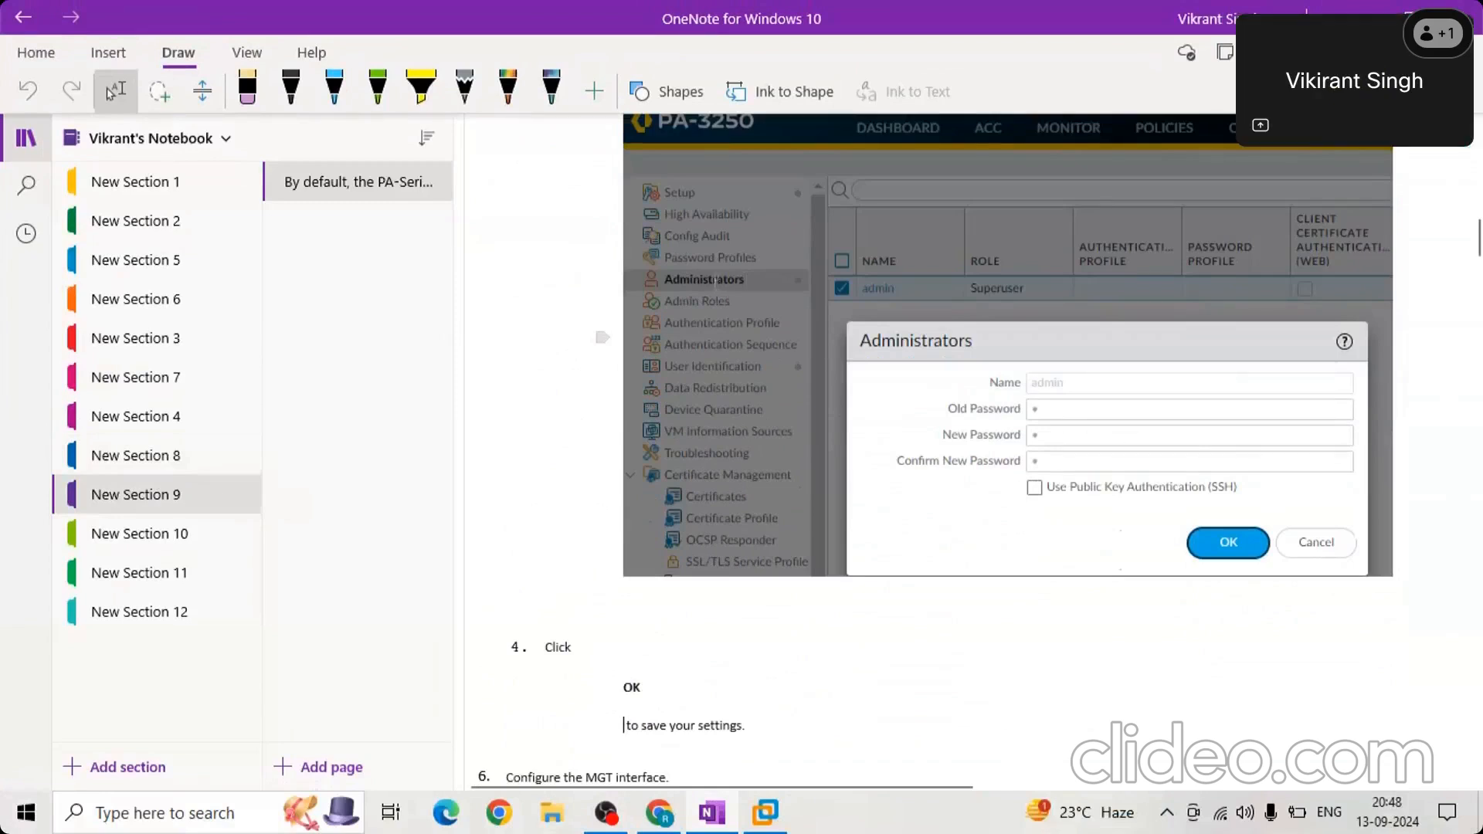
# Read the New Section 9 instructions on changing the administrator password and configuring the MGT interface.
pyautogui.scroll(-1, 506, 728)
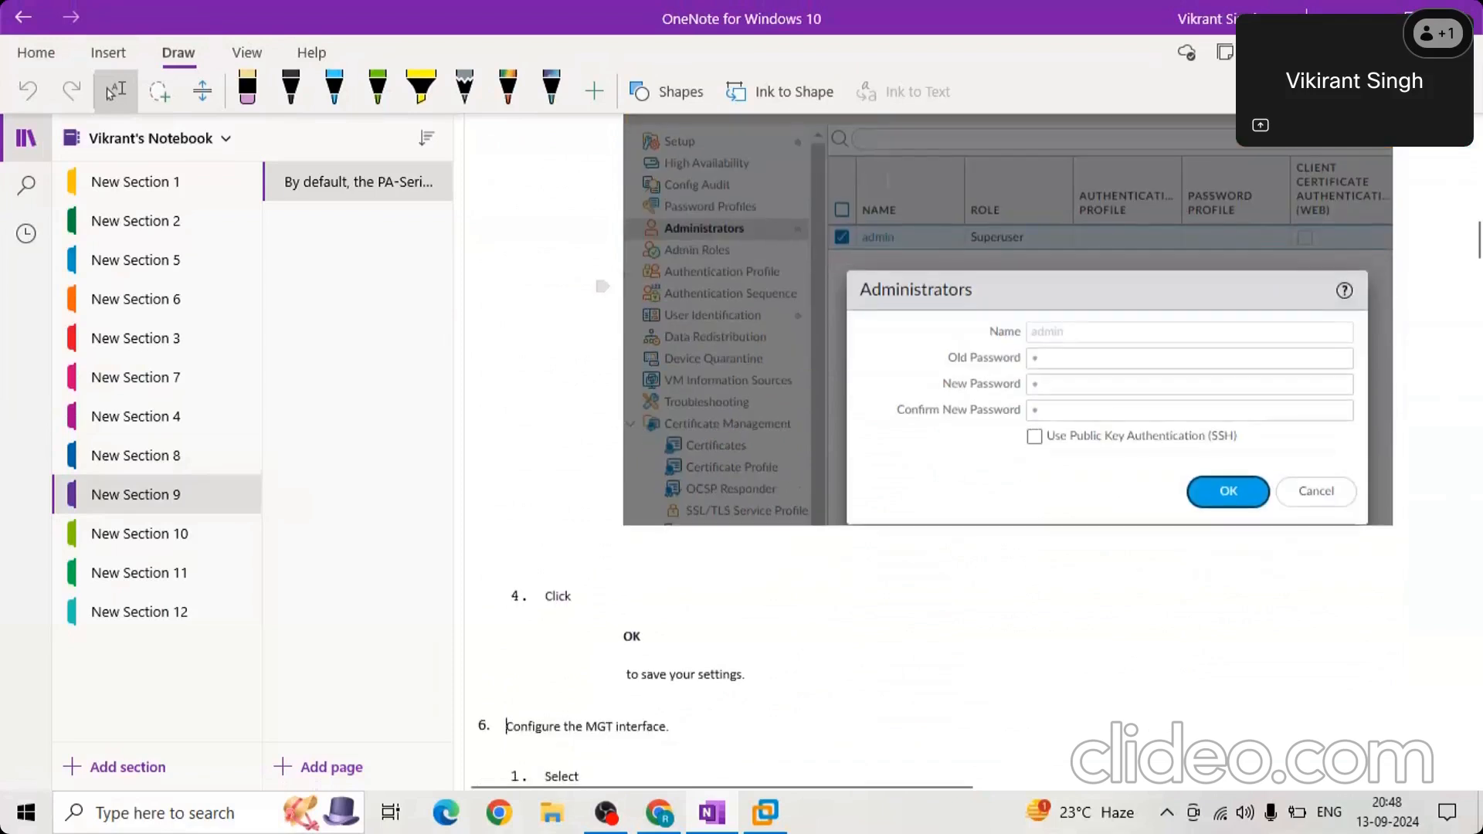
pyautogui.scroll(2, 1167, 218)
pyautogui.click(1168, 219)
pyautogui.scroll(1, 1168, 218)
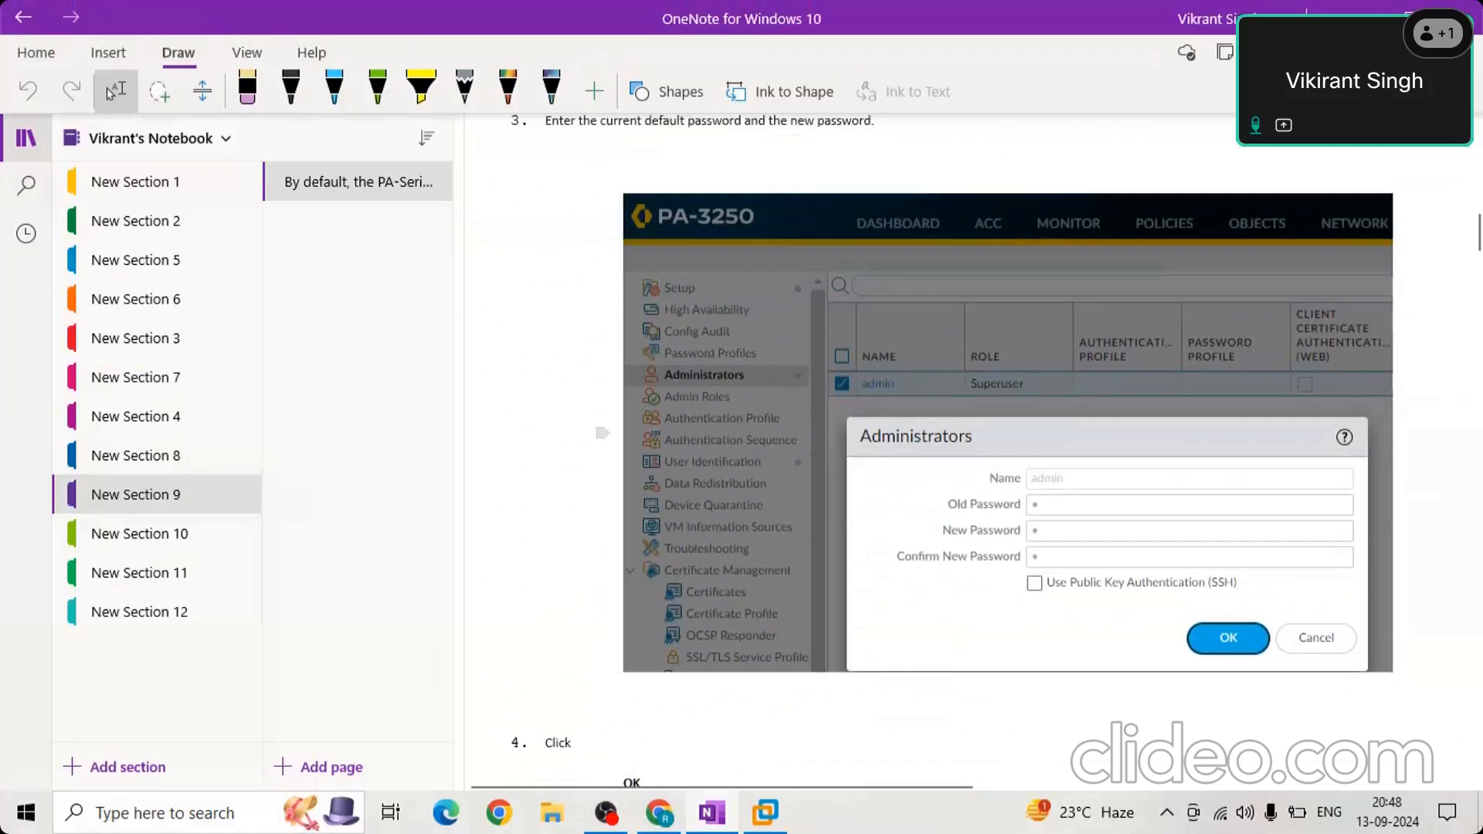
pyautogui.scroll(-4, 763, 398)
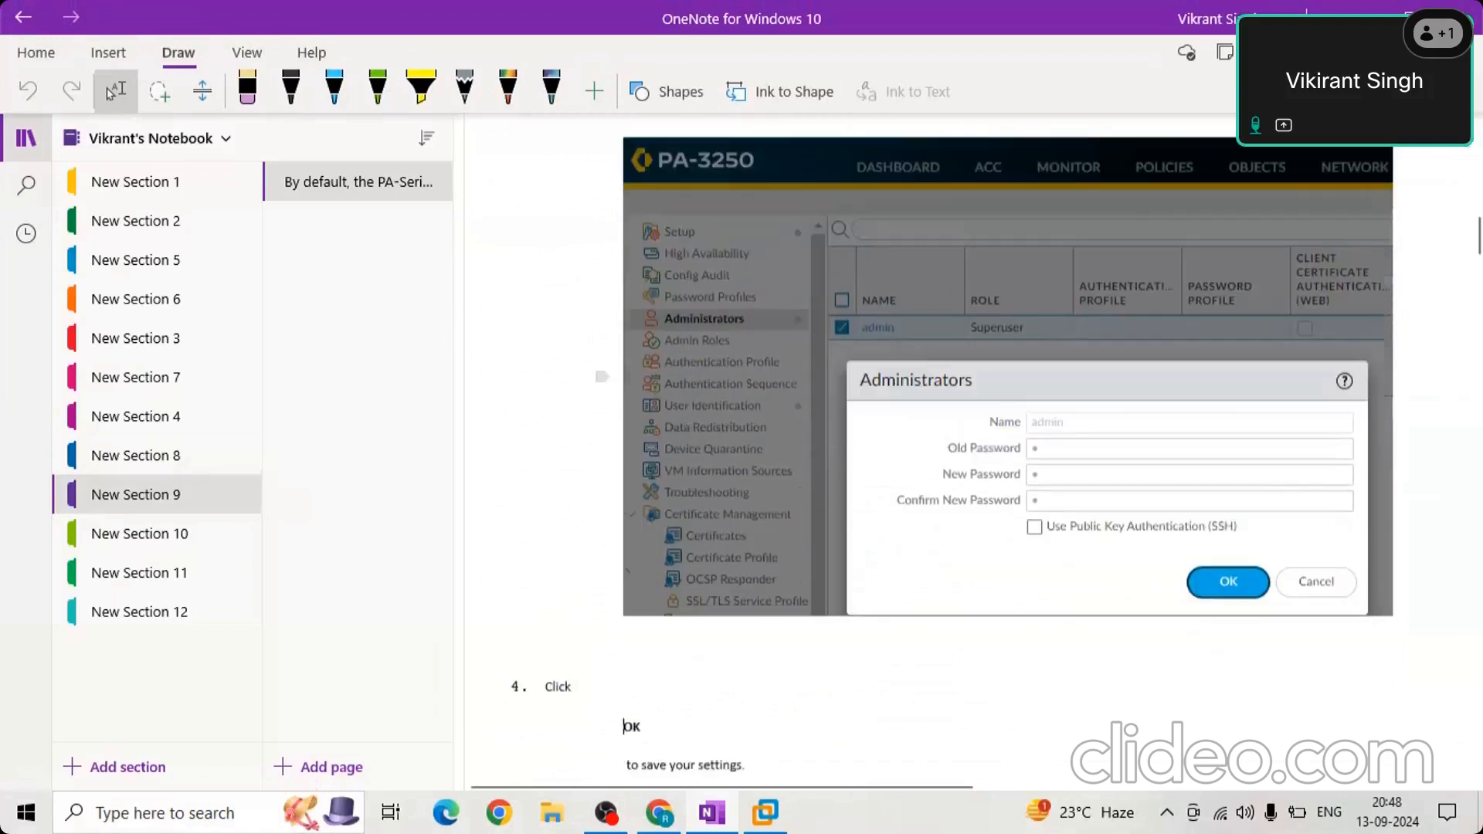
pyautogui.scroll(-1, 765, 400)
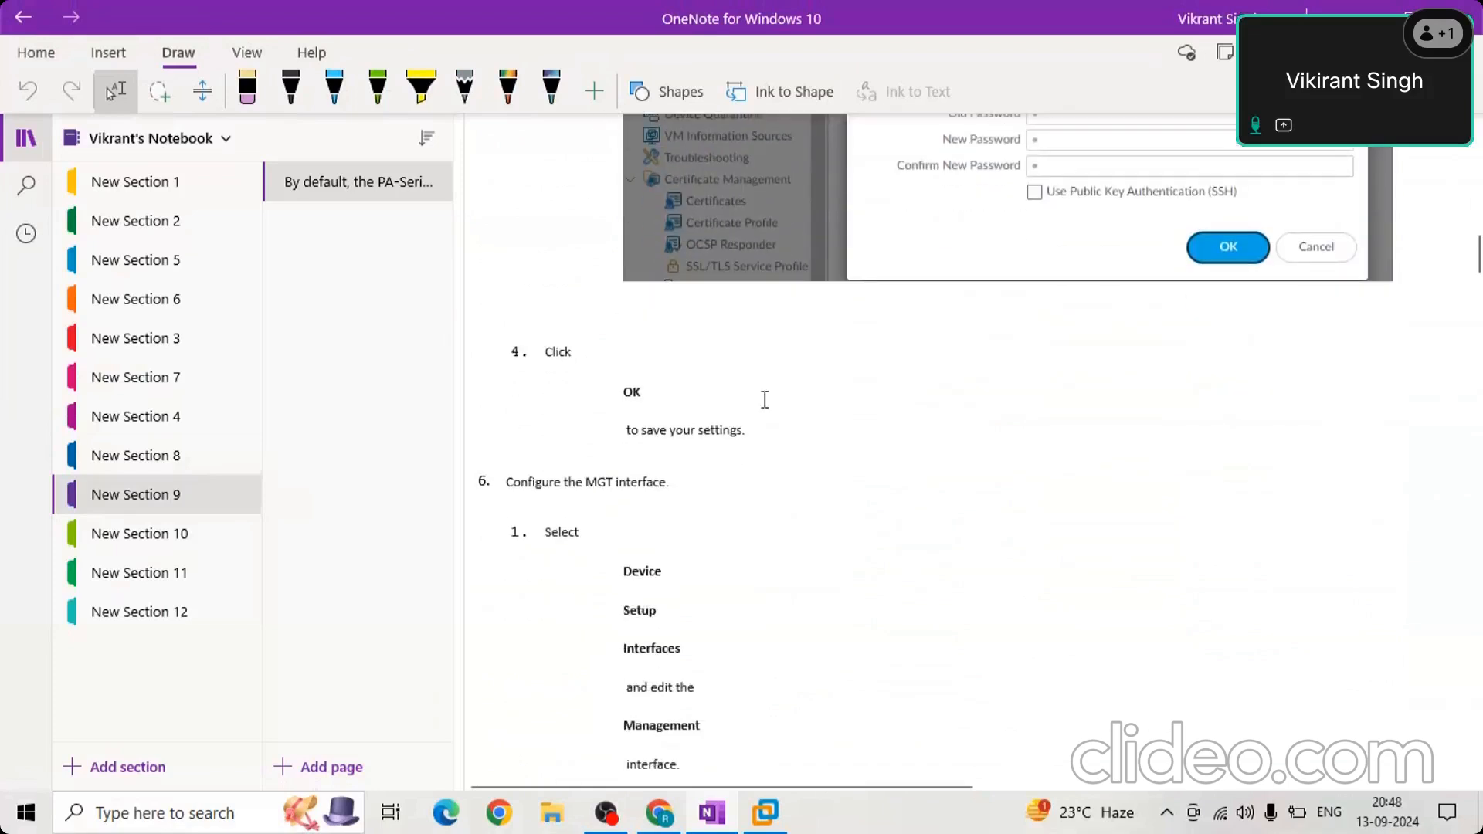
pyautogui.scroll(-3, 763, 400)
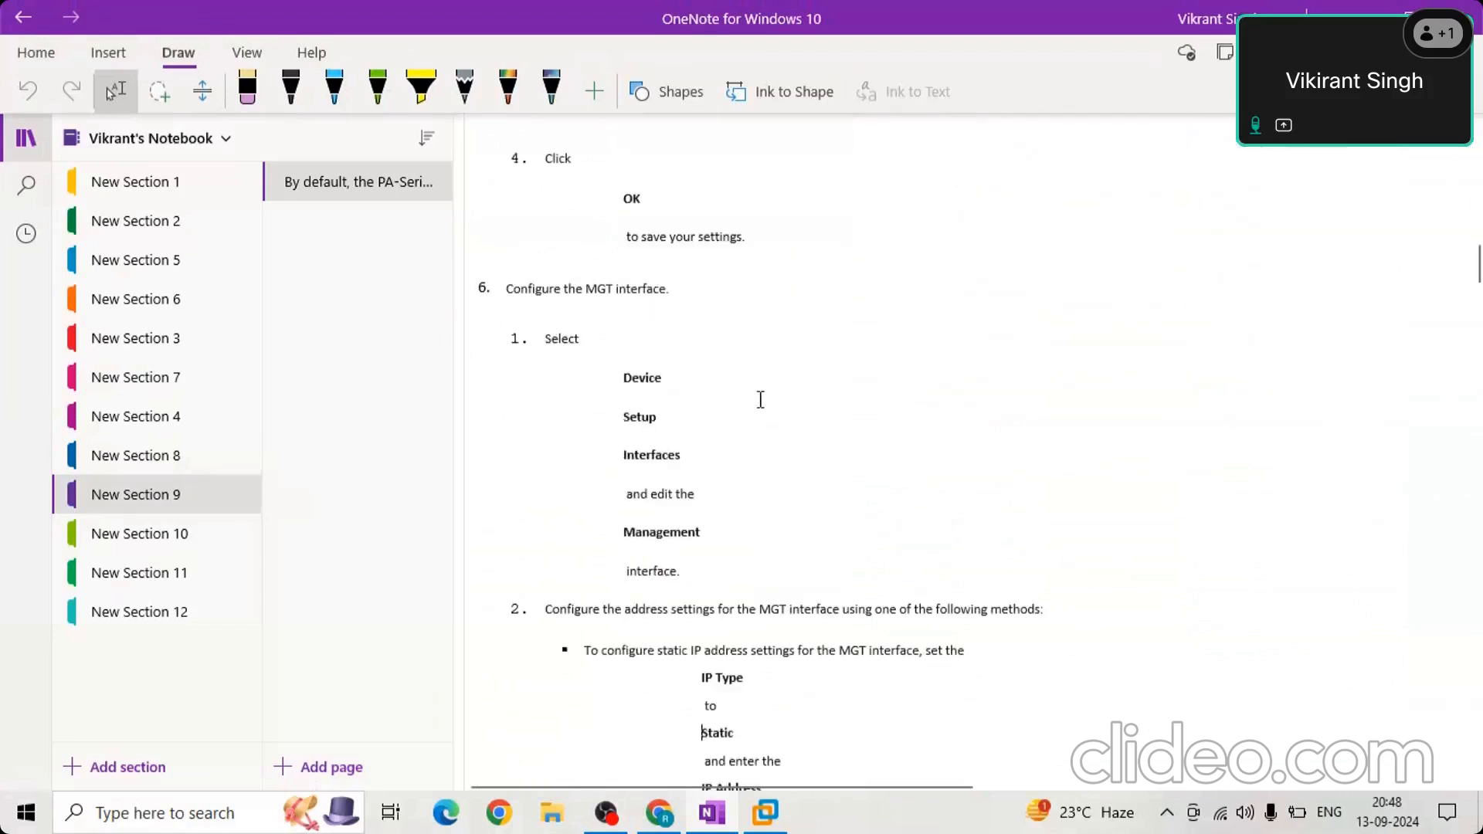
pyautogui.scroll(-1, 761, 399)
pyautogui.scroll(-1, 761, 400)
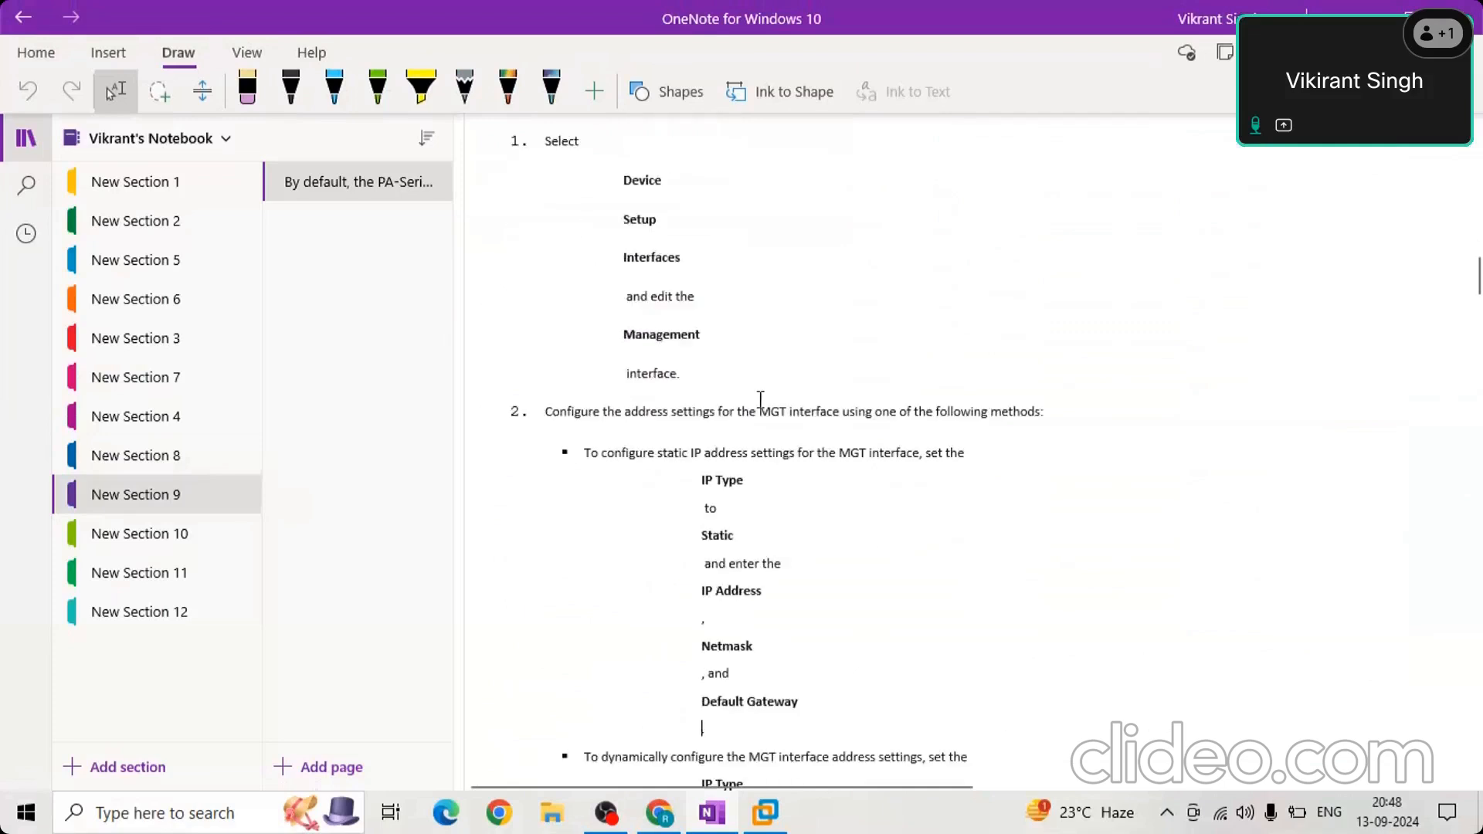
pyautogui.scroll(-7, 761, 400)
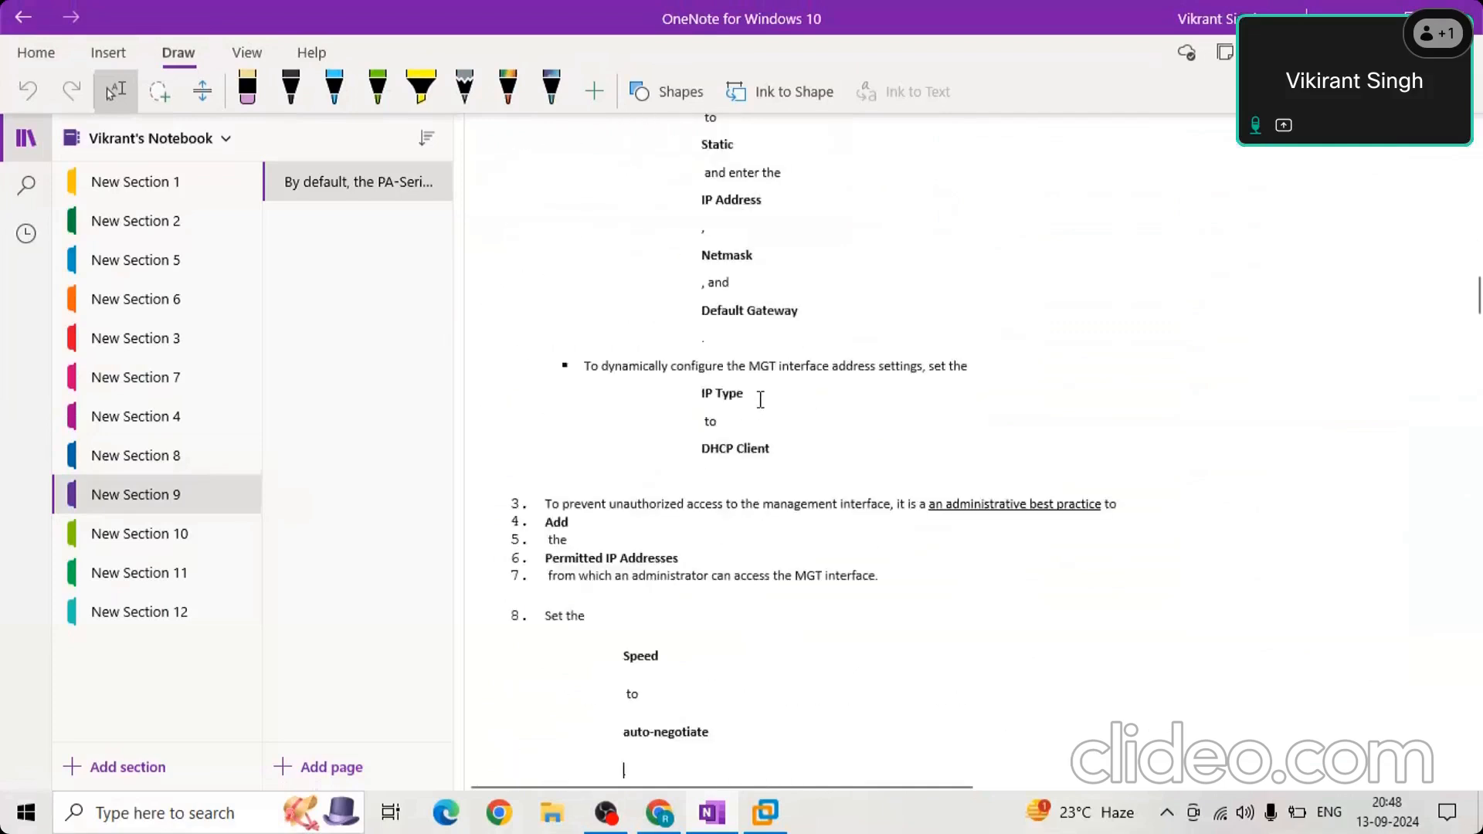
pyautogui.scroll(-8, 761, 400)
# Examine the Management Interface Settings screenshot, including its static IP settings, permitted addresses and enabled services.
pyautogui.scroll(1, 761, 399)
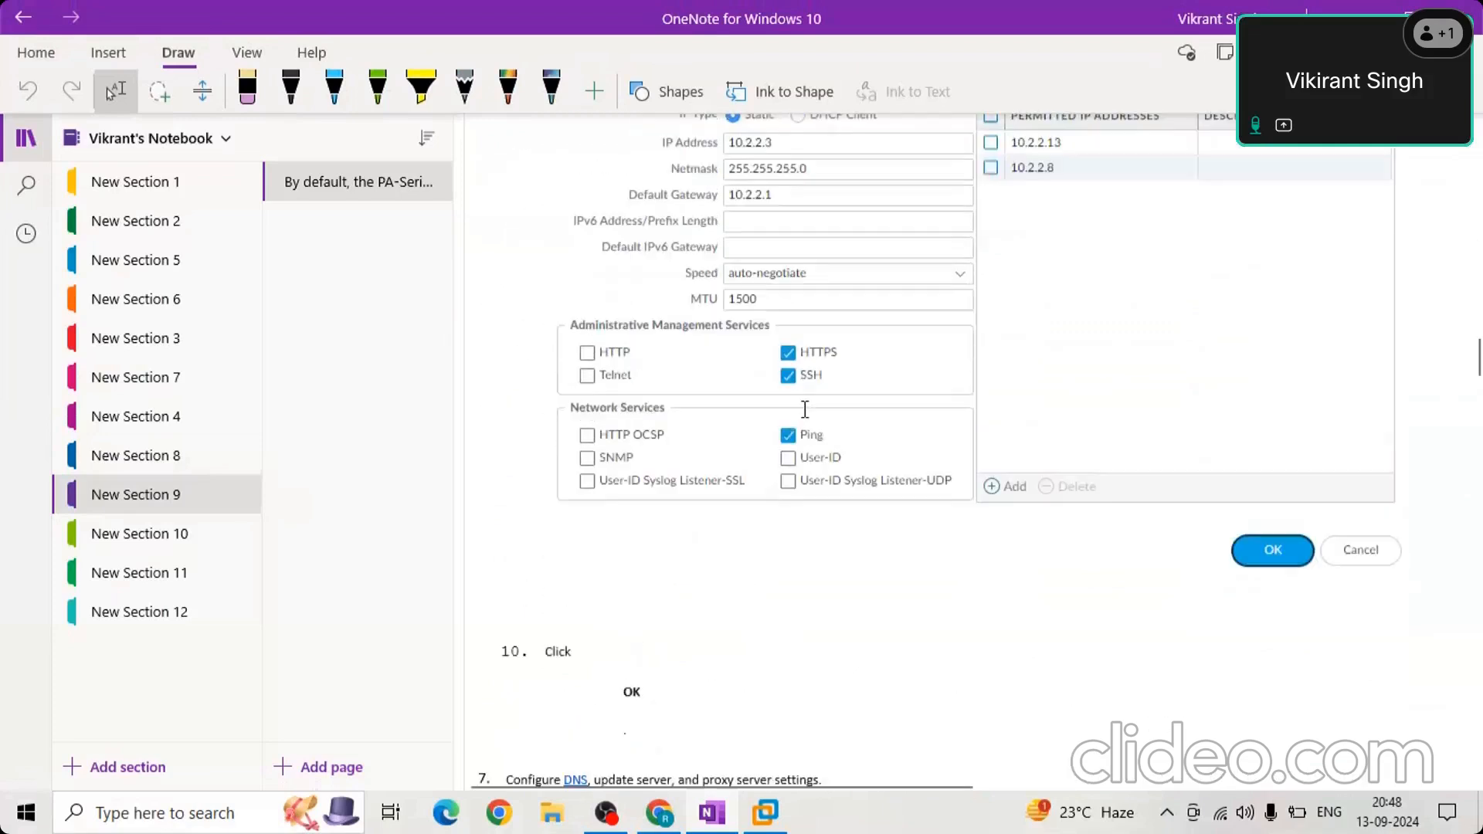
pyautogui.scroll(2, 805, 410)
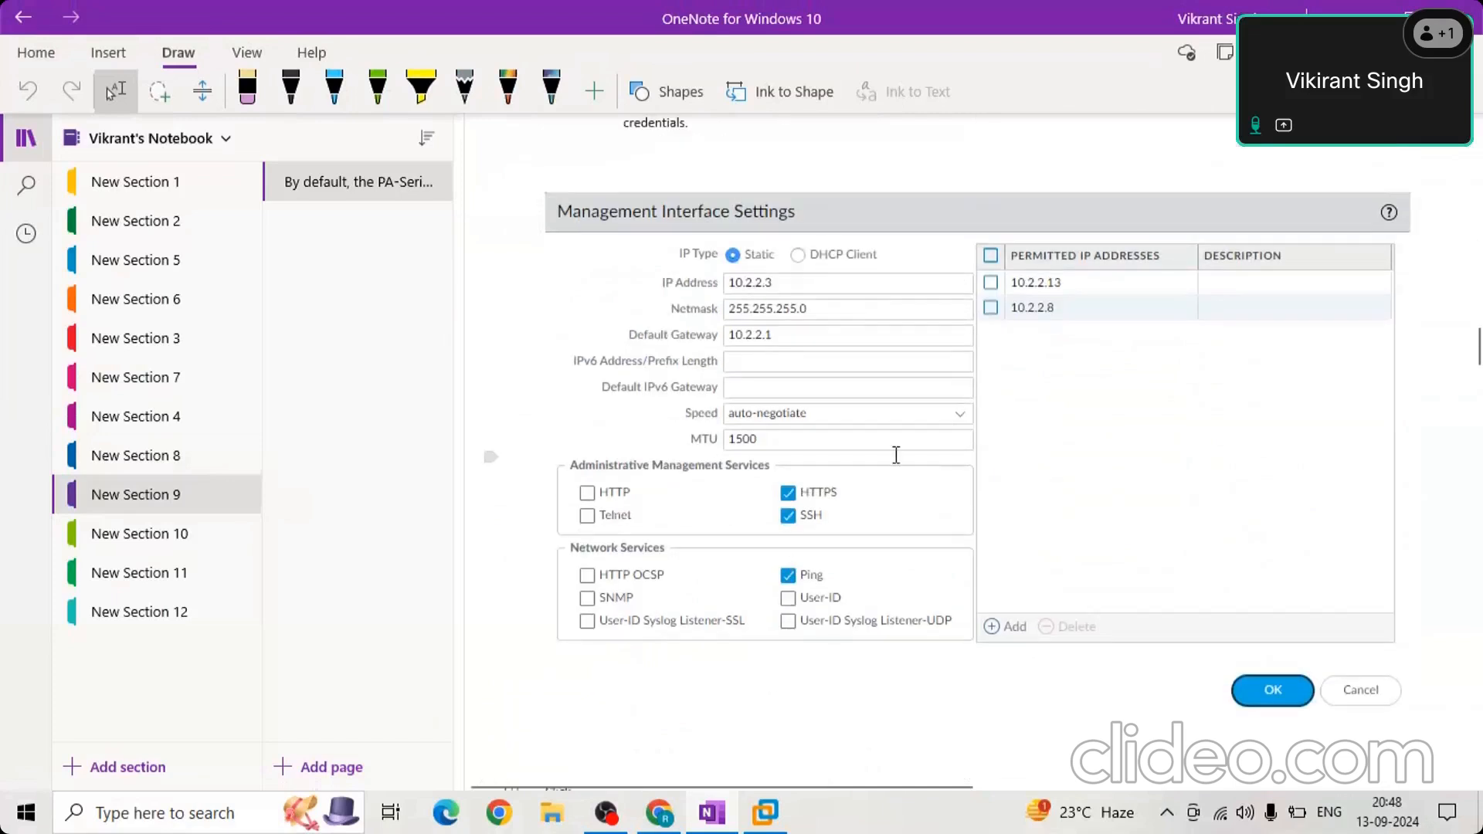
pyautogui.click(901, 548)
pyautogui.scroll(-3, 936, 533)
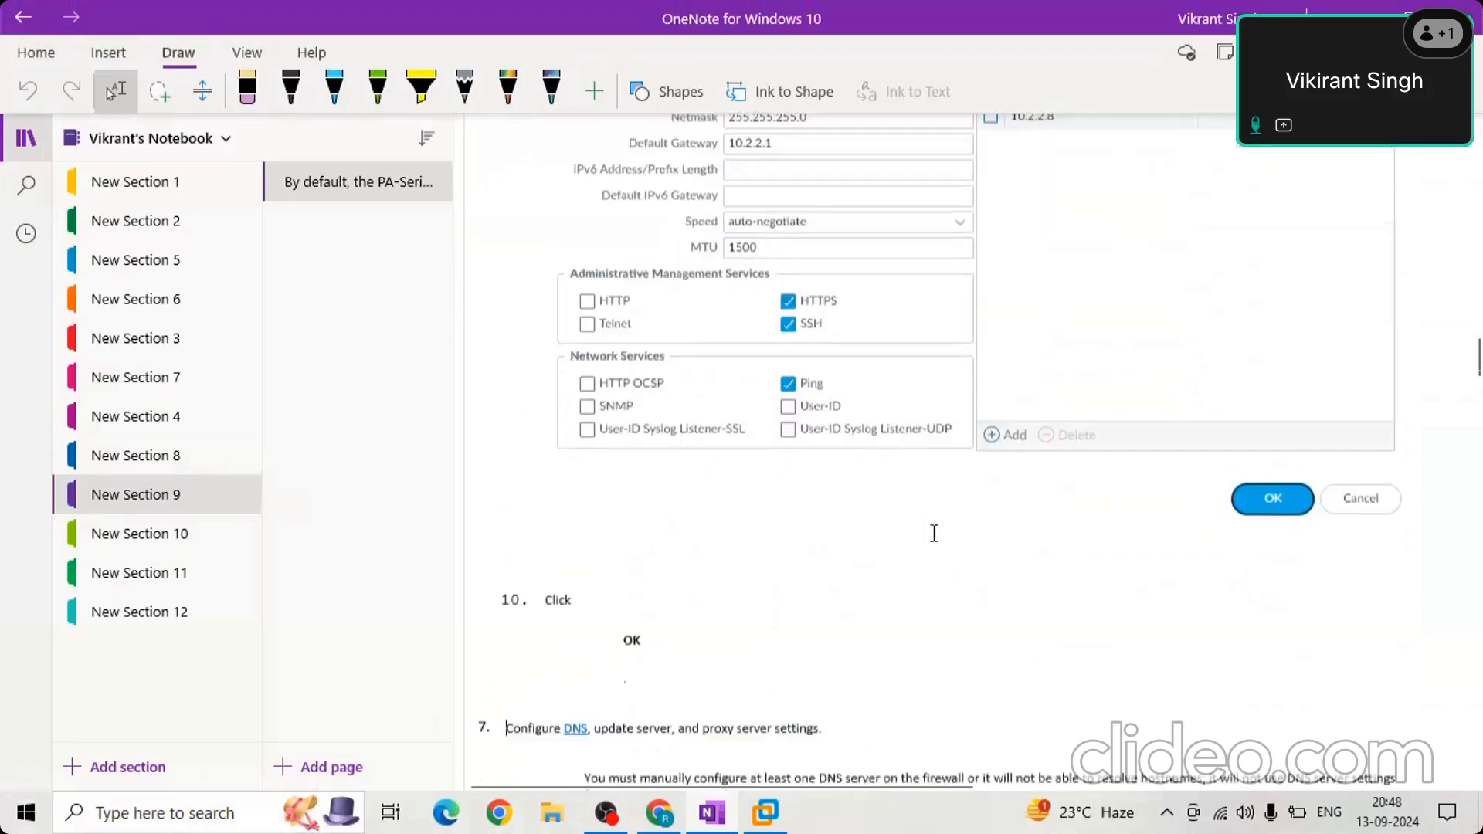
pyautogui.click(934, 533)
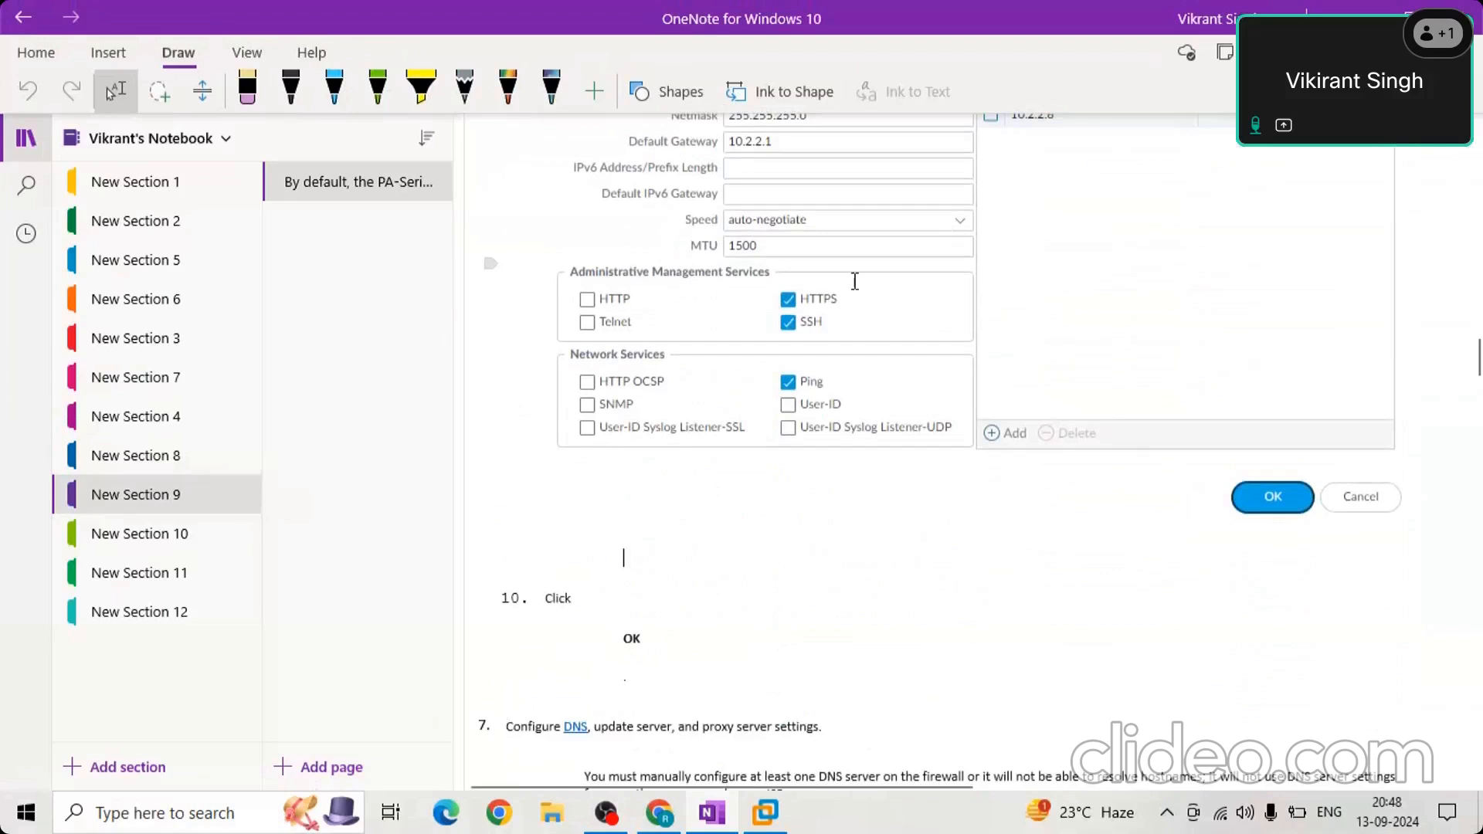
pyautogui.scroll(3, 855, 282)
pyautogui.scroll(1, 710, 300)
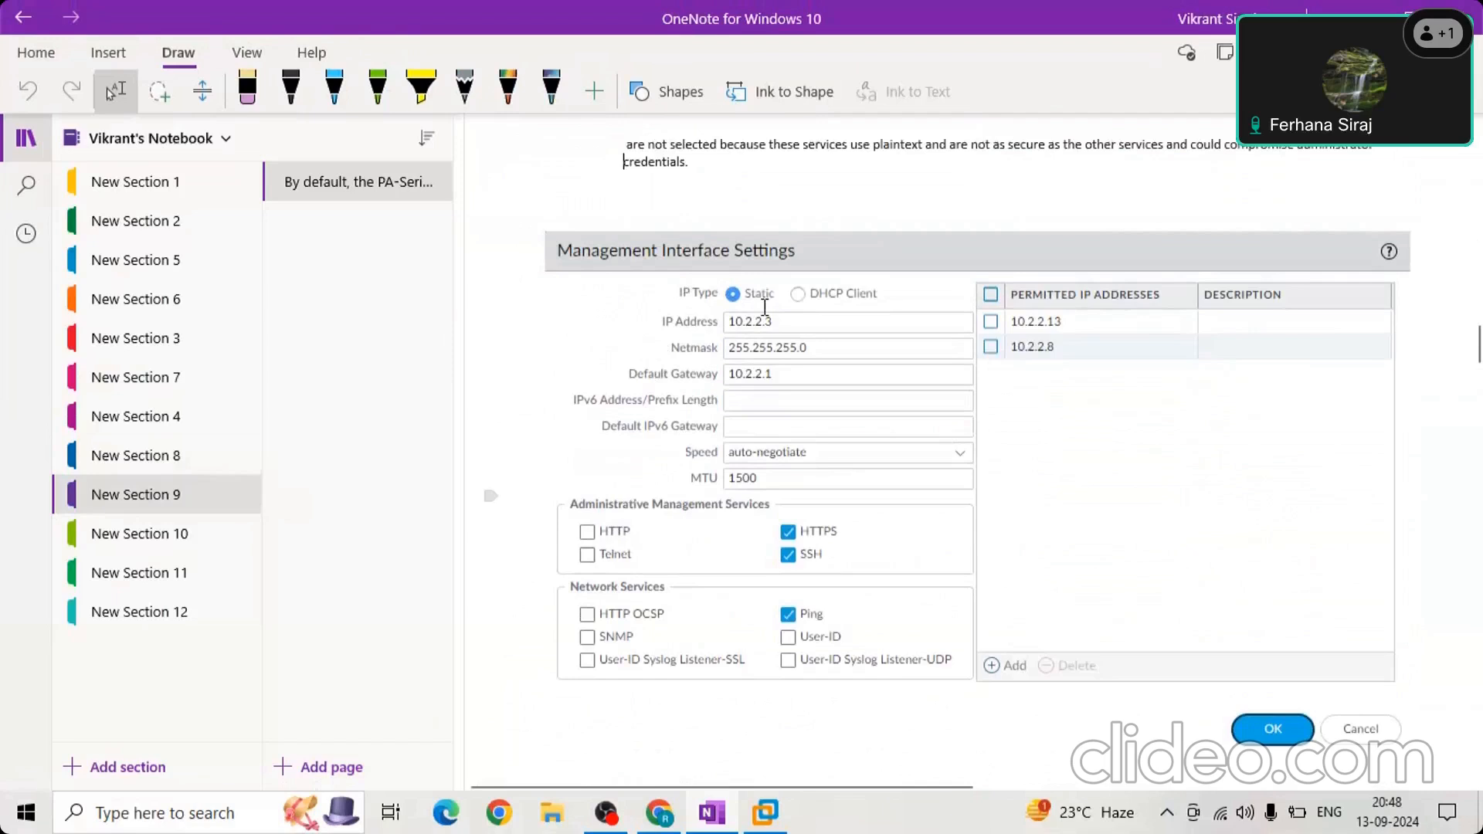
# Open New Section 8 and review its firewall slides down to "MGT Interface Configuration: Web Interface".
pyautogui.click(176, 448)
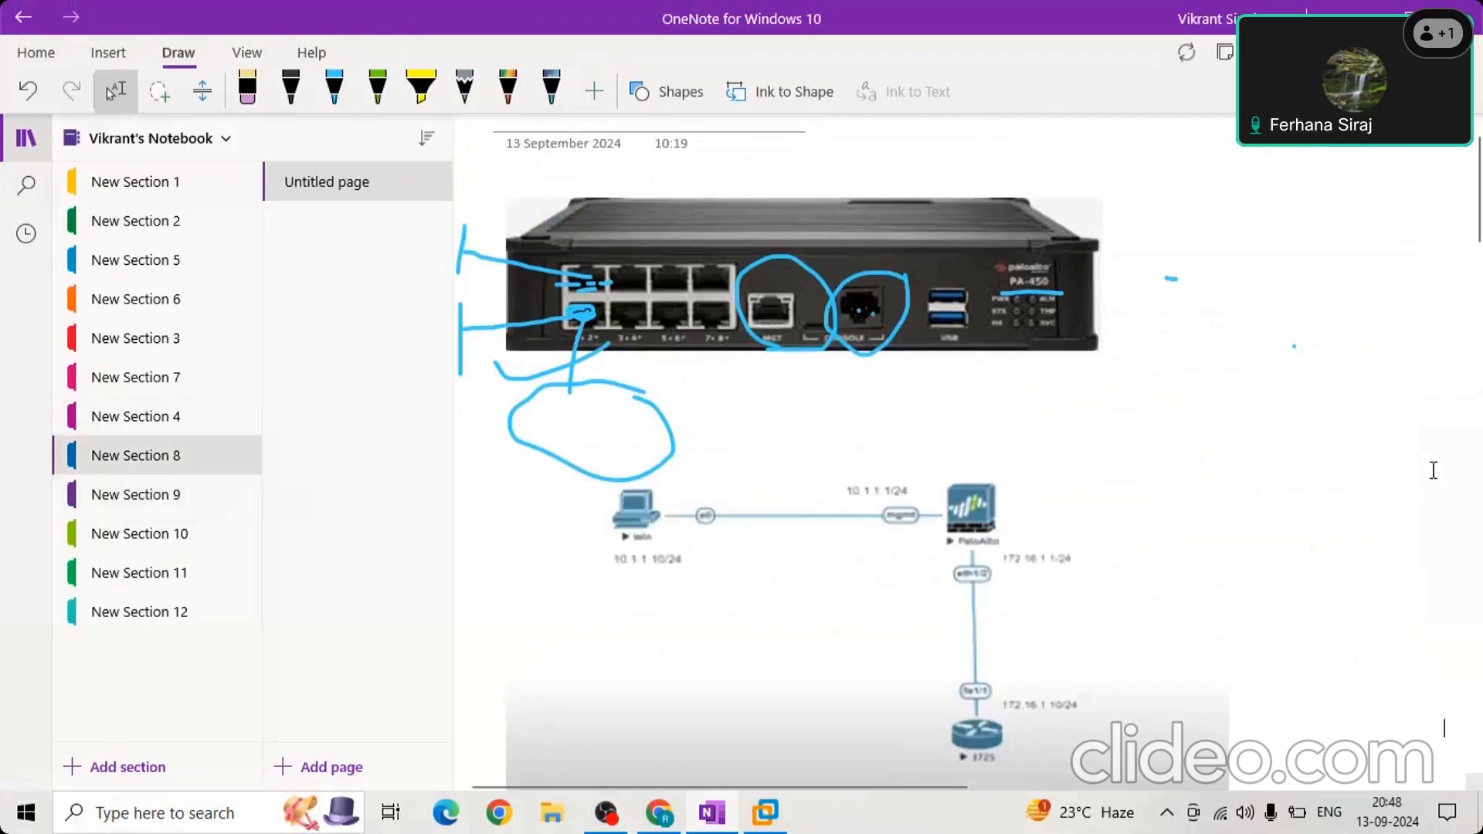
pyautogui.scroll(-10, 1433, 470)
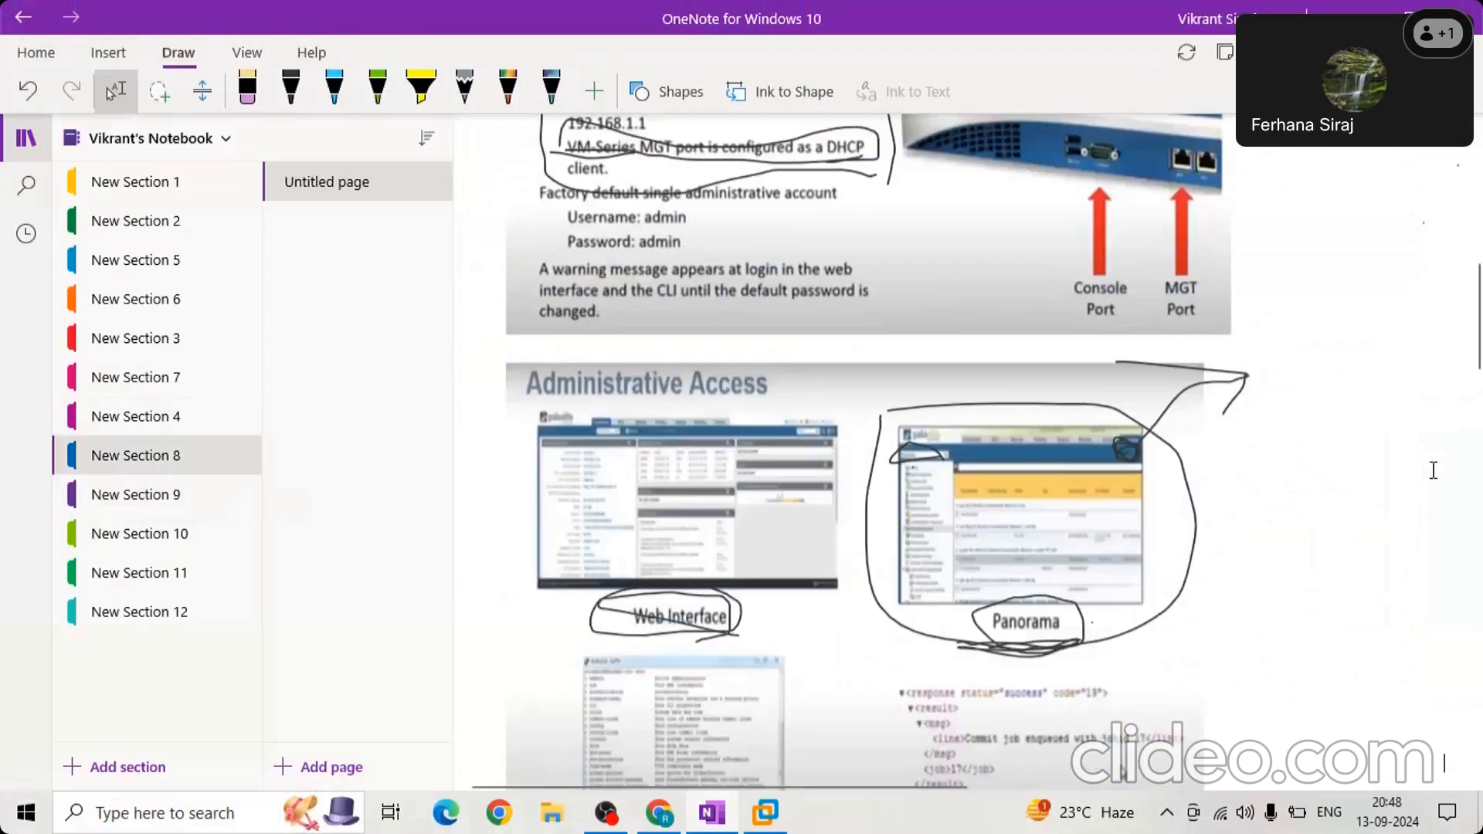
pyautogui.scroll(-5, 1433, 470)
pyautogui.scroll(-2, 1433, 471)
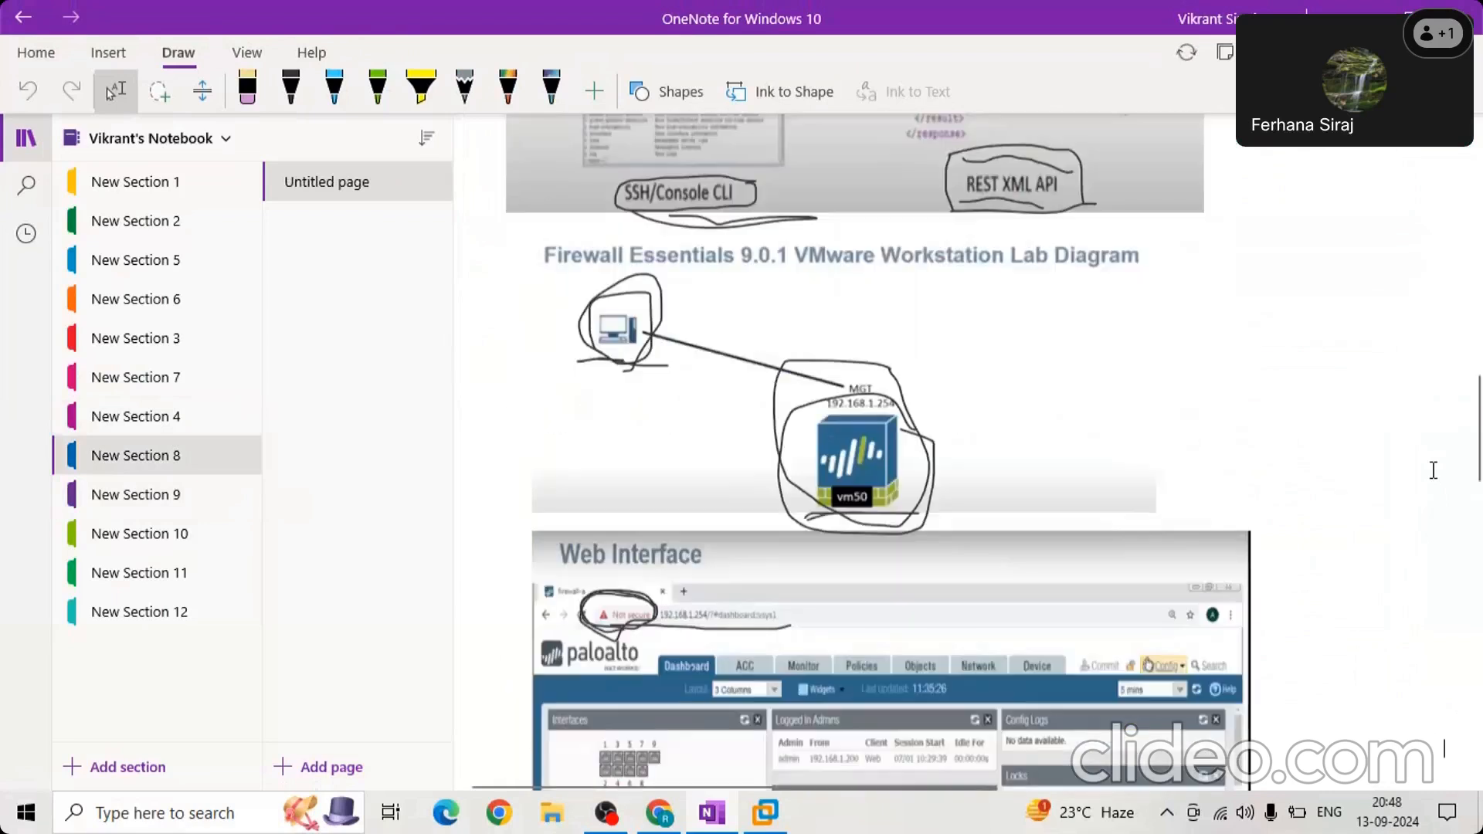
pyautogui.scroll(-7, 1433, 470)
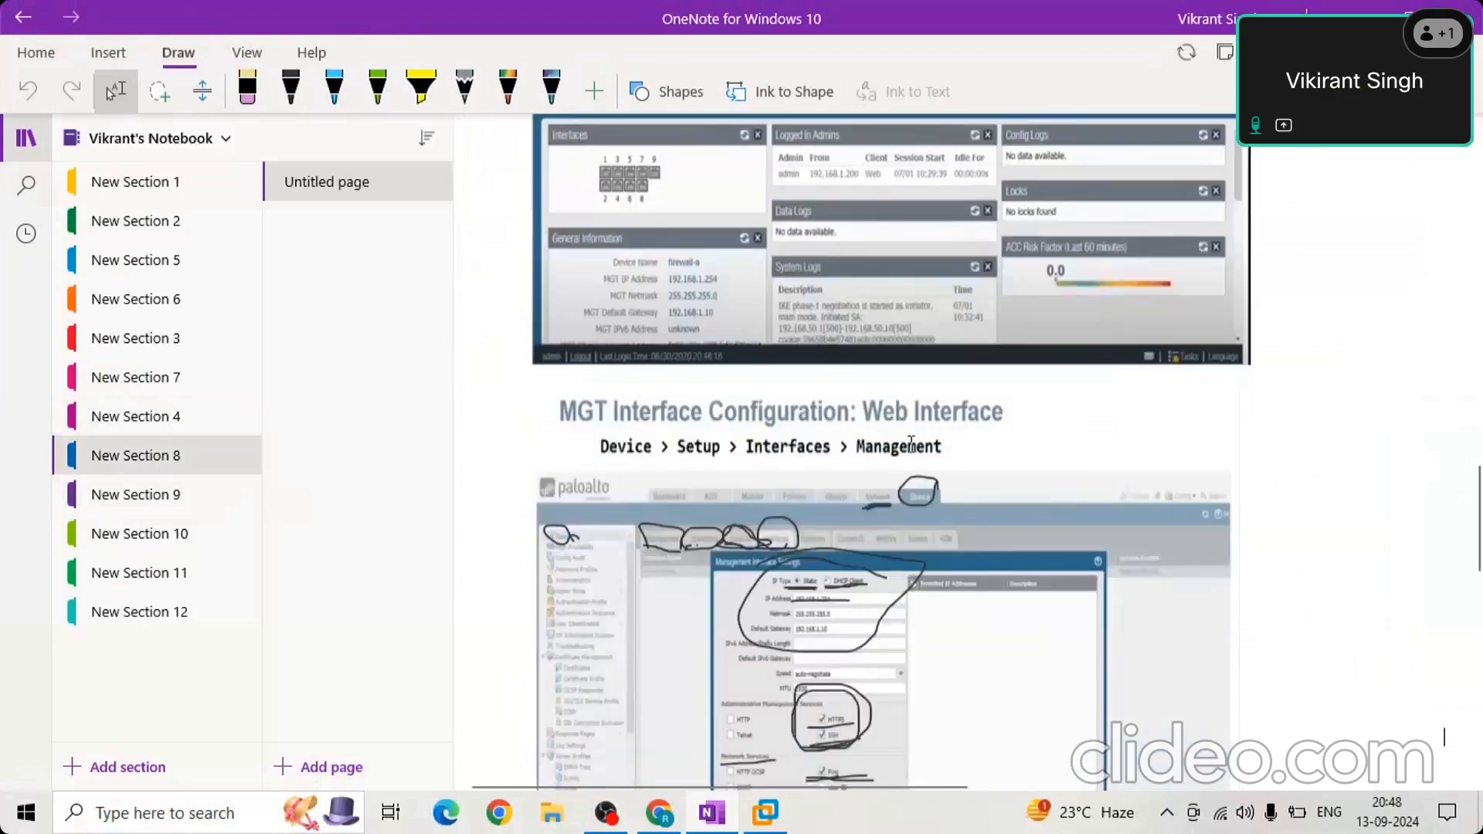
pyautogui.scroll(-4, 912, 442)
pyautogui.click(783, 363)
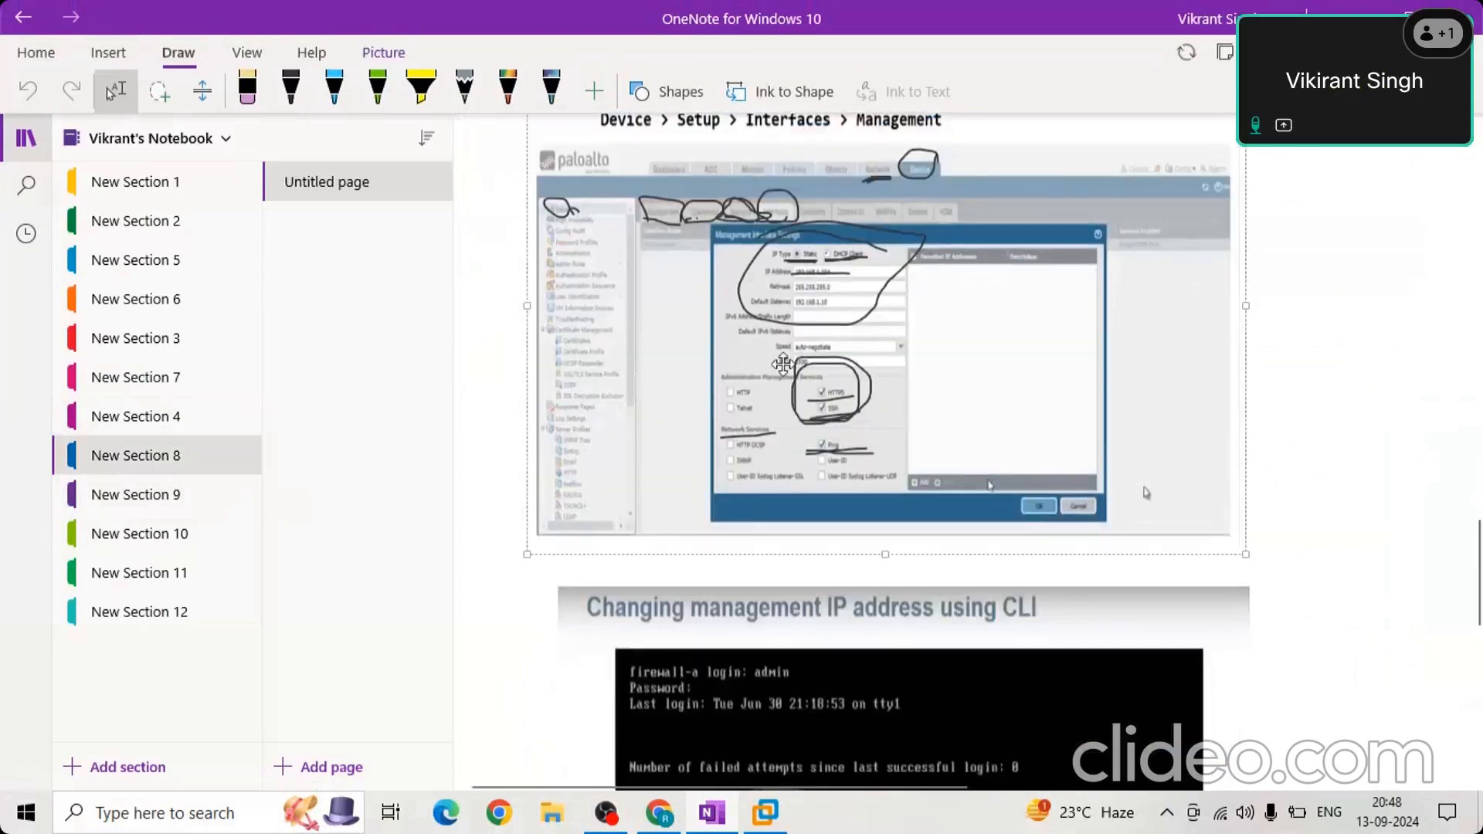
pyautogui.scroll(2, 786, 363)
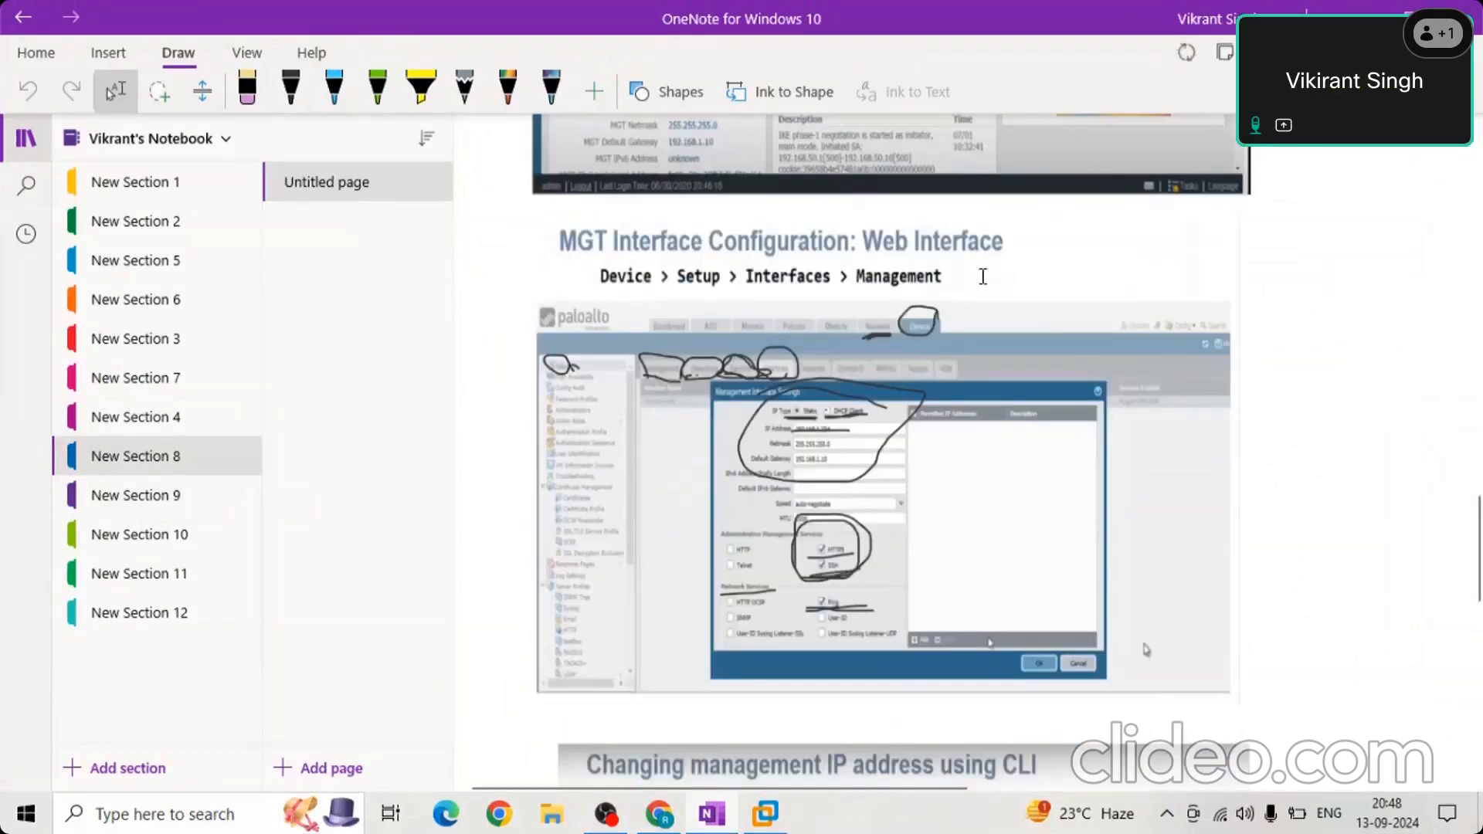
pyautogui.click(829, 403)
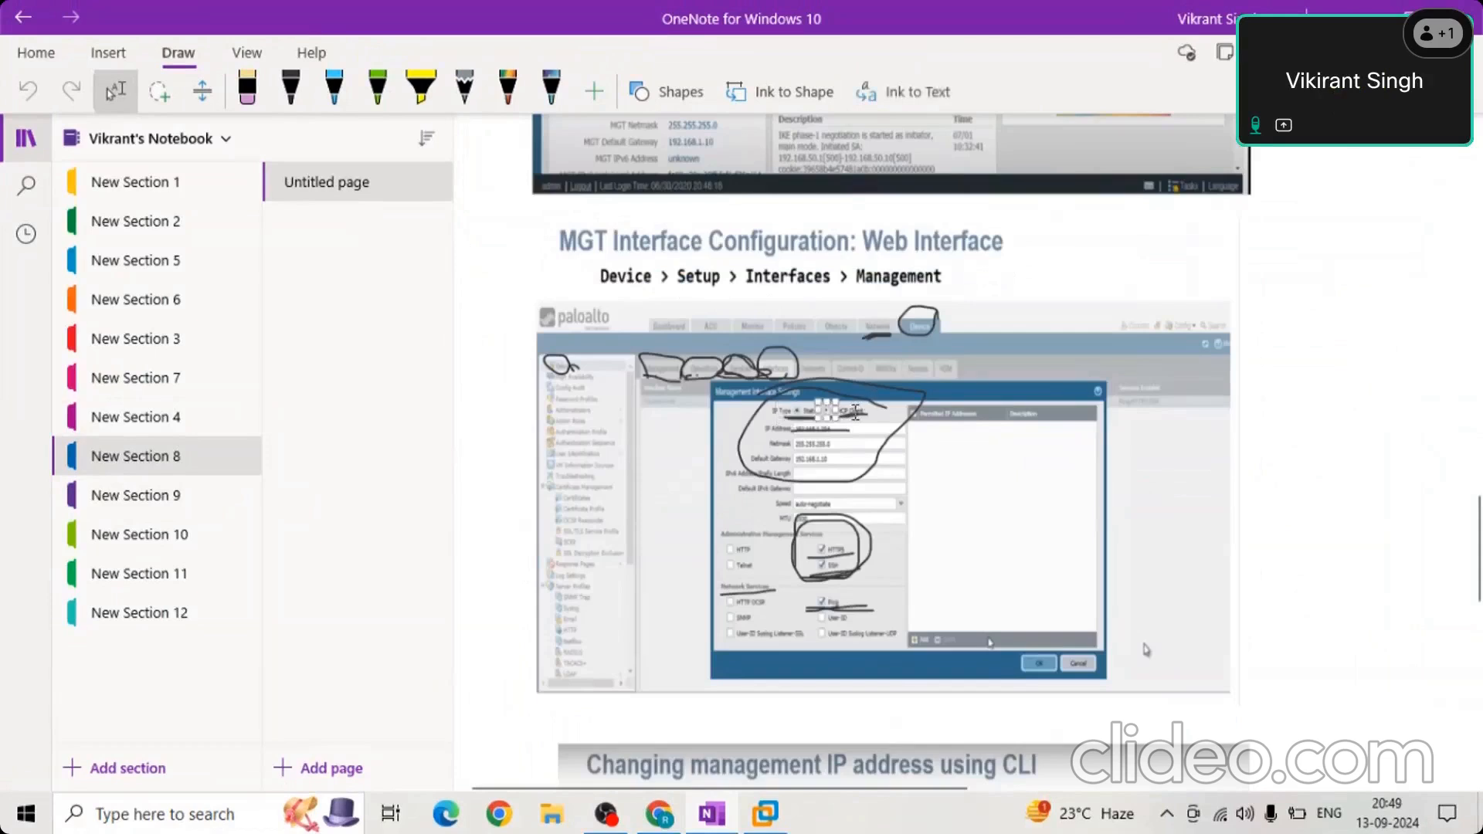
pyautogui.click(850, 454)
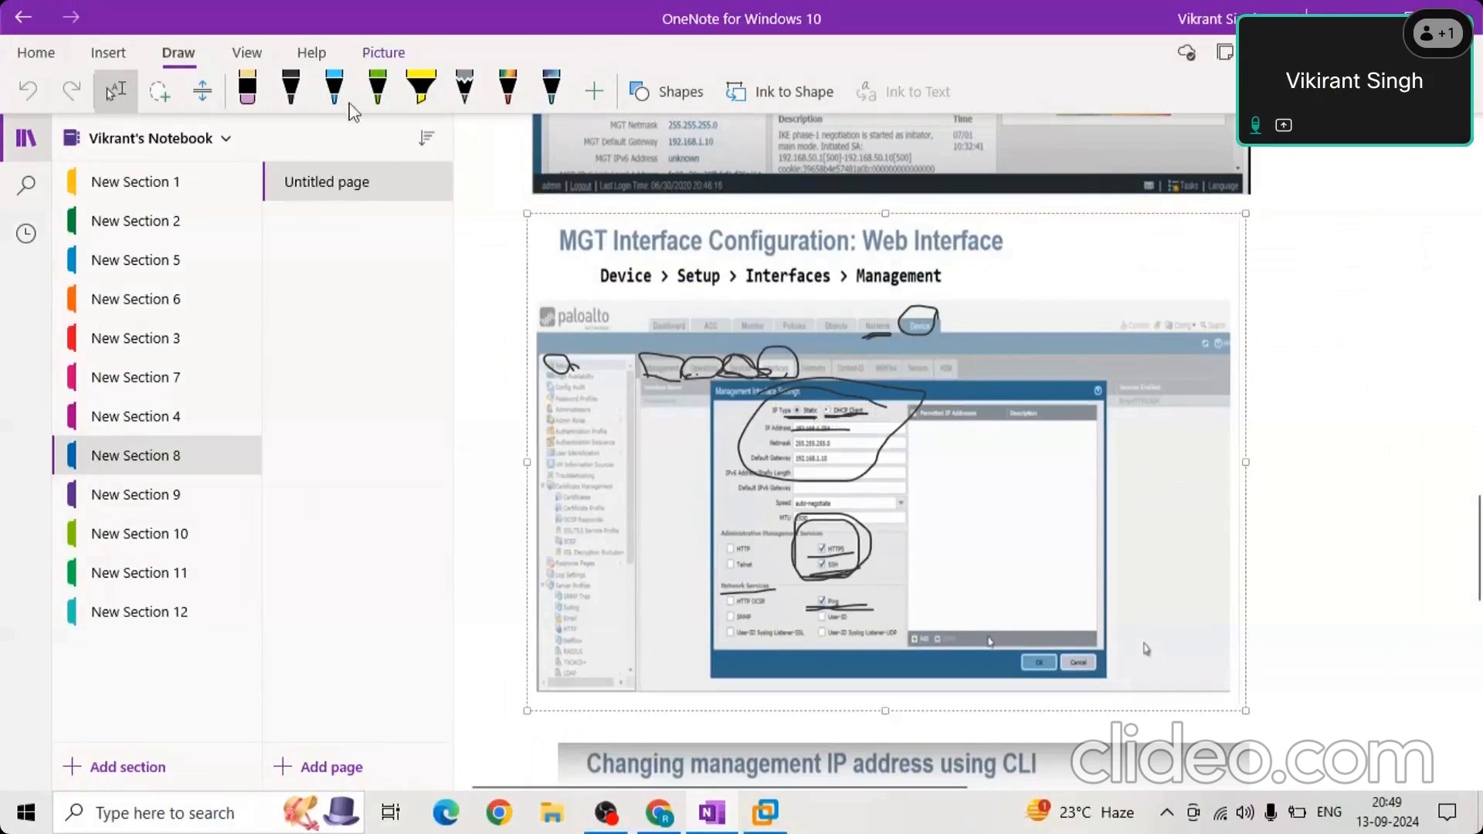
# Try circling the IP Type options on the MGT Interface Configuration slide with the multicolour pen.
pyautogui.click(291, 88)
pyautogui.click(507, 89)
pyautogui.moveTo(761, 410)
pyautogui.mouseDown()
pyautogui.moveTo(859, 437)
pyautogui.moveTo(842, 446)
pyautogui.mouseUp()
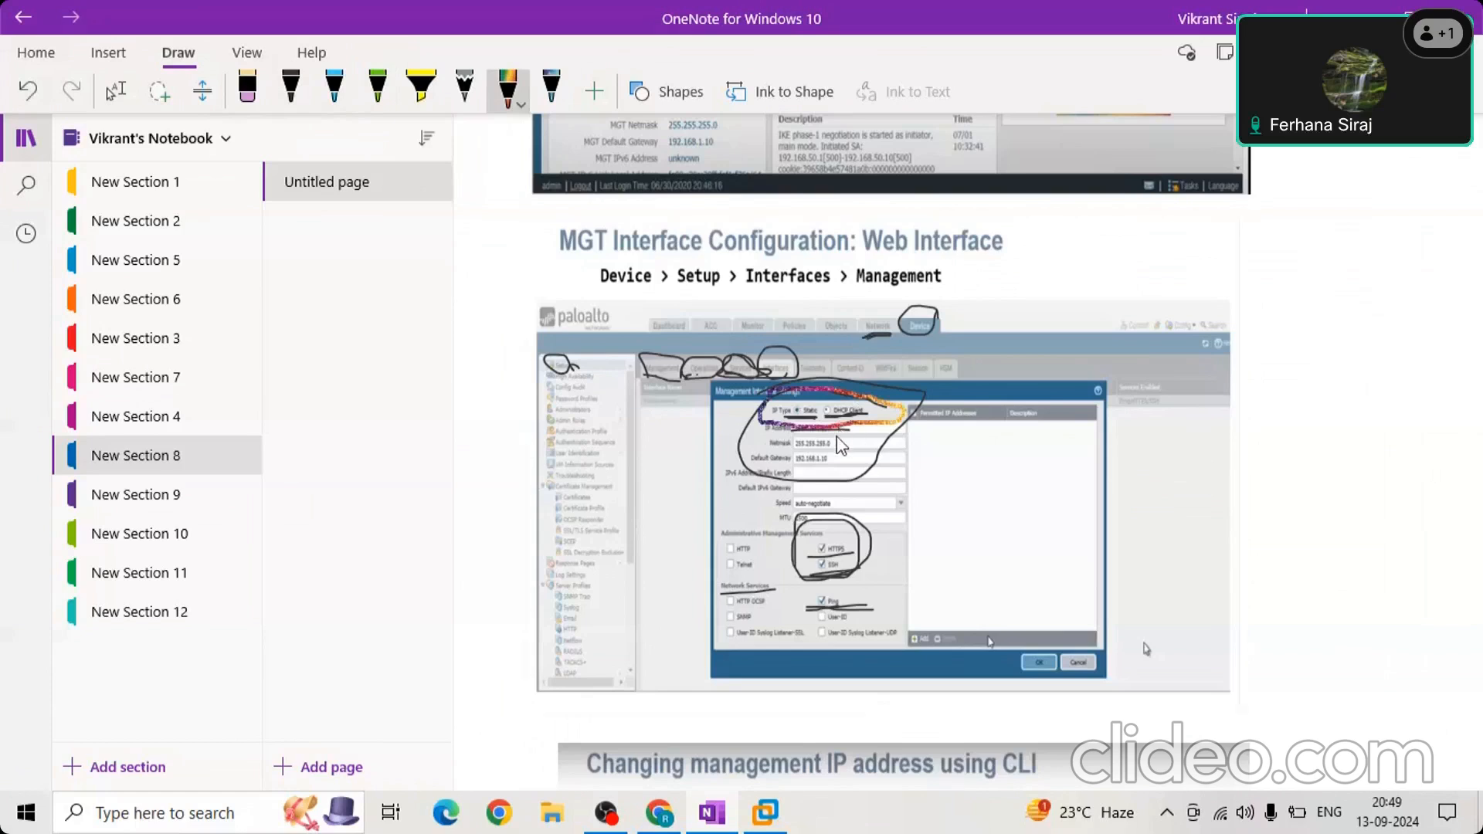
pyautogui.hotkey('ctrl', 'z')
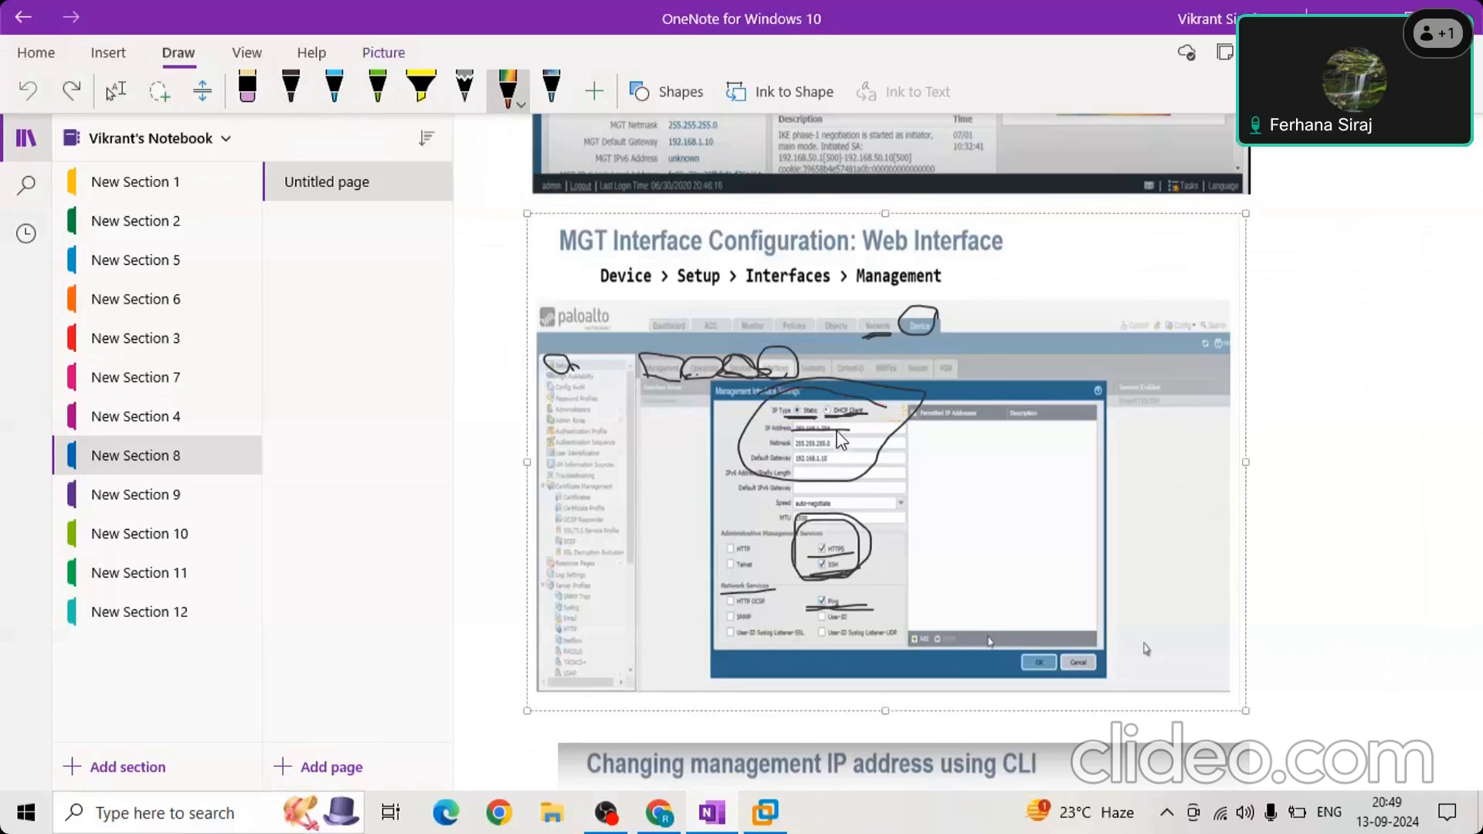
# Return to New Section 9 and circle the Ping service on the Management Interface Settings screenshot with the black pen.
pyautogui.click(177, 492)
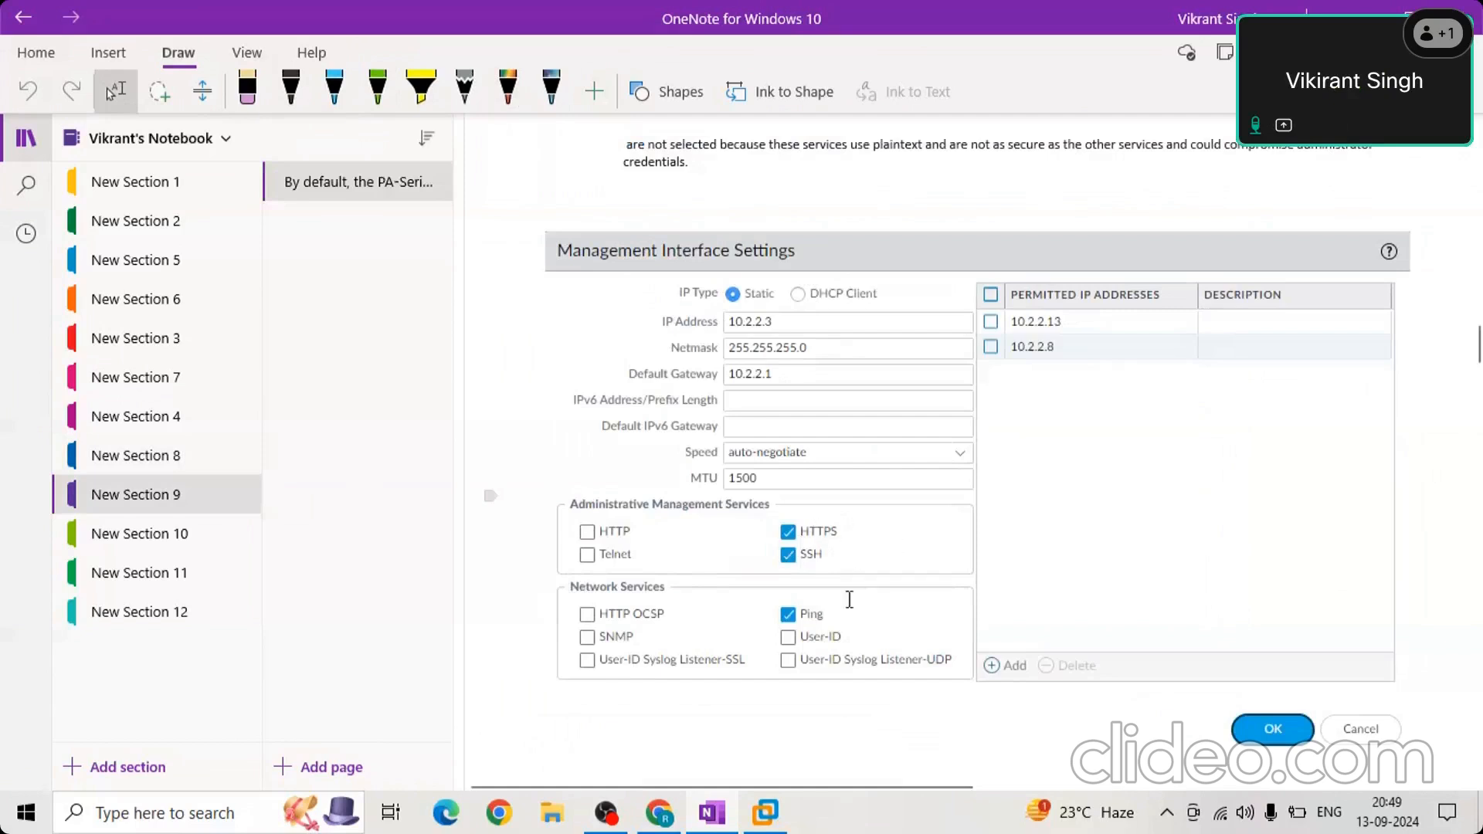
pyautogui.click(750, 619)
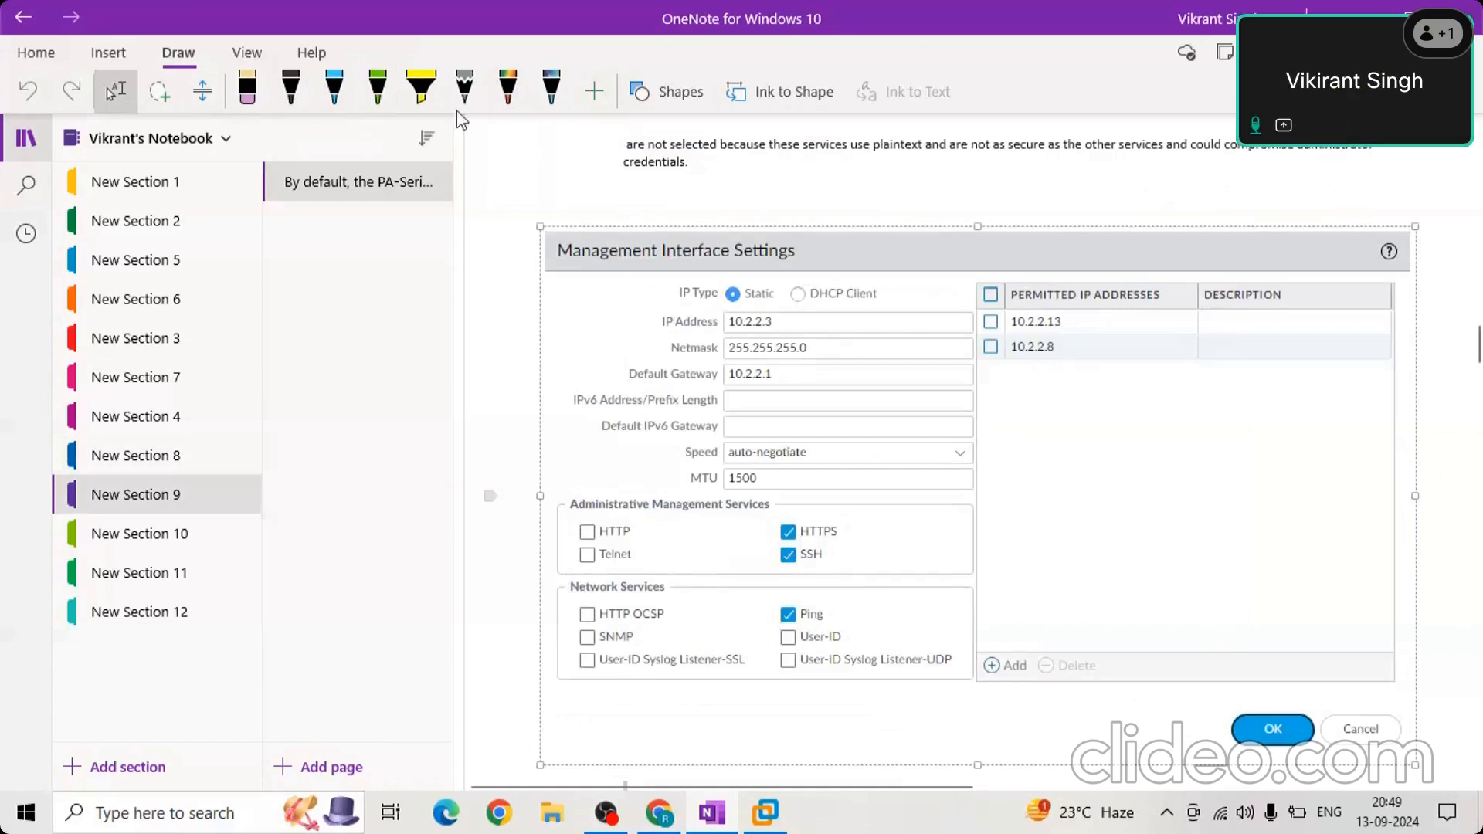
pyautogui.click(291, 89)
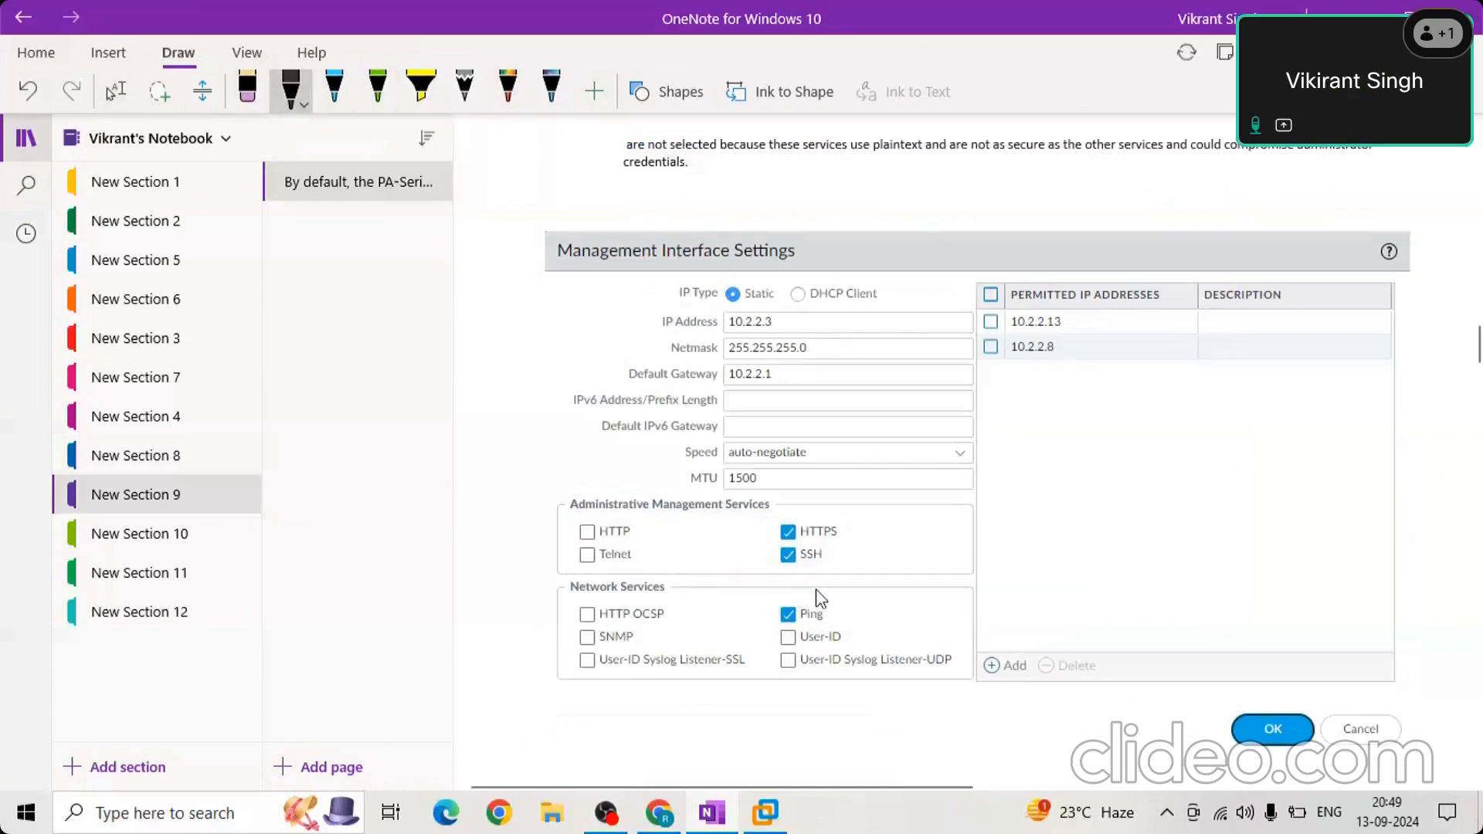
pyautogui.moveTo(839, 586)
pyautogui.mouseDown()
pyautogui.moveTo(754, 609)
pyautogui.moveTo(819, 633)
pyautogui.moveTo(782, 578)
pyautogui.mouseUp()
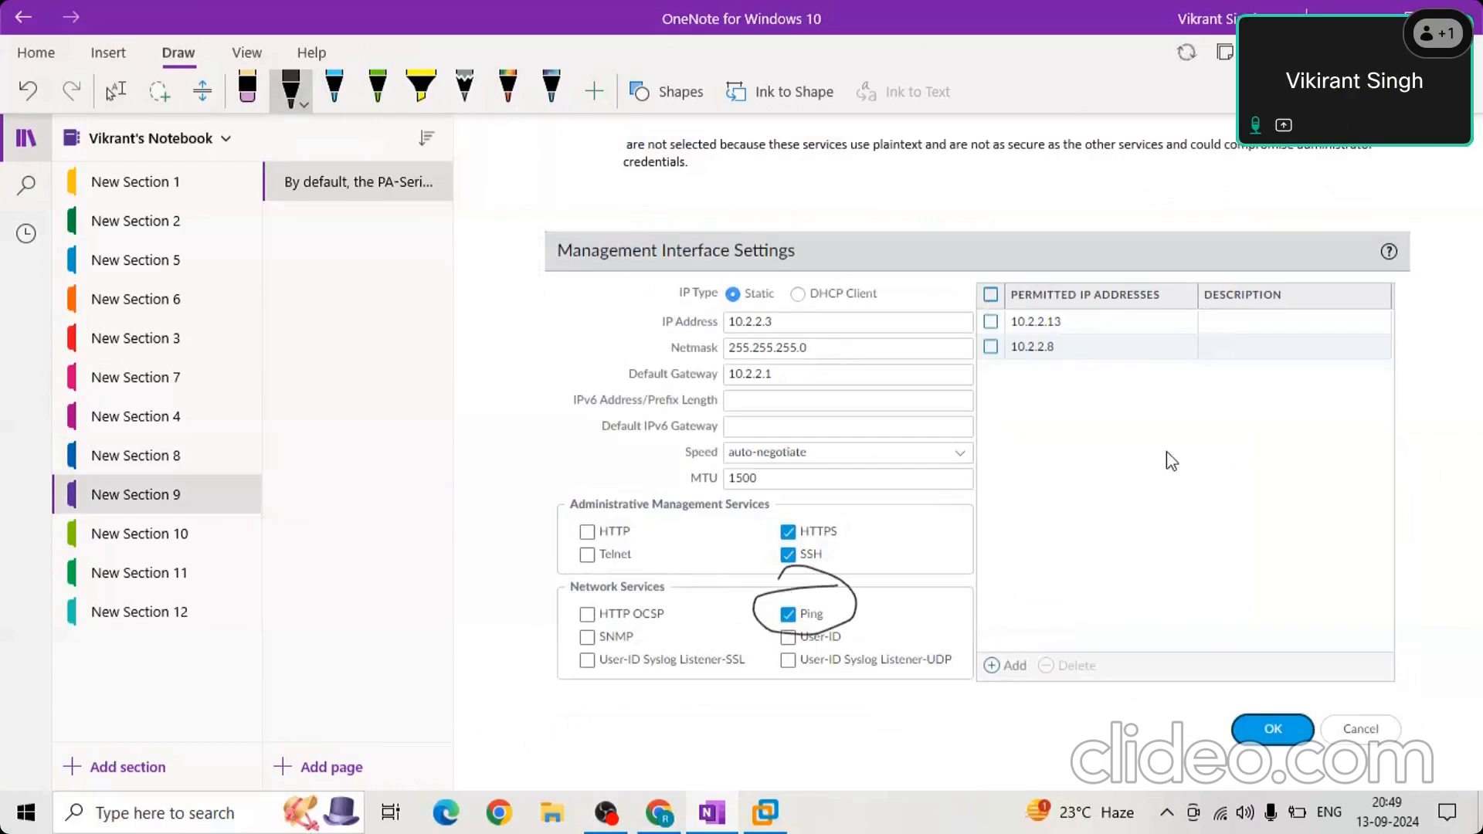
# Circle the Permitted IP Addresses list on the Management Interface Settings screenshot in black ink.
pyautogui.scroll(2, 1174, 462)
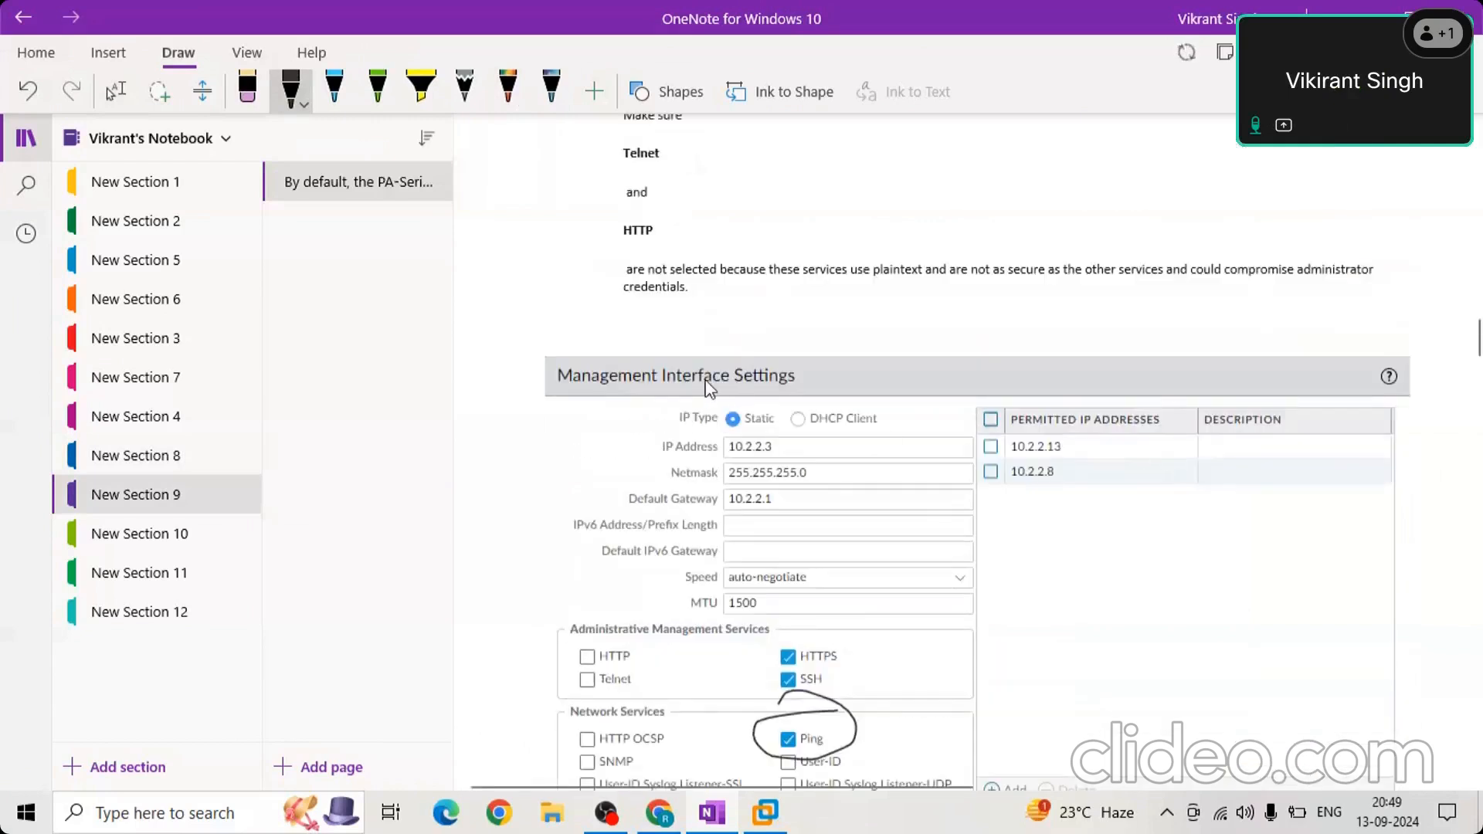
pyautogui.moveTo(1348, 557); pyautogui.dragTo(1199, 571)
pyautogui.moveTo(1060, 543)
pyautogui.mouseDown()
pyautogui.moveTo(1030, 393)
pyautogui.moveTo(1310, 420)
pyautogui.moveTo(1364, 516)
pyautogui.moveTo(1329, 573)
pyautogui.mouseUp()
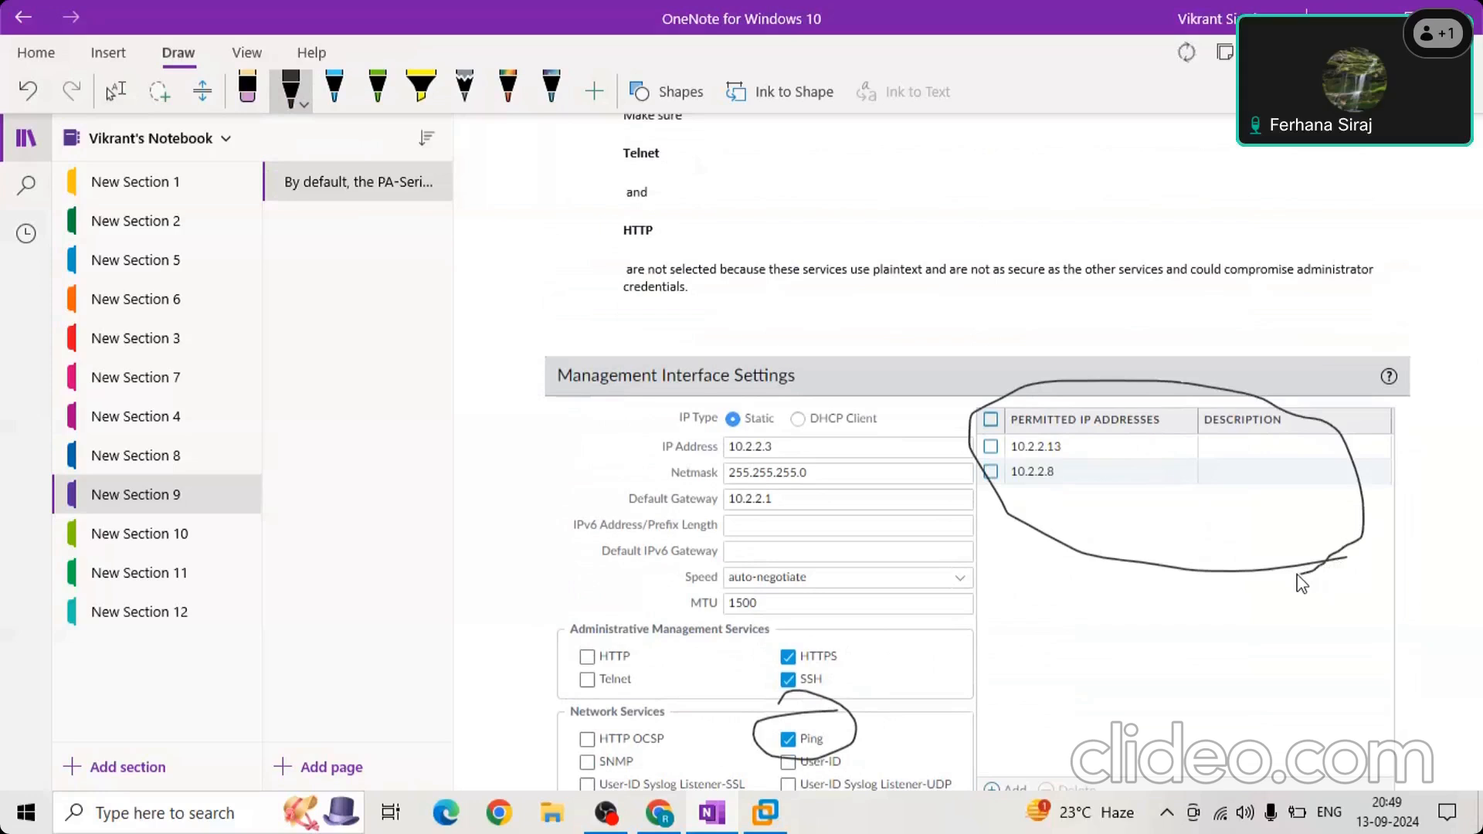
# Review the notes from the Management Interface Settings screenshot down to step 7 on DNS, update server and proxy server settings.
pyautogui.scroll(-6, 1303, 585)
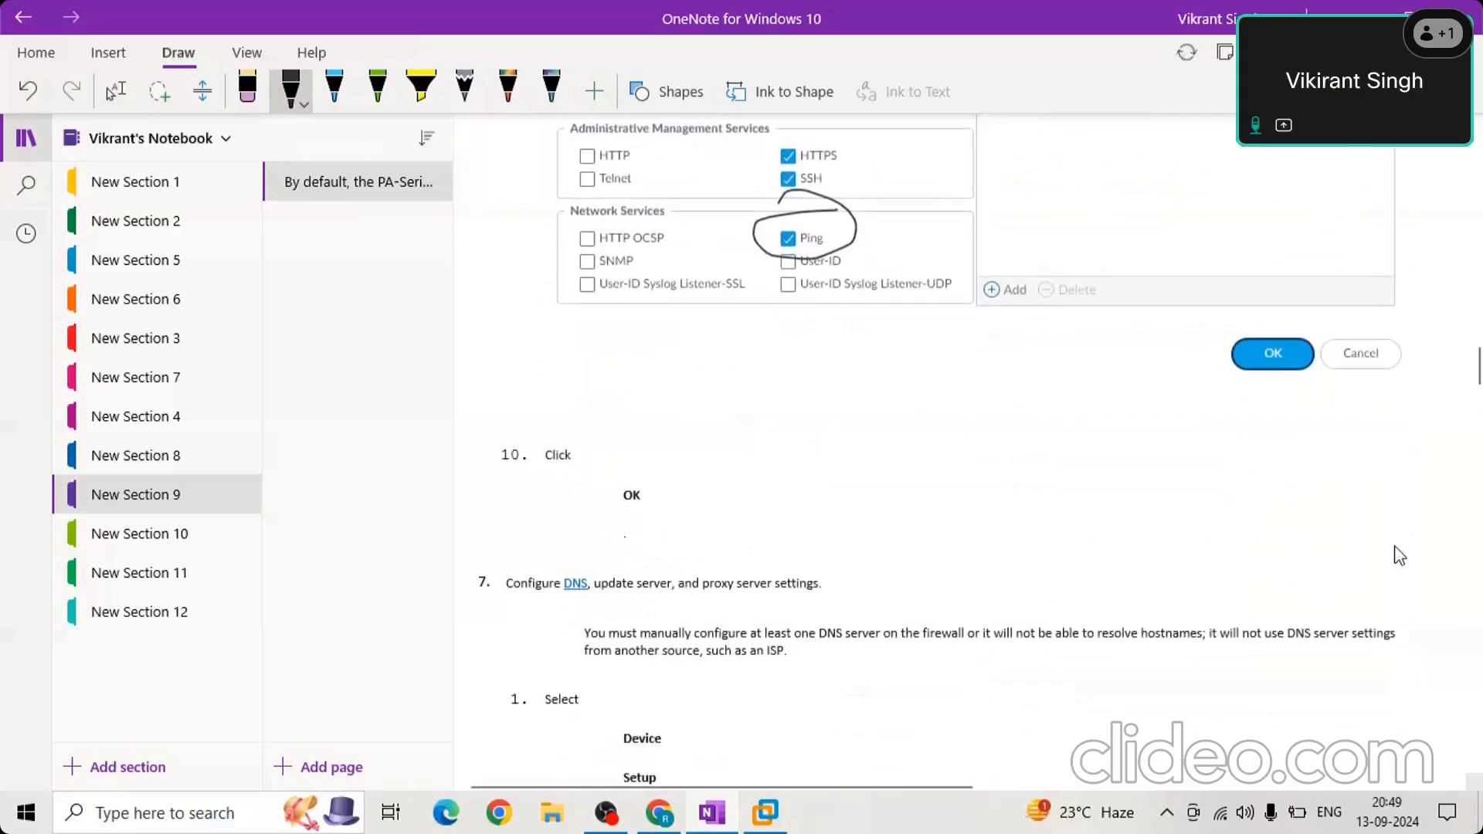
pyautogui.scroll(1, 890, 444)
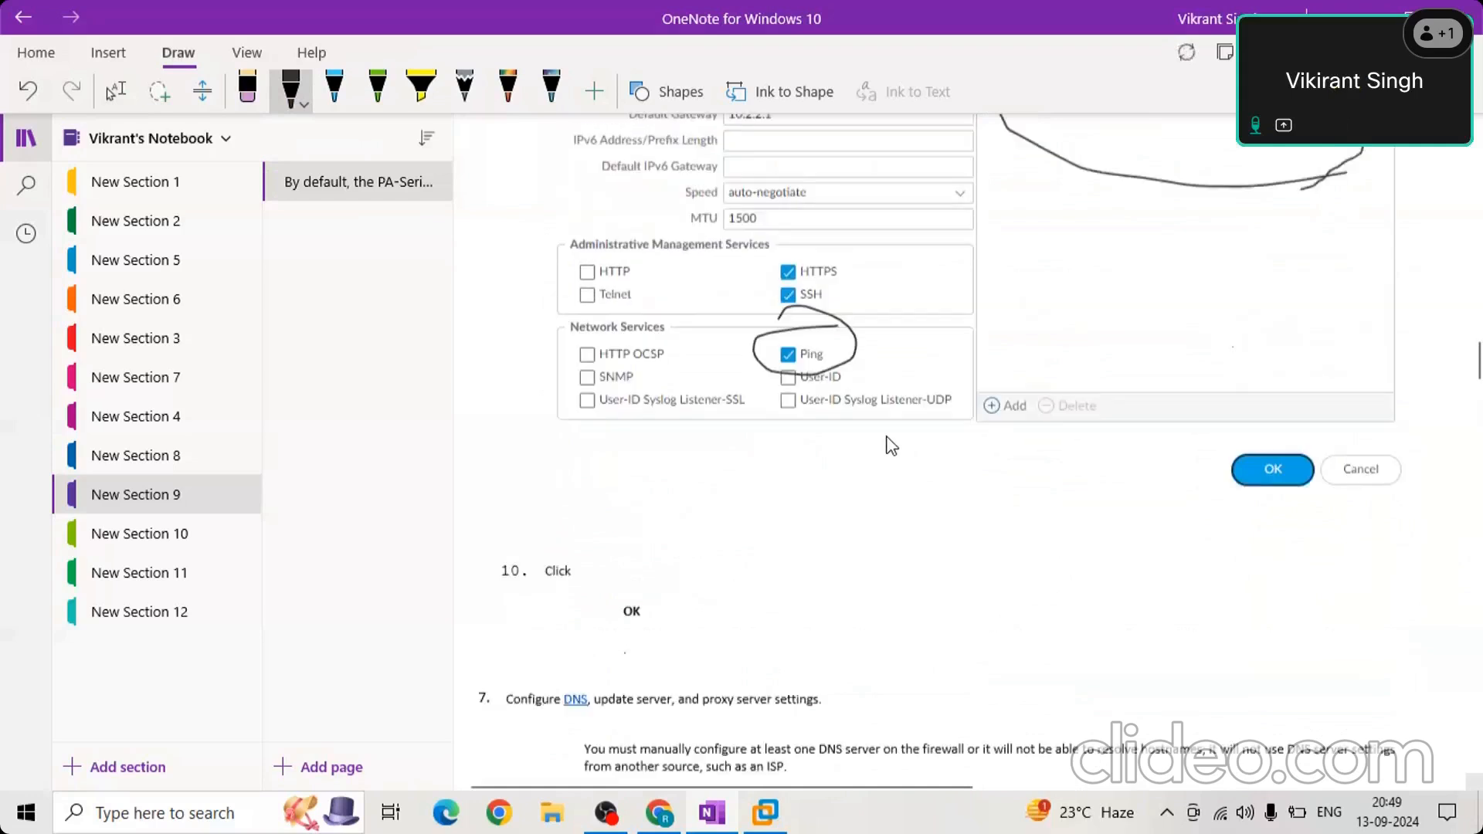
pyautogui.scroll(-1, 888, 447)
pyautogui.scroll(1, 889, 447)
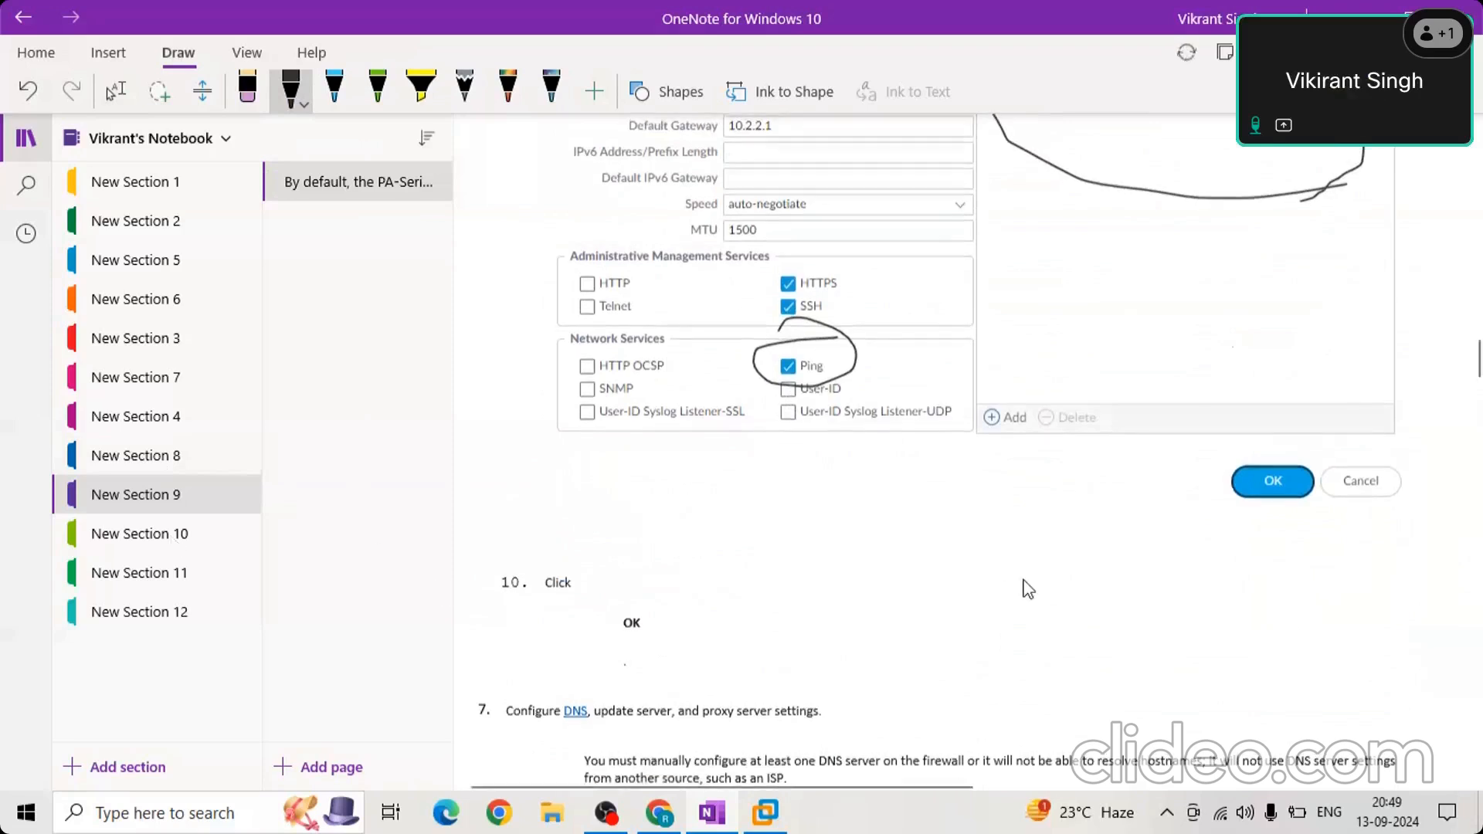
pyautogui.scroll(-5, 1028, 589)
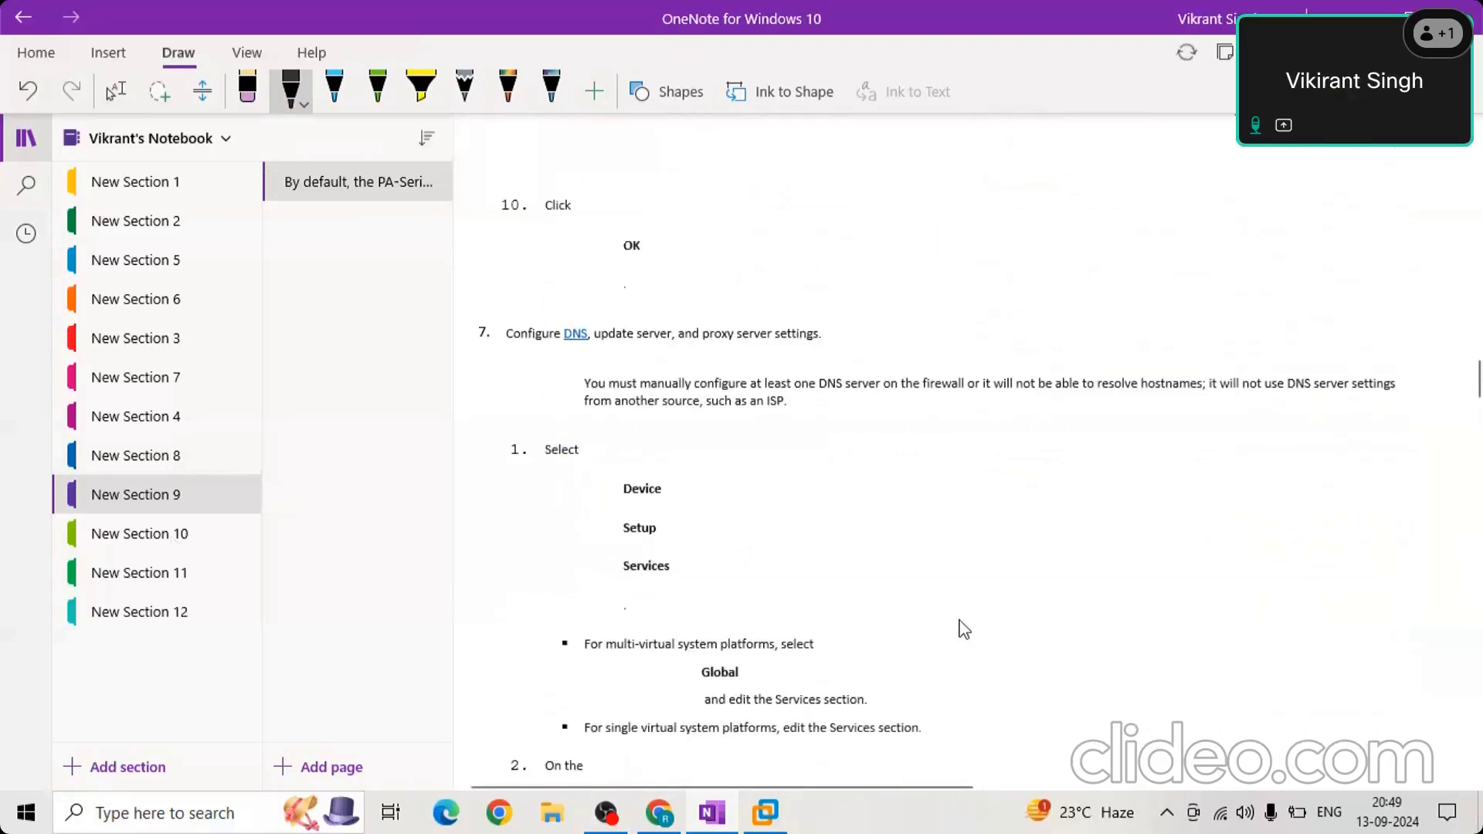
pyautogui.scroll(7, 964, 630)
pyautogui.click(912, 716)
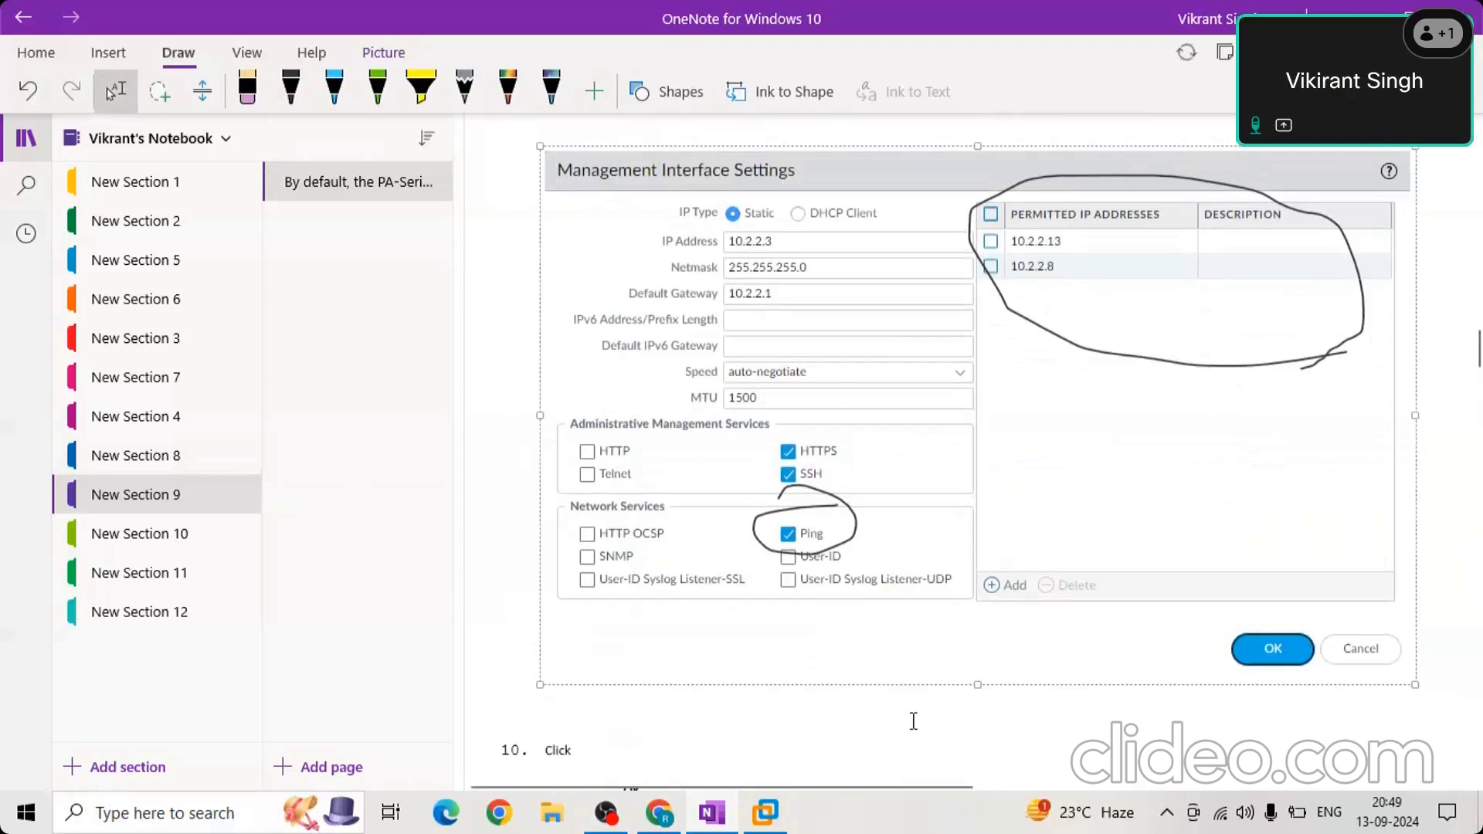
pyautogui.scroll(-6, 913, 714)
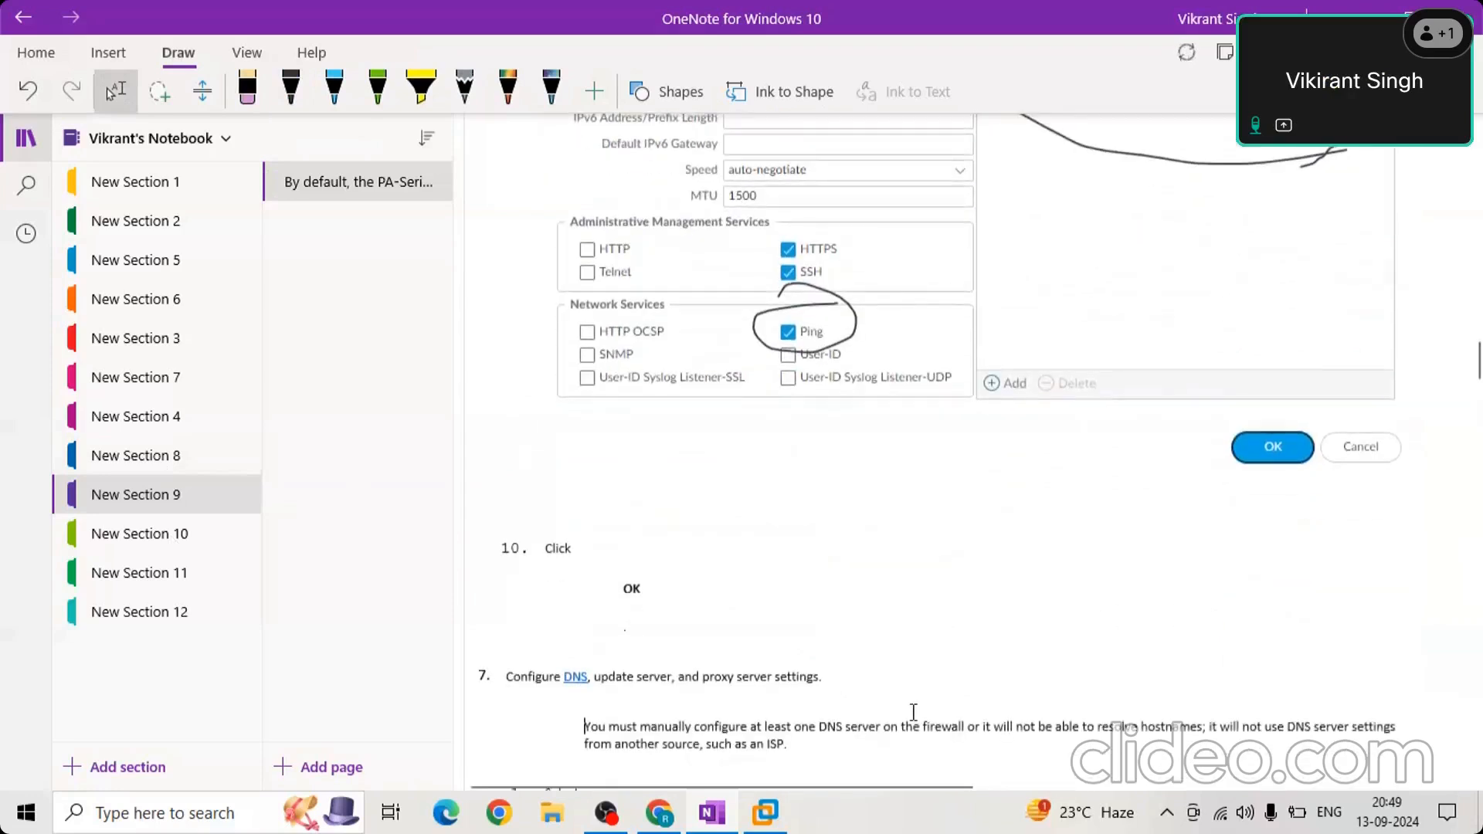
pyautogui.scroll(-5, 913, 709)
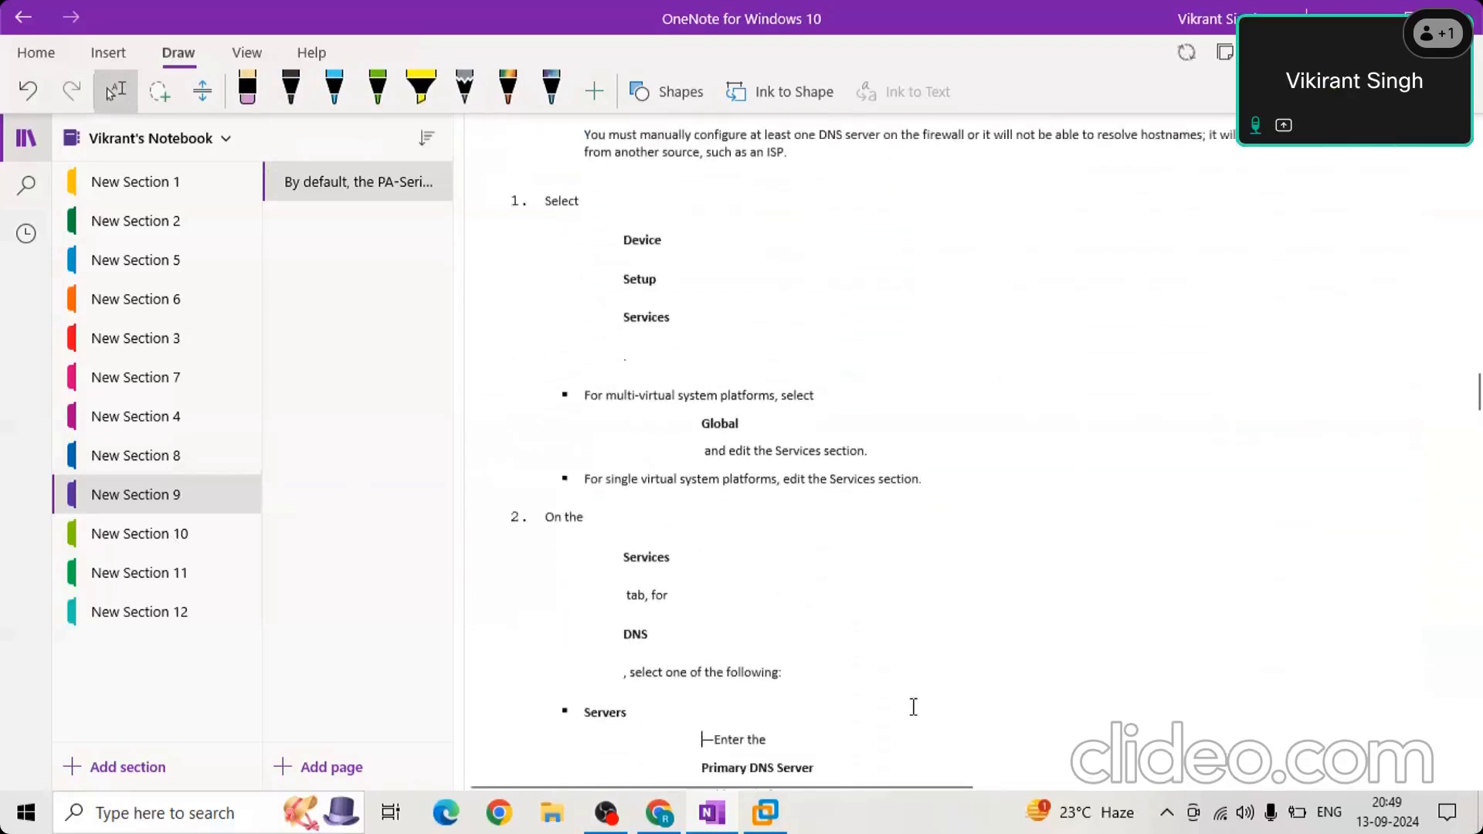
# Read the DNS Servers and DNS Proxy Object instructions down to the Services settings screenshot.
pyautogui.press('Down')
pyautogui.press('Down')
pyautogui.press('Down')
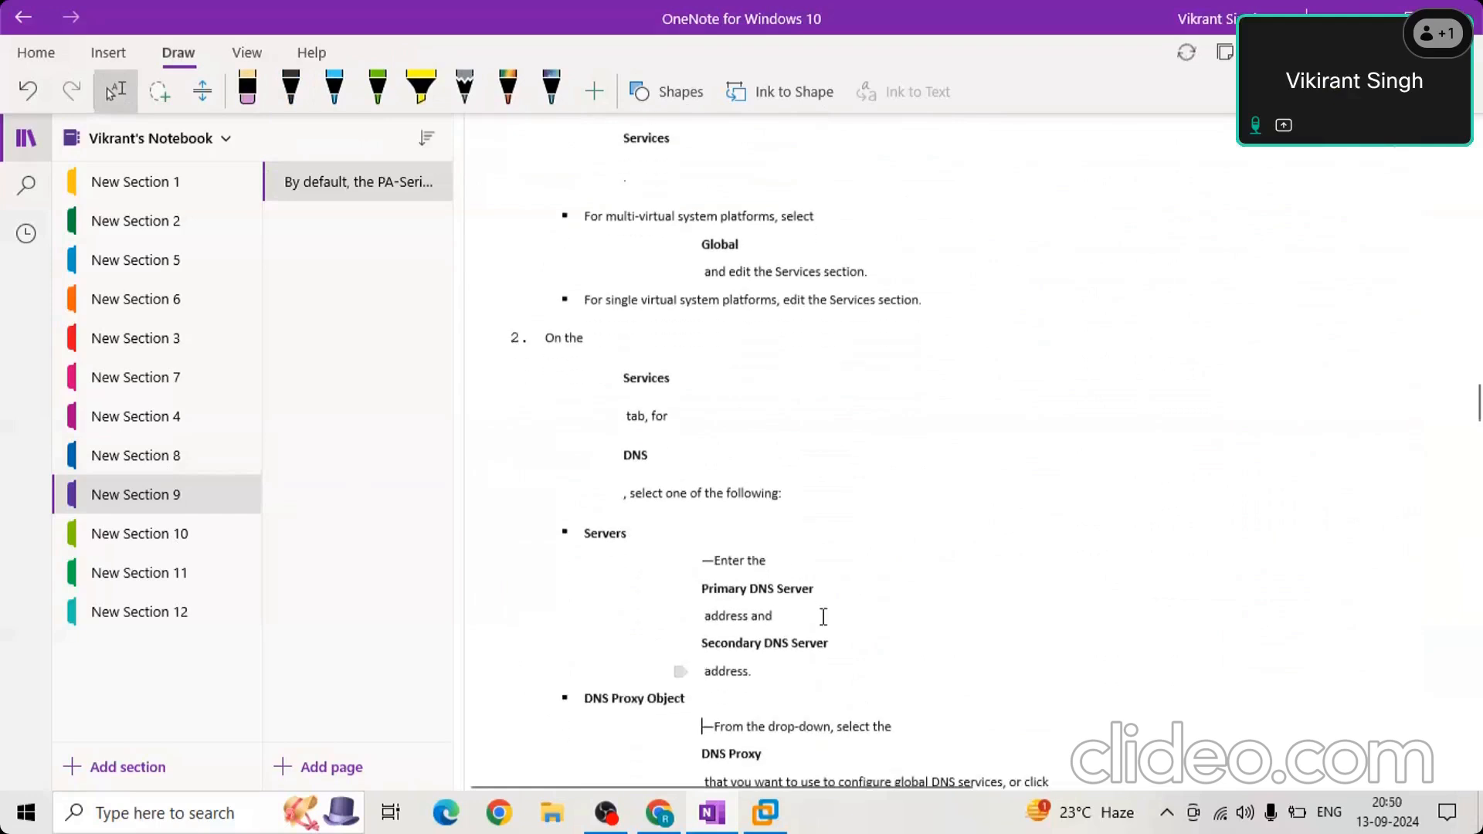
pyautogui.press('Down')
pyautogui.press('Down')
pyautogui.press('Down')
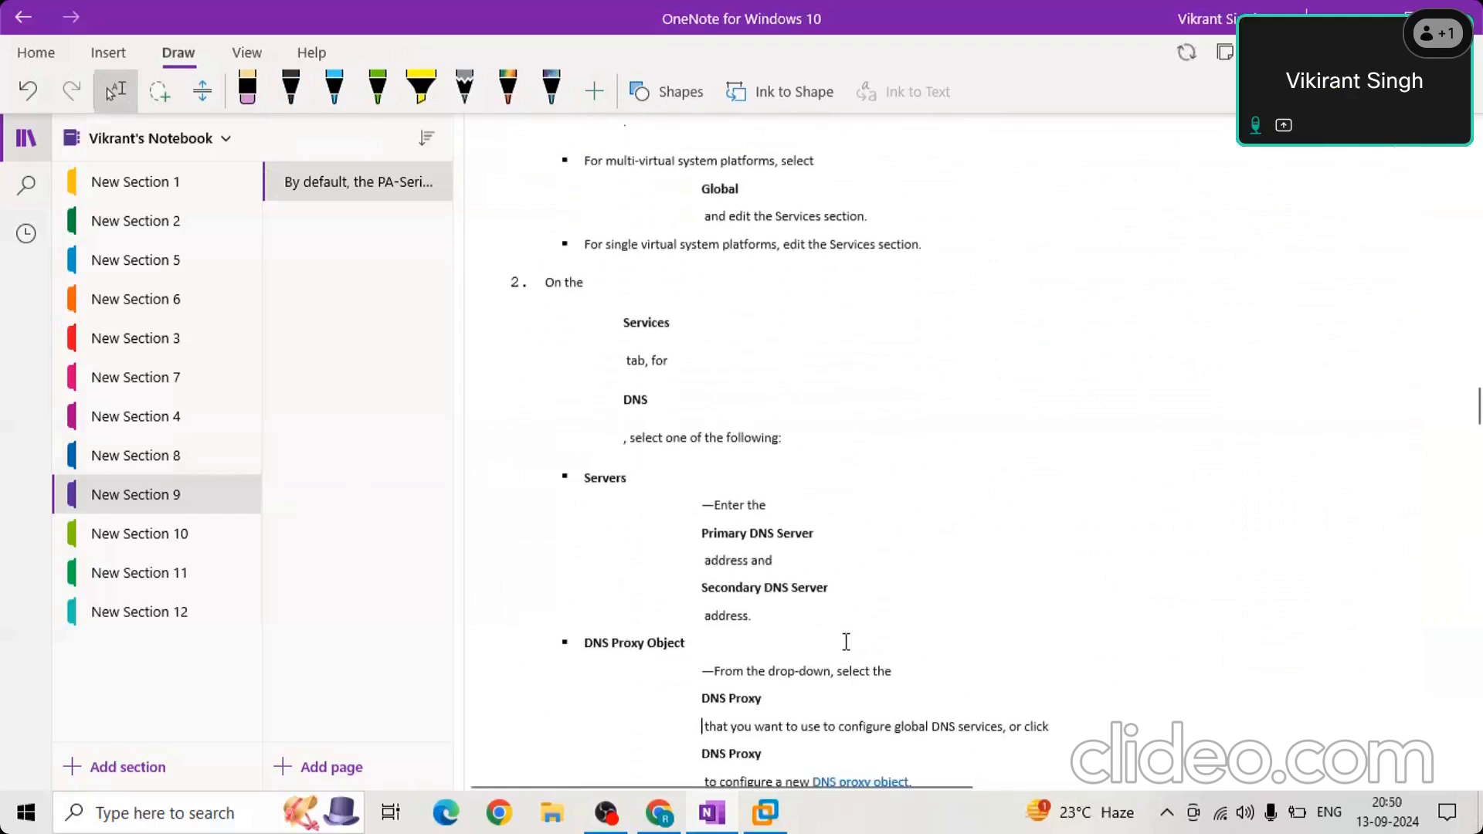
pyautogui.press('Down')
pyautogui.press('Down')
pyautogui.press('Down')
pyautogui.press('Down')
pyautogui.press('Down')
pyautogui.press('Down')
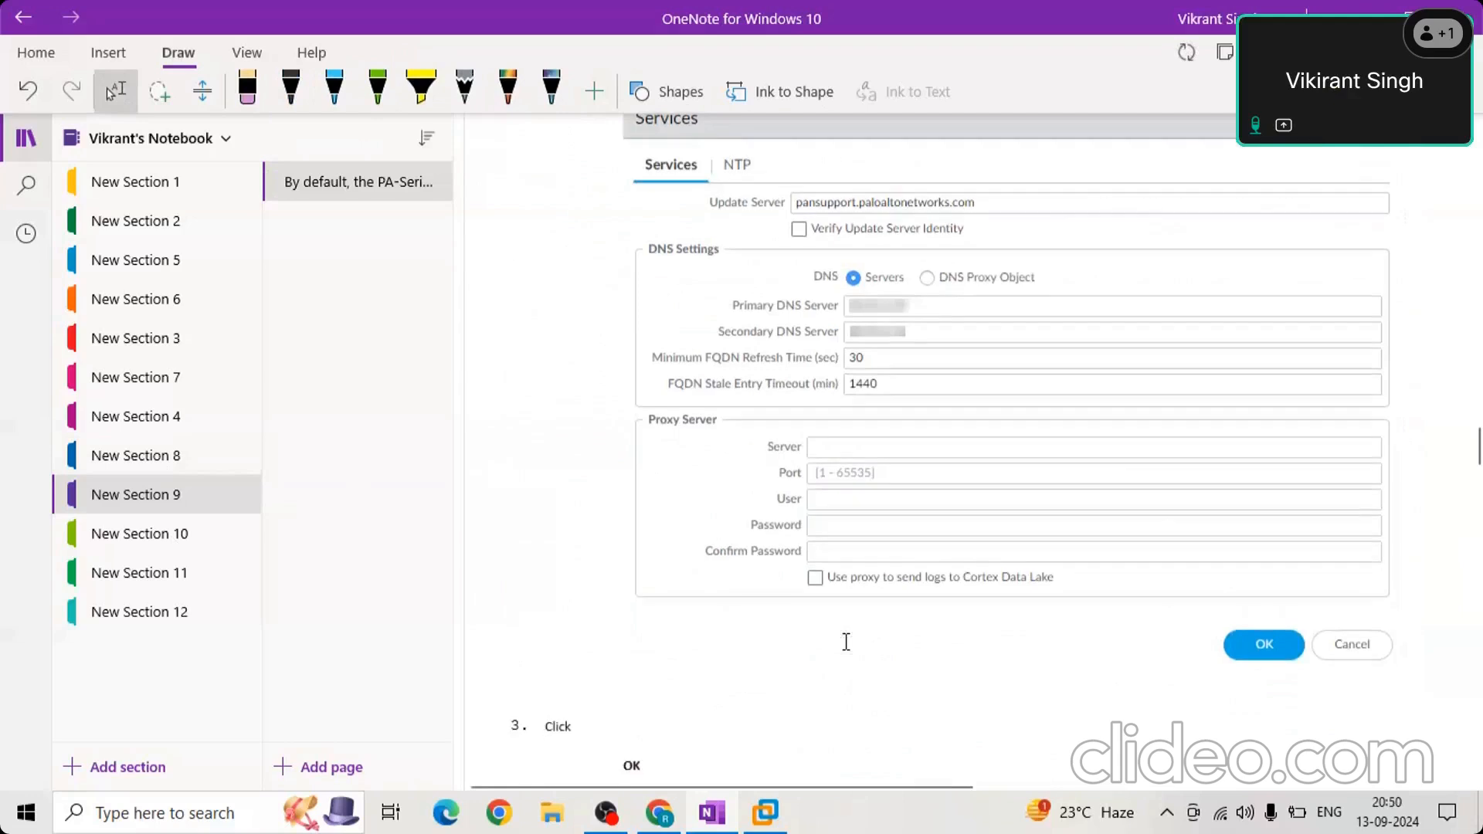
pyautogui.press('Down')
pyautogui.press('Down')
pyautogui.press('Down')
pyautogui.press('Down')
pyautogui.press('Down')
pyautogui.press('Down')
# Go through New Section 10 and New Section 11 to New Section 12 and examine the Reset to Factory Configuration slide.
pyautogui.click(173, 547)
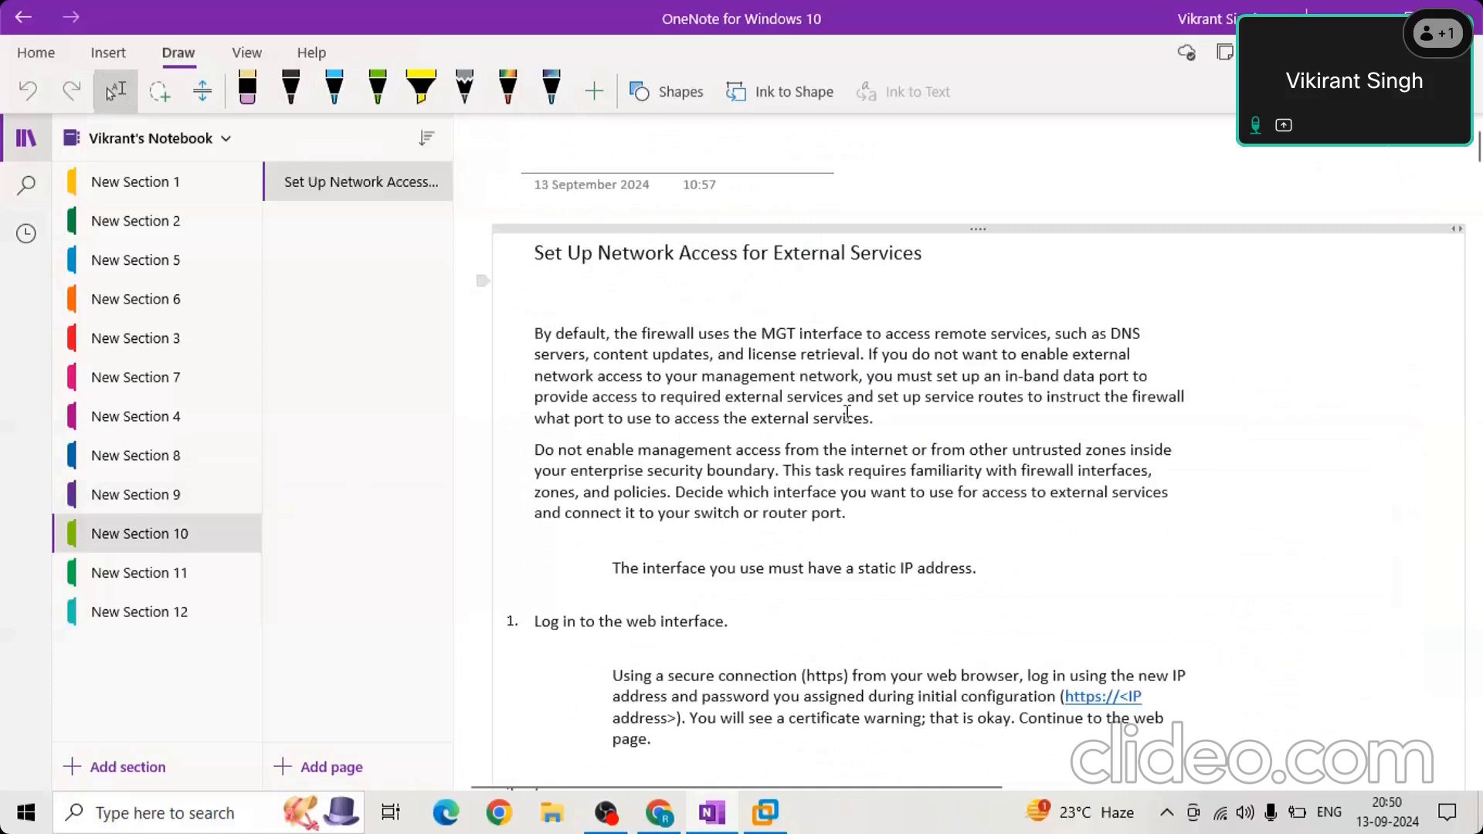
pyautogui.click(125, 581)
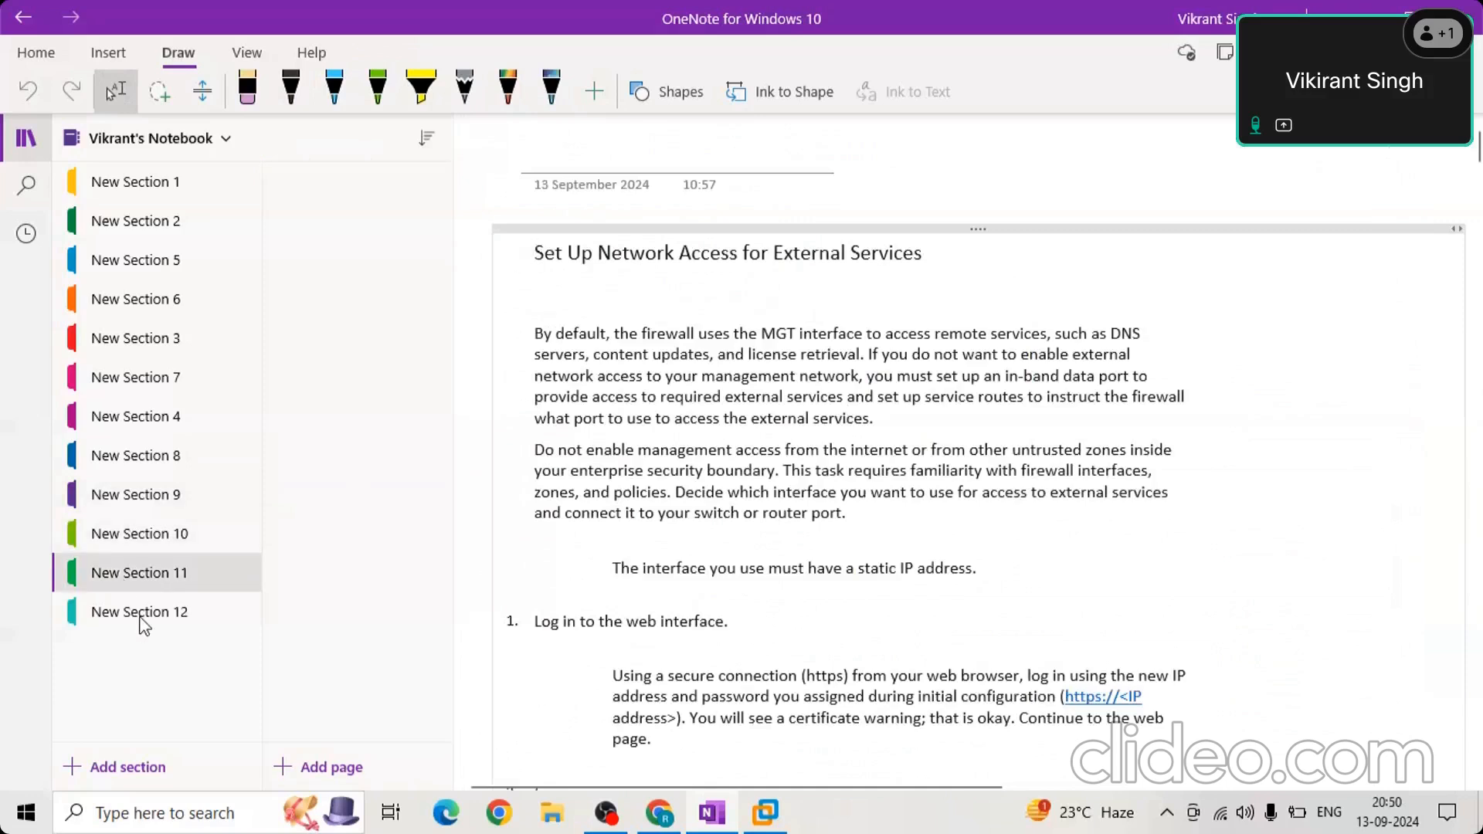
pyautogui.click(224, 611)
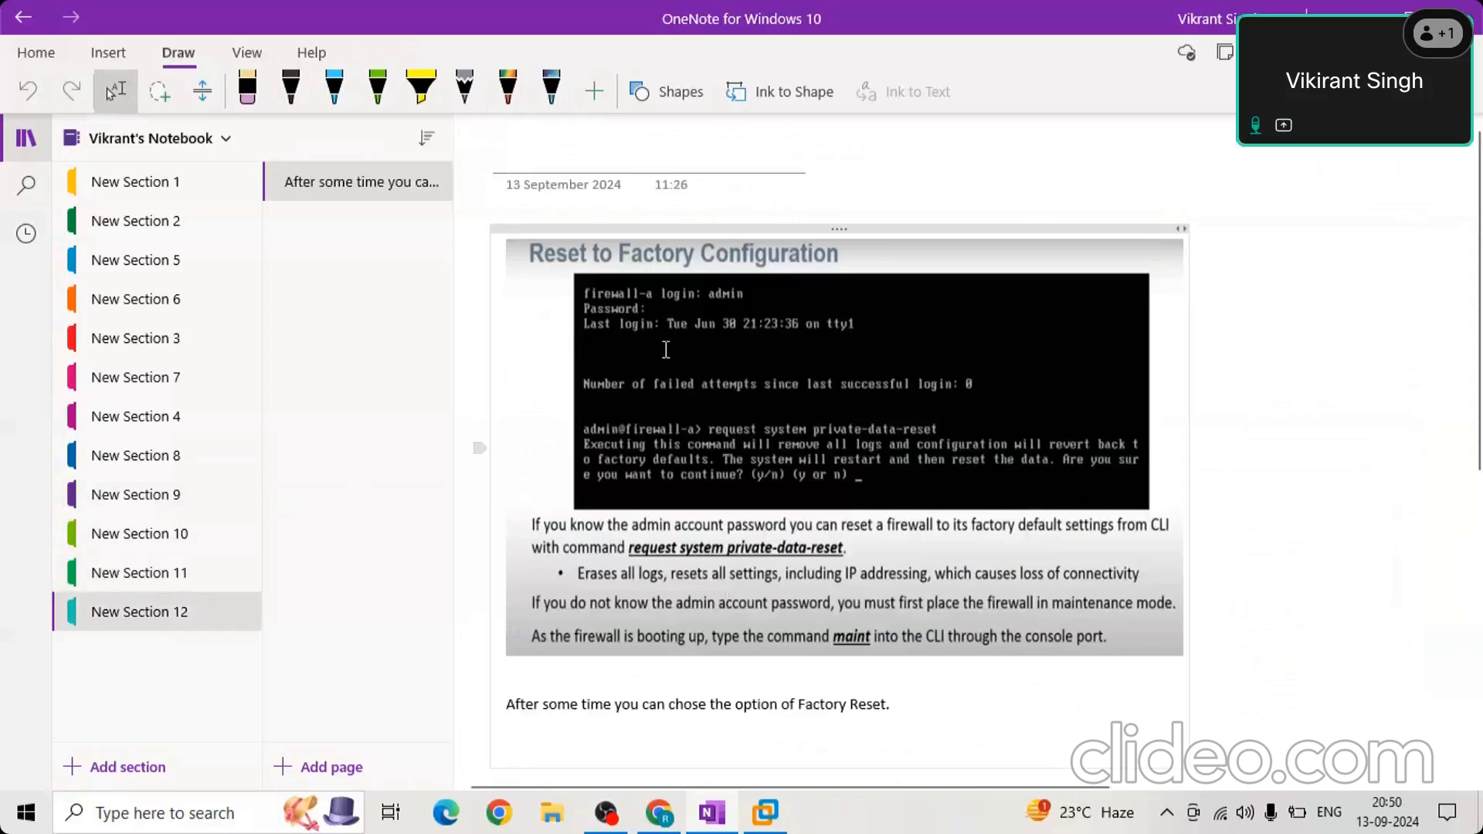
pyautogui.click(940, 432)
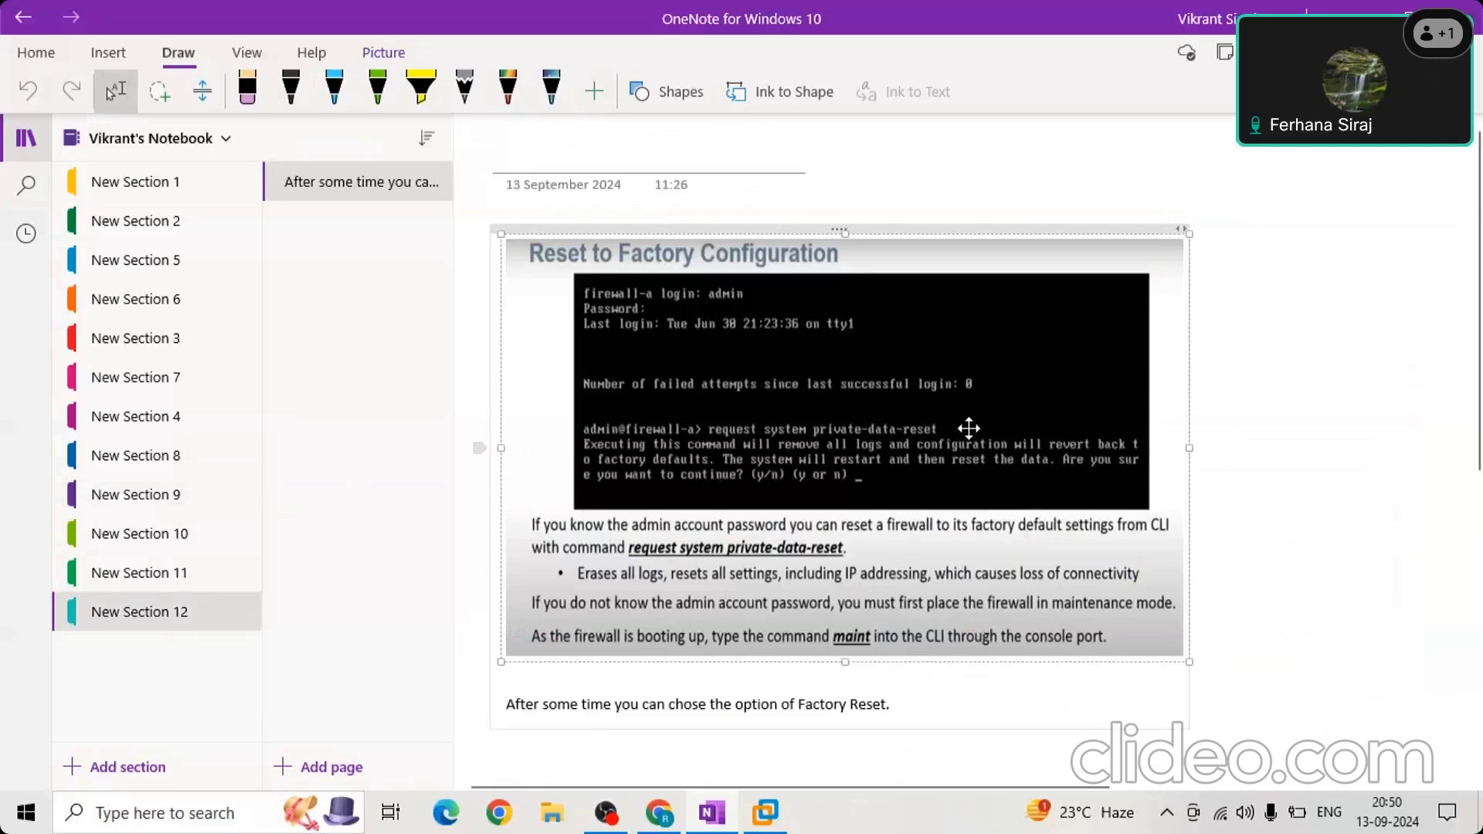
# Circle the command "request system private-data-reset" on the Reset to Factory Configuration slide with the black pen.
pyautogui.click(289, 102)
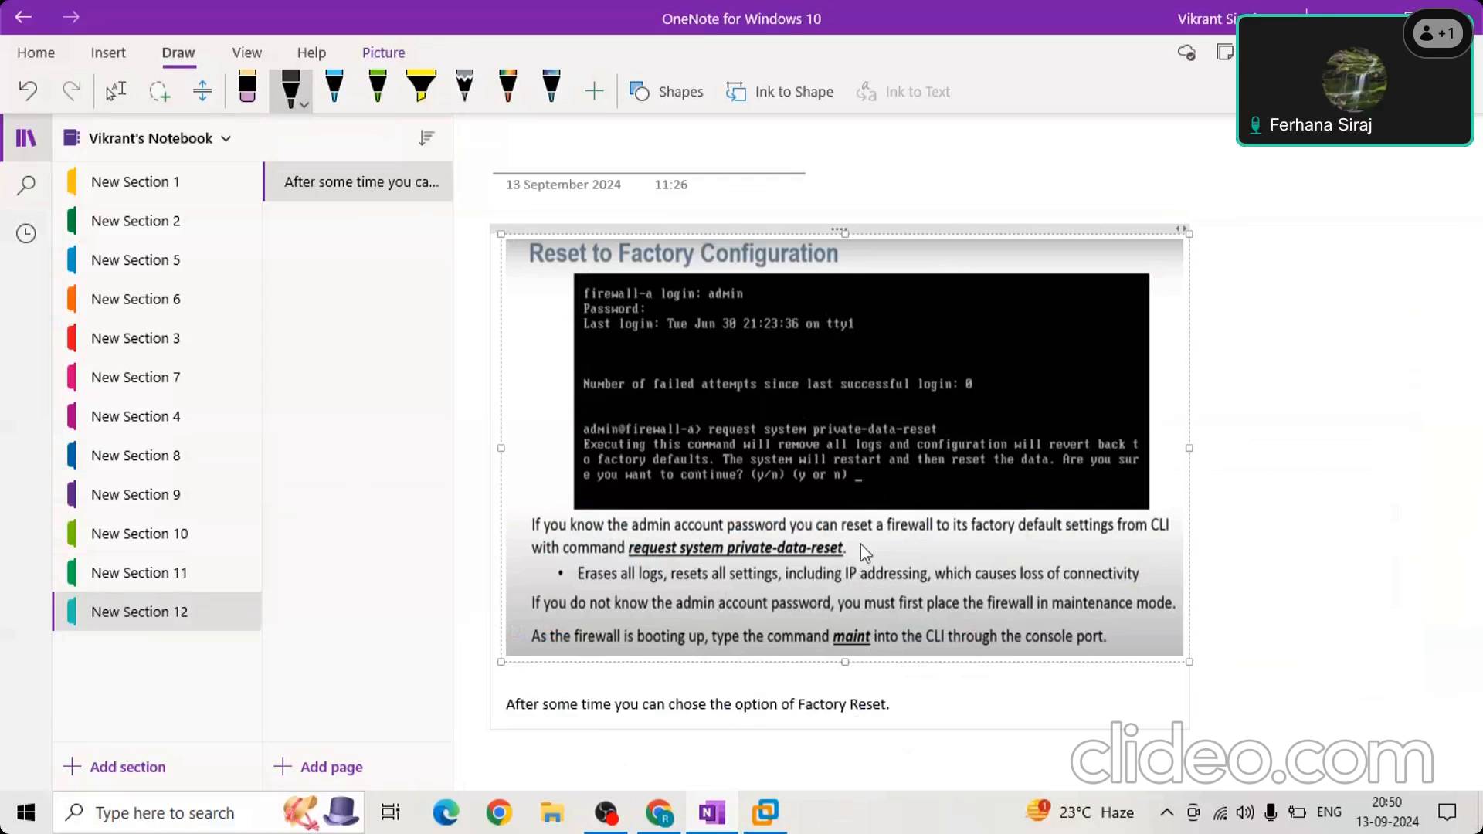
pyautogui.moveTo(860, 555)
pyautogui.mouseDown()
pyautogui.moveTo(815, 530)
pyautogui.moveTo(637, 539)
pyautogui.moveTo(628, 556)
pyautogui.moveTo(873, 568)
pyautogui.moveTo(851, 558)
pyautogui.mouseUp()
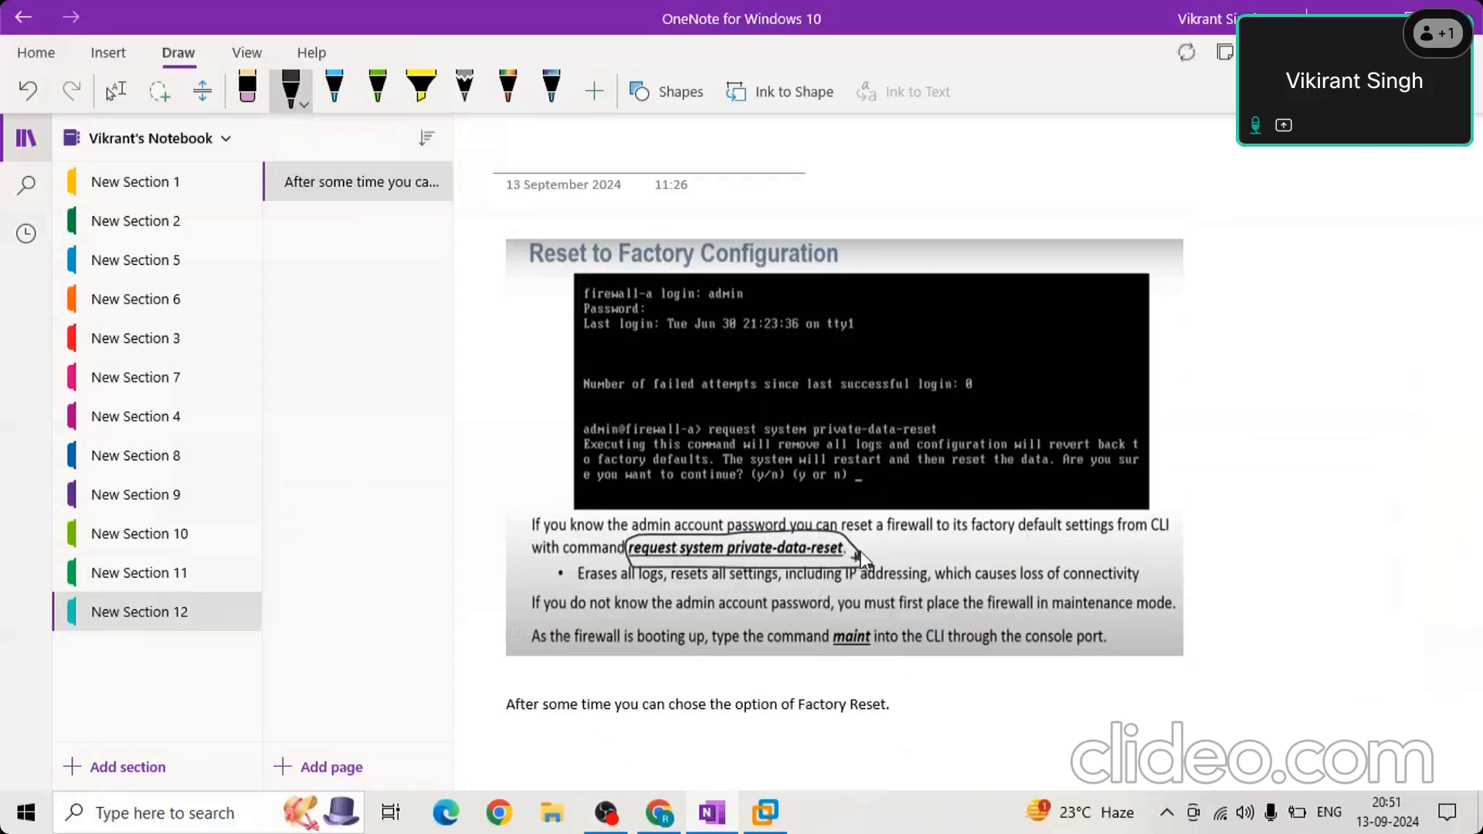
pyautogui.moveTo(863, 544)
pyautogui.mouseDown()
pyautogui.moveTo(798, 524)
pyautogui.moveTo(630, 528)
pyautogui.moveTo(637, 570)
pyautogui.moveTo(801, 548)
pyautogui.moveTo(888, 564)
pyautogui.mouseUp()
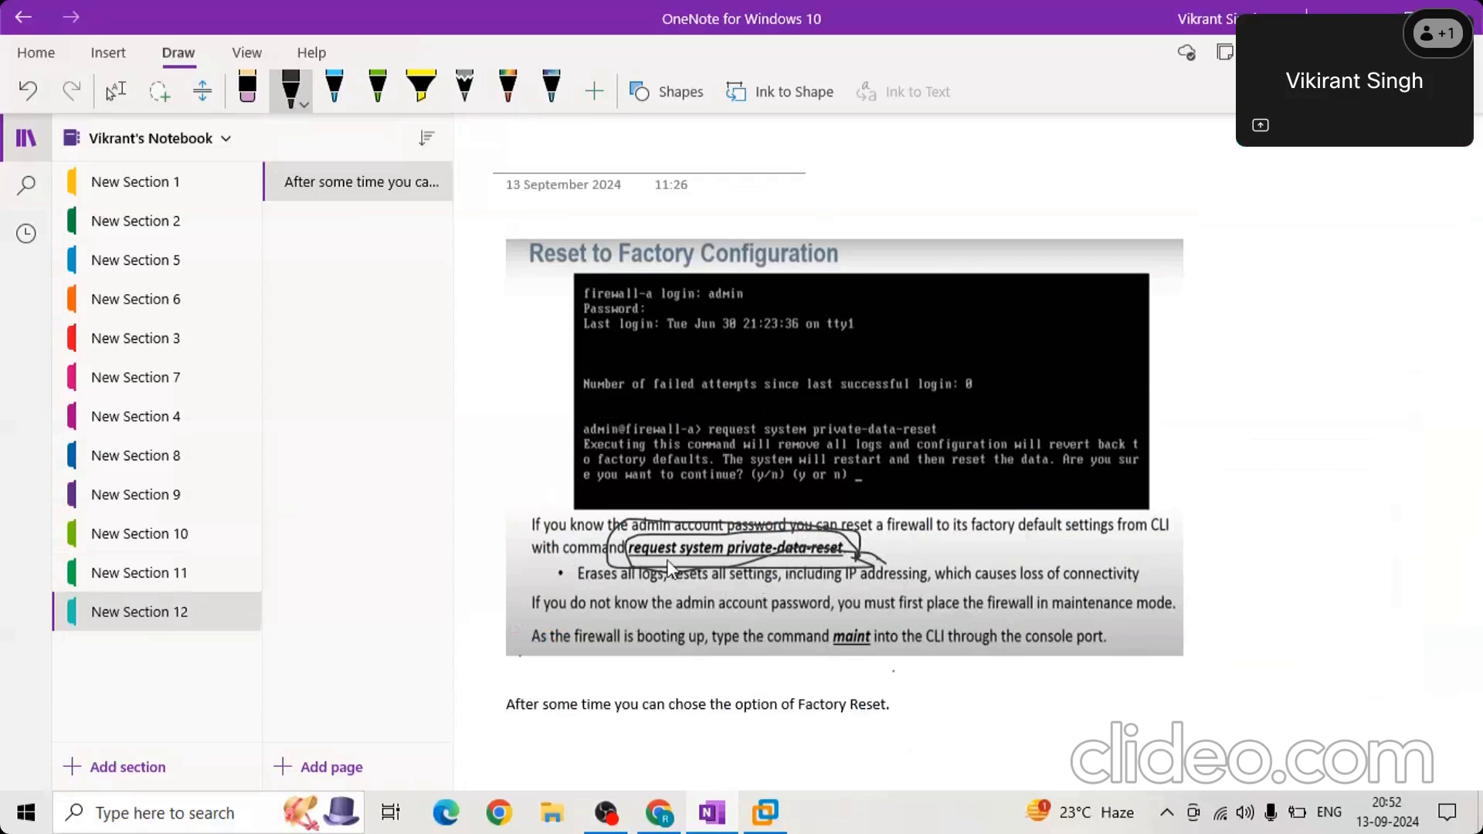
# Underline the "maint" command and circle the Factory Reset sentence below the slide in black ink.
pyautogui.moveTo(845, 653); pyautogui.dragTo(815, 654)
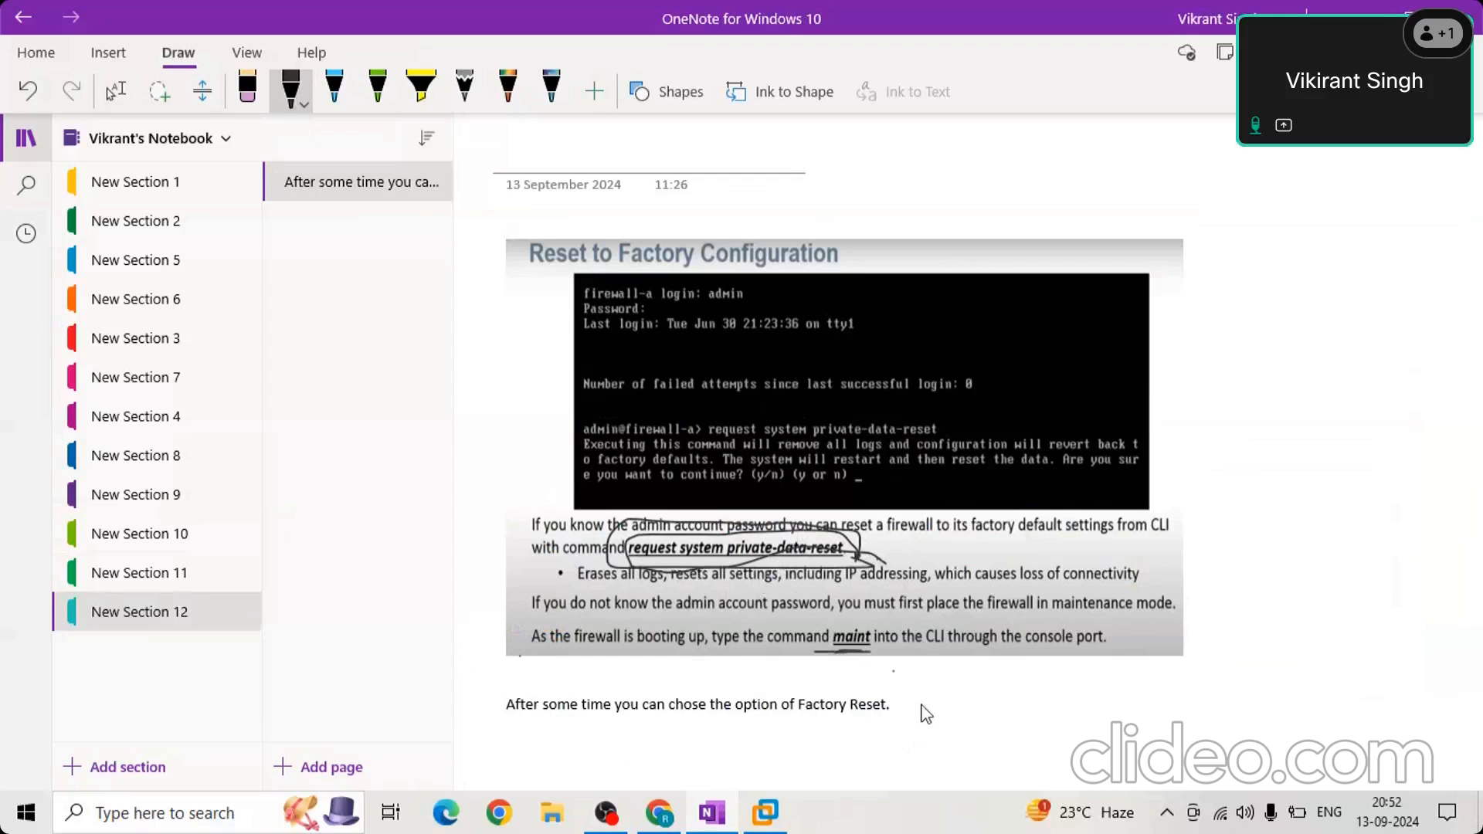
pyautogui.moveTo(782, 703); pyautogui.dragTo(920, 703)
pyautogui.moveTo(896, 724)
pyautogui.mouseDown()
pyautogui.moveTo(937, 706)
pyautogui.moveTo(873, 688)
pyautogui.moveTo(560, 700)
pyautogui.moveTo(570, 742)
pyautogui.moveTo(847, 727)
pyautogui.mouseUp()
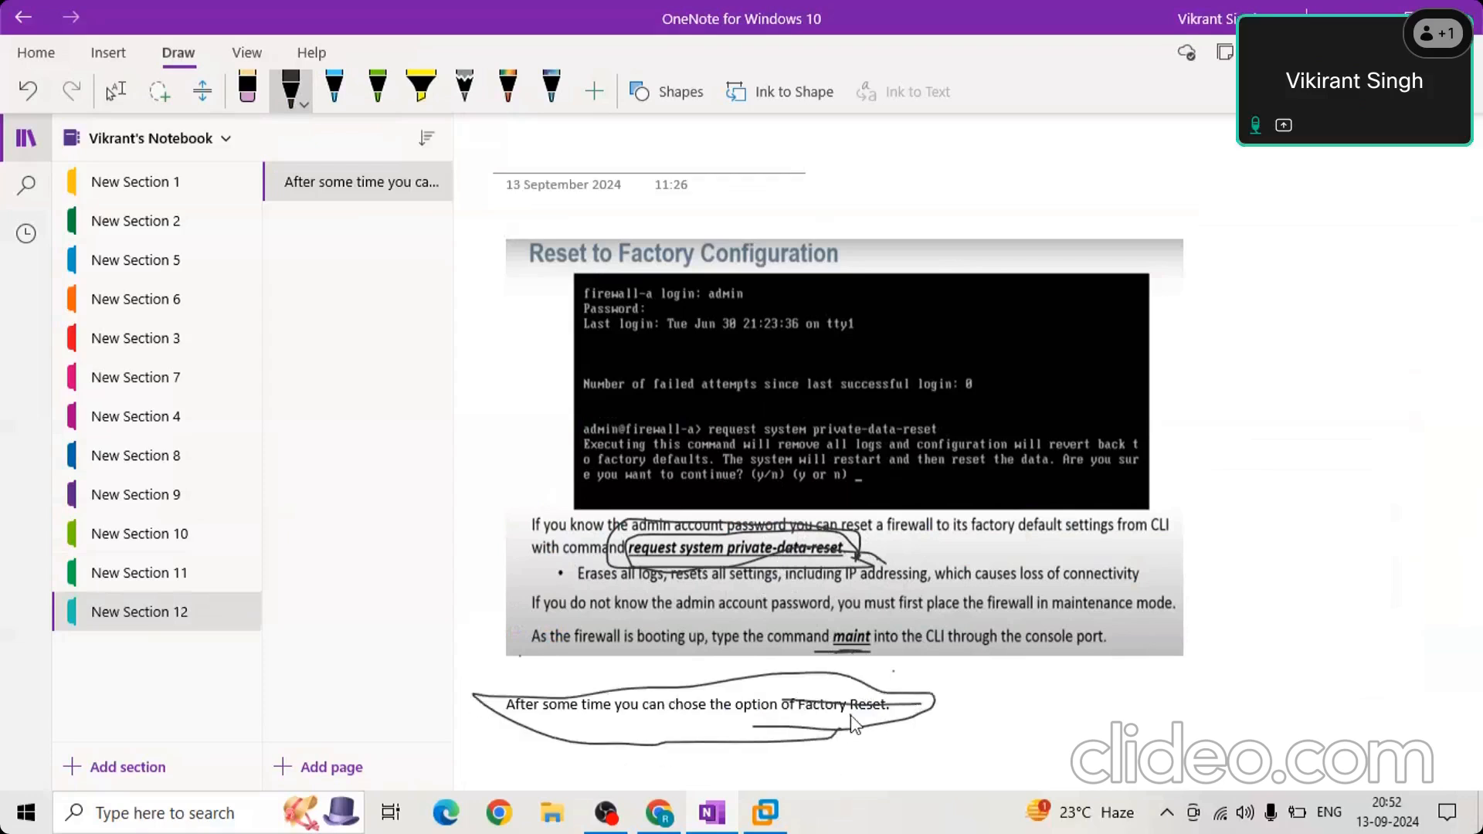
# View the firewall registration link in New Section 11 and switch to the PA-VM console in VMware Workstation.
pyautogui.click(136, 589)
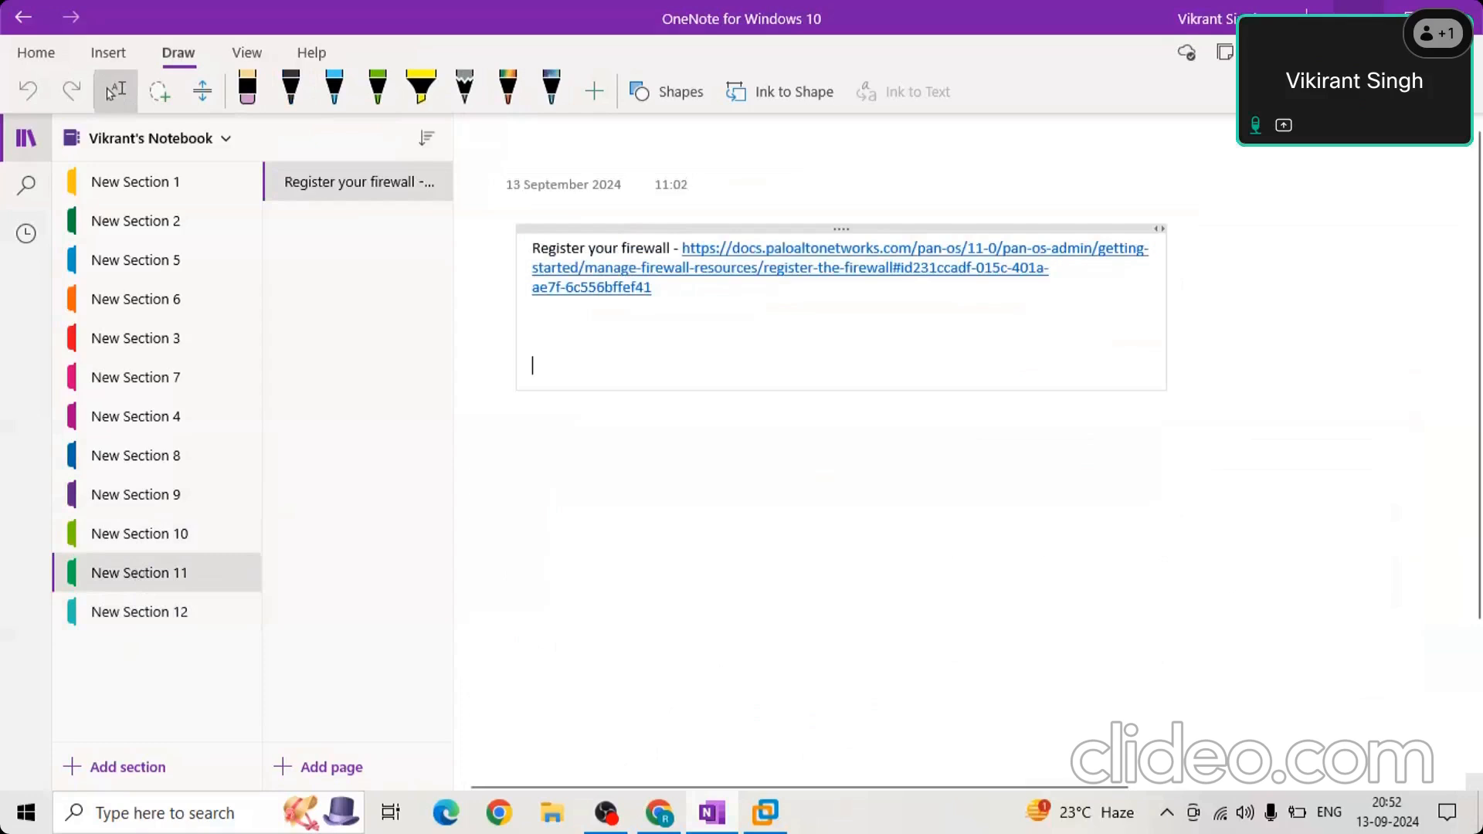
pyautogui.click(1358, 15)
pyautogui.click(665, 316)
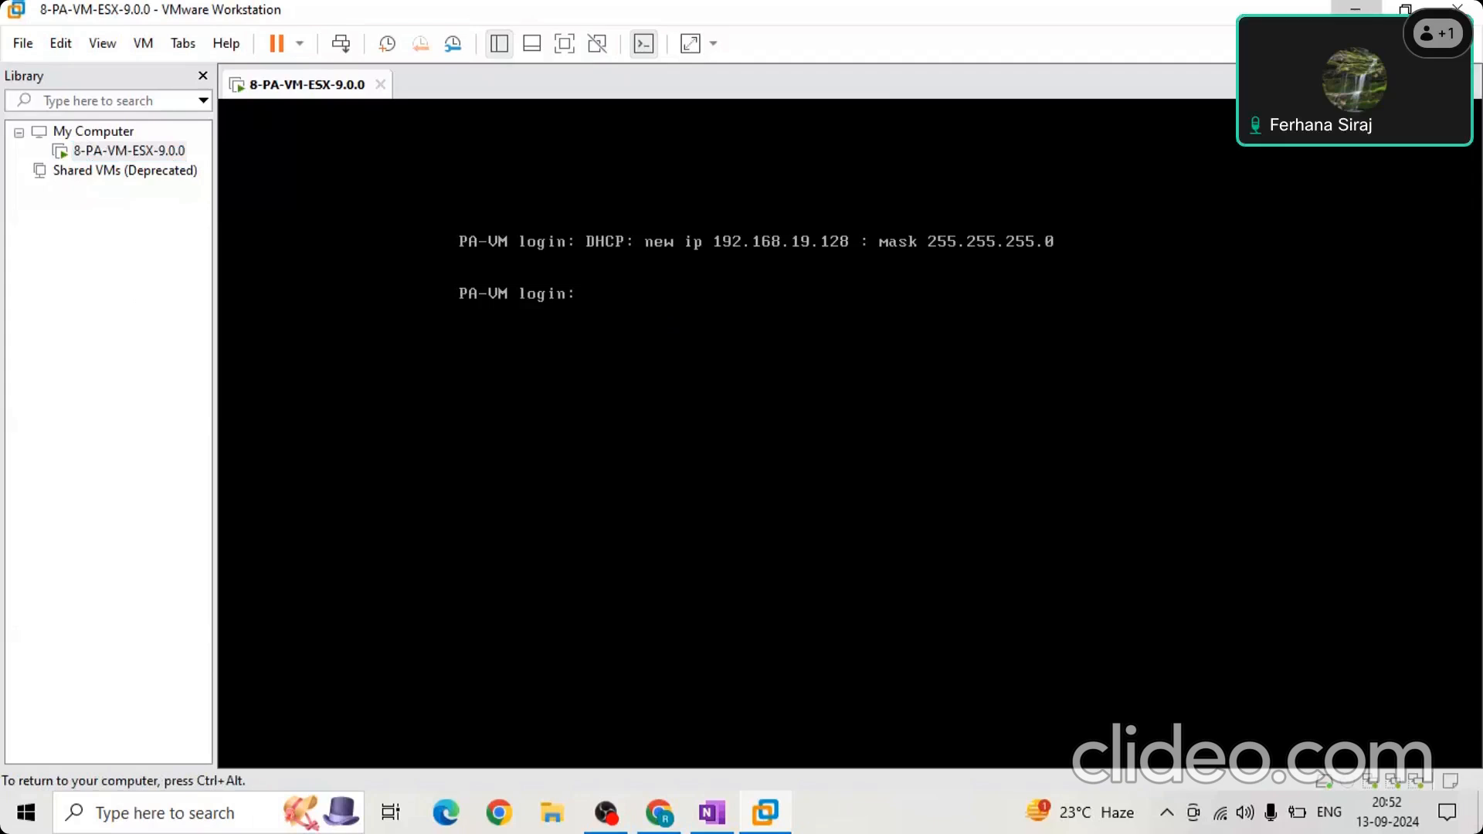
# Log in to the PA-VM console as admin with the account password and enter several empty lines at the prompt.
pyautogui.write('admin')
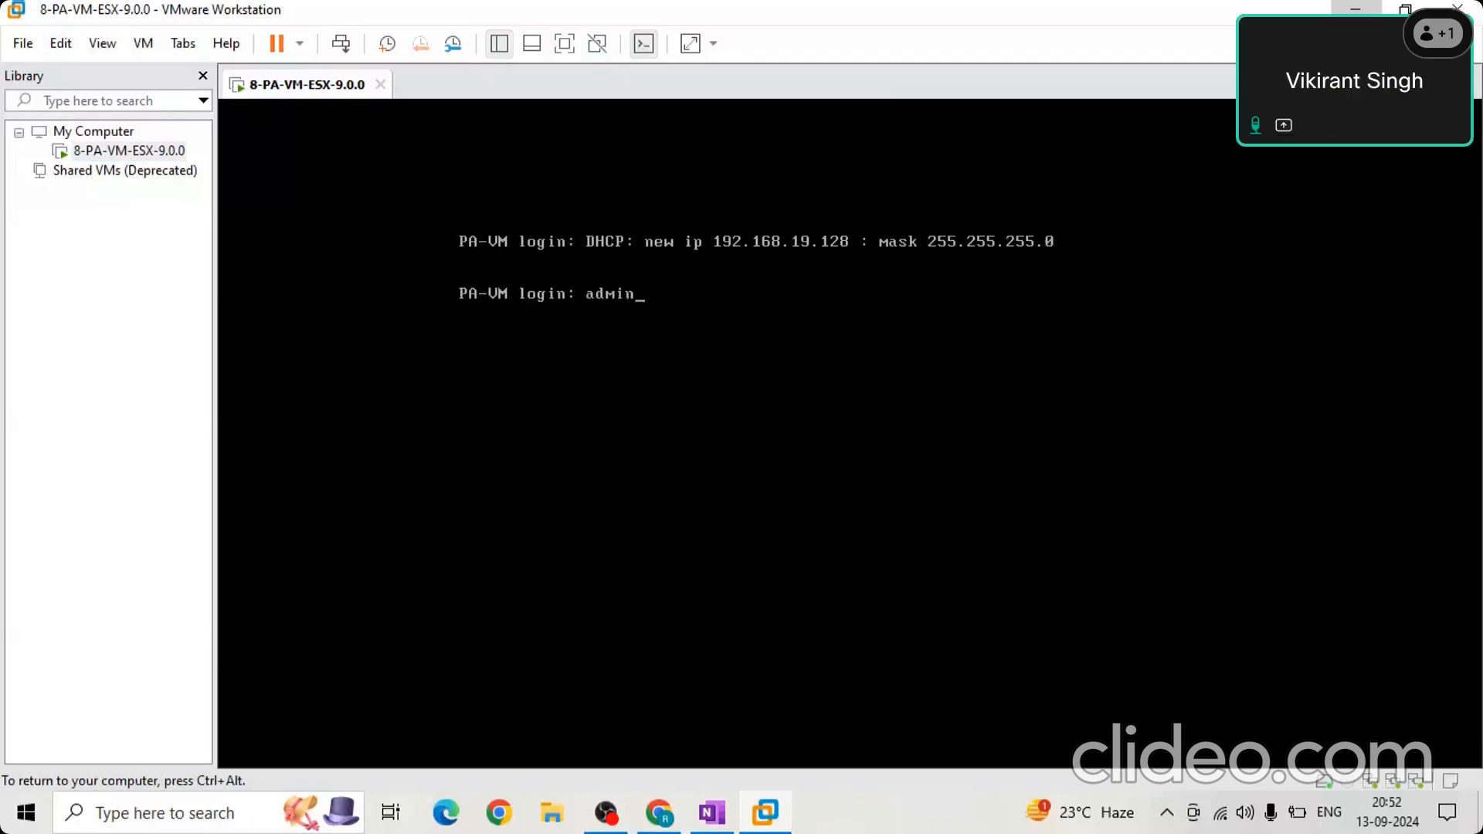
pyautogui.press('Return')
pyautogui.press('Return')
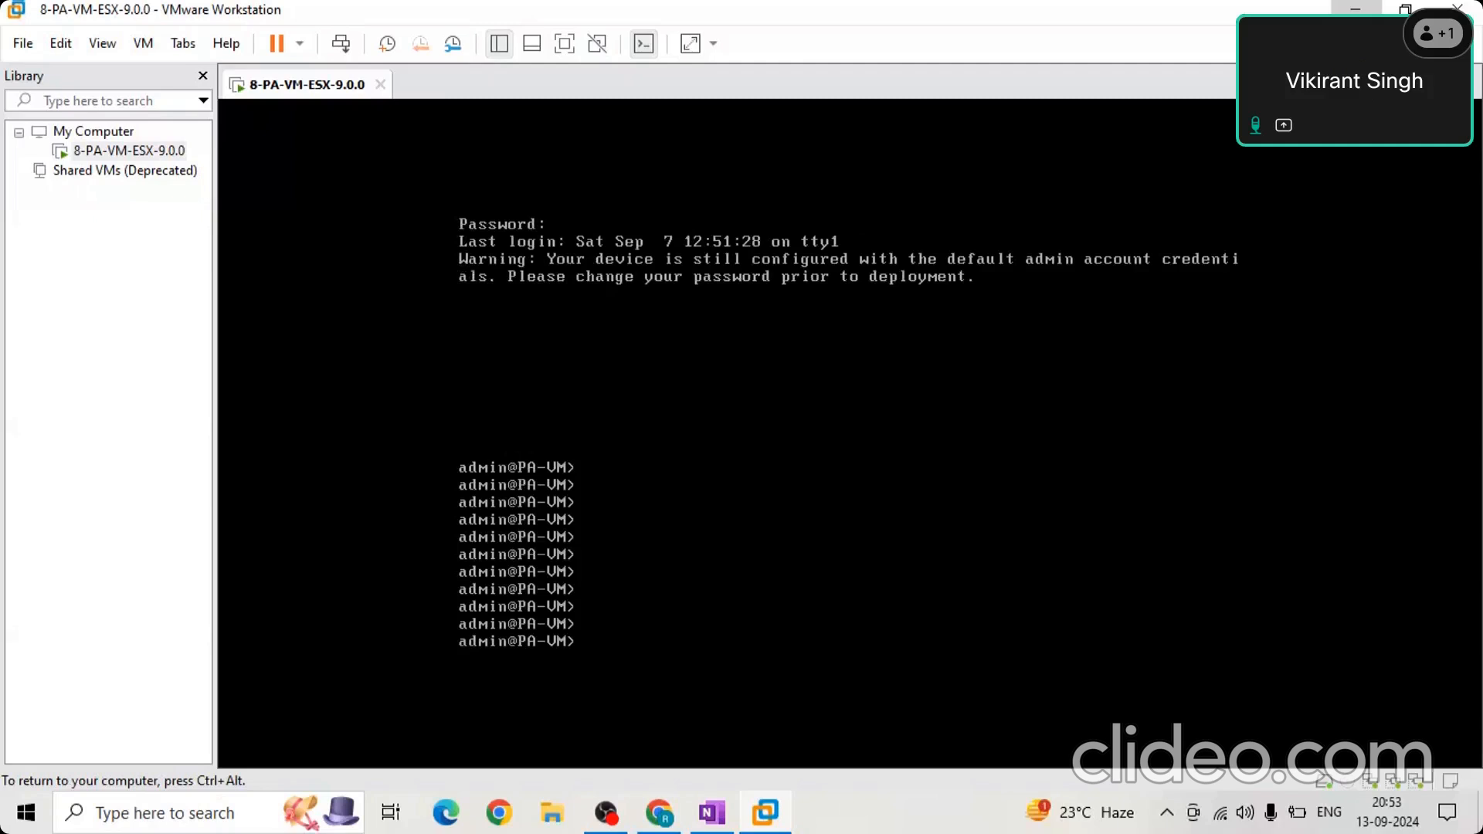
pyautogui.press('Return')
pyautogui.press('Return')
pyautogui.press('Return')
pyautogui.press('Return')
pyautogui.press('Return')
pyautogui.press('Return')
pyautogui.press('Return')
pyautogui.press('Return')
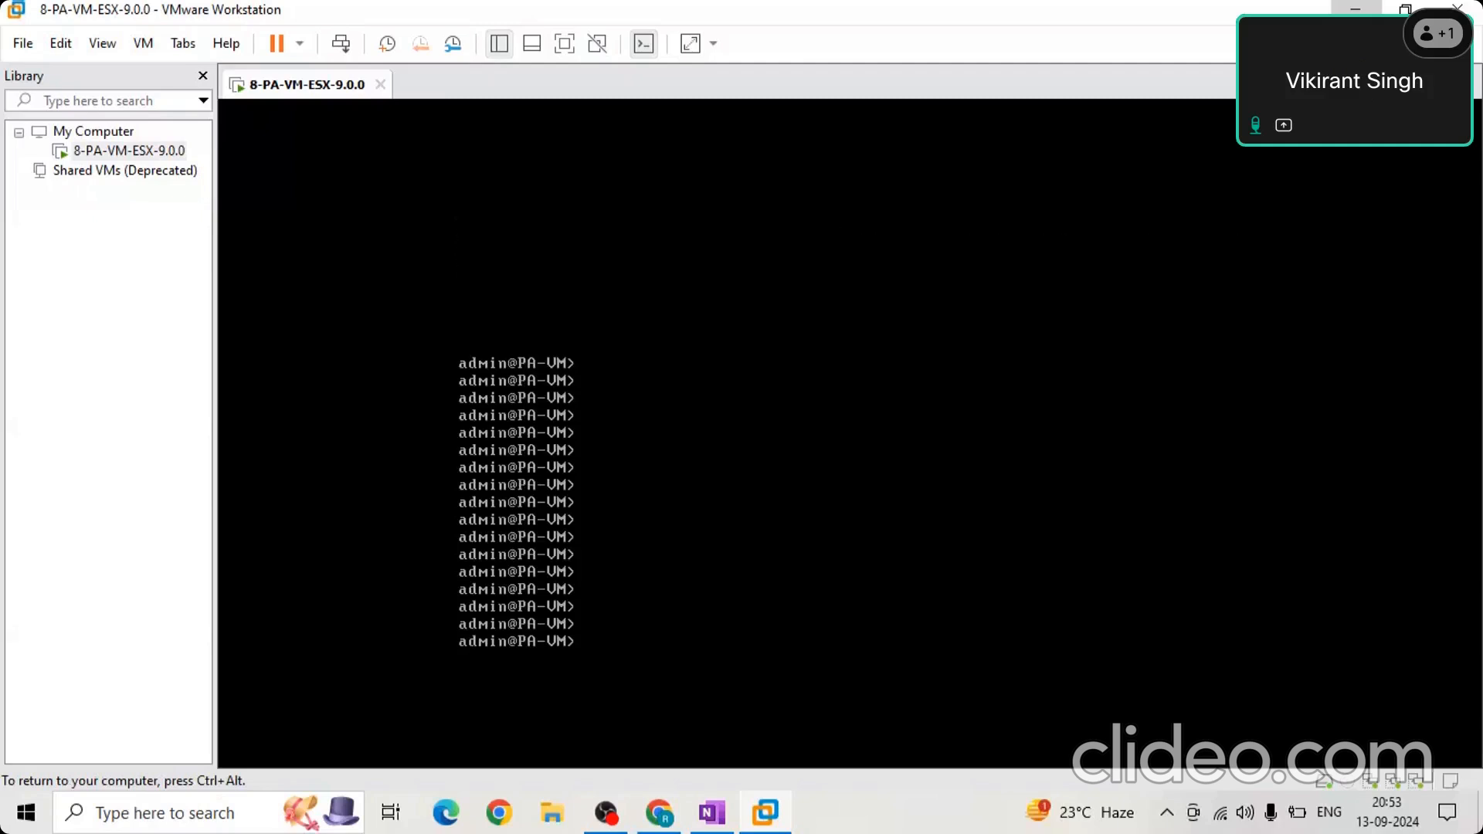
pyautogui.press('Return')
pyautogui.press('Return')
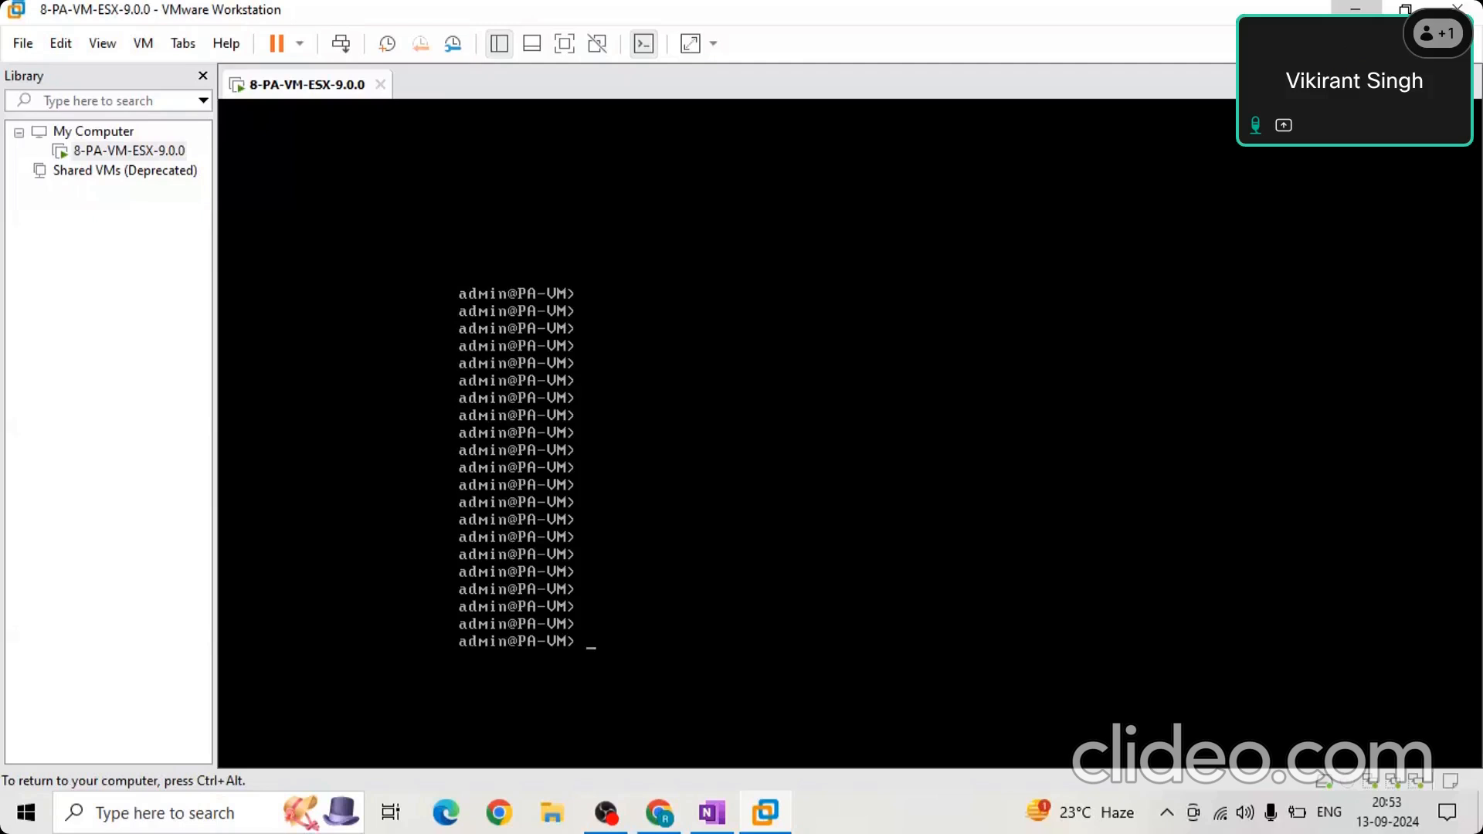
# Release input from the virtual machine and open Windows Network Connections by running ncpa.cpl.
pyautogui.hotkey('ctrl', 'alt')
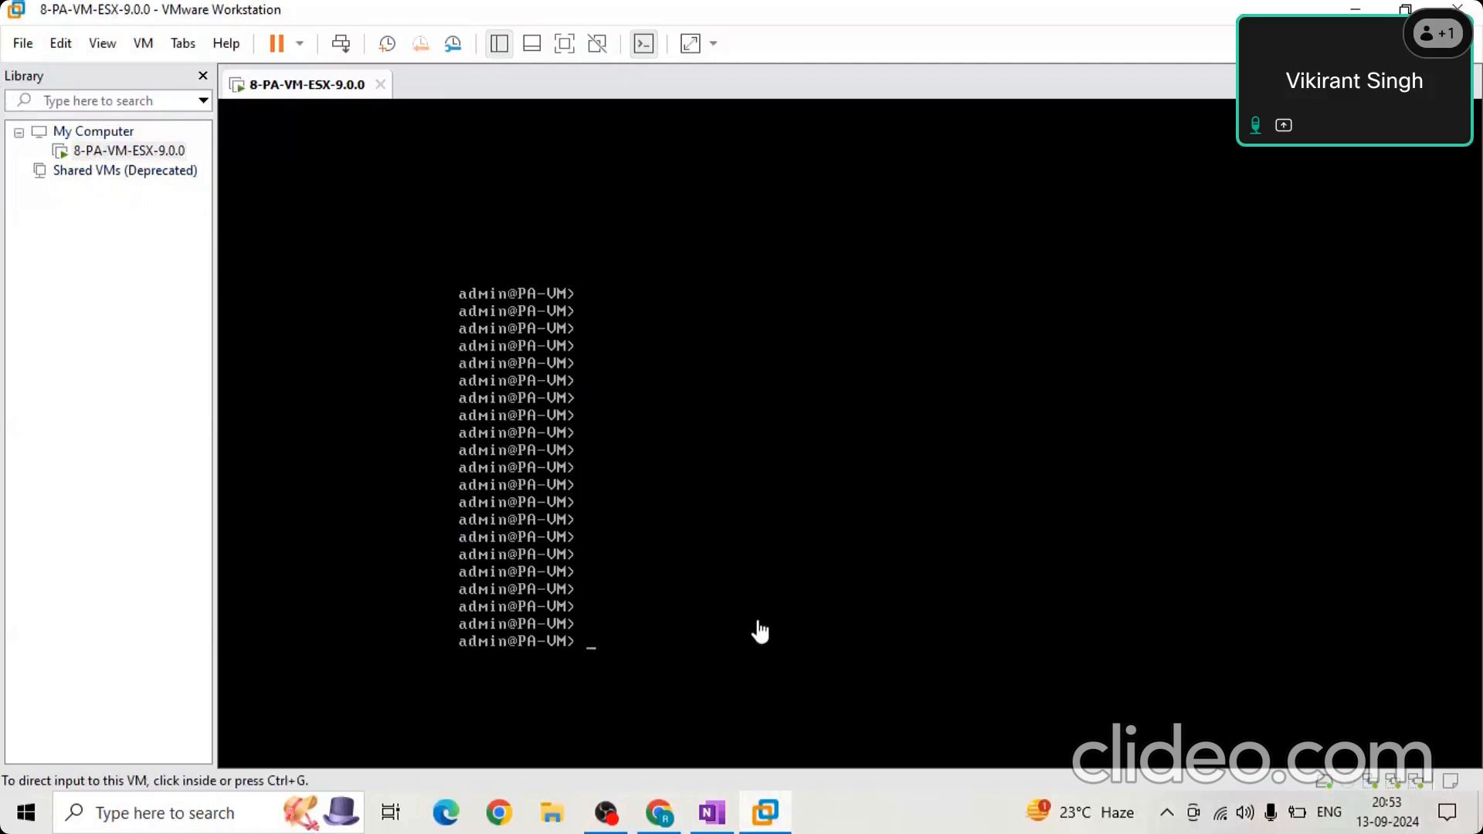
pyautogui.click(191, 821)
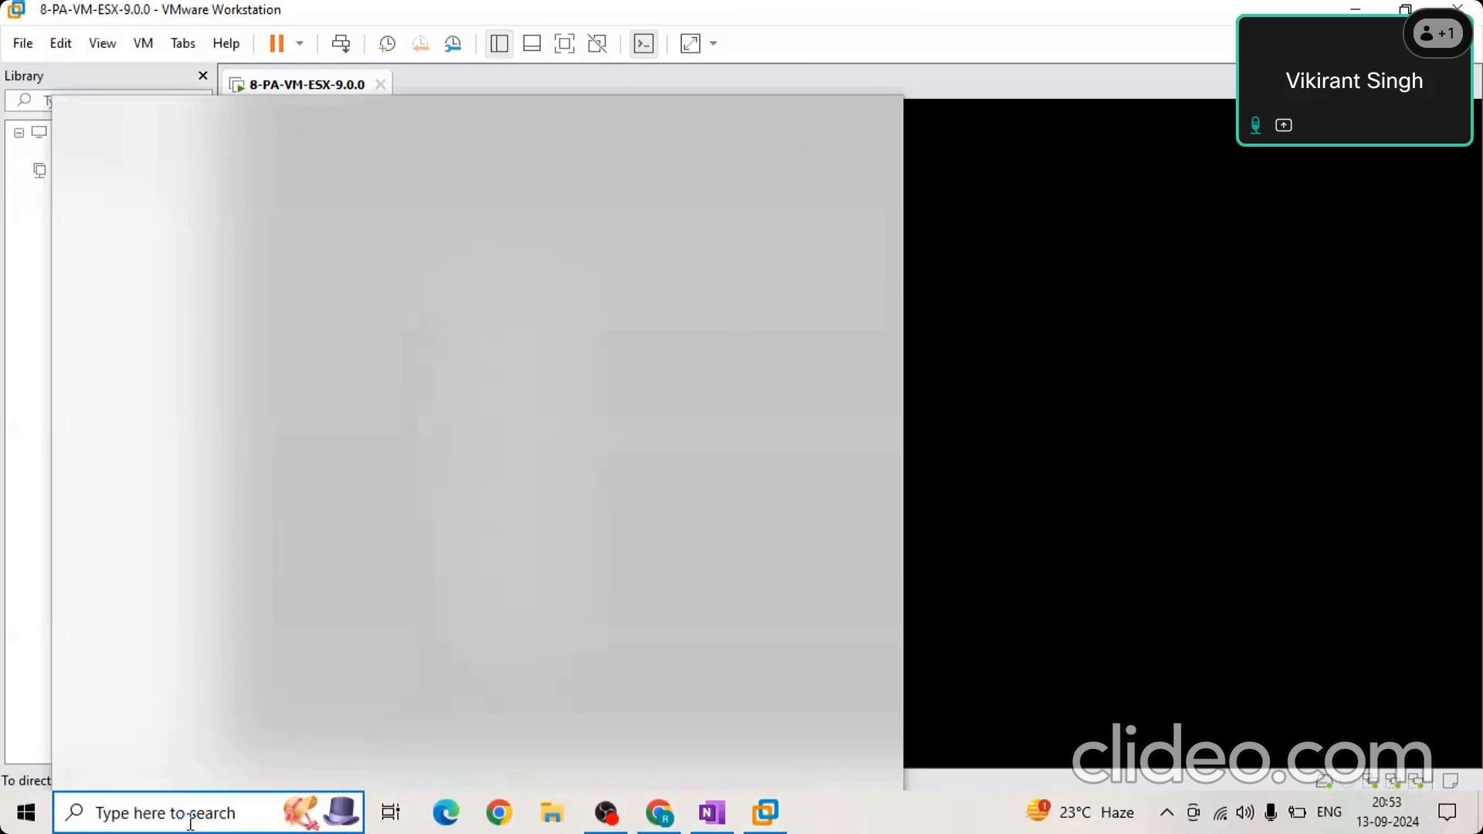
pyautogui.press('super+r')
pyautogui.write('ncpa.cpl')
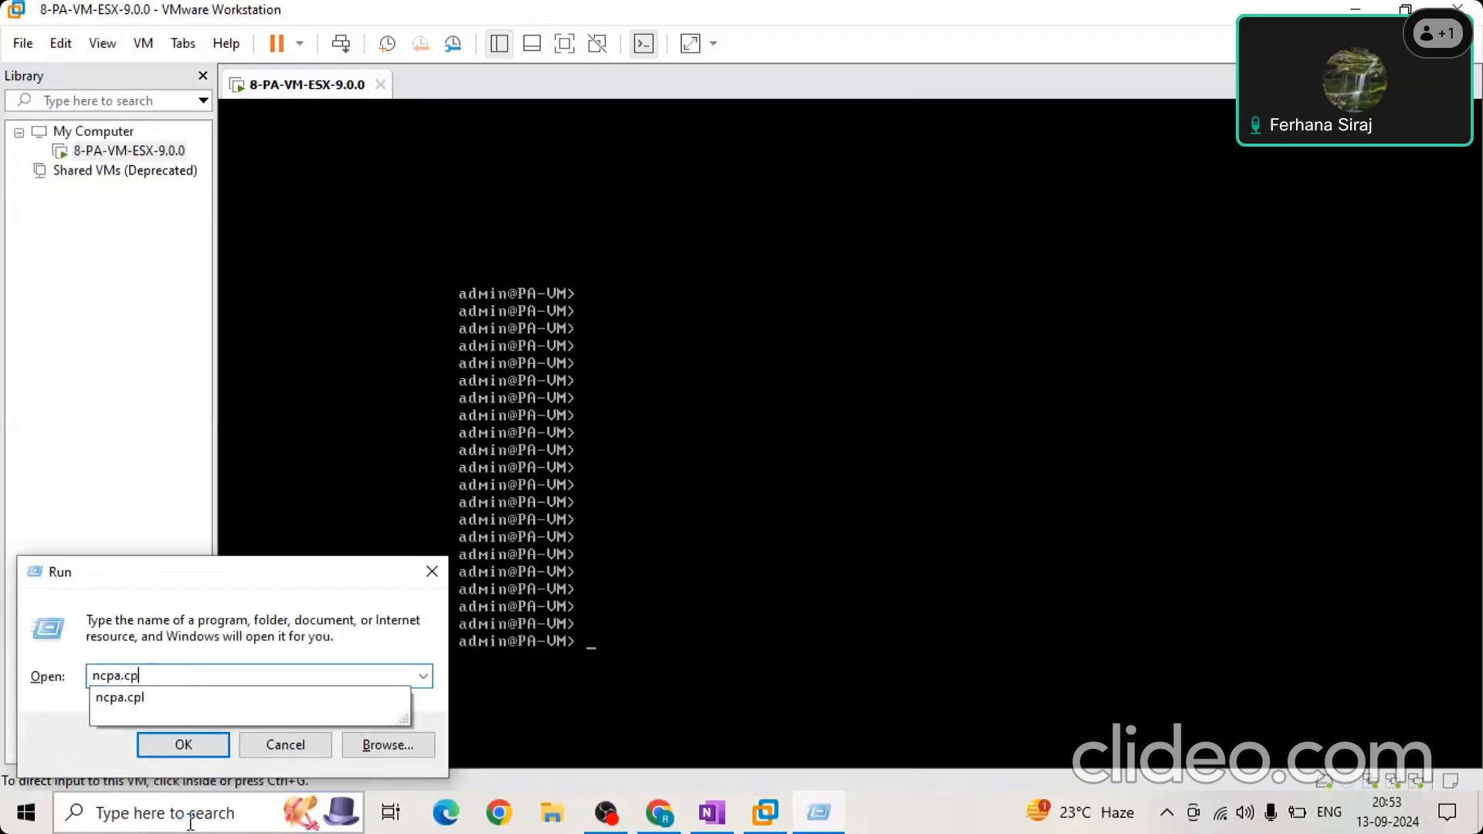
pyautogui.press('Return')
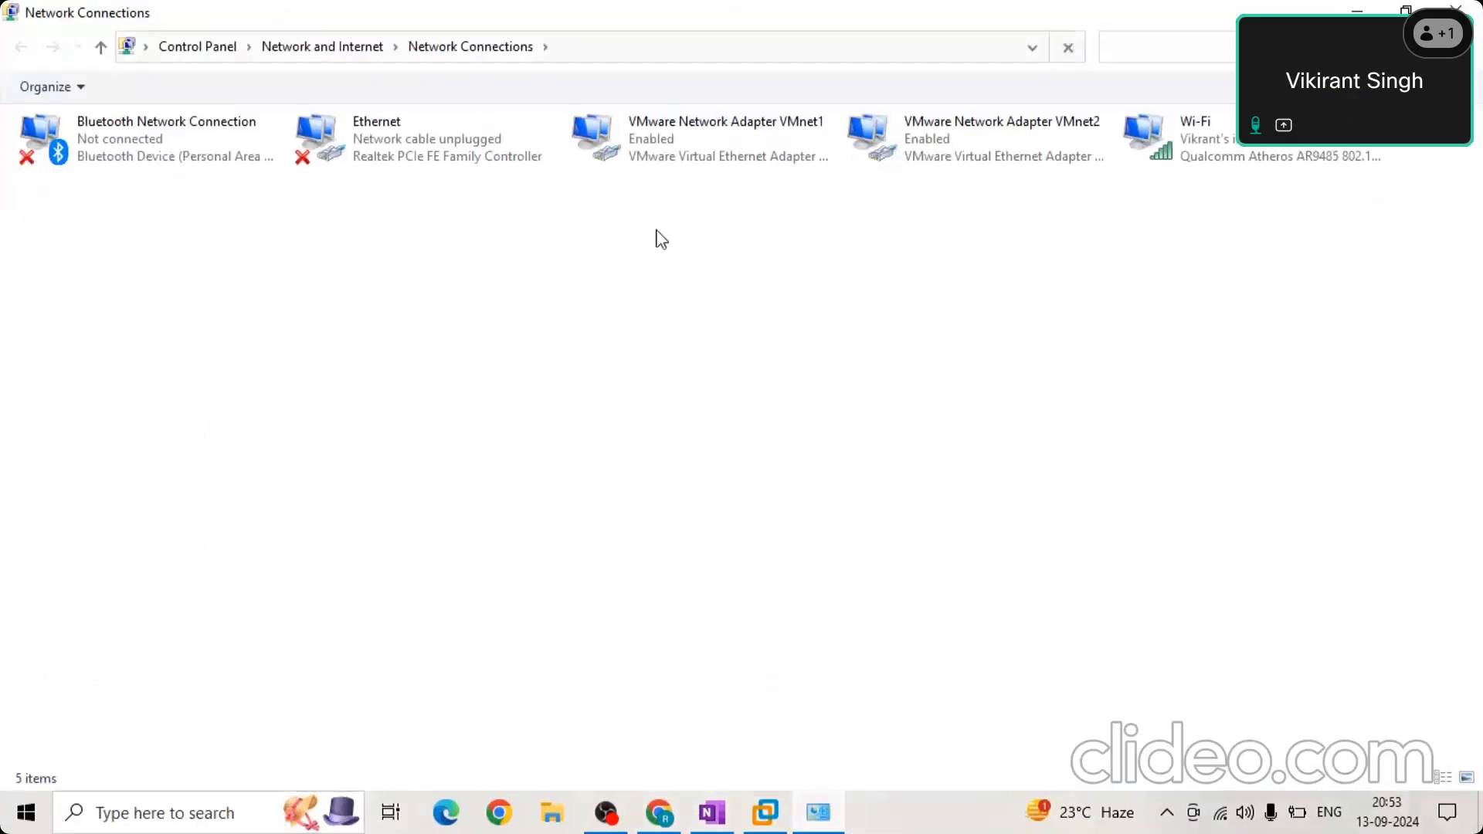
# Point out the VMware VMnet1 and VMnet2 adapters as a pair, and the Wi-Fi adapter, by selecting them.
pyautogui.moveTo(1055, 320); pyautogui.dragTo(619, 133)
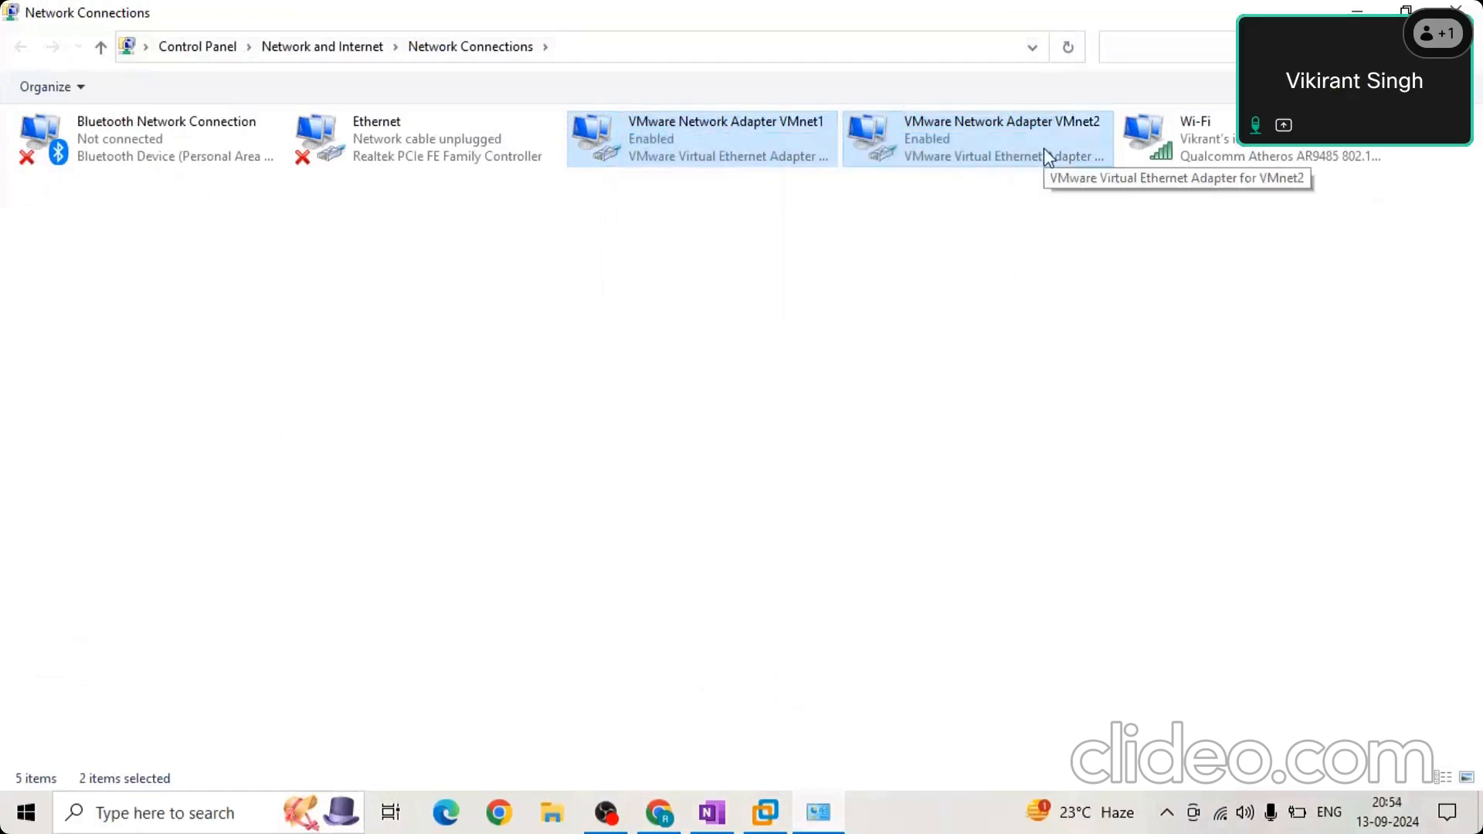
pyautogui.moveTo(1037, 324); pyautogui.dragTo(640, 139)
pyautogui.moveTo(1018, 285); pyautogui.dragTo(642, 131)
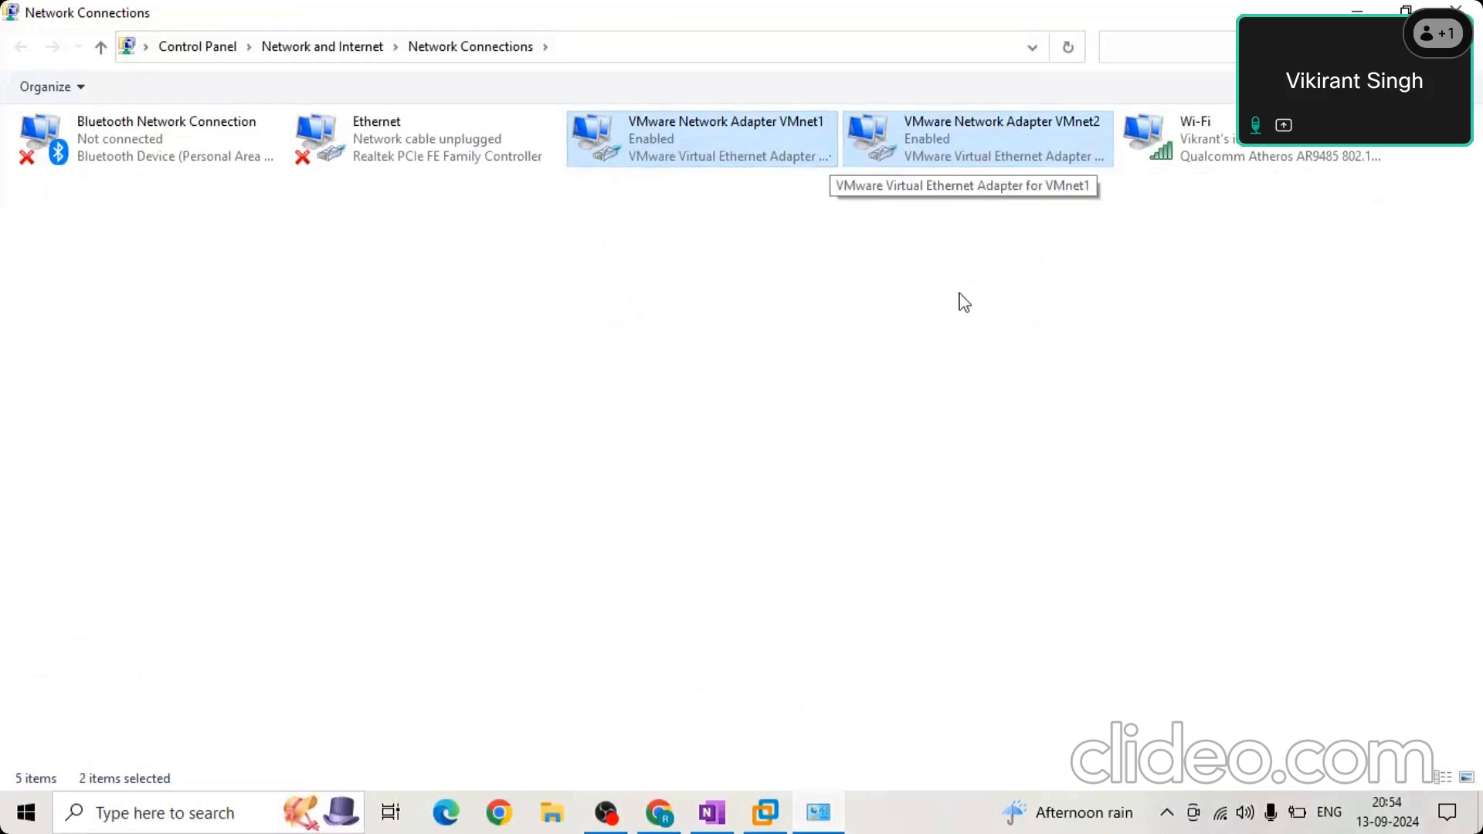
pyautogui.moveTo(1266, 219); pyautogui.dragTo(1259, 168)
pyautogui.click(1235, 212)
pyautogui.moveTo(1229, 252); pyautogui.dragTo(1210, 160)
pyautogui.moveTo(1009, 292); pyautogui.dragTo(673, 120)
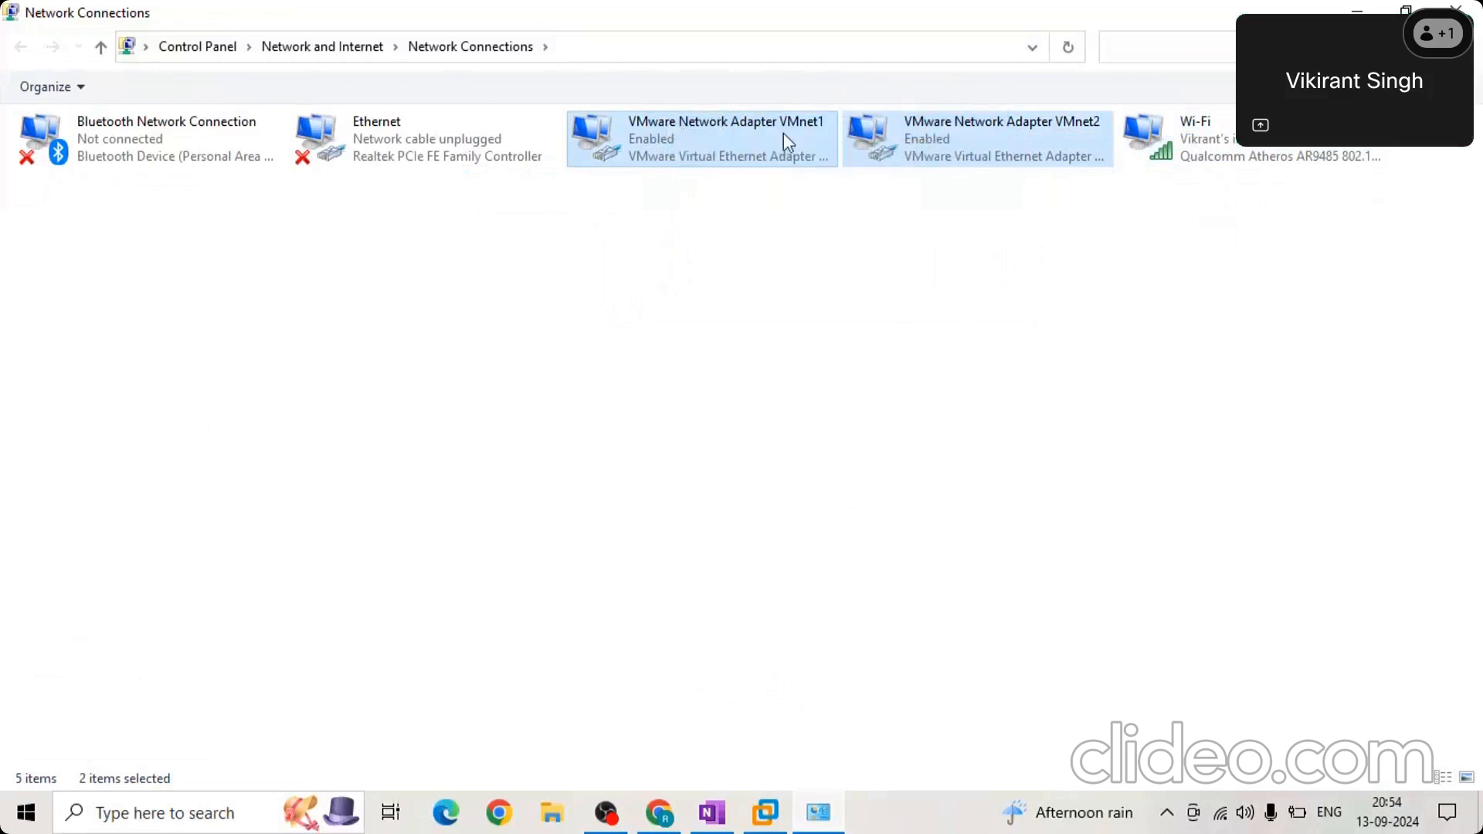
# Select the VMnet1 and VMnet2 adapters one at a time, ending with only VMnet1 selected.
pyautogui.click(670, 142)
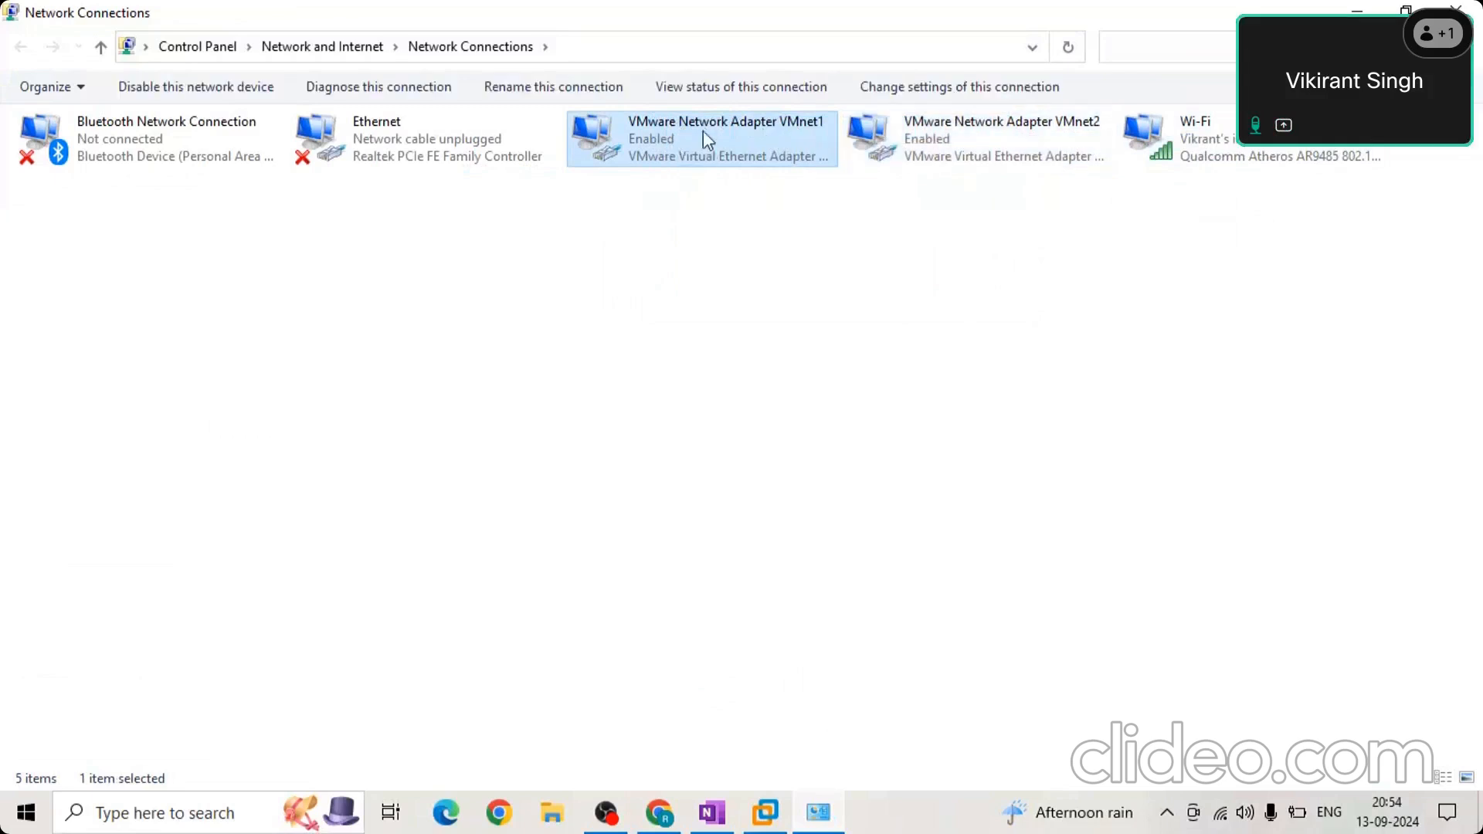
pyautogui.click(1017, 139)
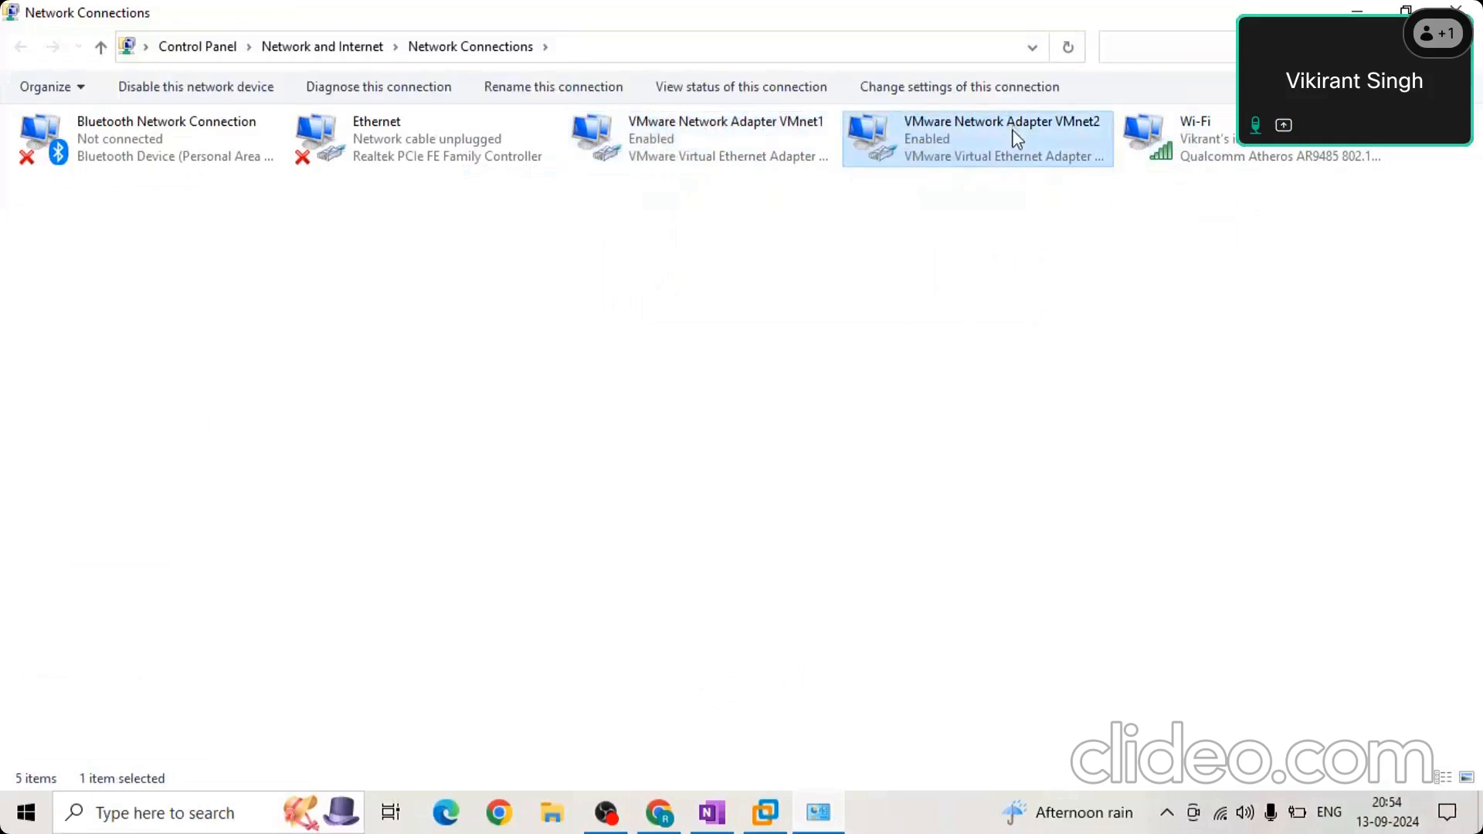
pyautogui.moveTo(649, 249); pyautogui.dragTo(654, 133)
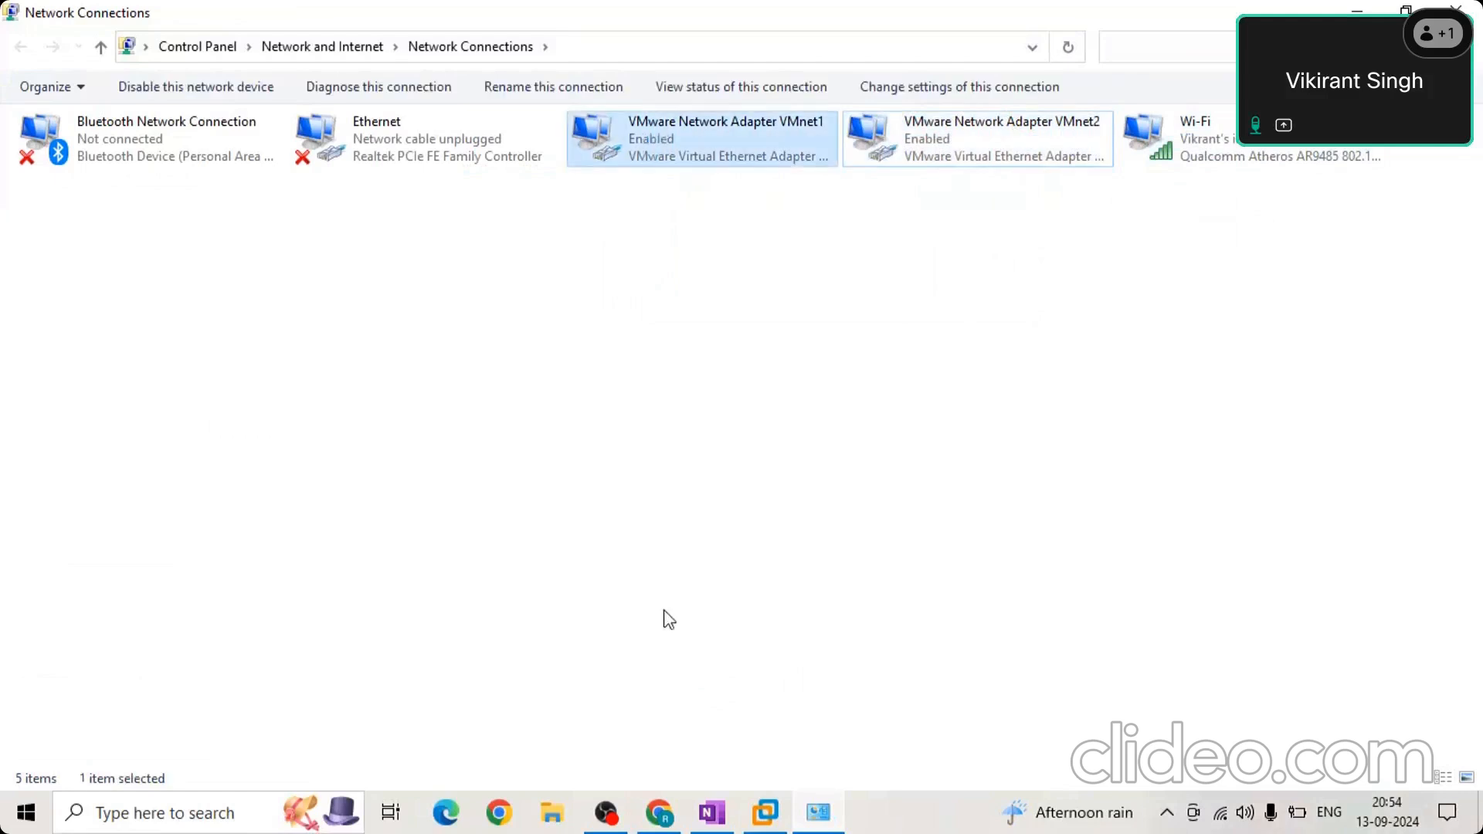
pyautogui.click(770, 822)
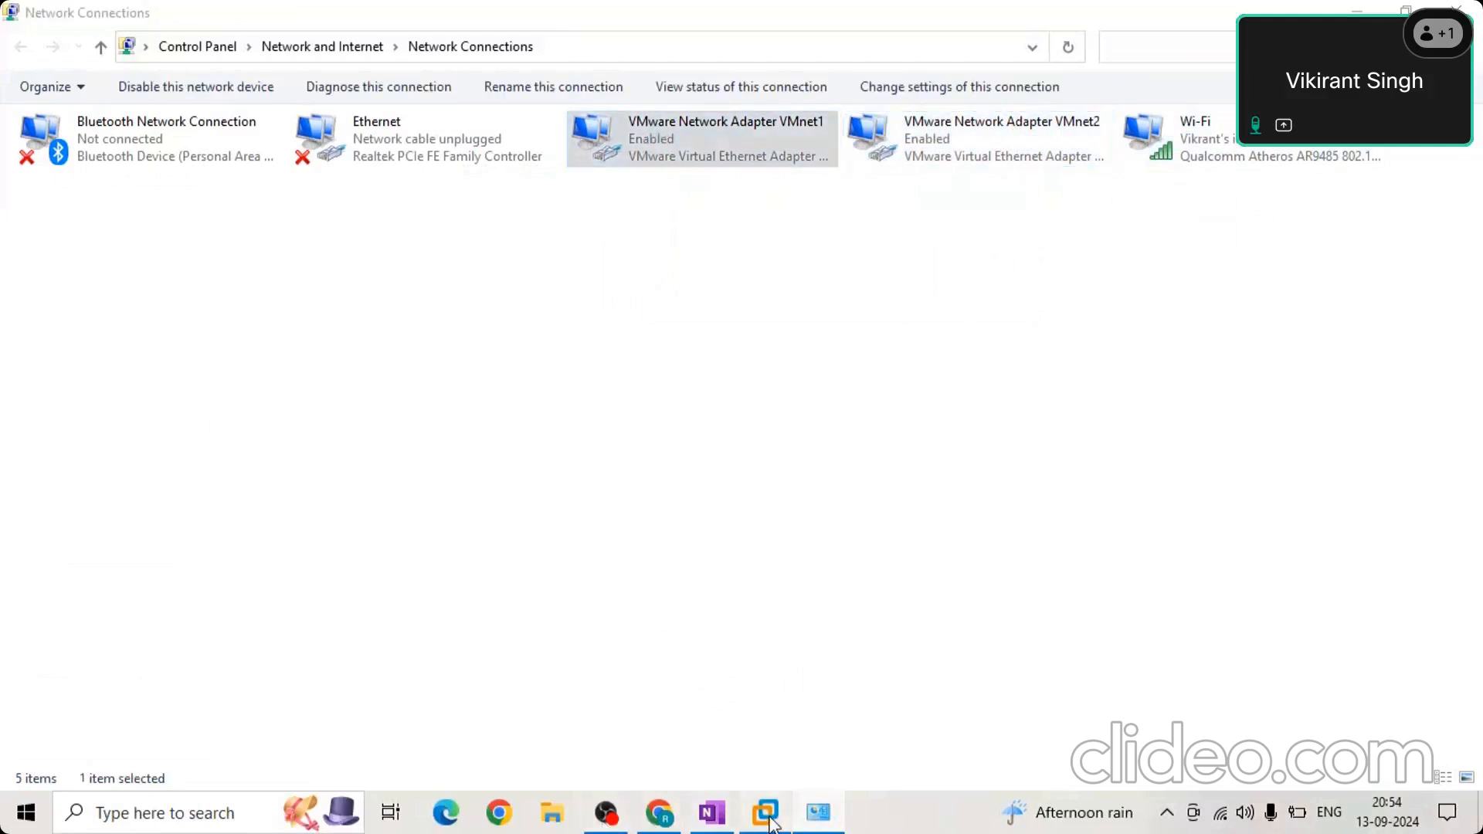
pyautogui.click(39, 48)
pyautogui.click(25, 44)
pyautogui.click(17, 44)
pyautogui.press('Escape')
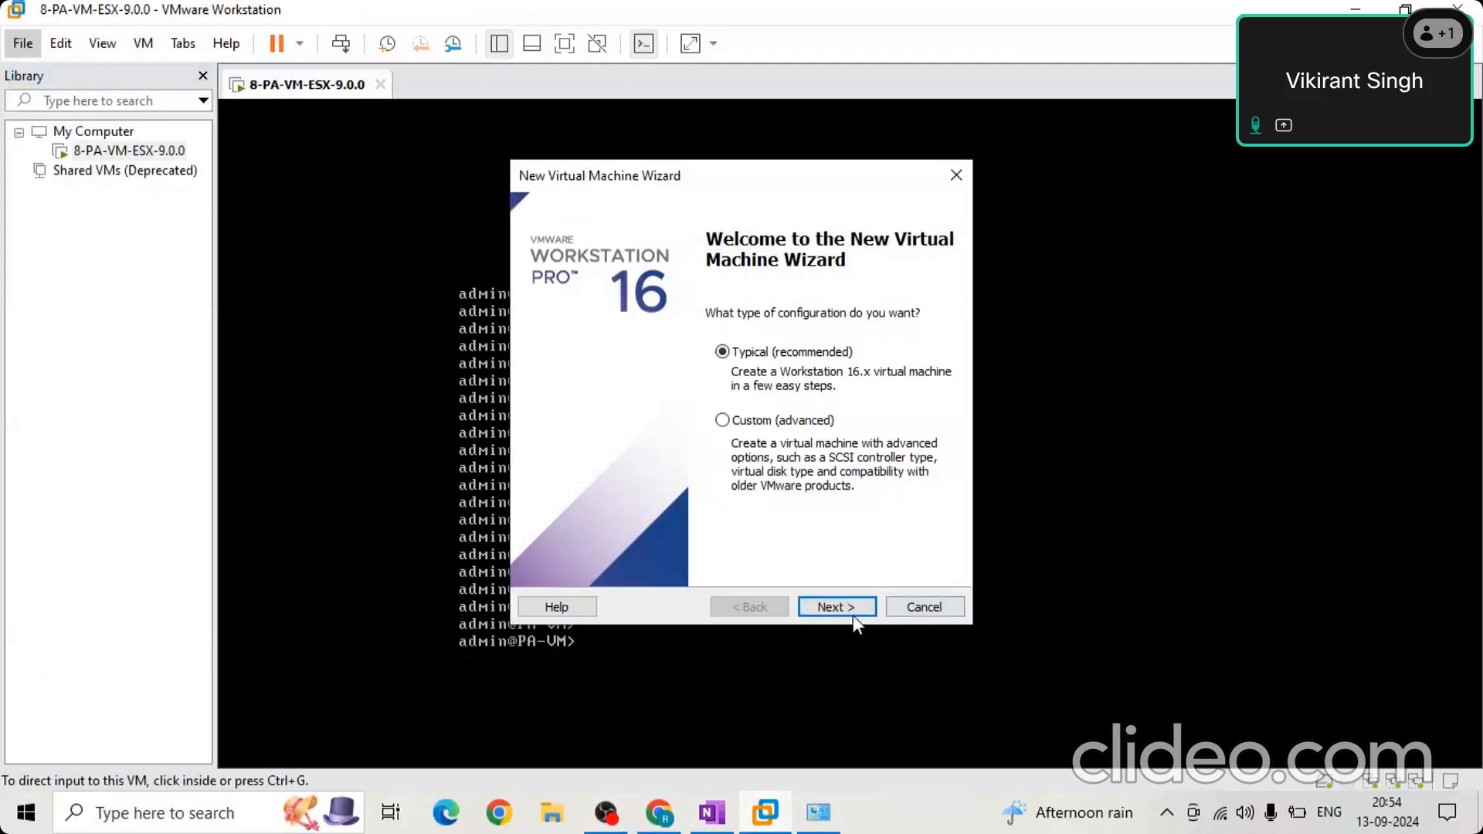
pyautogui.click(956, 175)
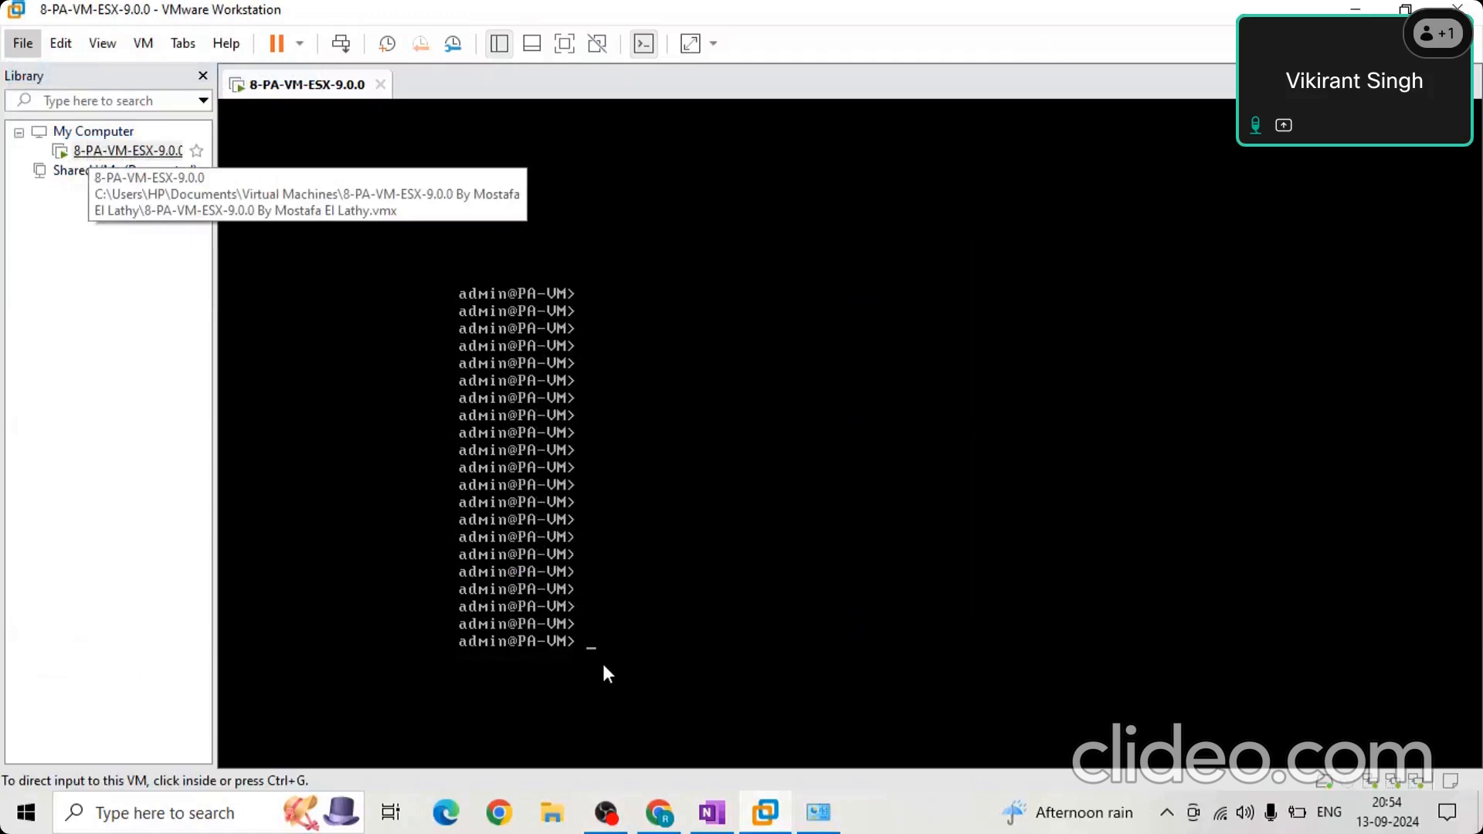
# Open the VMware VMnet1 adapter's properties in Network Connections, select Internet Protocol Version 4 (TCP/IPv4), and close the dialog.
pyautogui.click(812, 817)
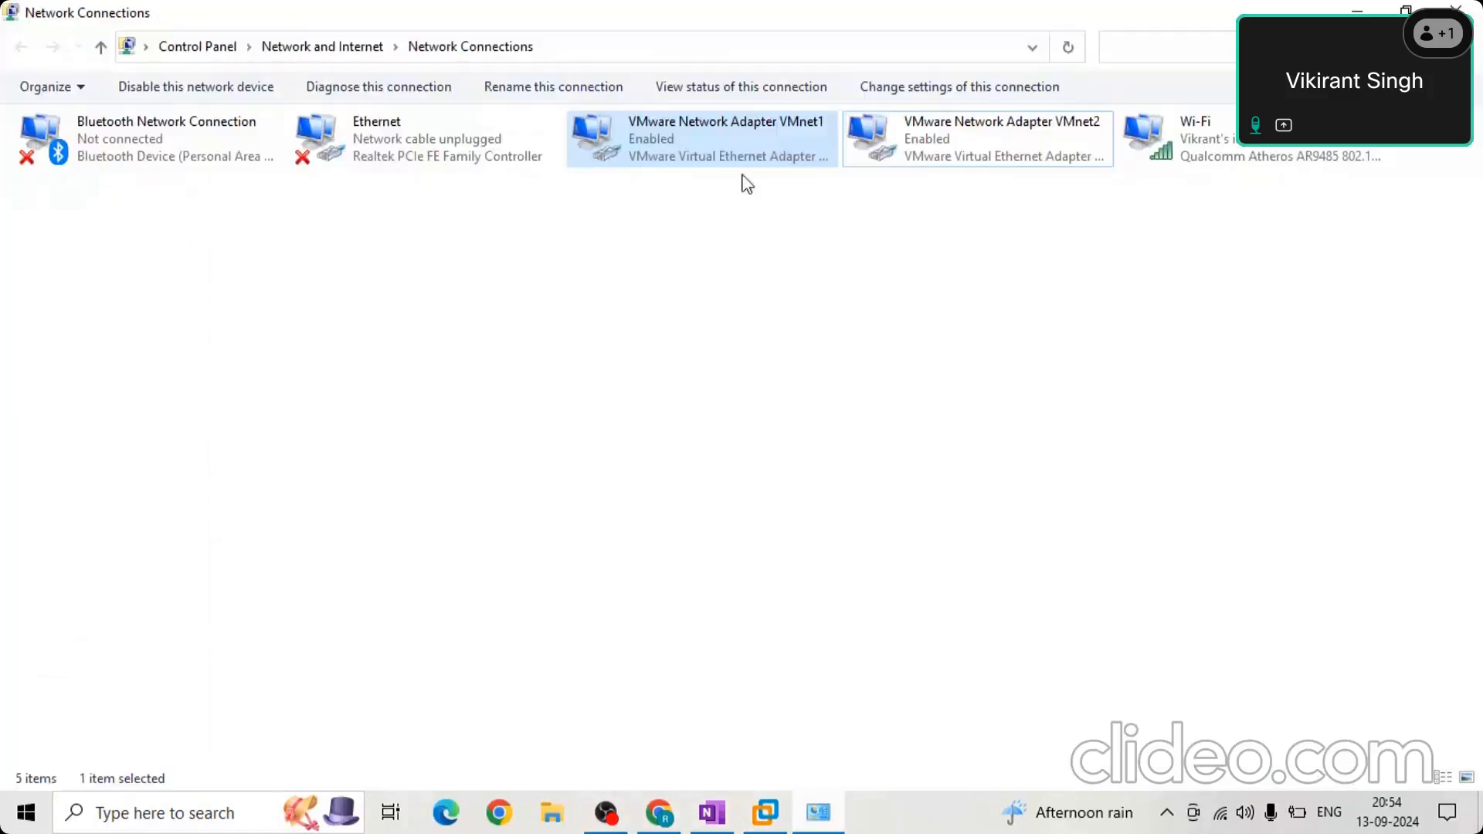
pyautogui.rightClick(725, 136)
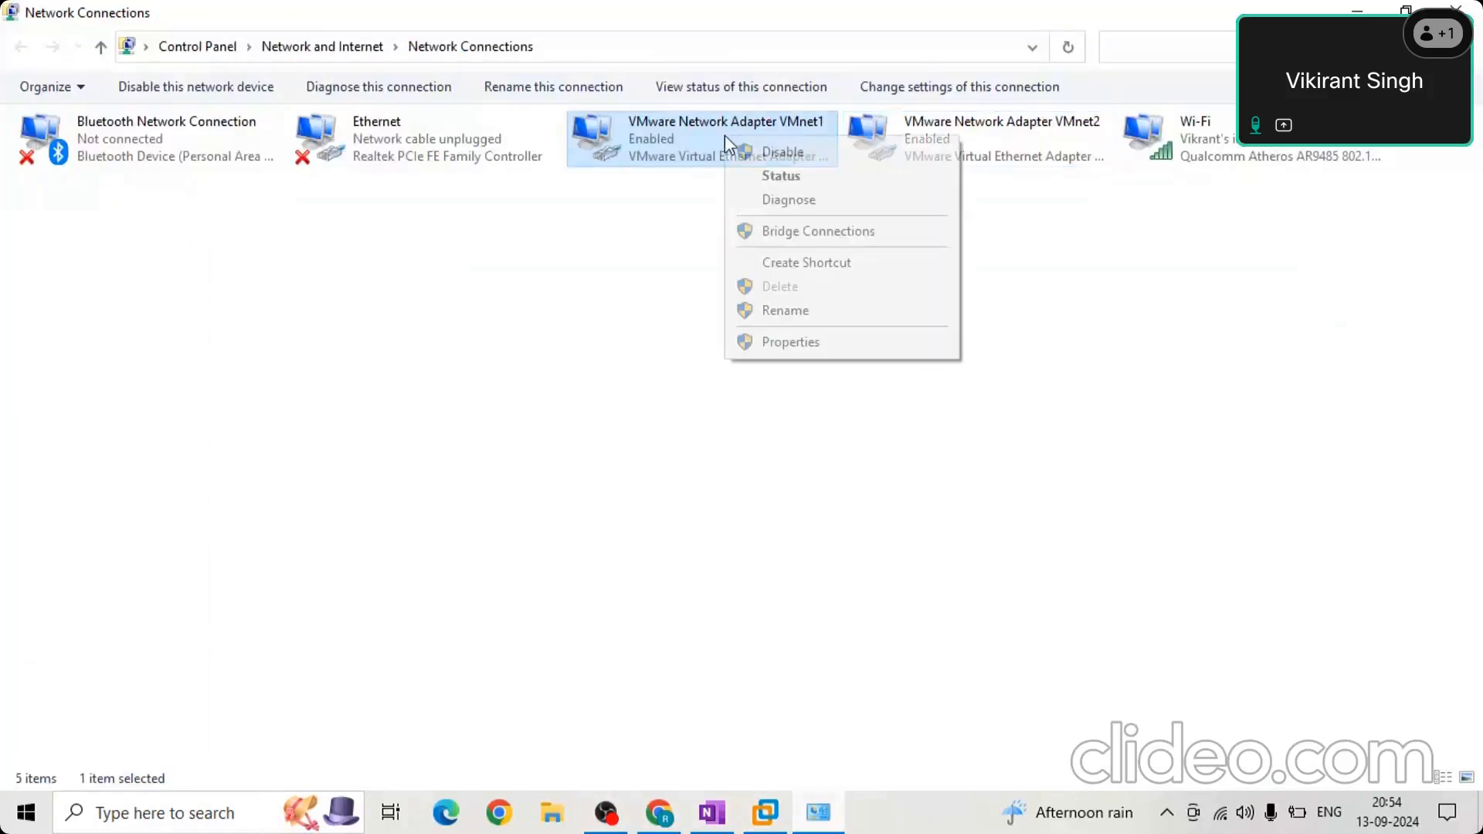
pyautogui.click(772, 343)
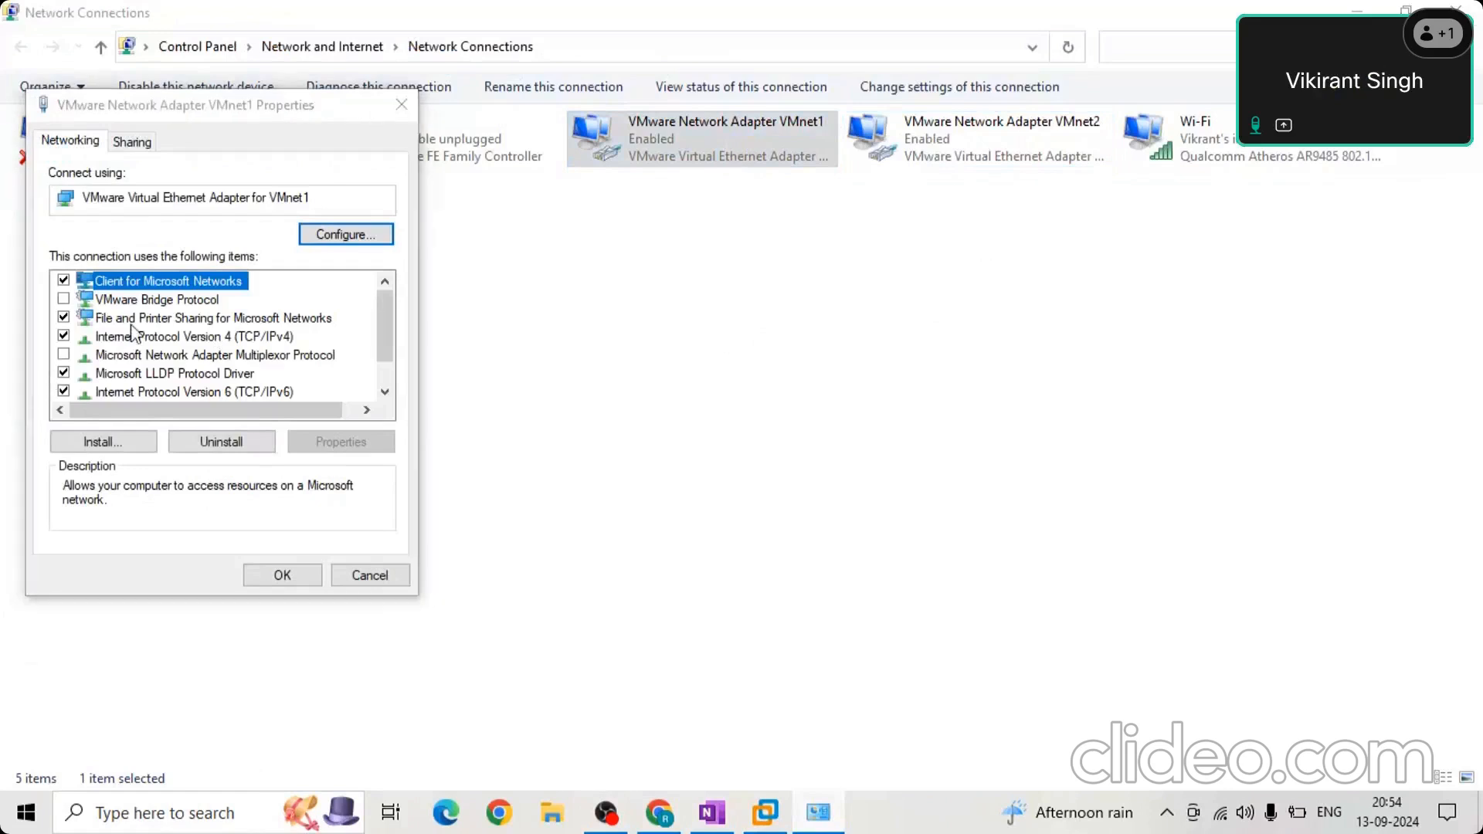
pyautogui.click(236, 338)
pyautogui.click(279, 576)
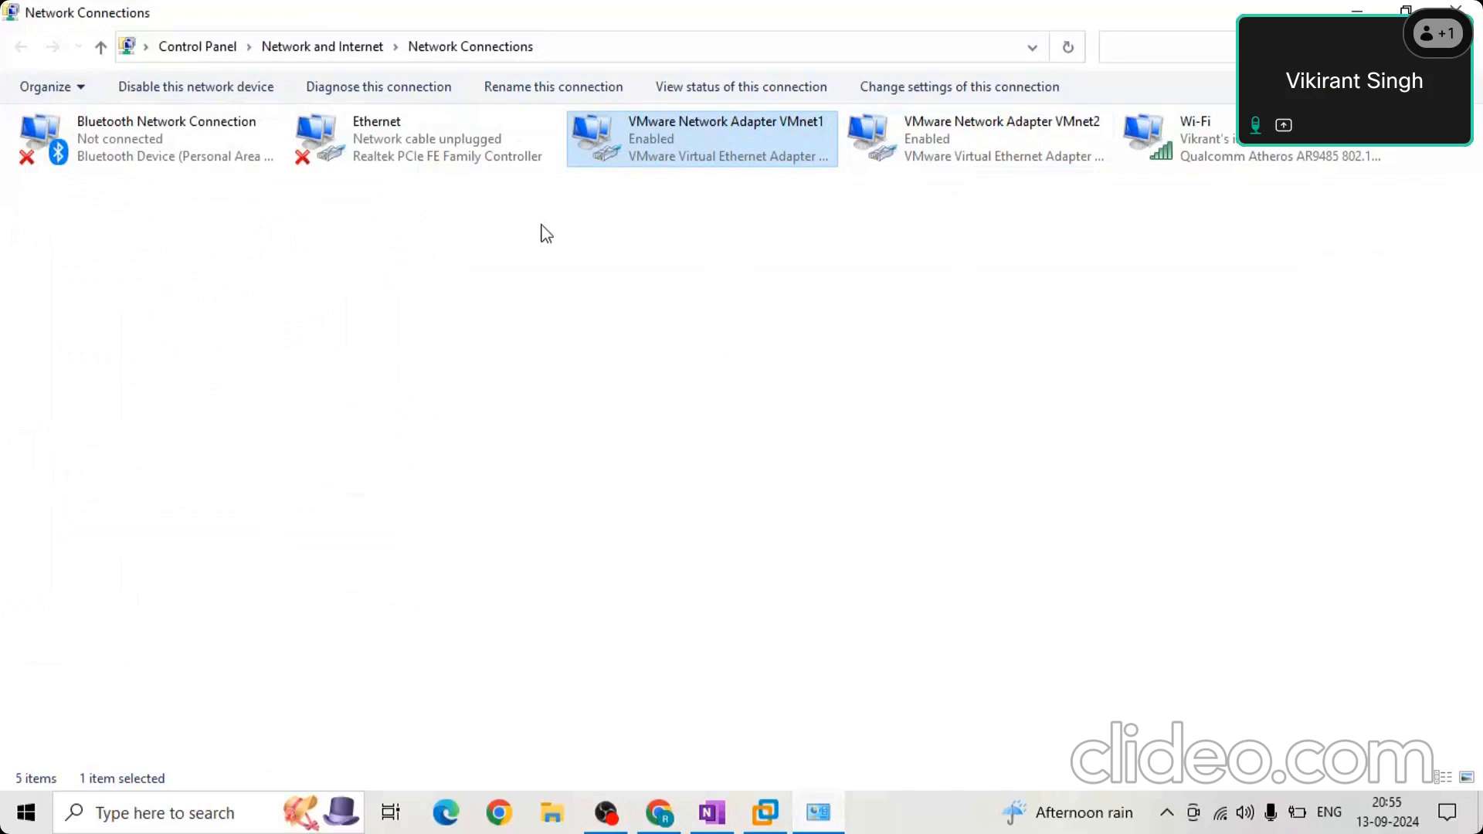
# Switch to VMware Workstation, run the show interface all command in the PA-VM console, and release input from the virtual machine.
pyautogui.click(763, 818)
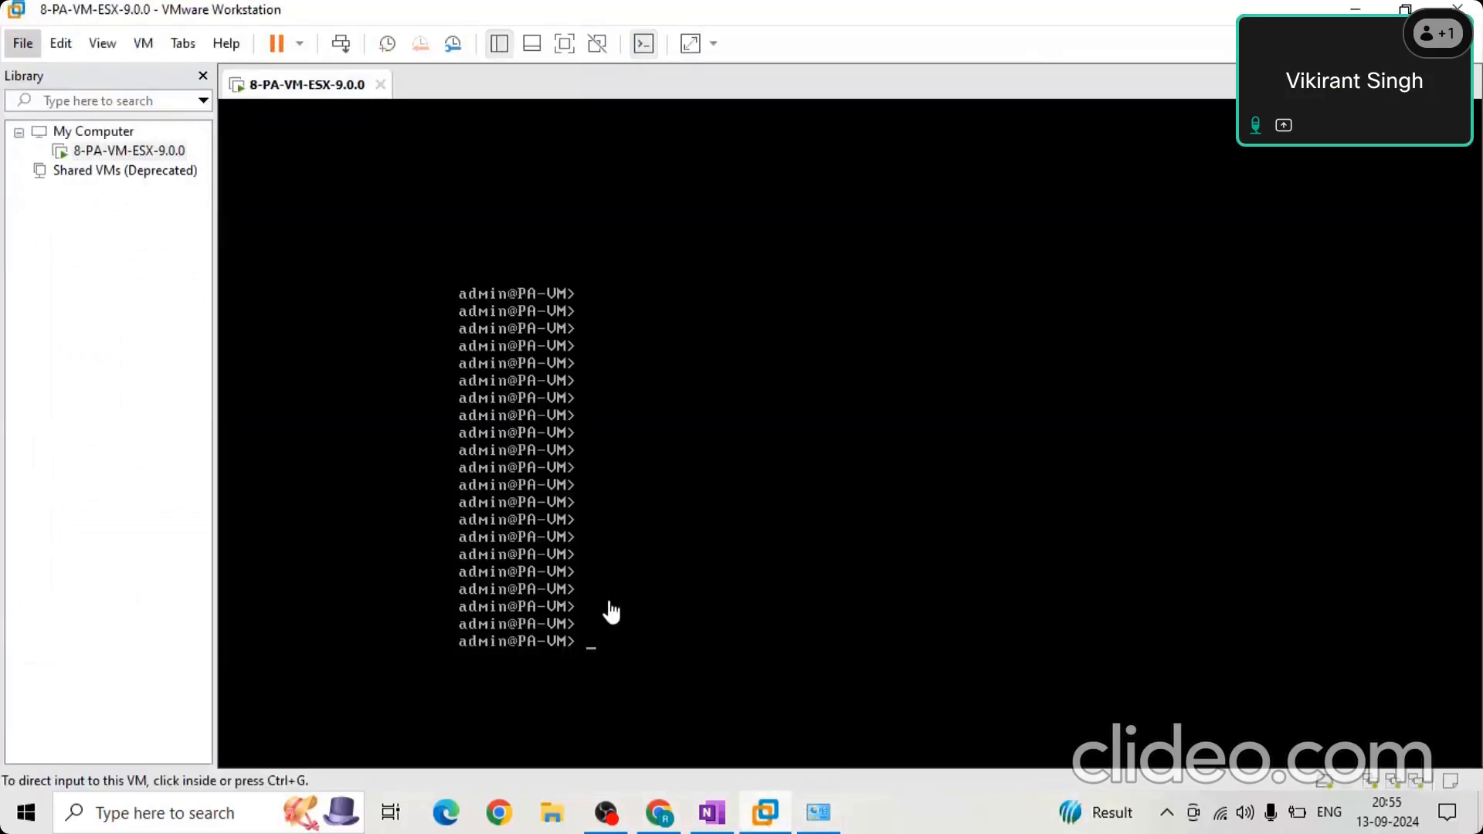
pyautogui.click(599, 653)
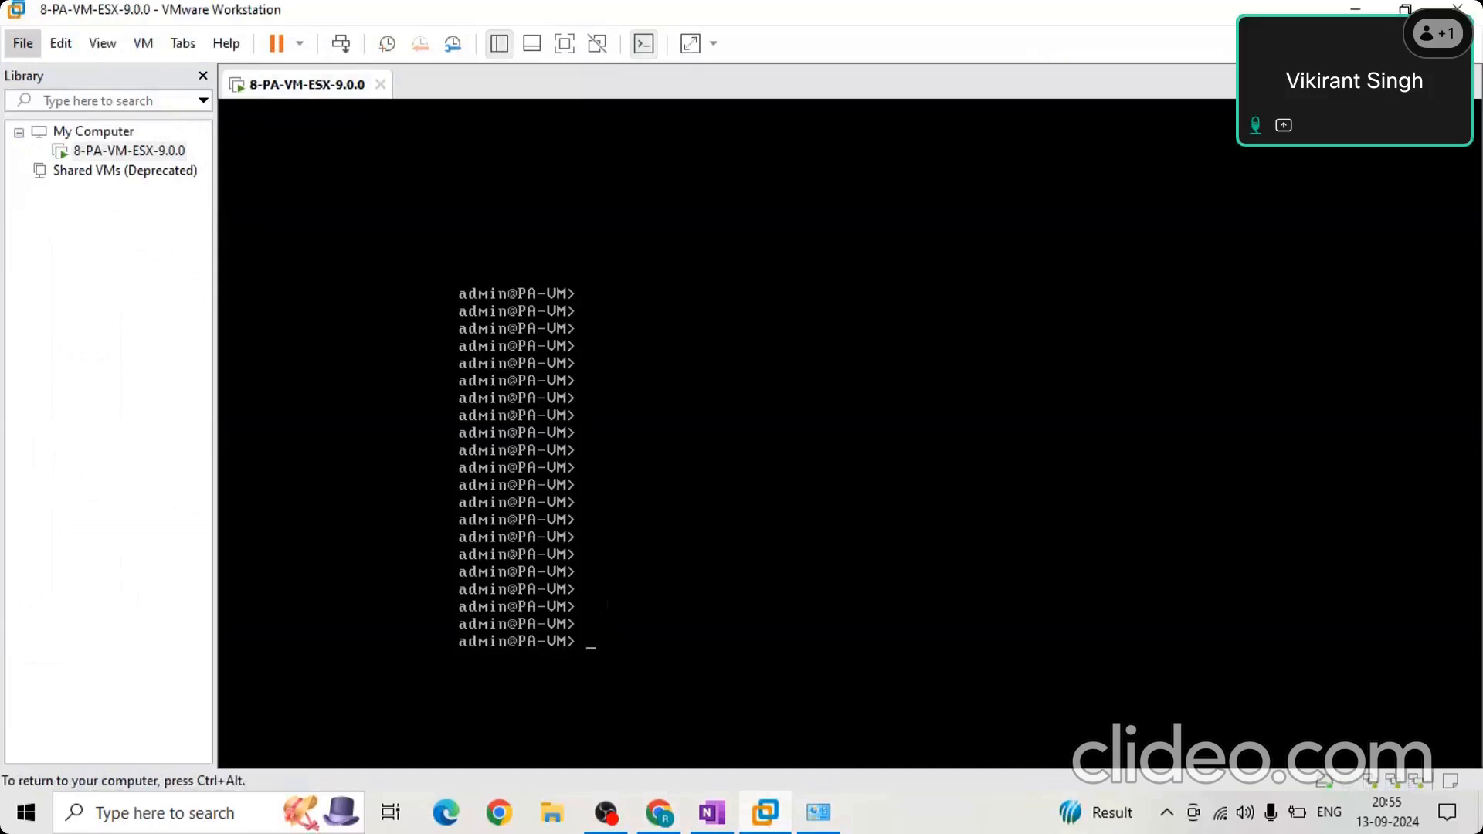
pyautogui.press('Up')
pyautogui.press('Up')
pyautogui.press('Up')
pyautogui.press('Up')
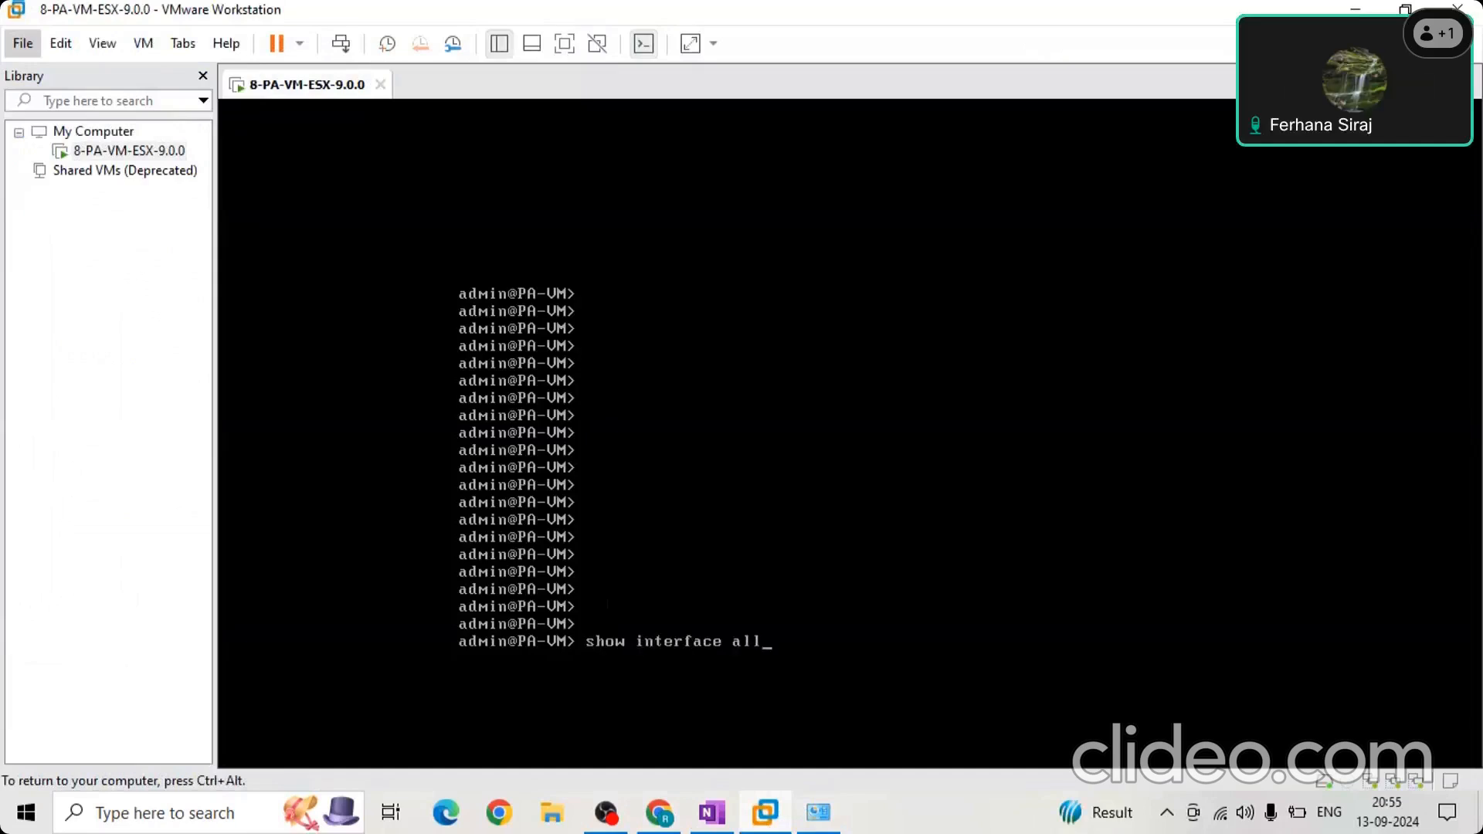
pyautogui.press('Return')
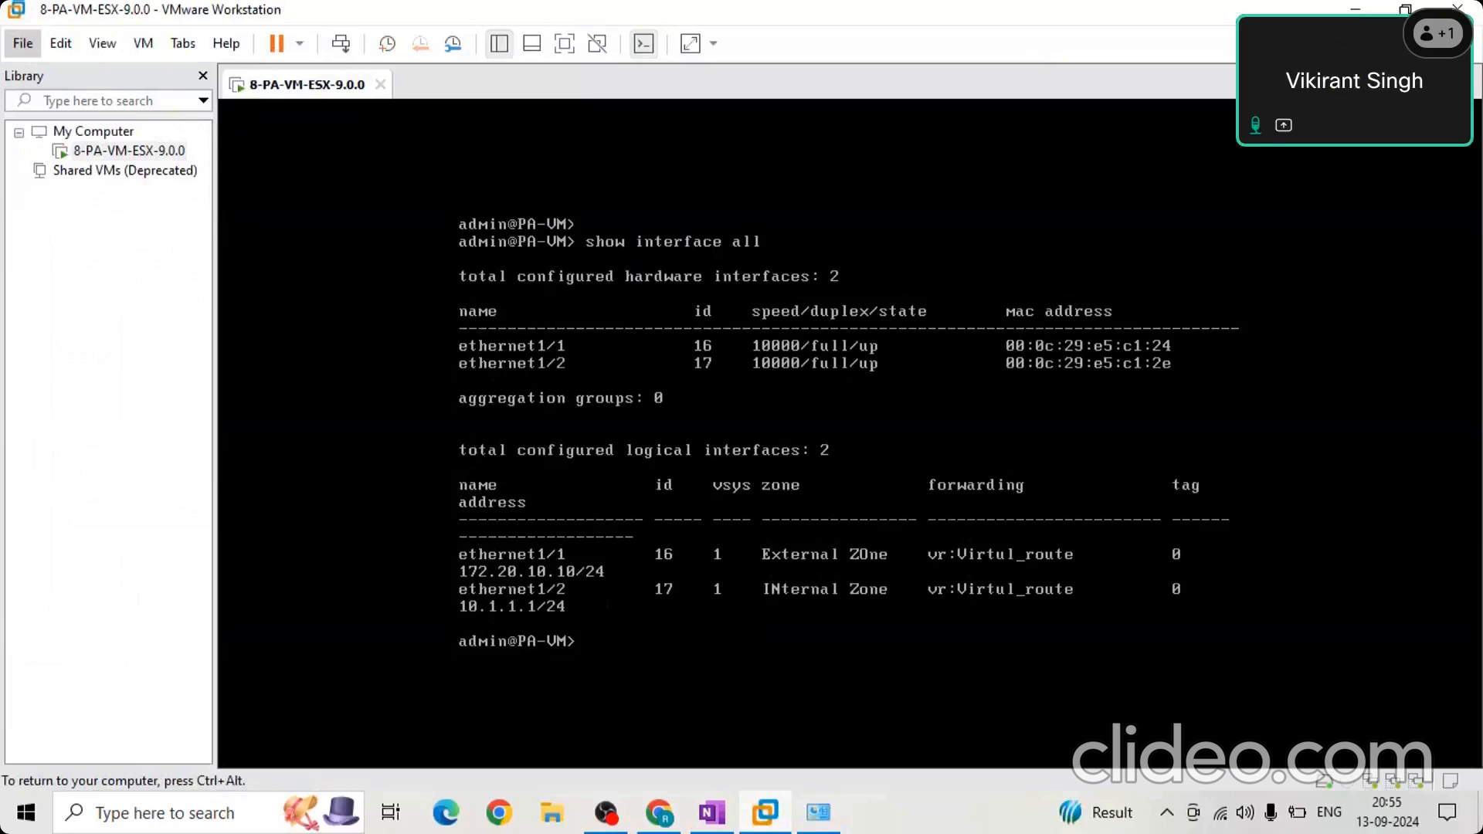
pyautogui.hotkey('ctrl', 'alt')
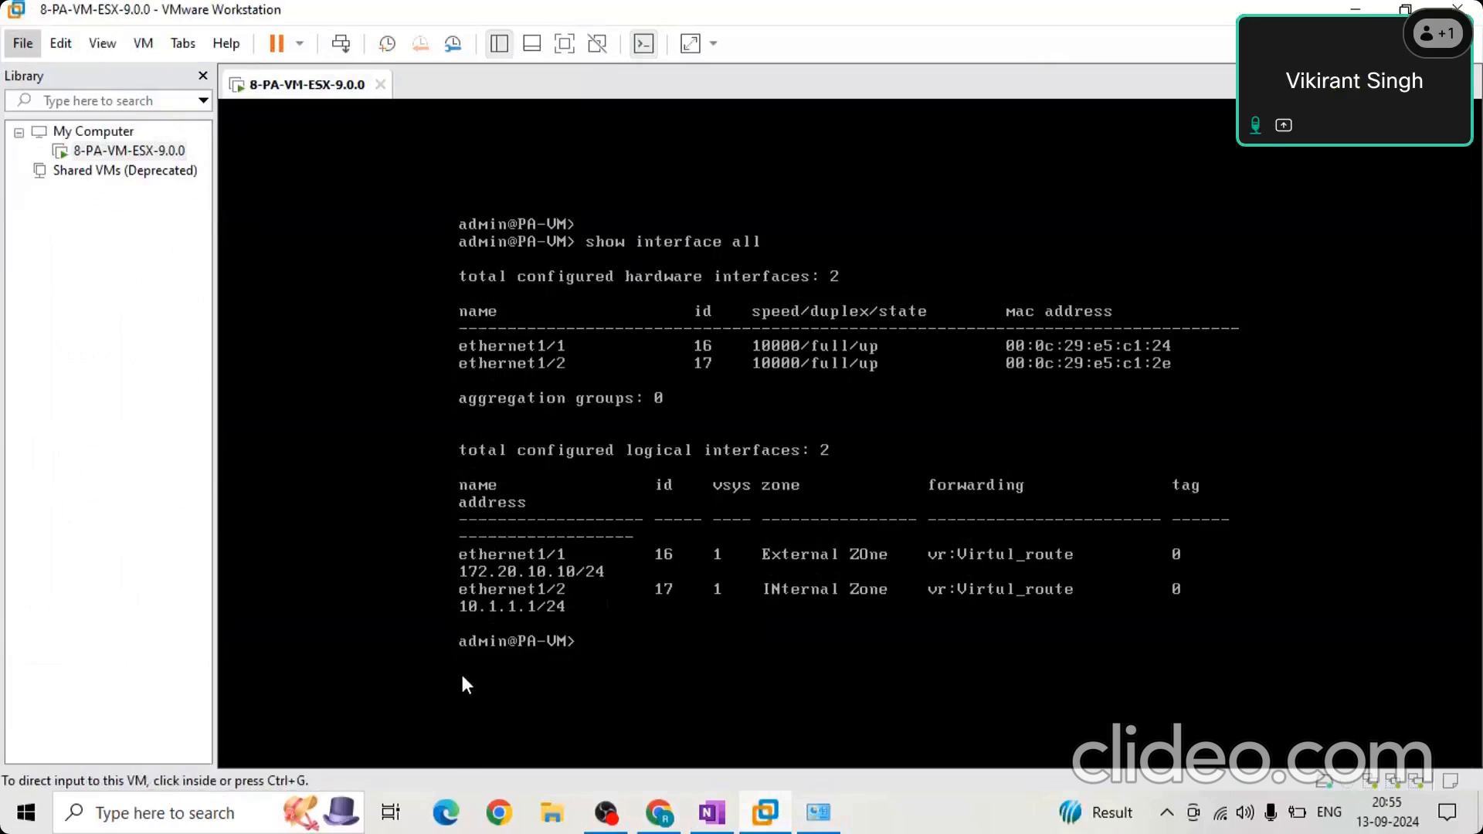
# Recall and run the earlier command that displays the firewall's system information in the PA-VM console, and release the input.
pyautogui.click(657, 657)
pyautogui.press('Up')
pyautogui.press('Up')
pyautogui.press('Return')
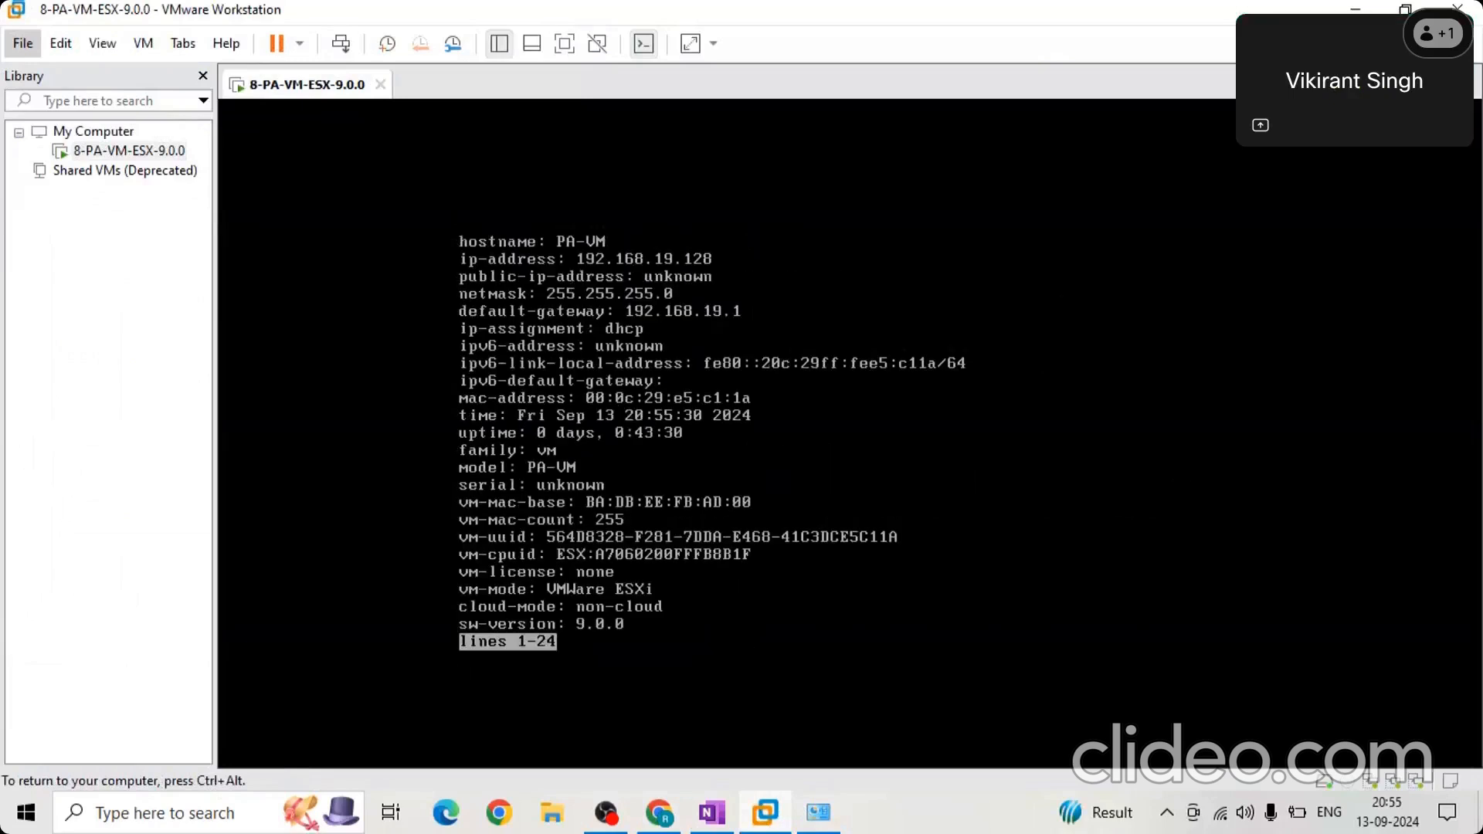
pyautogui.hotkey('ctrl', 'alt')
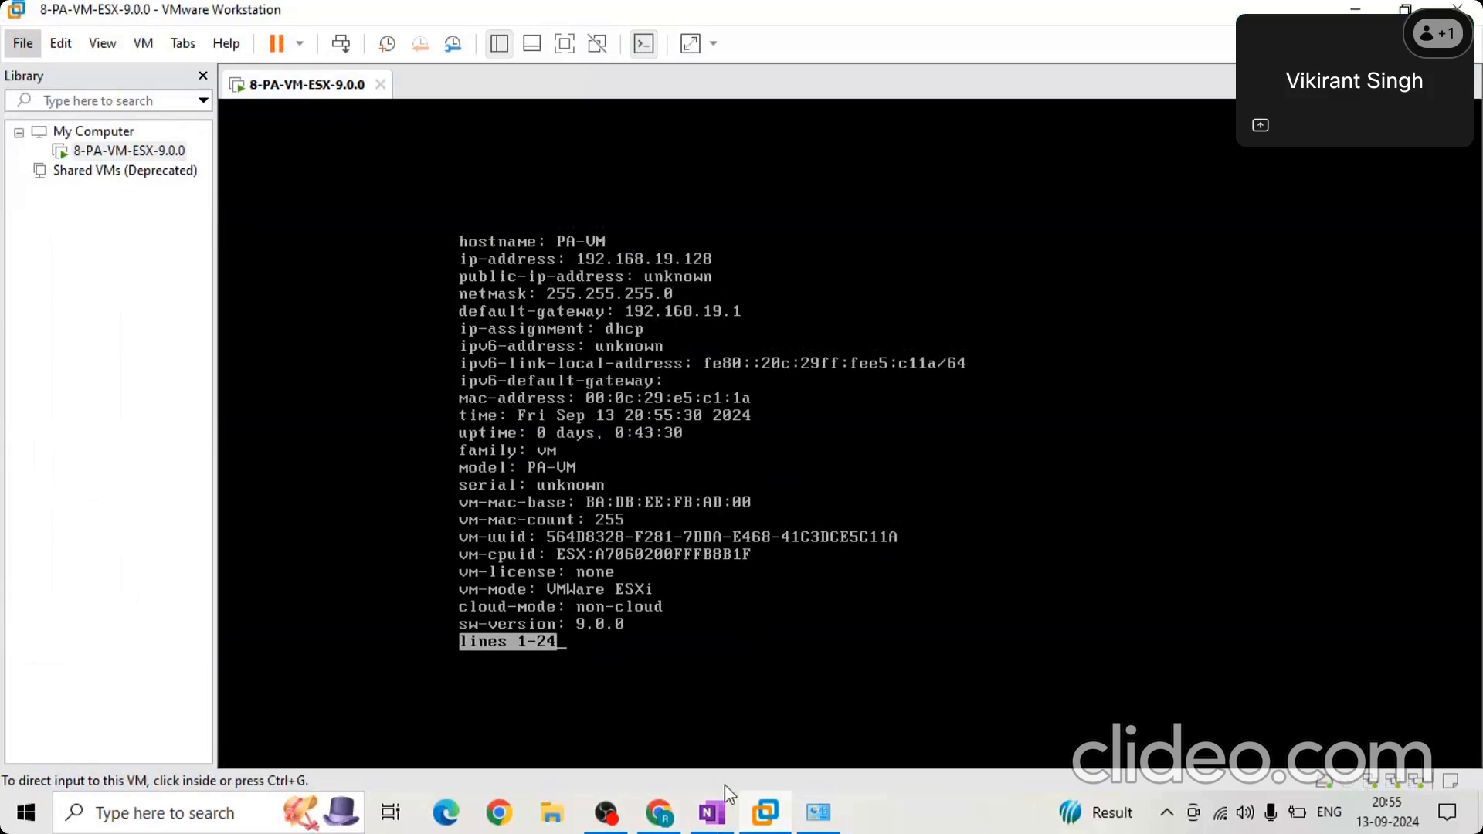
# Switch to Chrome with the first profile and go to the firewall's management address 192.168.19.128, checking it against the PA-VM console.
pyautogui.click(514, 814)
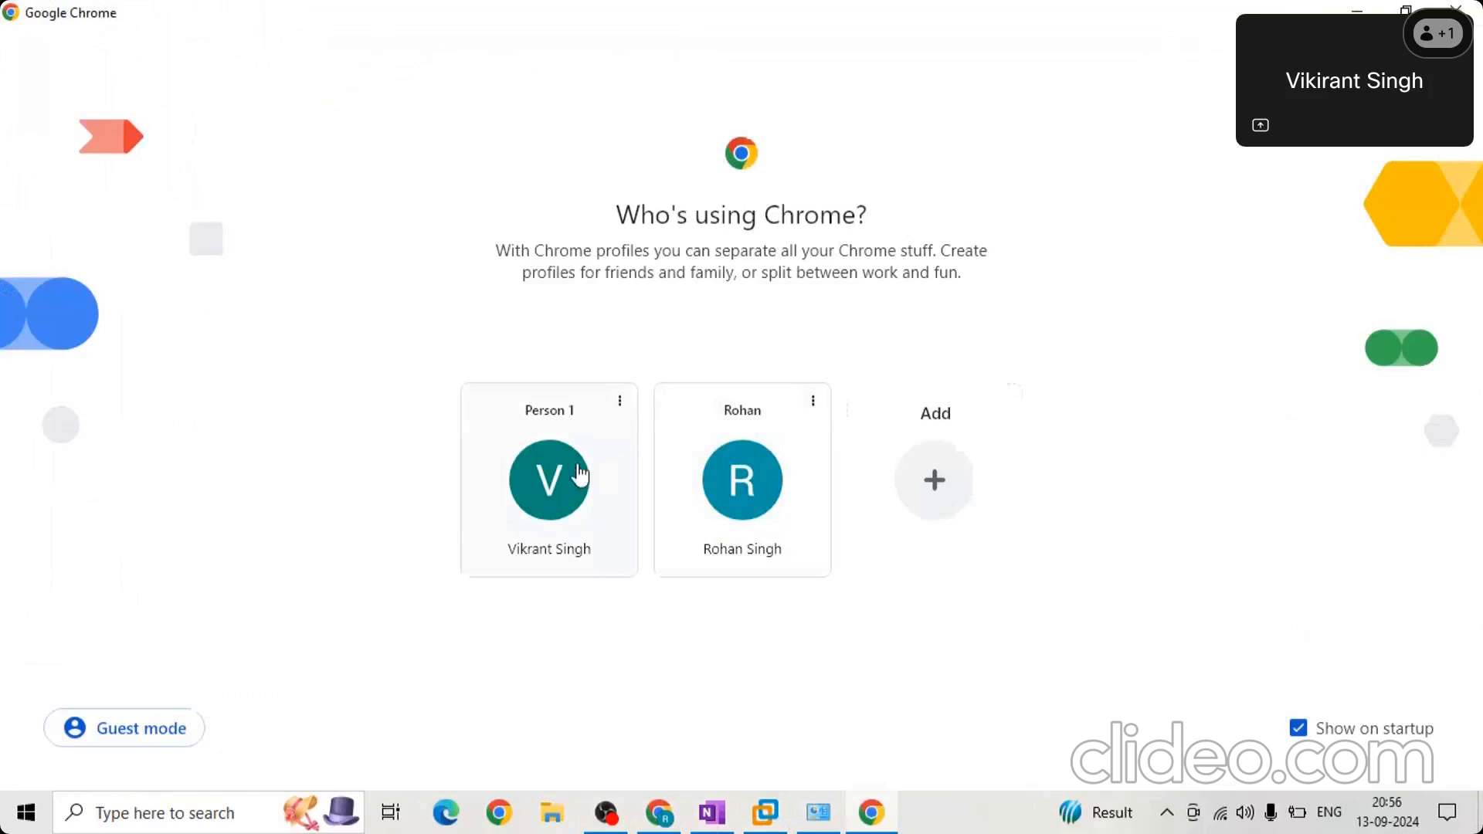
pyautogui.click(347, 104)
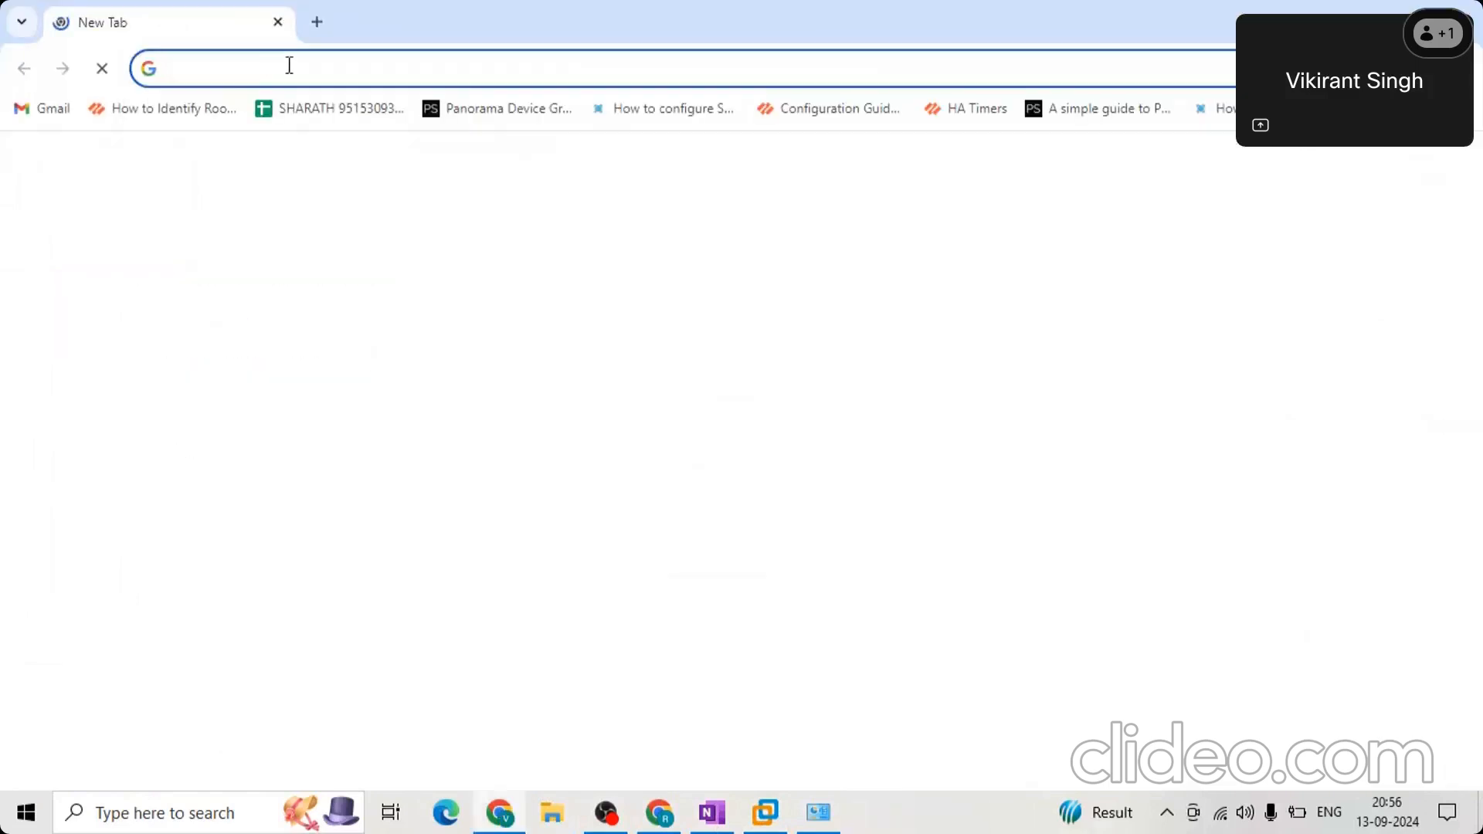
pyautogui.click(290, 68)
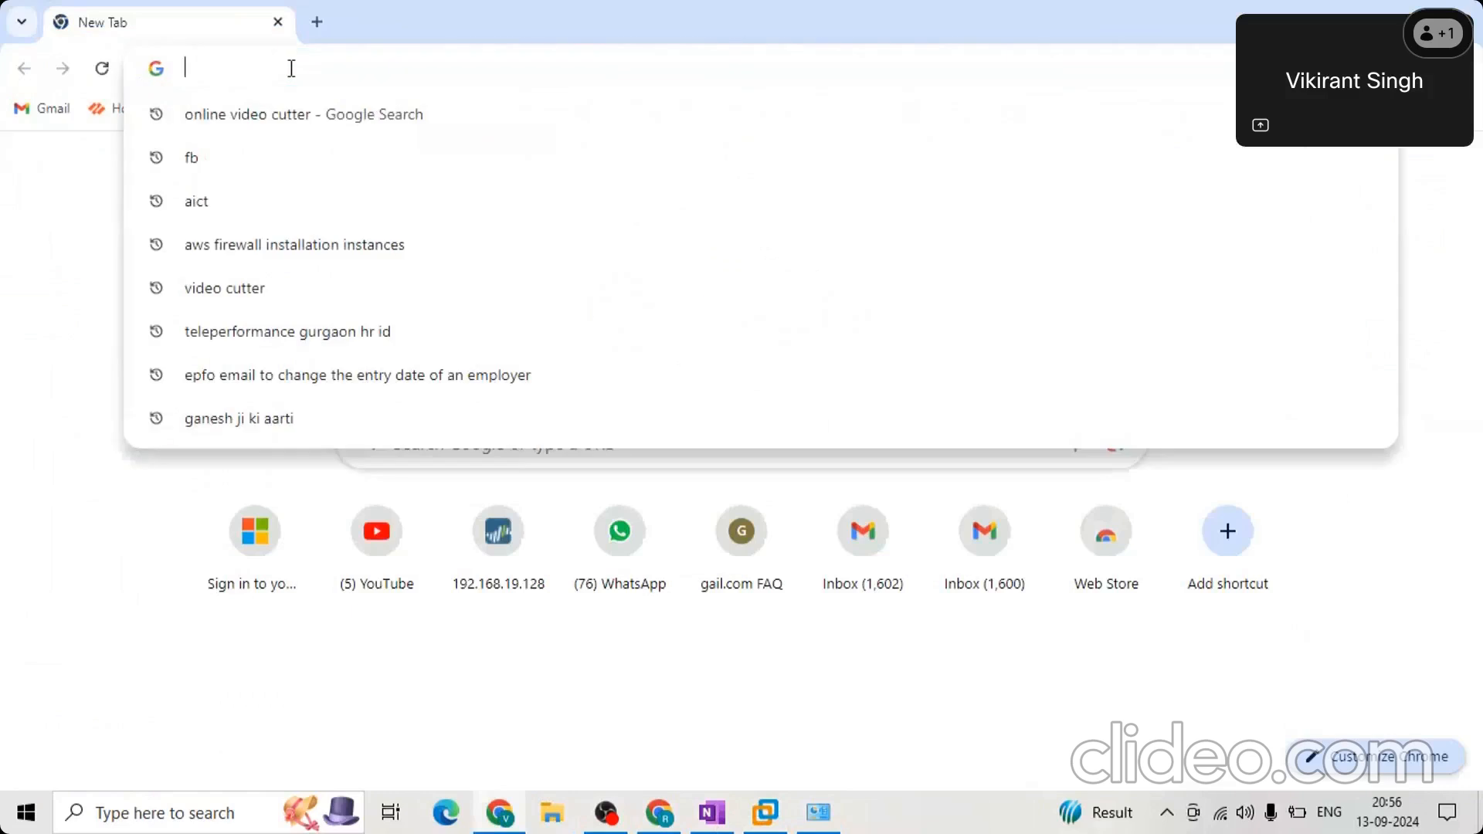
pyautogui.write('192.1')
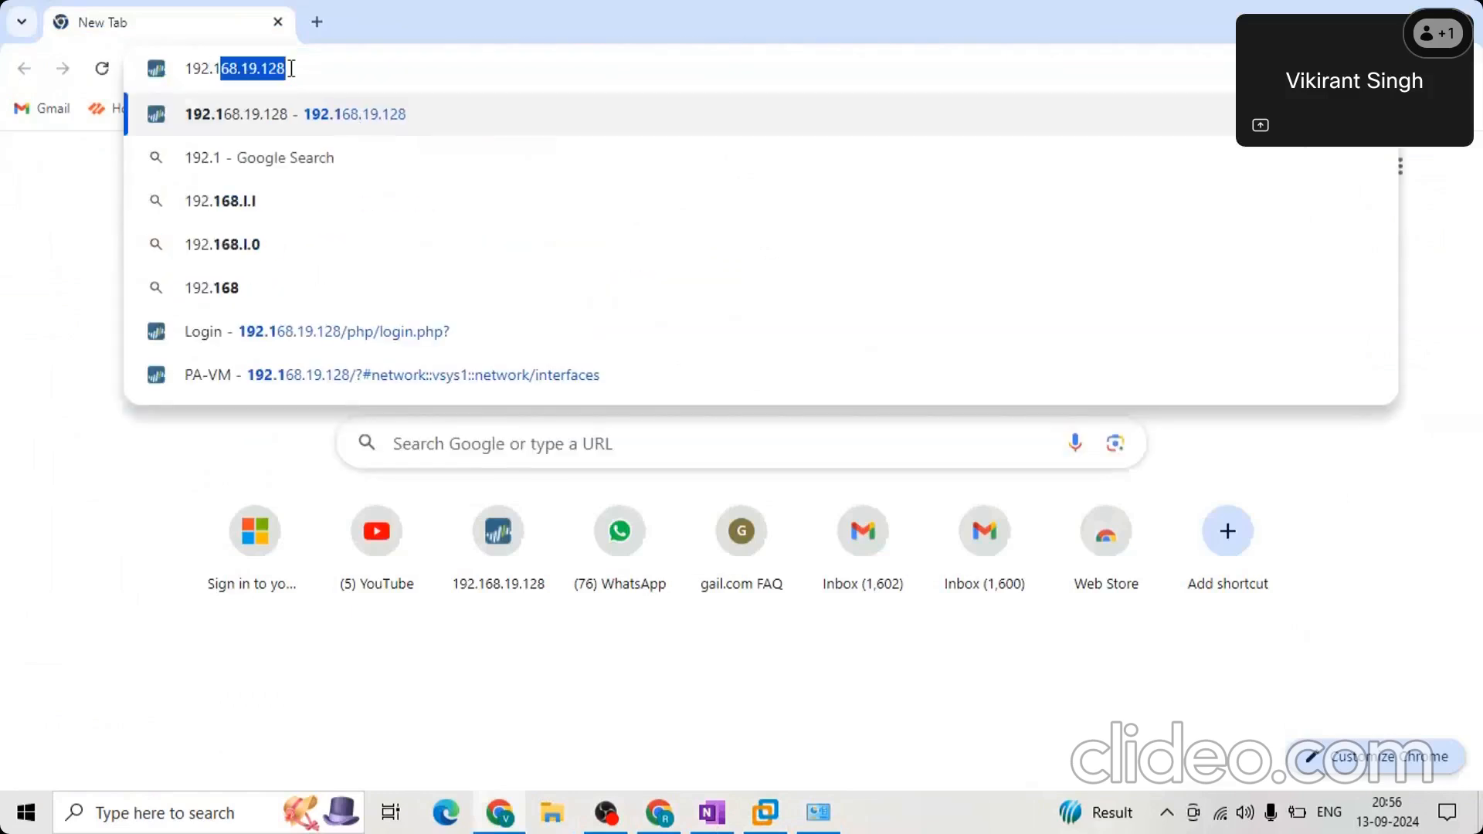
pyautogui.write('68')
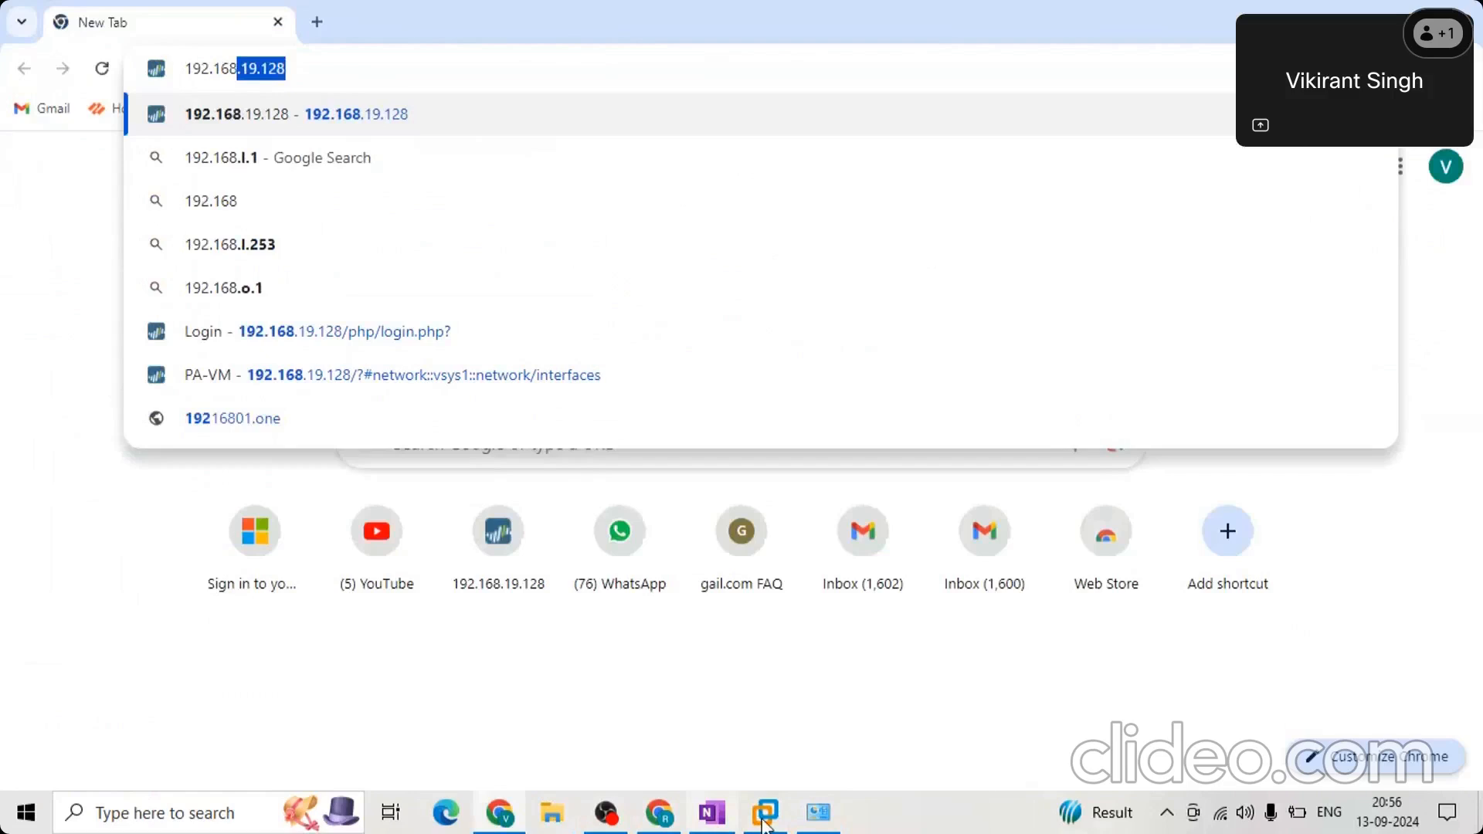
pyautogui.click(764, 823)
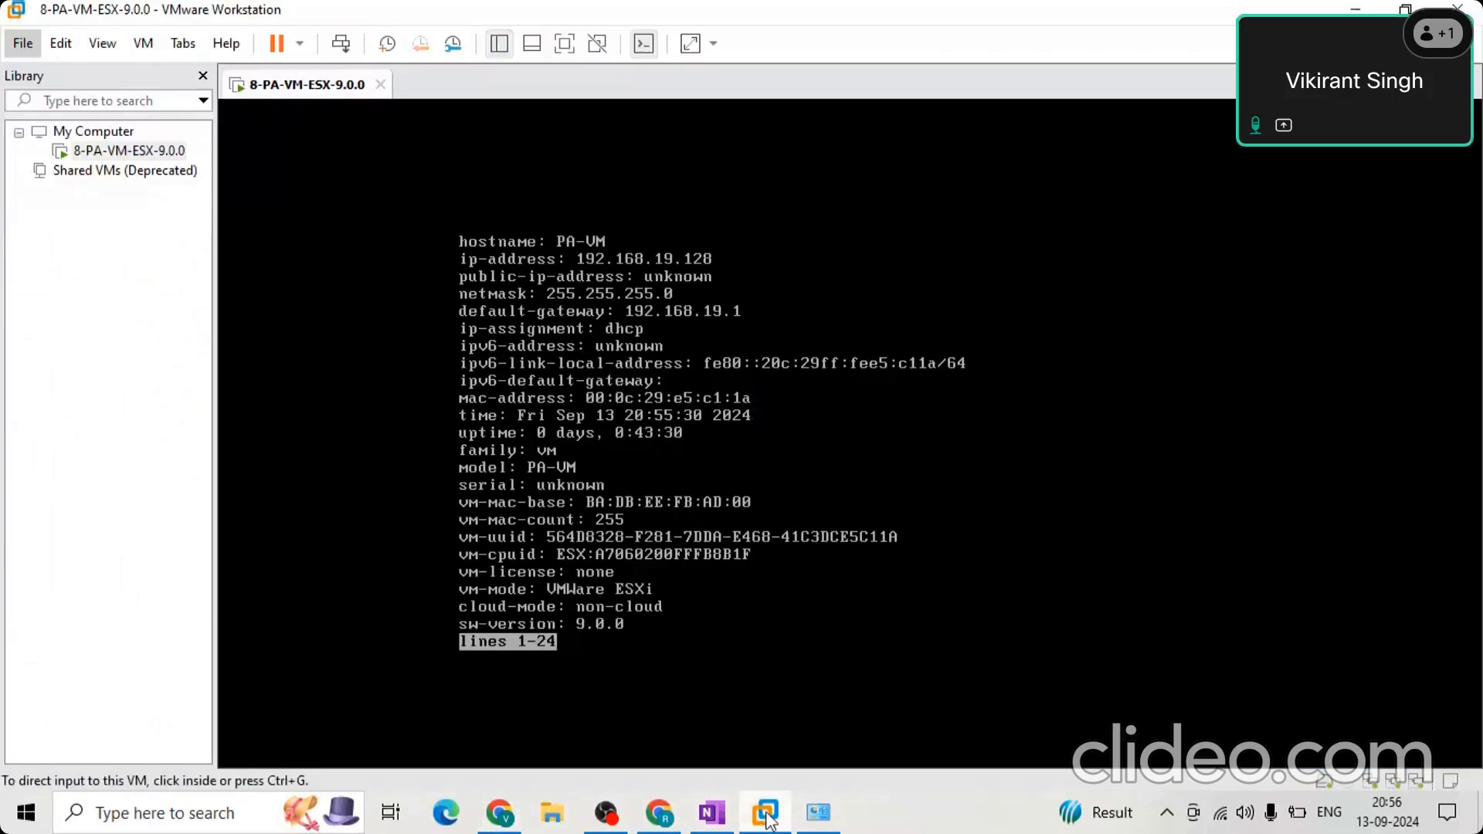
pyautogui.hotkey('alt', 'Tab')
pyautogui.click(397, 71)
pyautogui.press('Return')
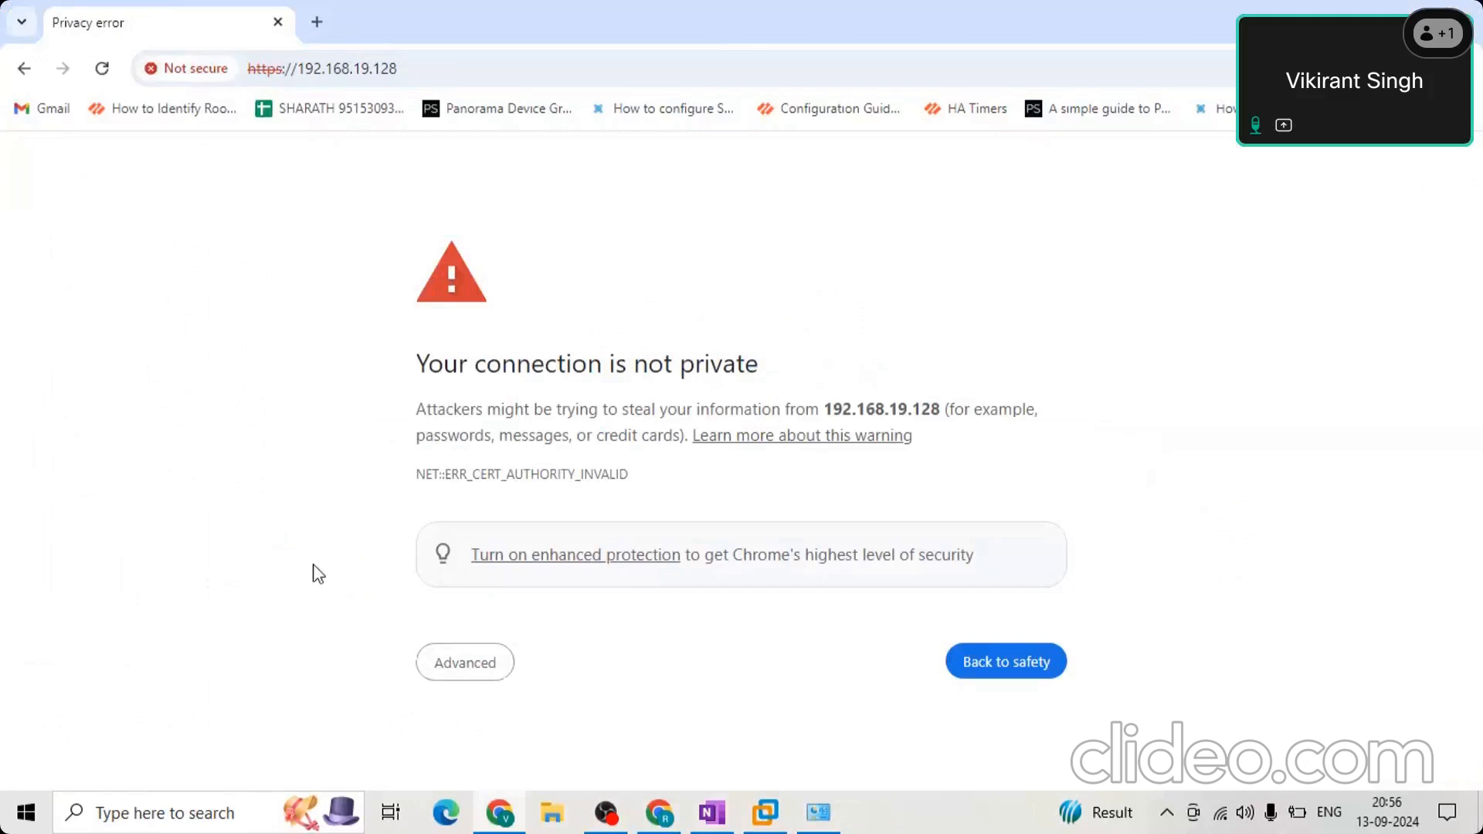
# Bypass the certificate privacy warning and proceed to the firewall's login page at 192.168.19.128.
pyautogui.click(456, 666)
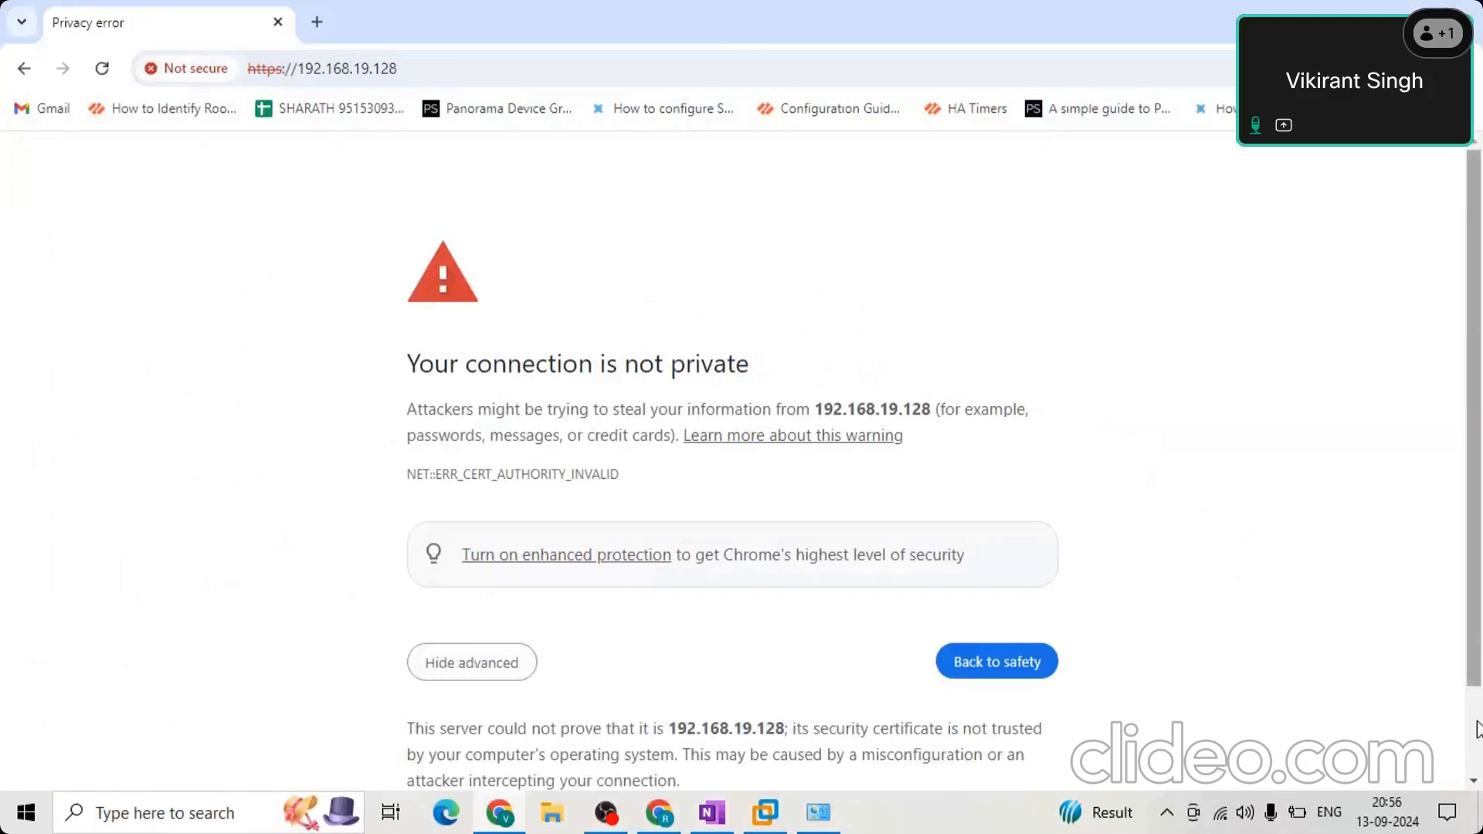
pyautogui.scroll(-2, 479, 721)
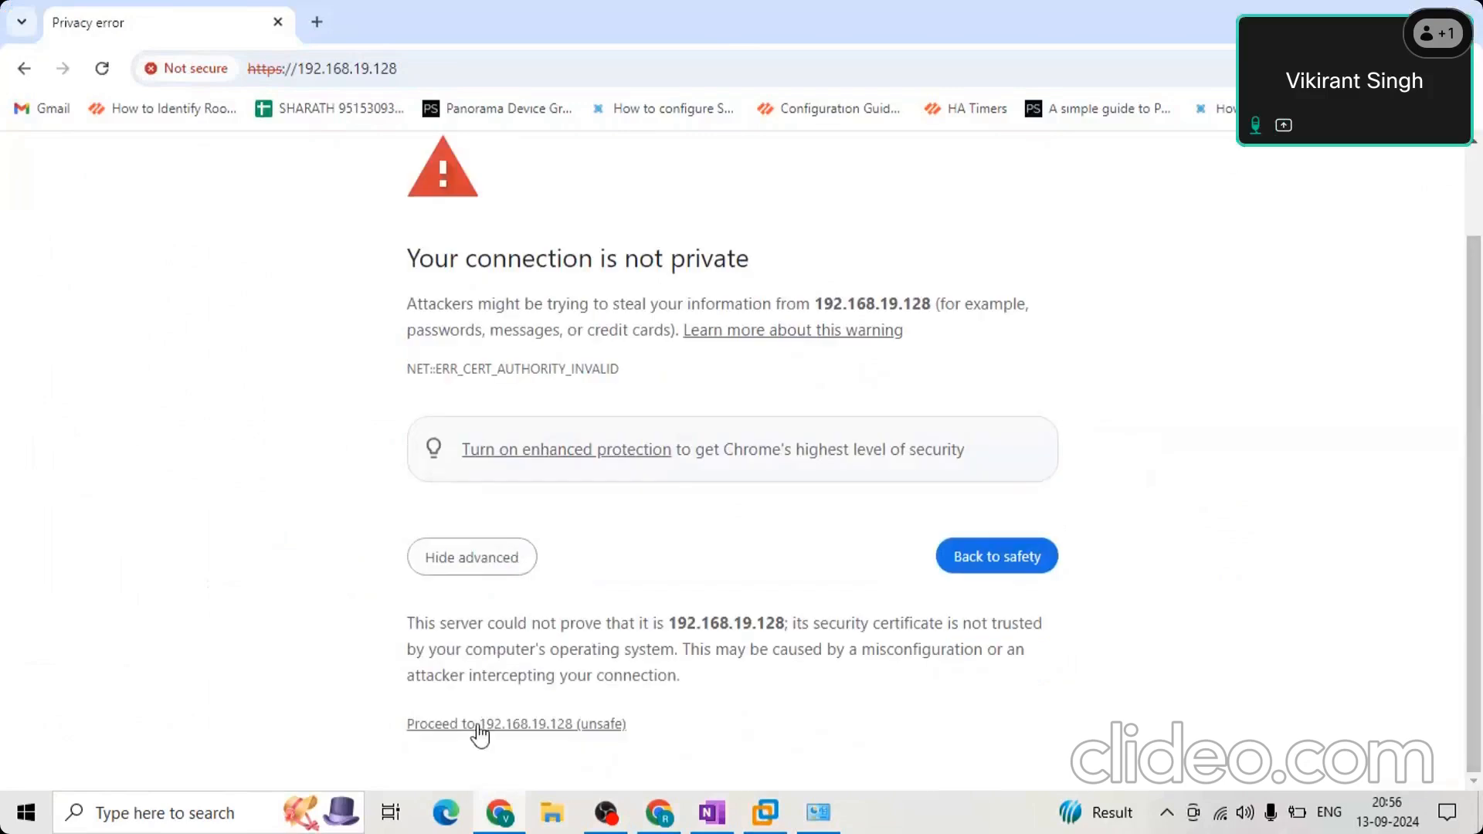
pyautogui.click(480, 726)
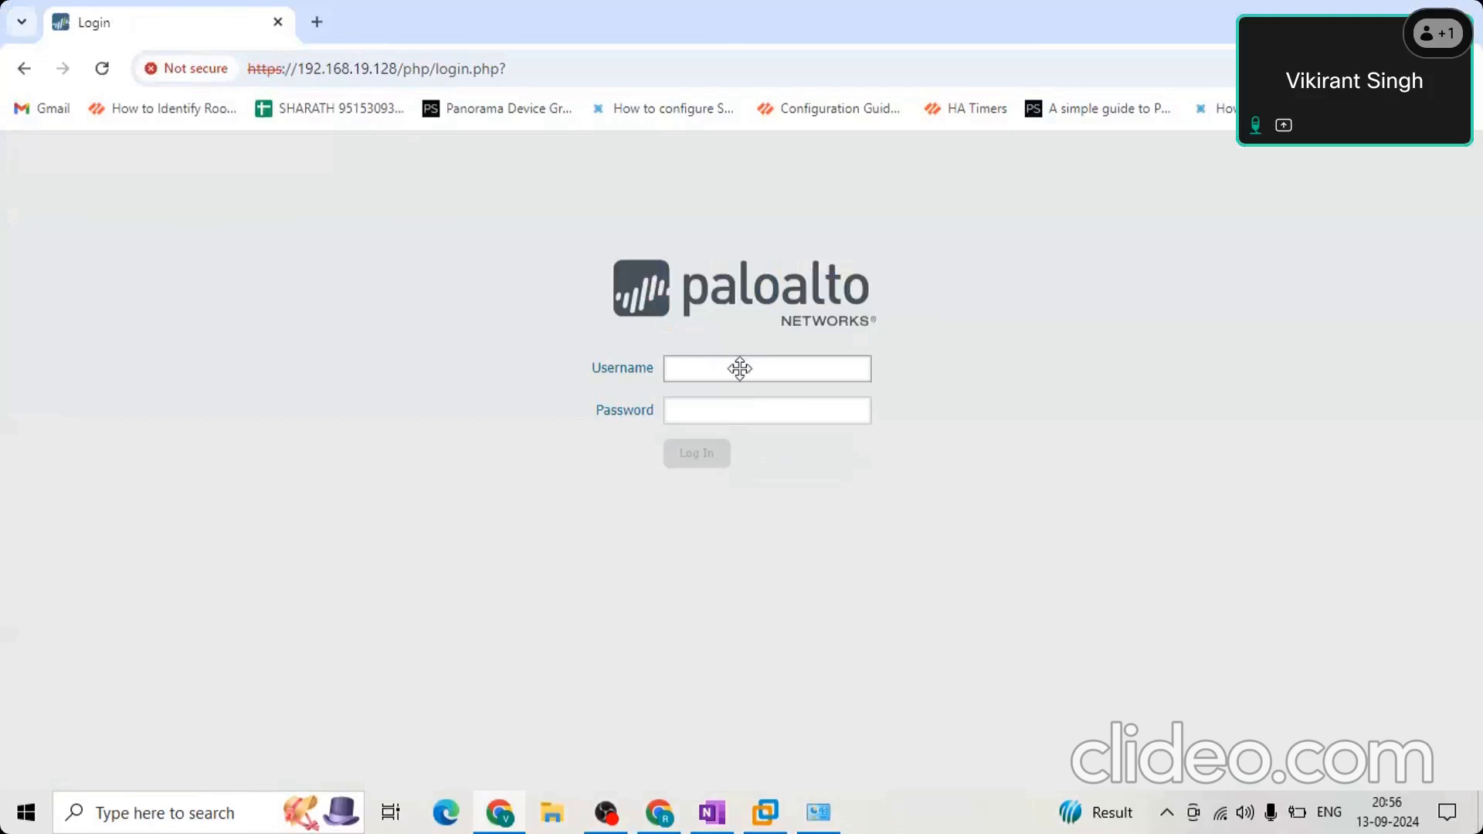
# Log in to the Palo Alto web interface as admin with the account password and dismiss the default-credentials warning.
pyautogui.write('admin')
pyautogui.press('Tab')
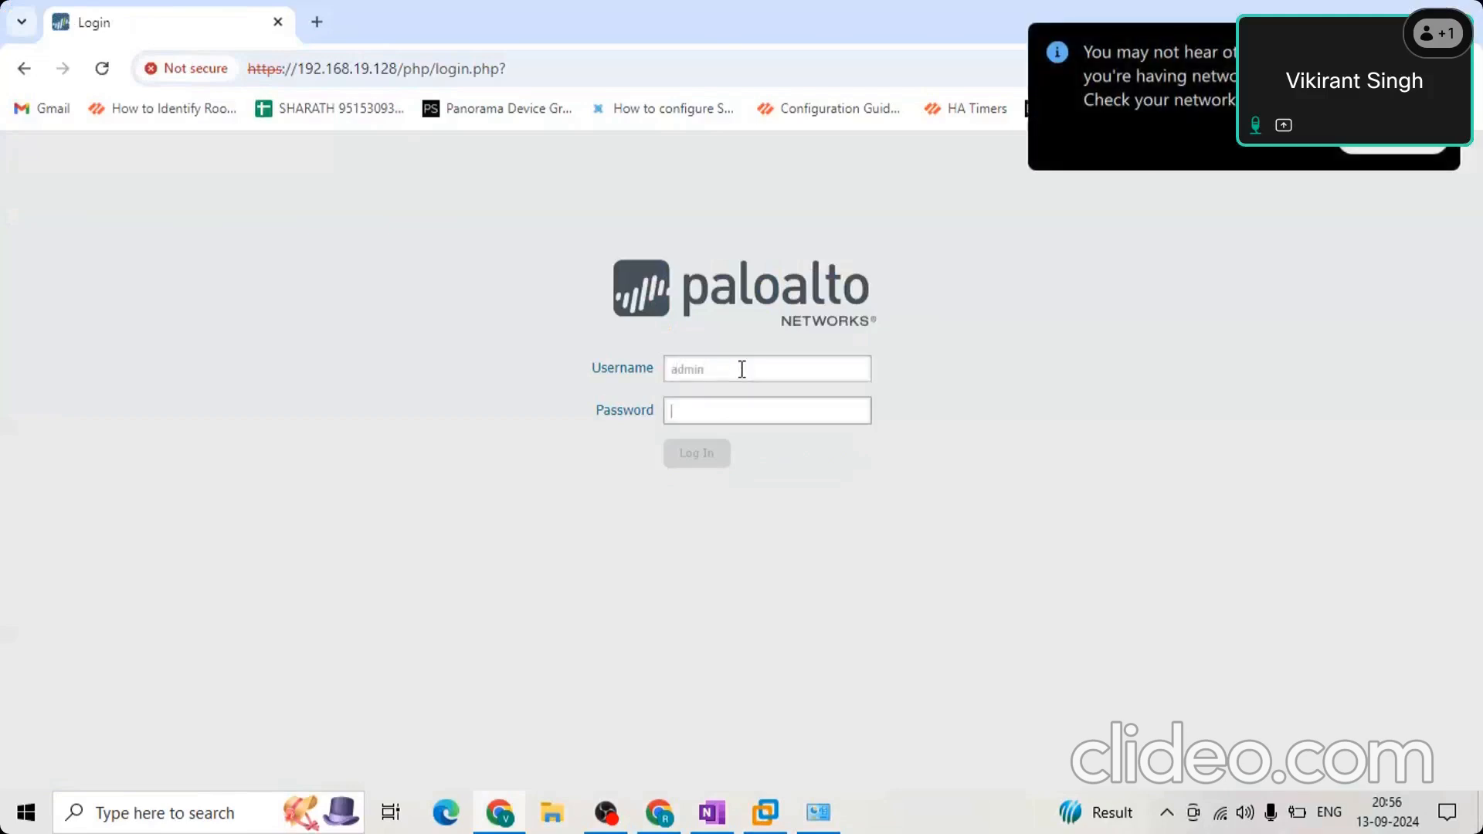
pyautogui.write('admin')
pyautogui.press('Return')
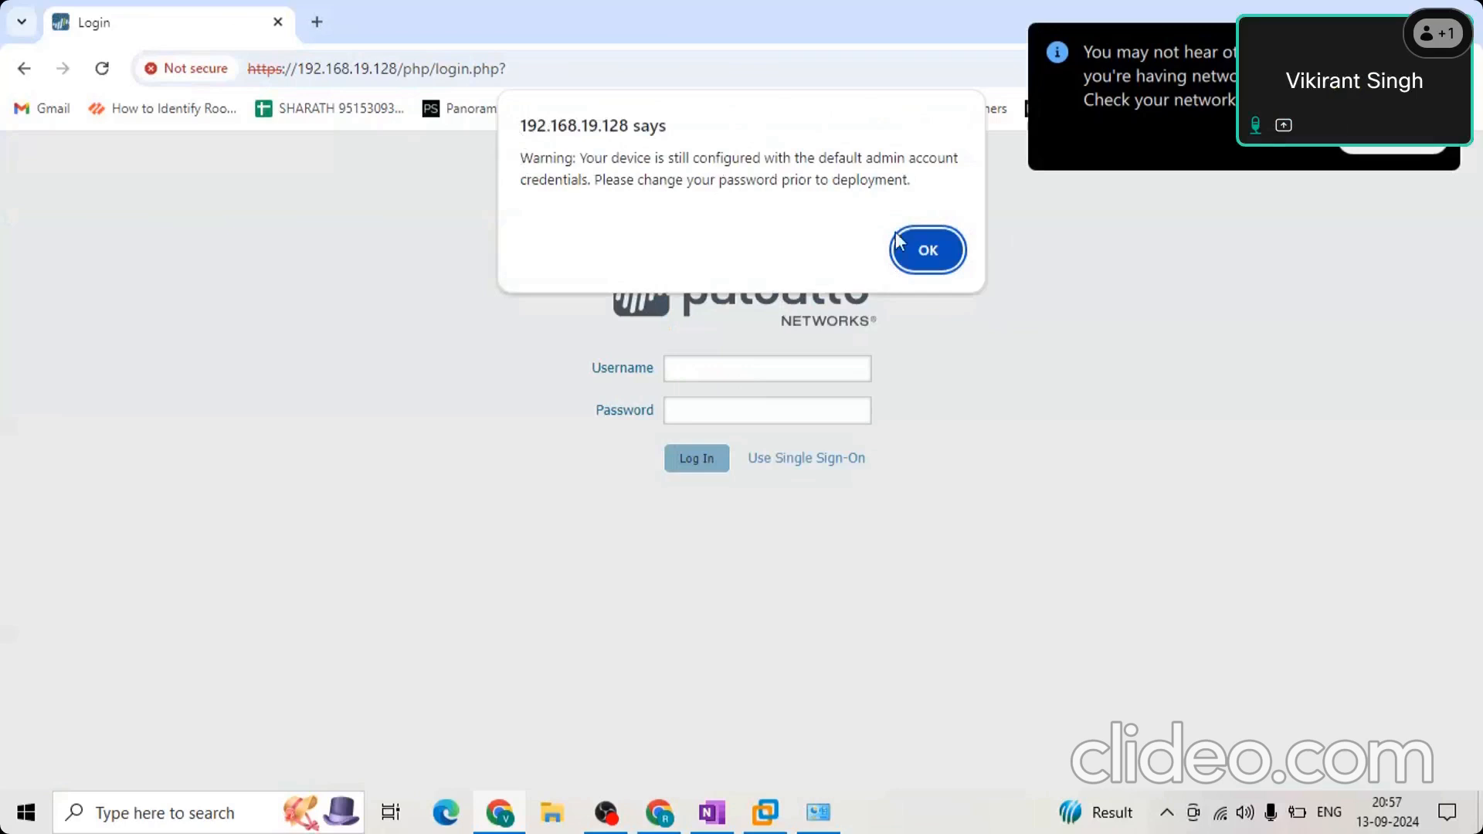
pyautogui.click(911, 266)
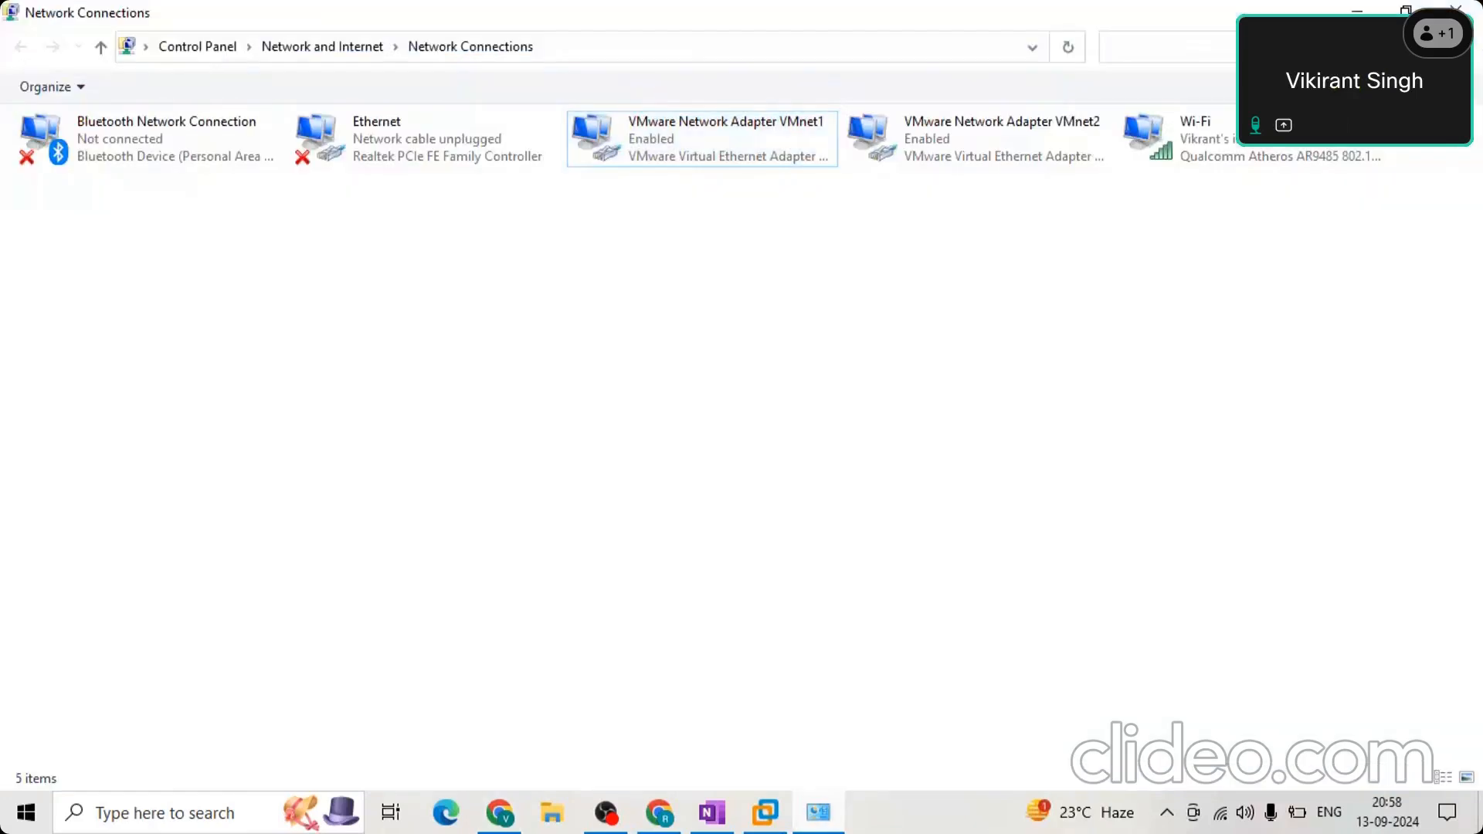
pyautogui.moveTo(823, 823)
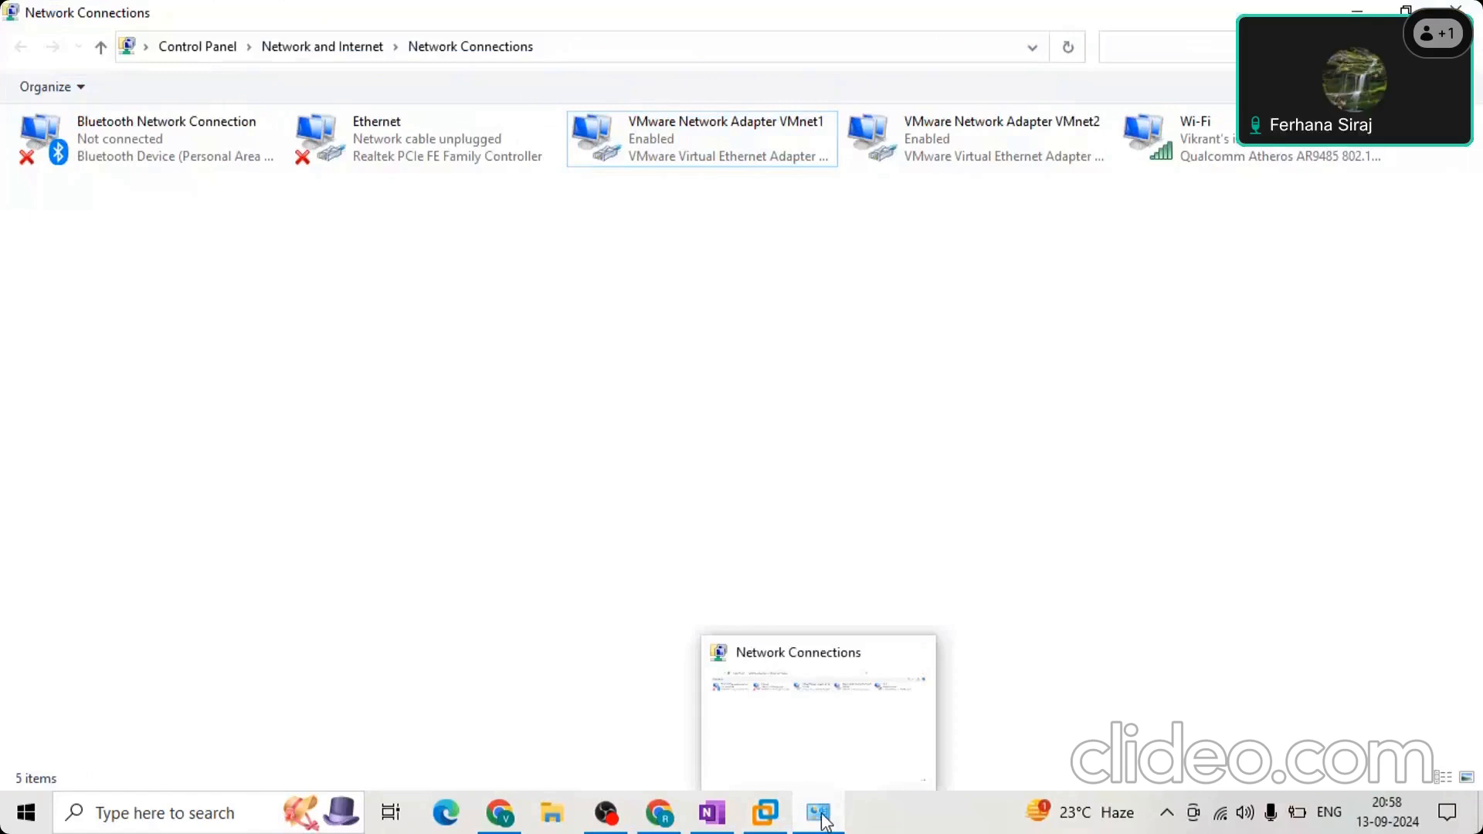
pyautogui.click(822, 816)
pyautogui.click(1043, 667)
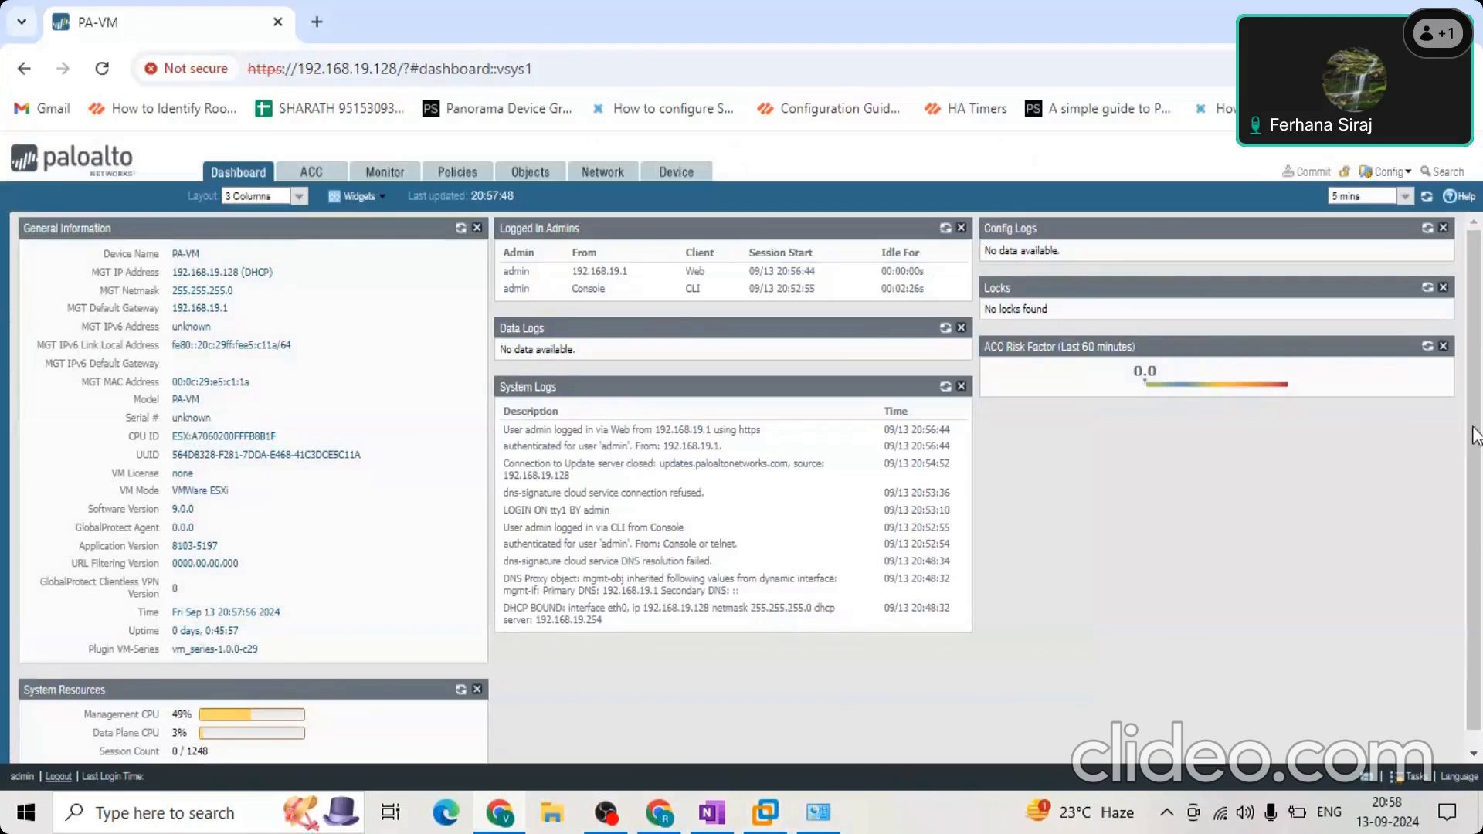
# Look over the PA-VM dashboard and highlight the device name and the management IP address in General Information.
pyautogui.scroll(-1, 1479, 303)
pyautogui.scroll(1, 679, 584)
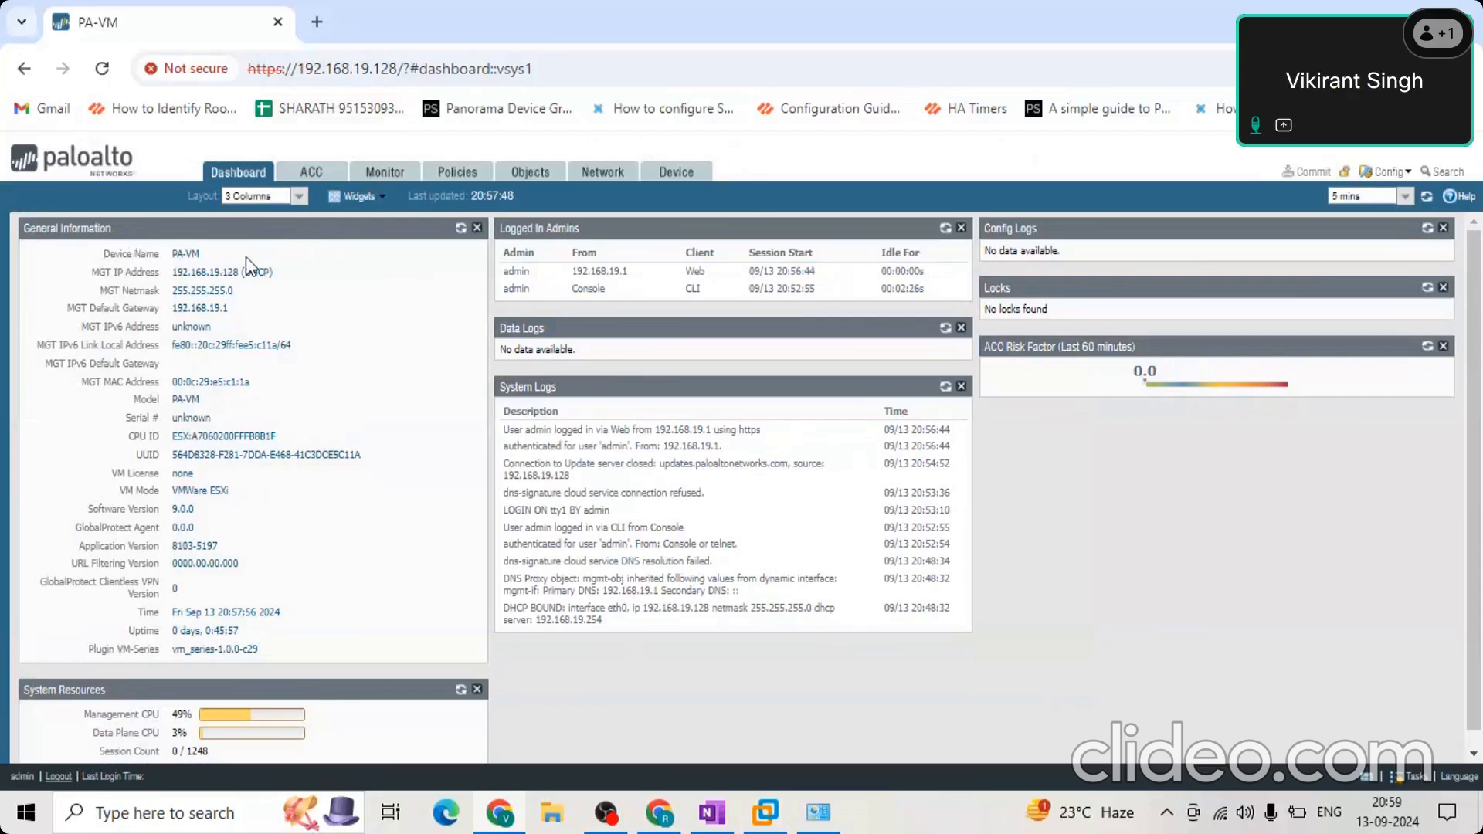
pyautogui.moveTo(102, 254); pyautogui.dragTo(231, 244)
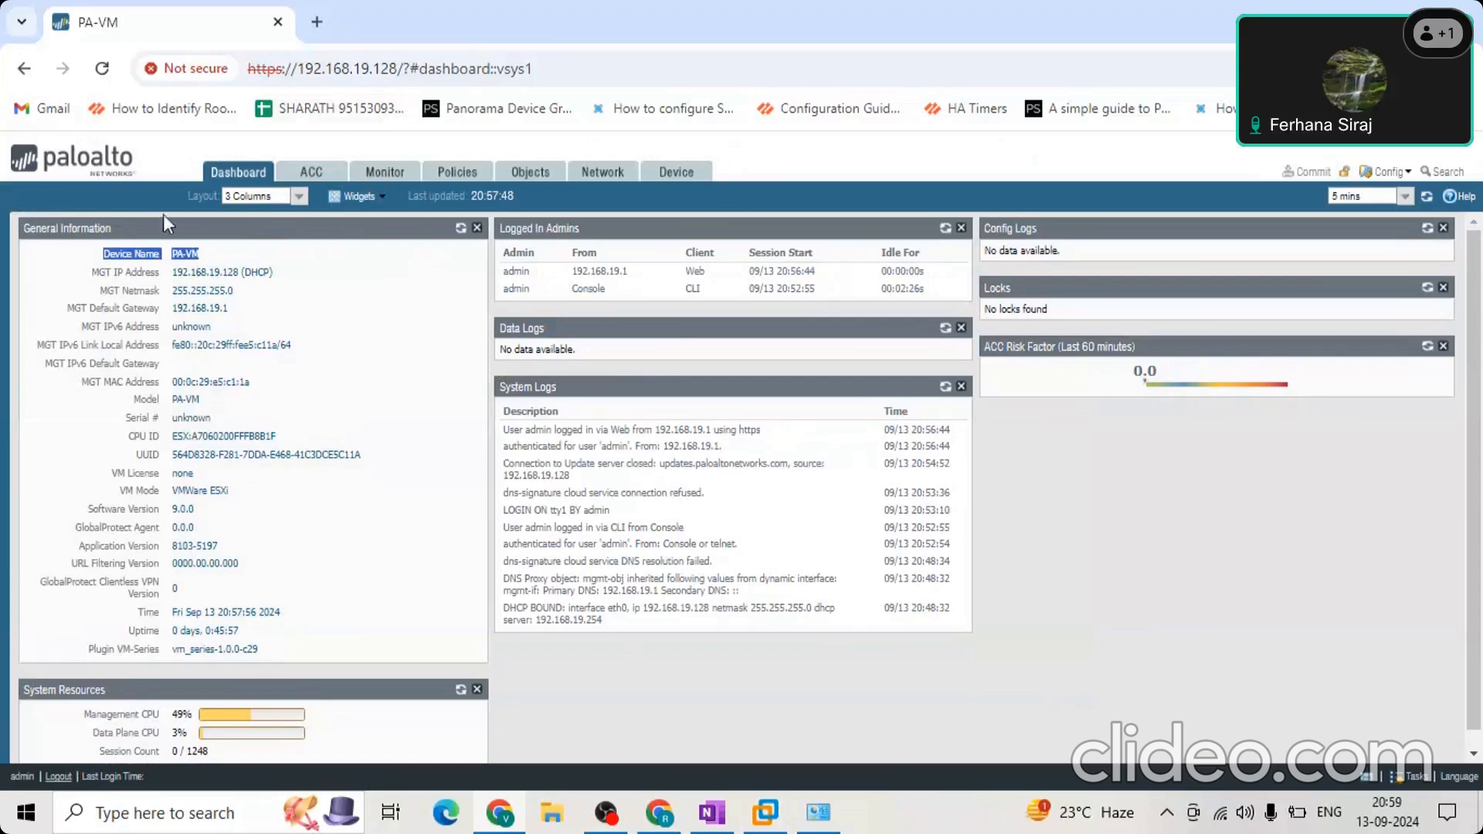
pyautogui.moveTo(277, 273); pyautogui.dragTo(77, 280)
pyautogui.click(287, 275)
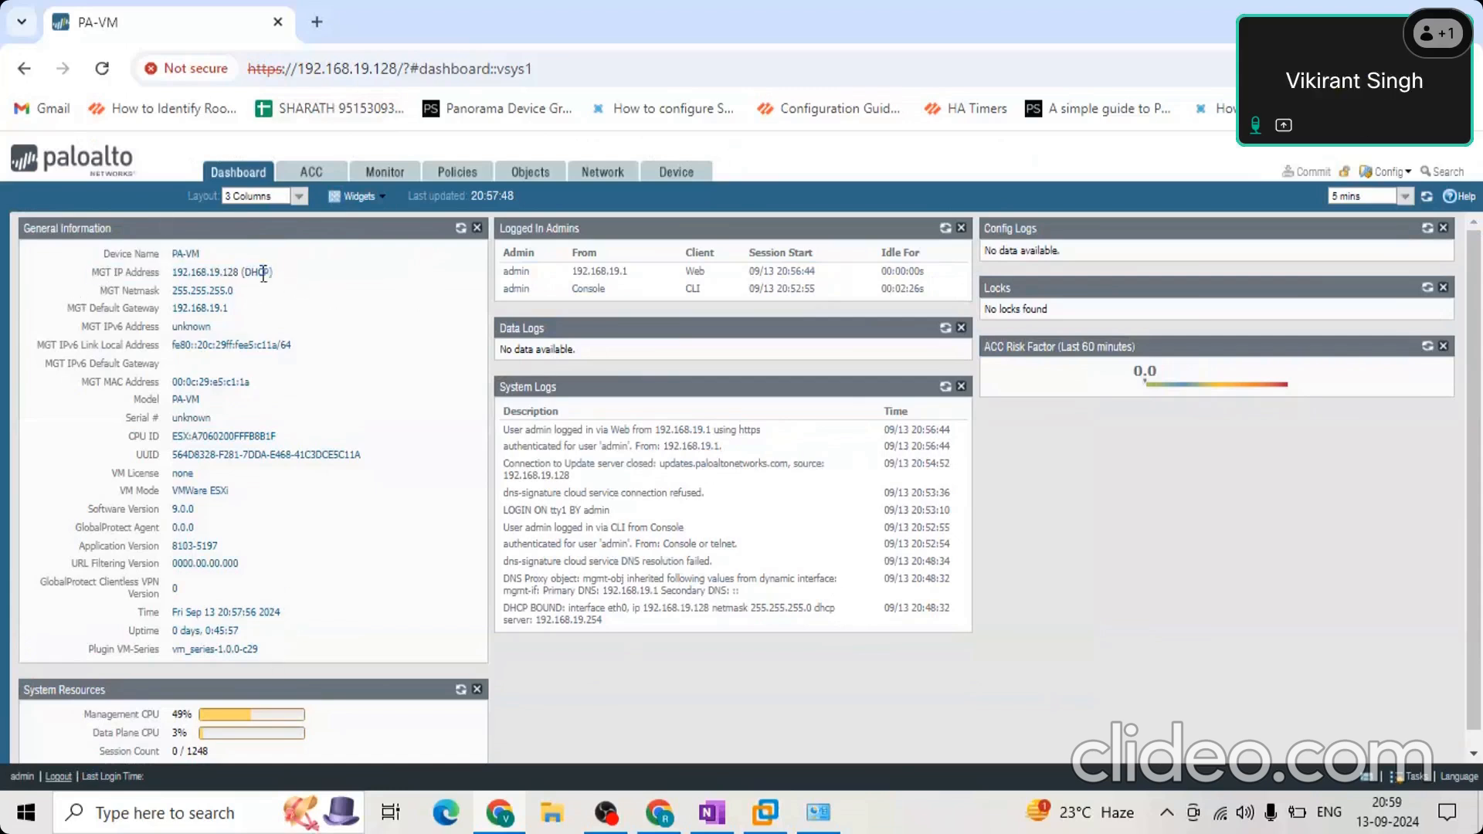
pyautogui.moveTo(272, 274); pyautogui.dragTo(170, 282)
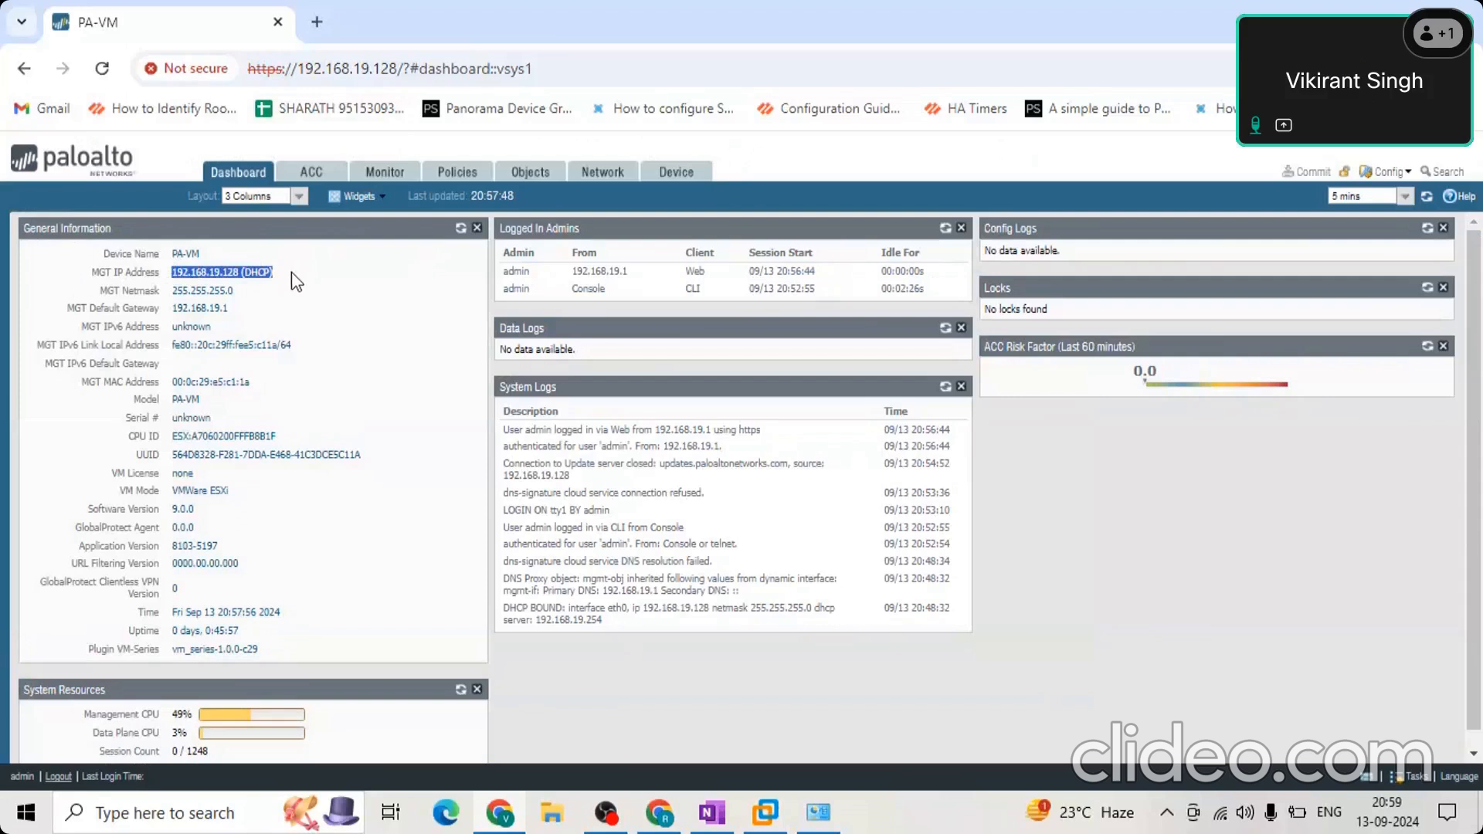
pyautogui.moveTo(284, 274); pyautogui.dragTo(247, 276)
# Highlight the management default gateway, IPv6 address, MAC address and model entries in General Information.
pyautogui.moveTo(246, 309); pyautogui.dragTo(31, 307)
pyautogui.click(224, 343)
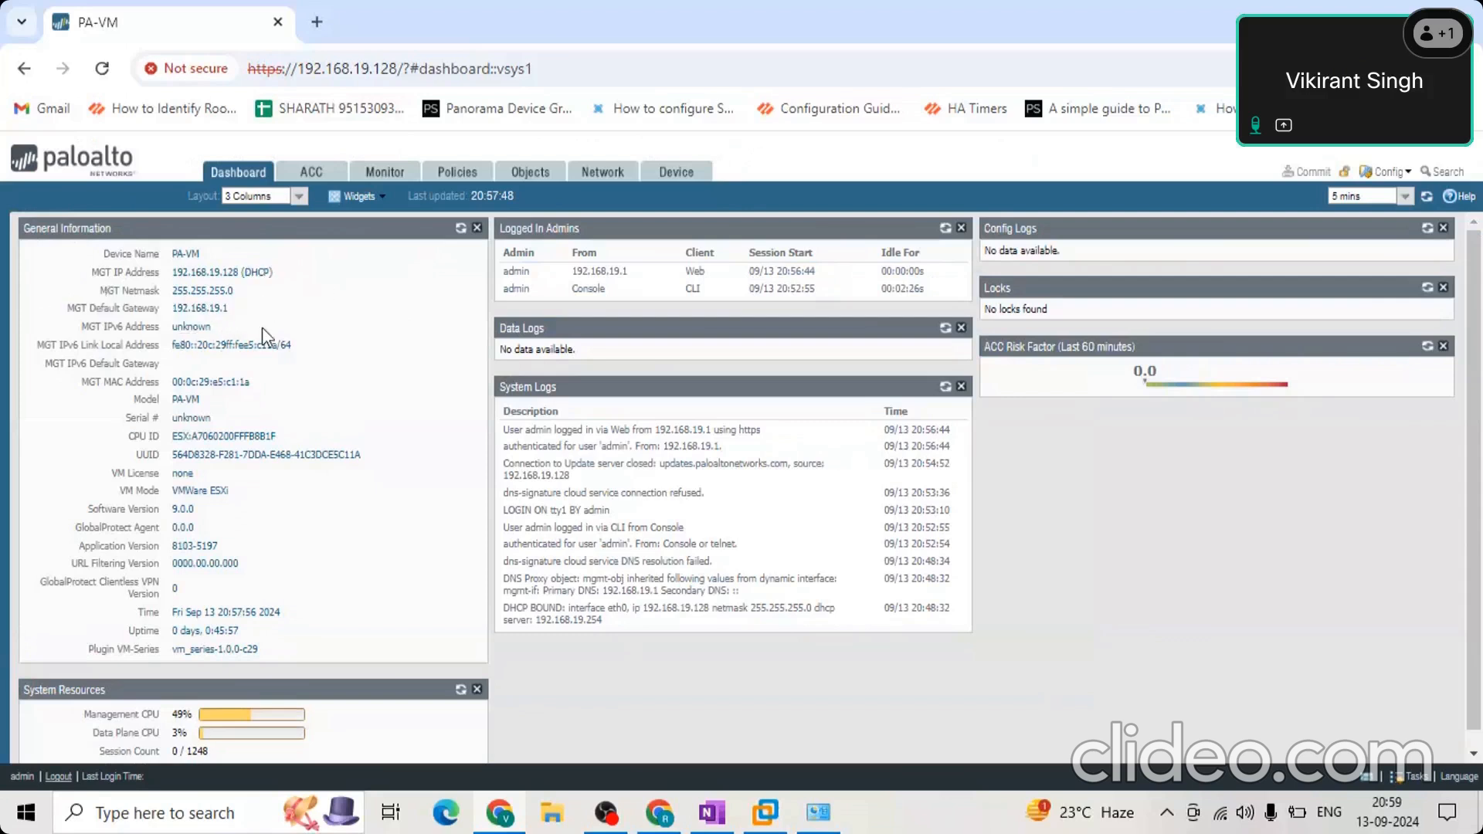
pyautogui.moveTo(262, 326); pyautogui.dragTo(54, 338)
pyautogui.click(95, 341)
pyautogui.moveTo(283, 404); pyautogui.dragTo(74, 381)
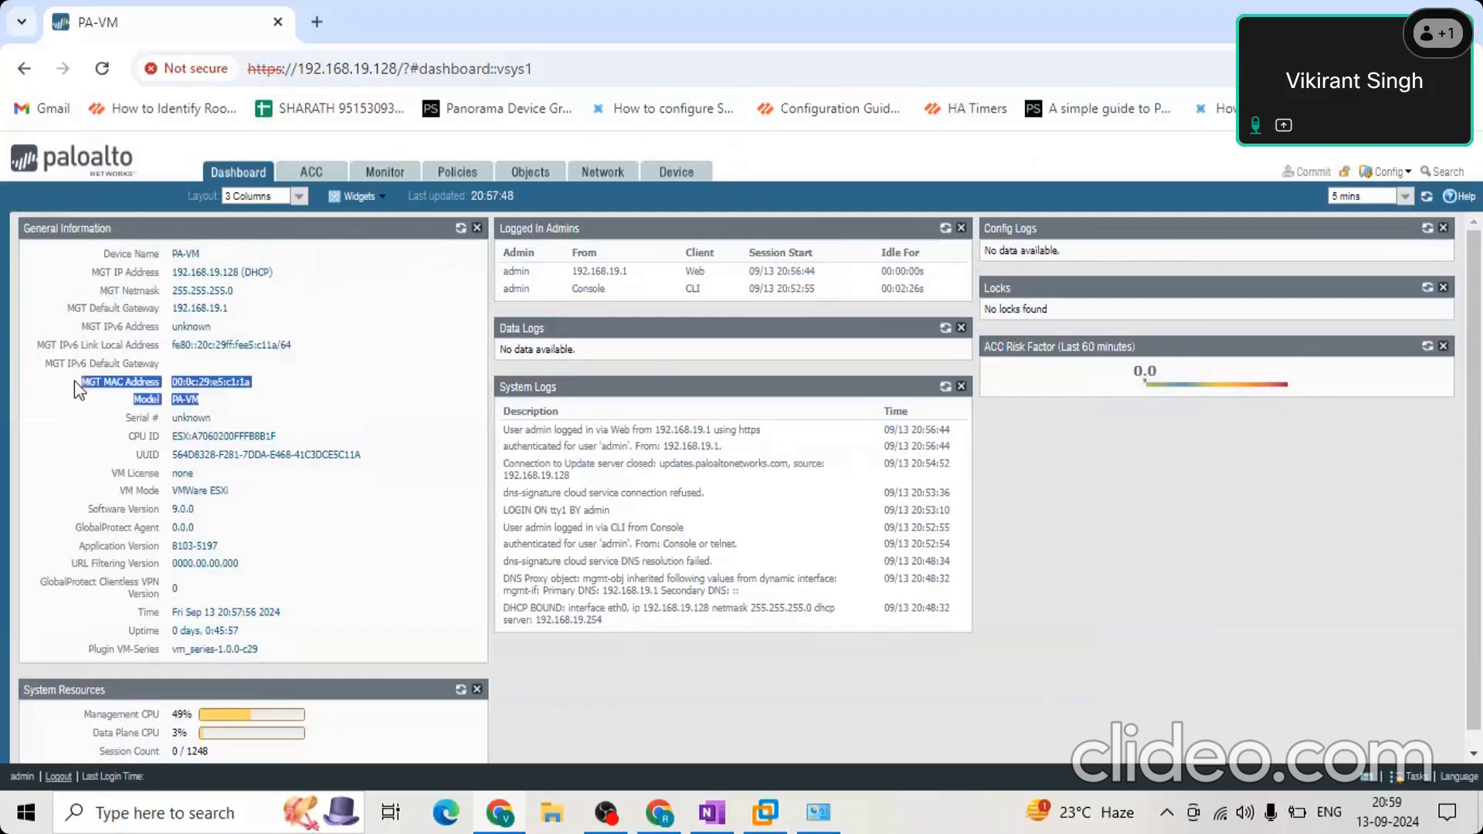
# Highlight the management MAC address entry in General Information.
pyautogui.click(190, 401)
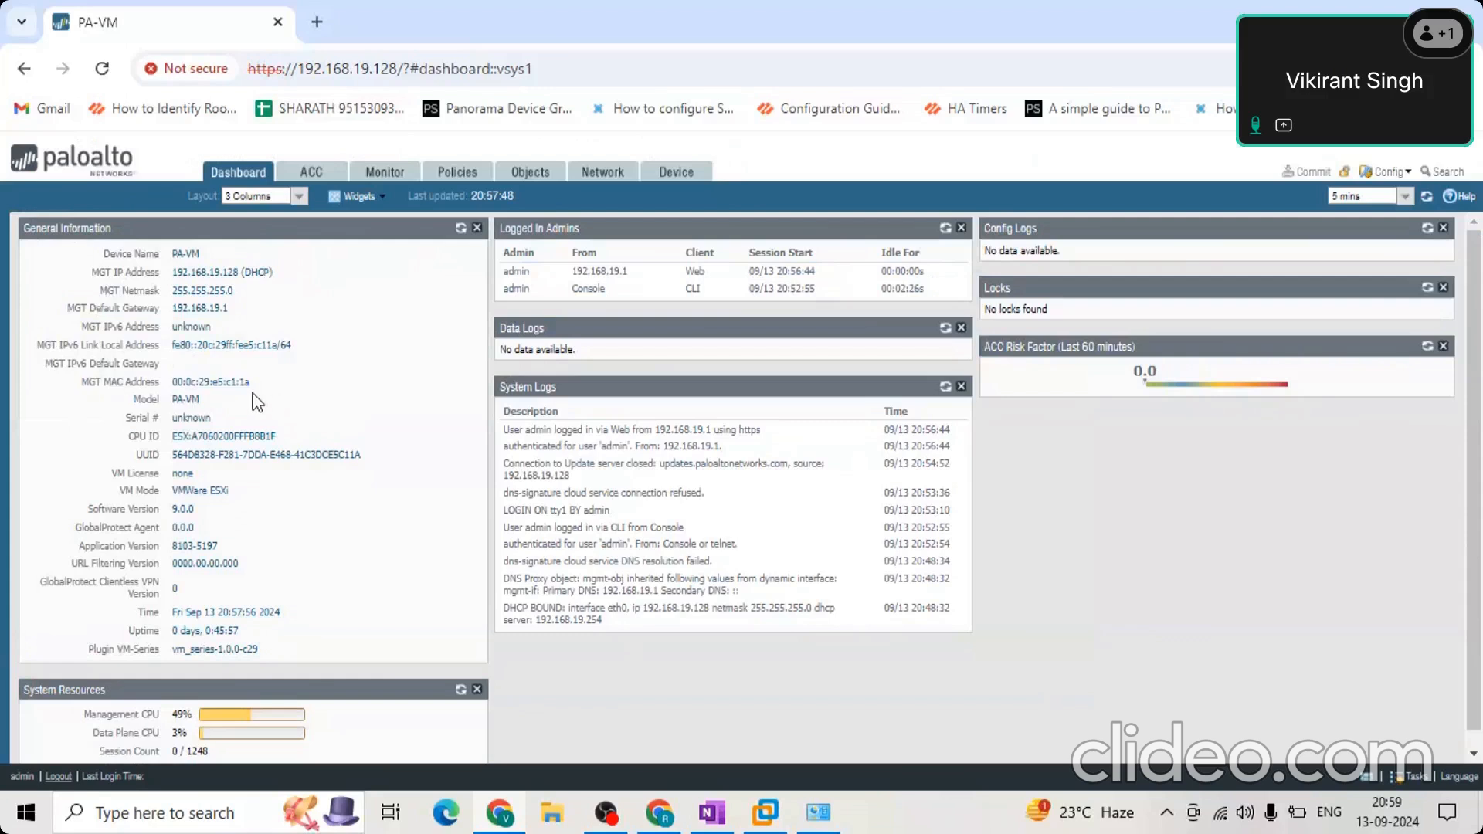
pyautogui.moveTo(267, 386); pyautogui.dragTo(48, 383)
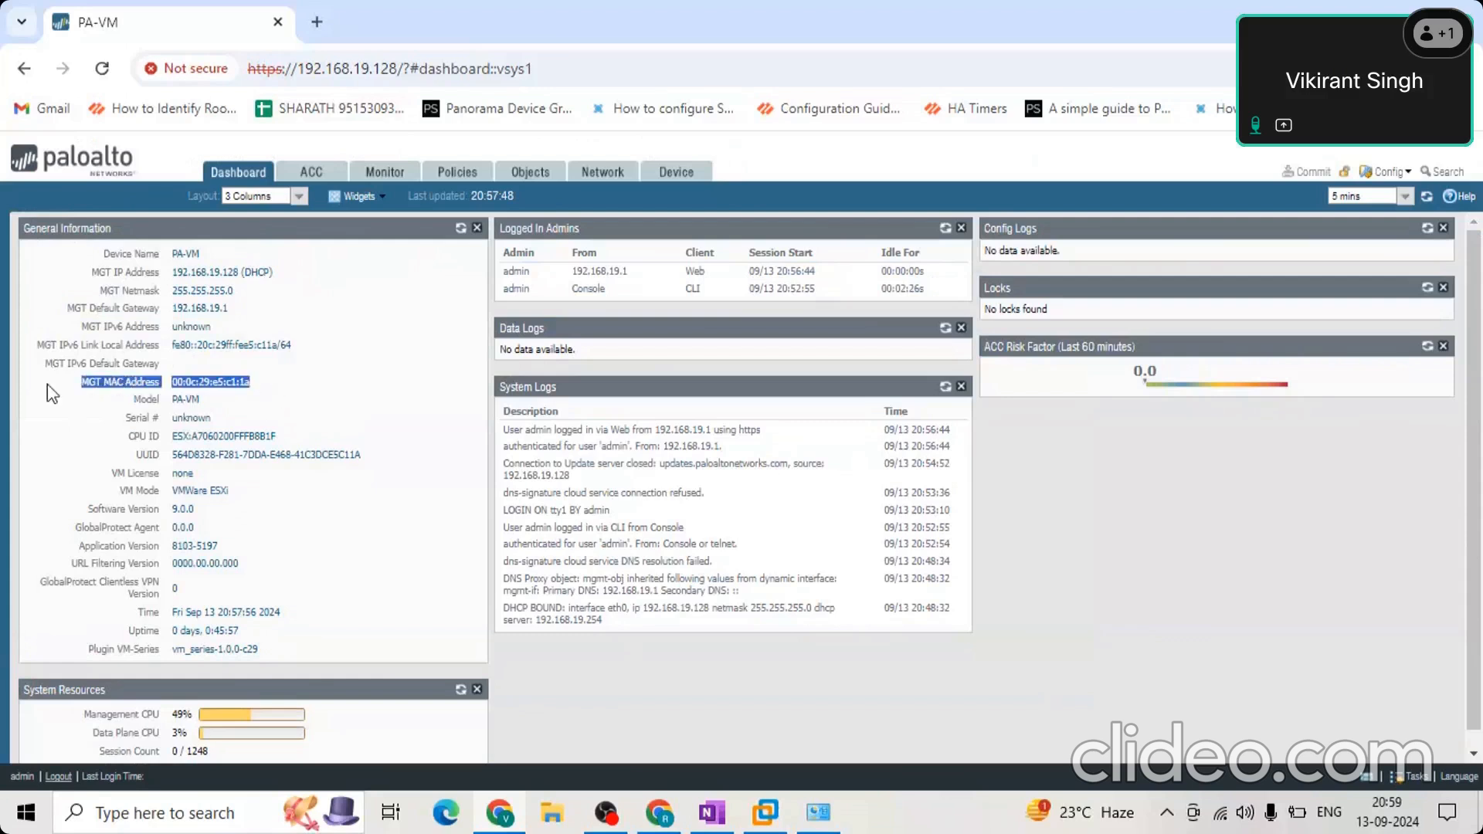
pyautogui.click(254, 416)
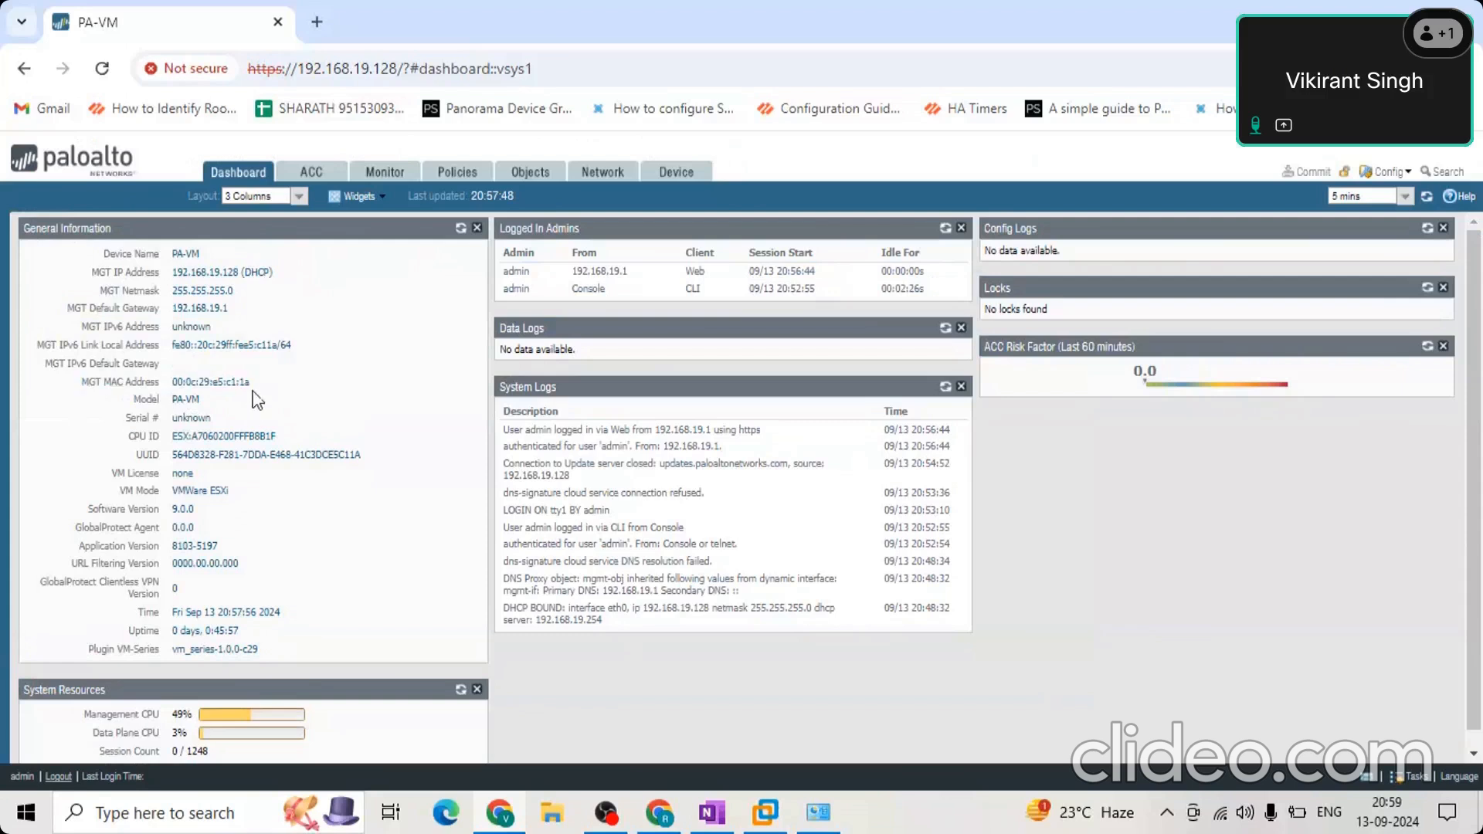
pyautogui.moveTo(251, 384); pyautogui.dragTo(35, 392)
pyautogui.click(35, 392)
pyautogui.moveTo(277, 379); pyautogui.dragTo(76, 389)
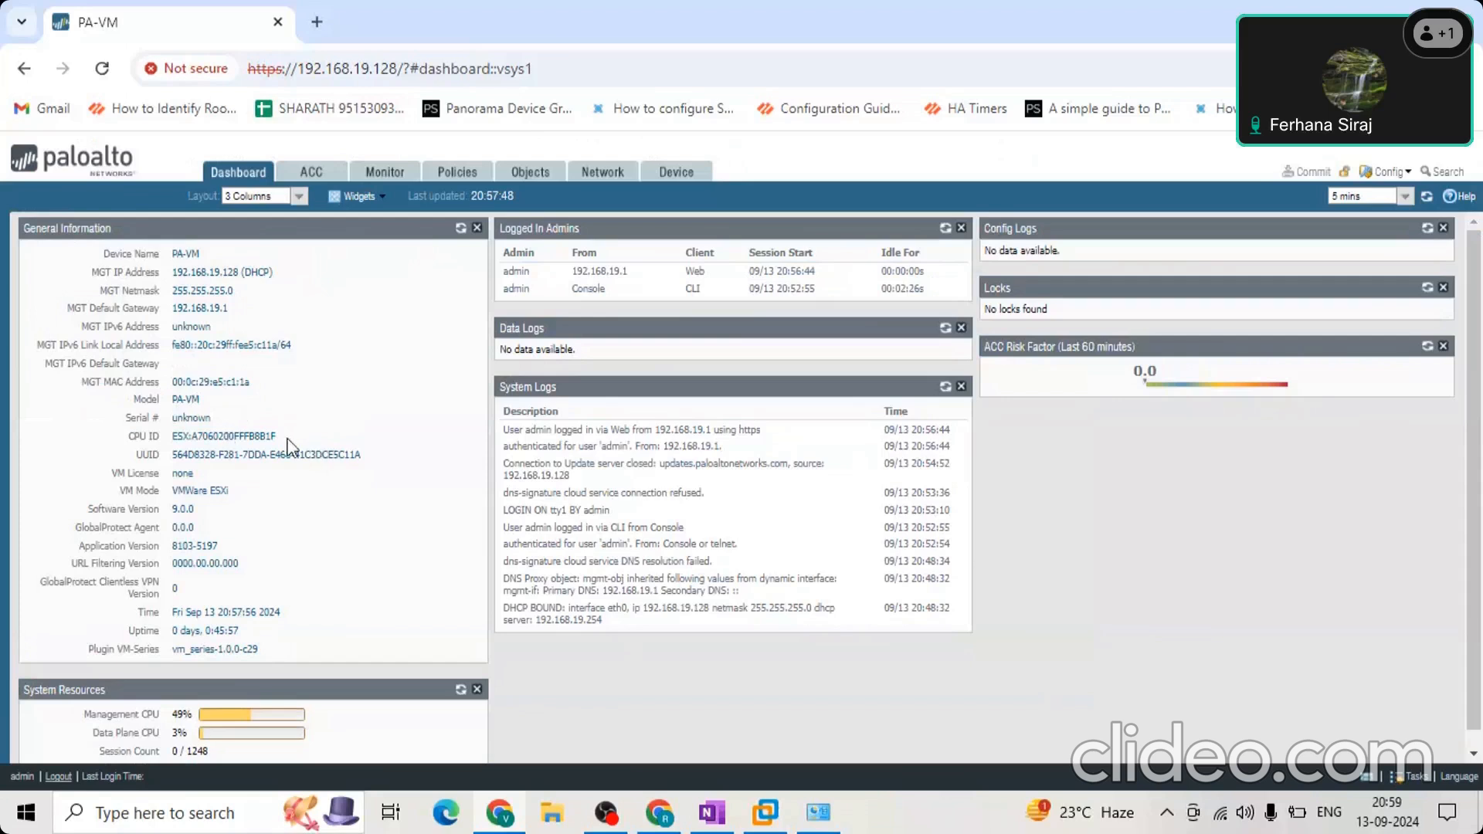
# Highlight the serial number, CPU ID, VM license and VM mode entries in General Information.
pyautogui.moveTo(246, 420); pyautogui.dragTo(49, 435)
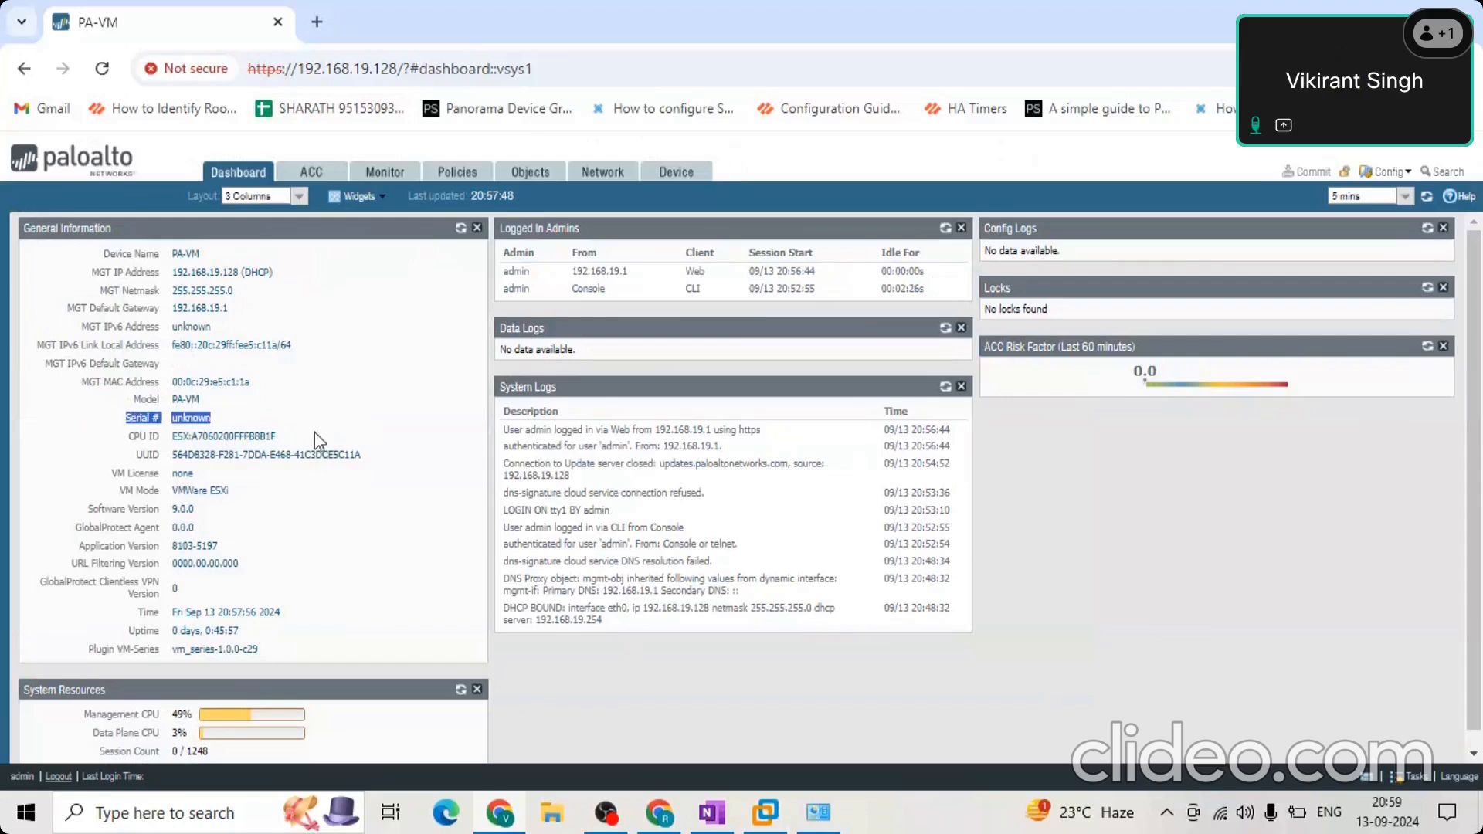
pyautogui.moveTo(296, 439); pyautogui.dragTo(120, 453)
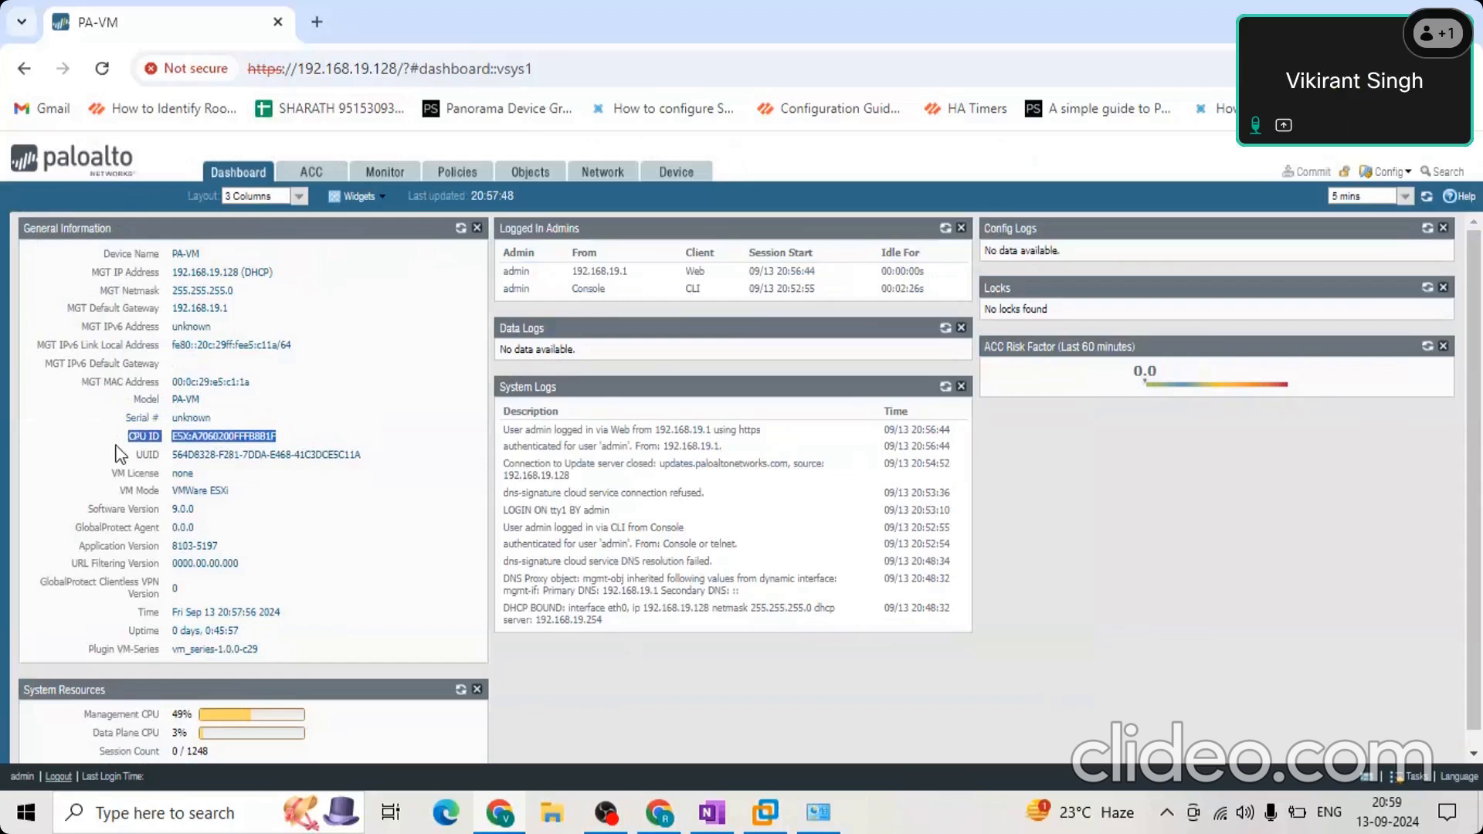
pyautogui.click(311, 460)
pyautogui.moveTo(203, 476); pyautogui.dragTo(114, 473)
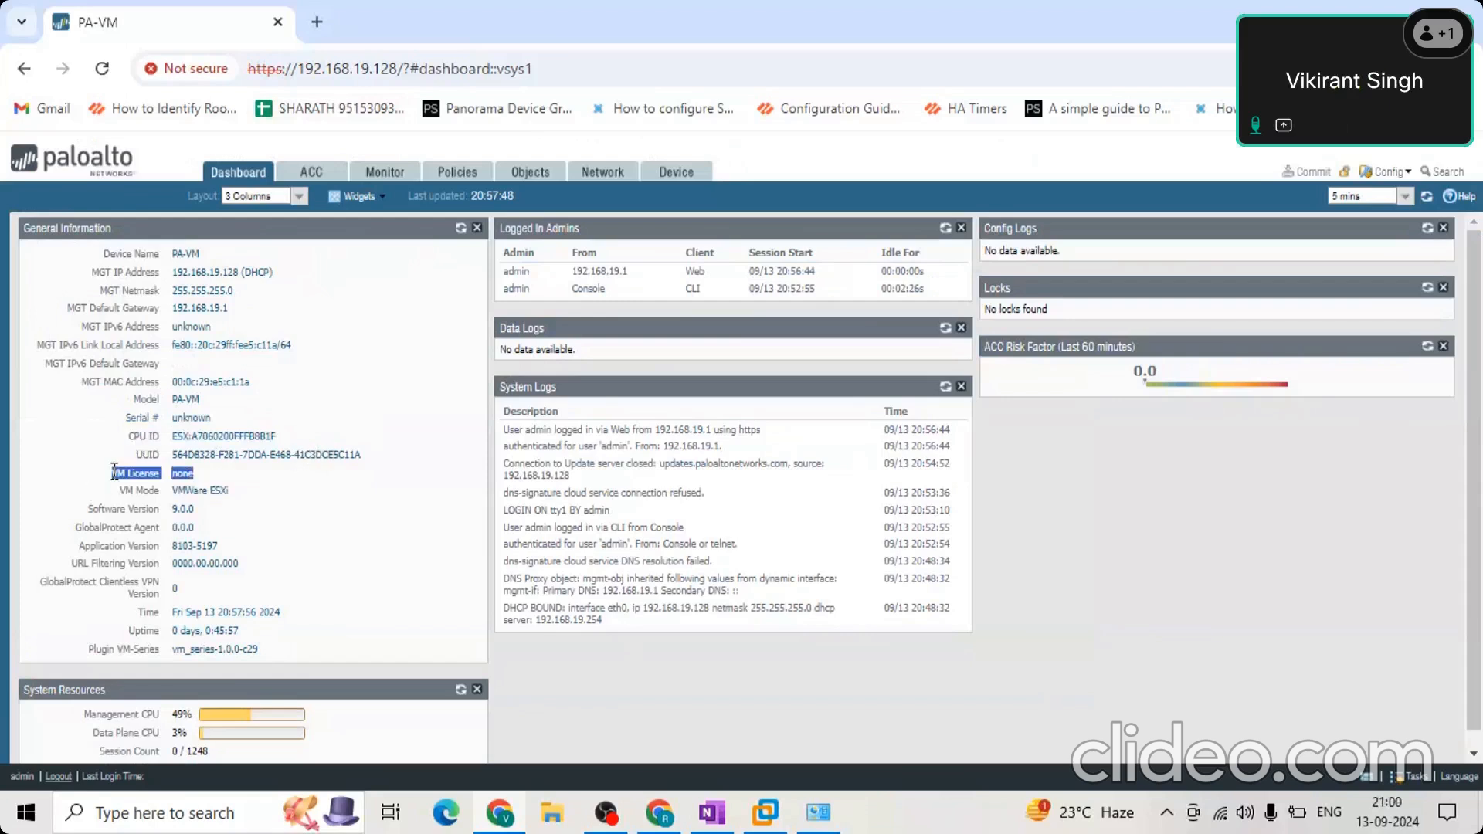
pyautogui.click(200, 473)
pyautogui.moveTo(234, 496); pyautogui.dragTo(117, 503)
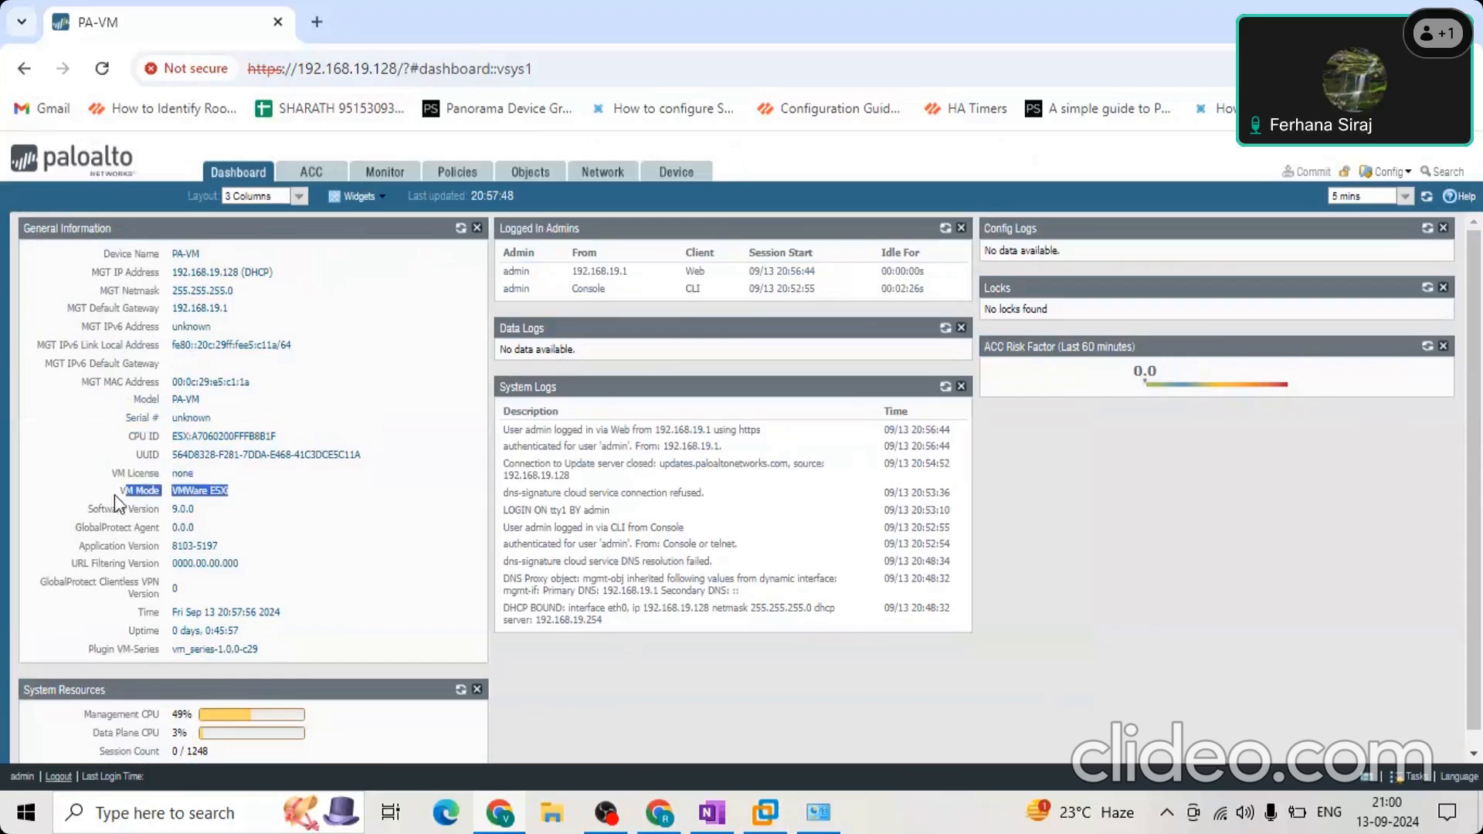
# Highlight the software version and GlobalProtect agent entries in General Information.
pyautogui.moveTo(211, 515); pyautogui.dragTo(63, 508)
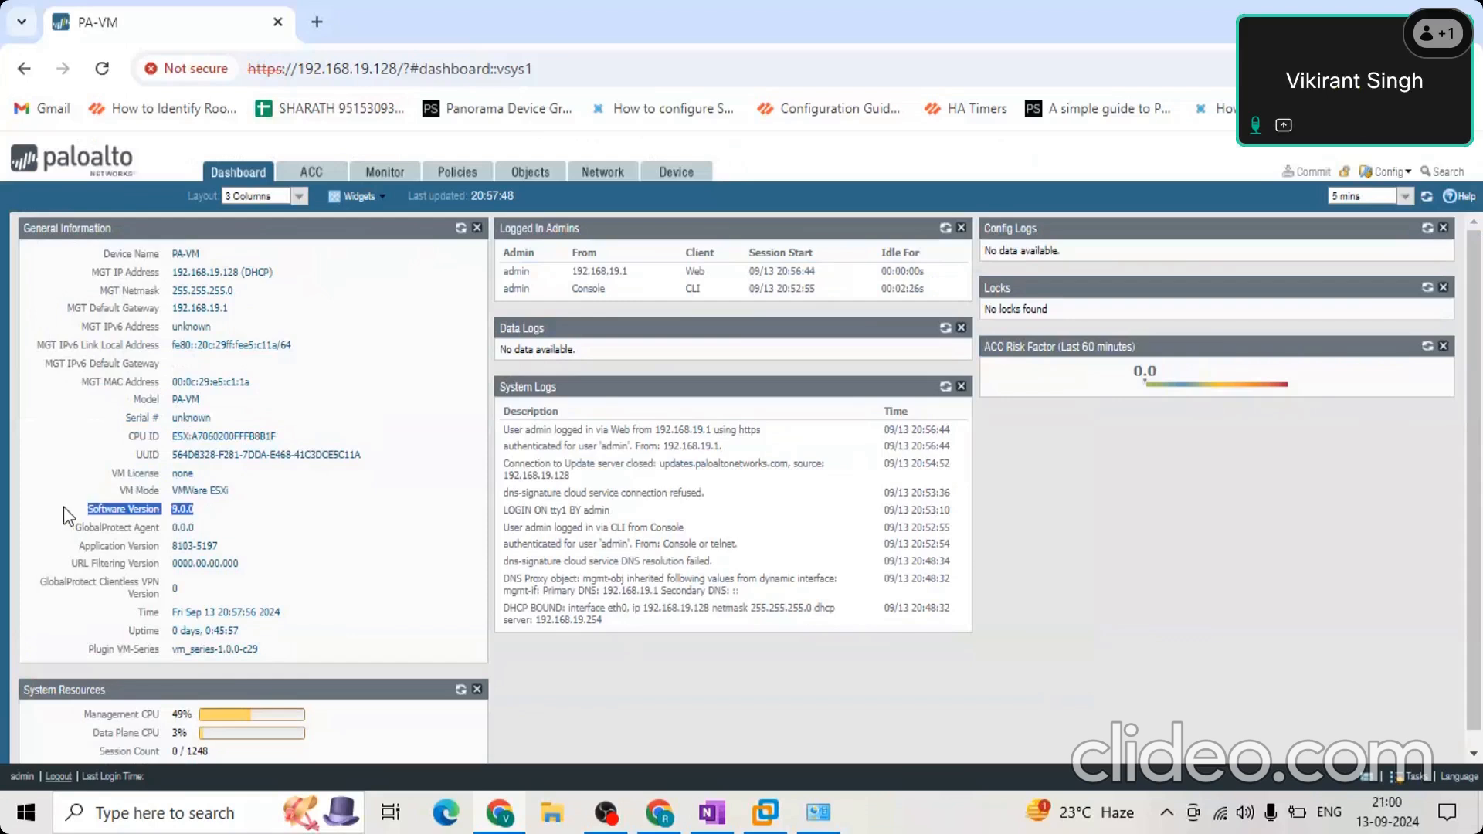
pyautogui.click(220, 523)
pyautogui.moveTo(216, 514); pyautogui.dragTo(86, 507)
pyautogui.moveTo(218, 538); pyautogui.dragTo(28, 530)
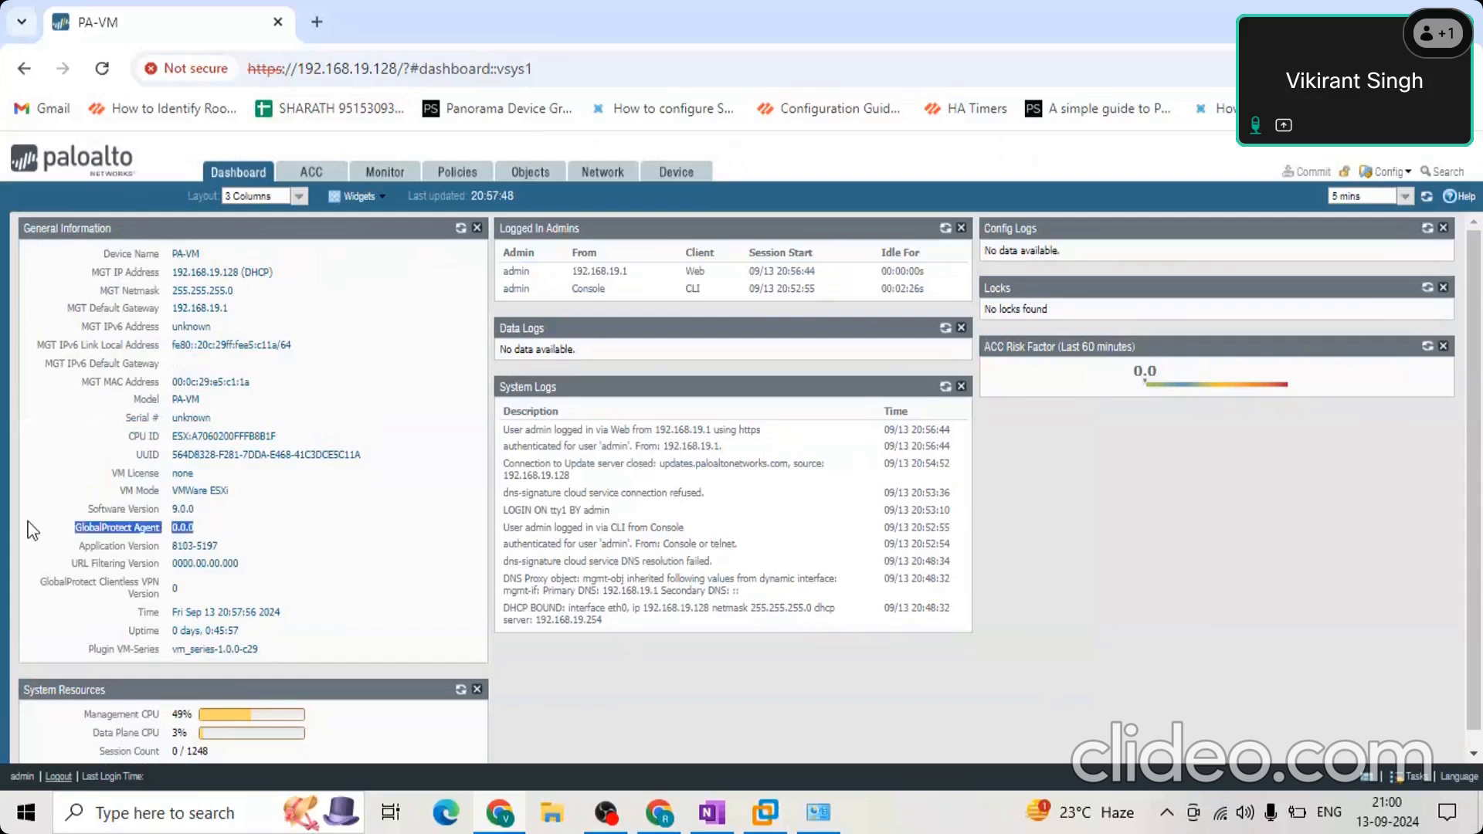
pyautogui.click(266, 581)
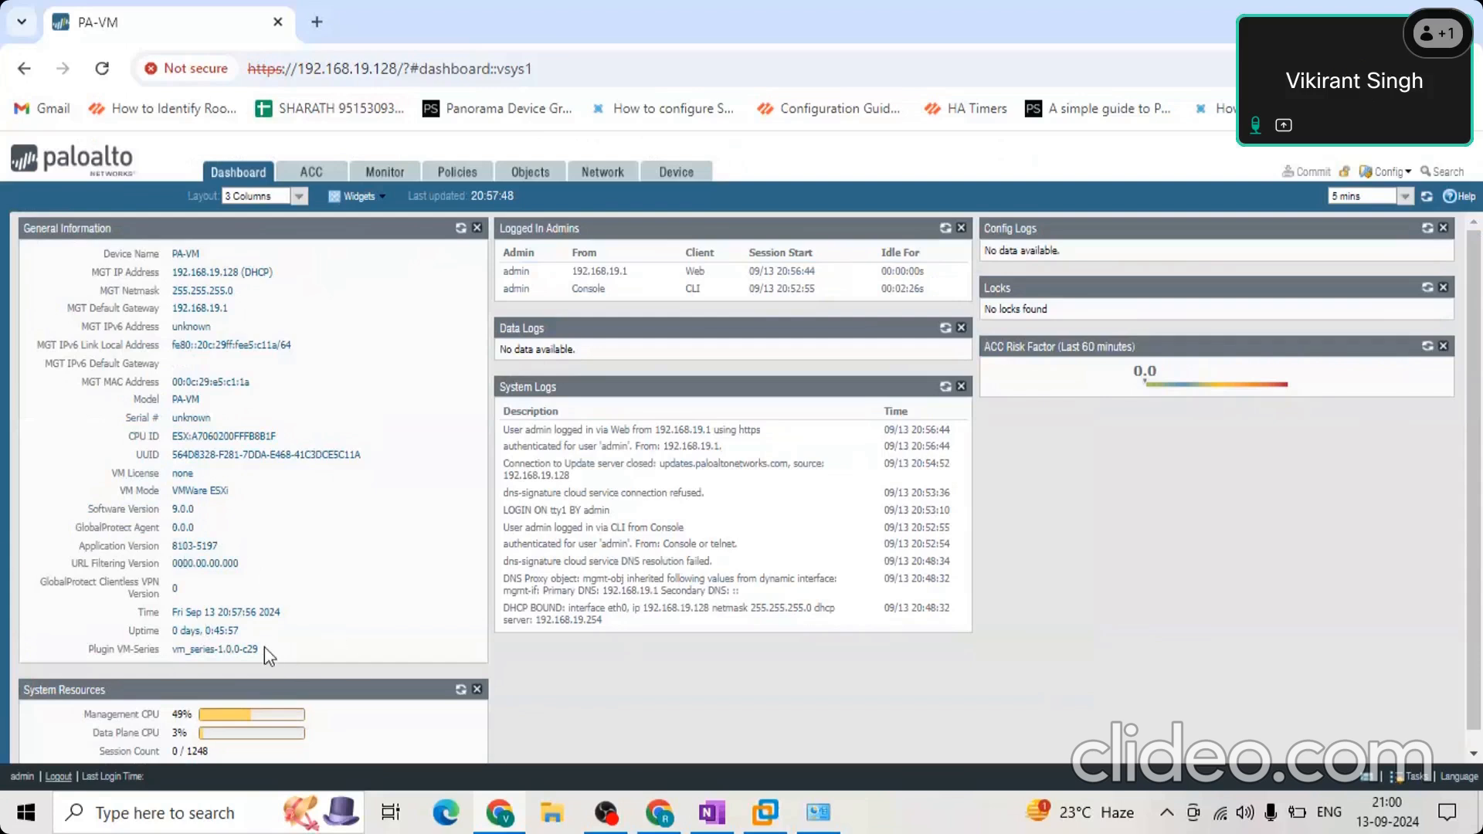
# Highlight the VM-Series plugin and uptime entries at the end of General Information.
pyautogui.tripleClick(130, 634)
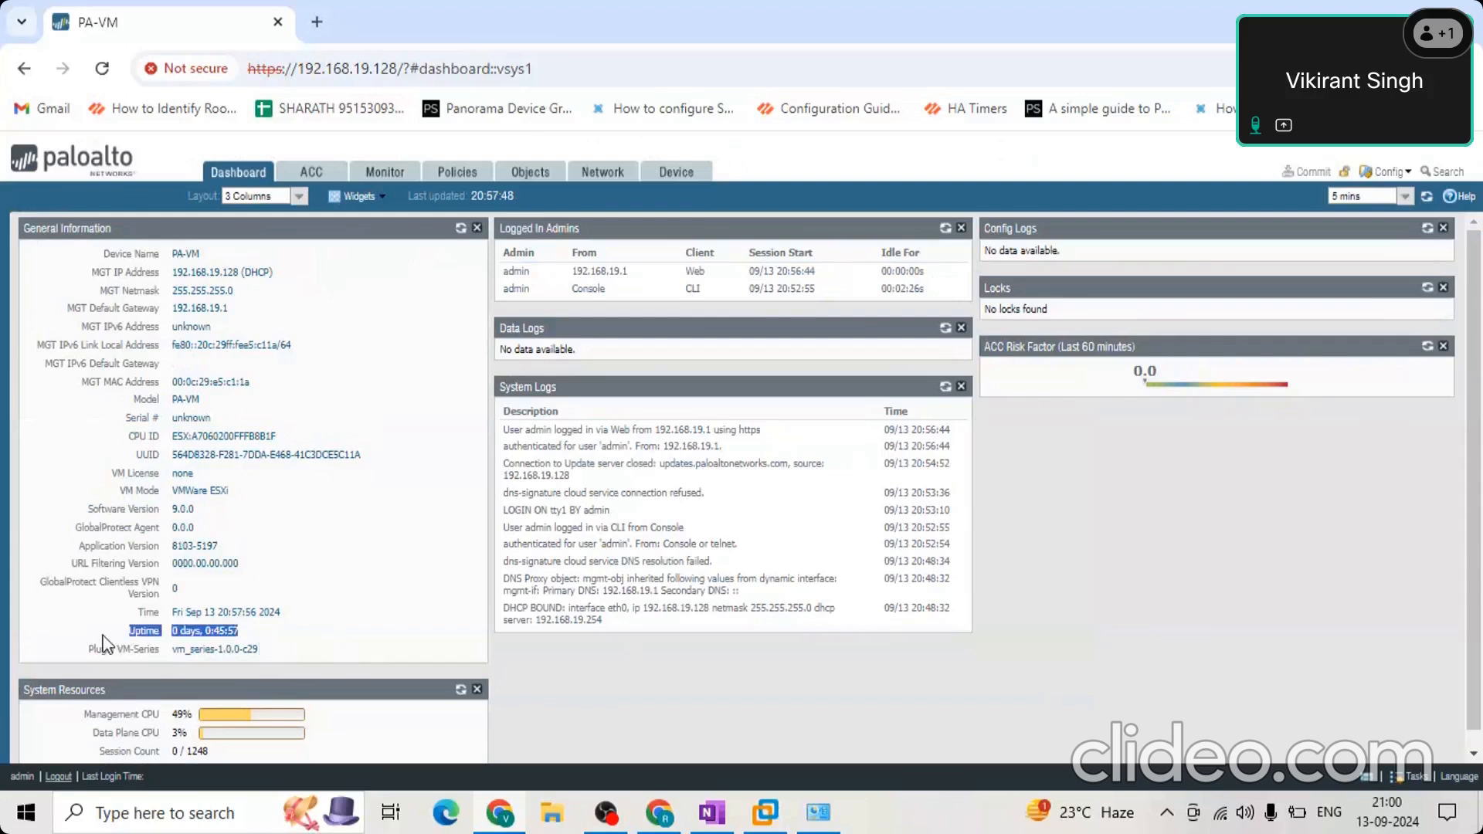
pyautogui.click(232, 639)
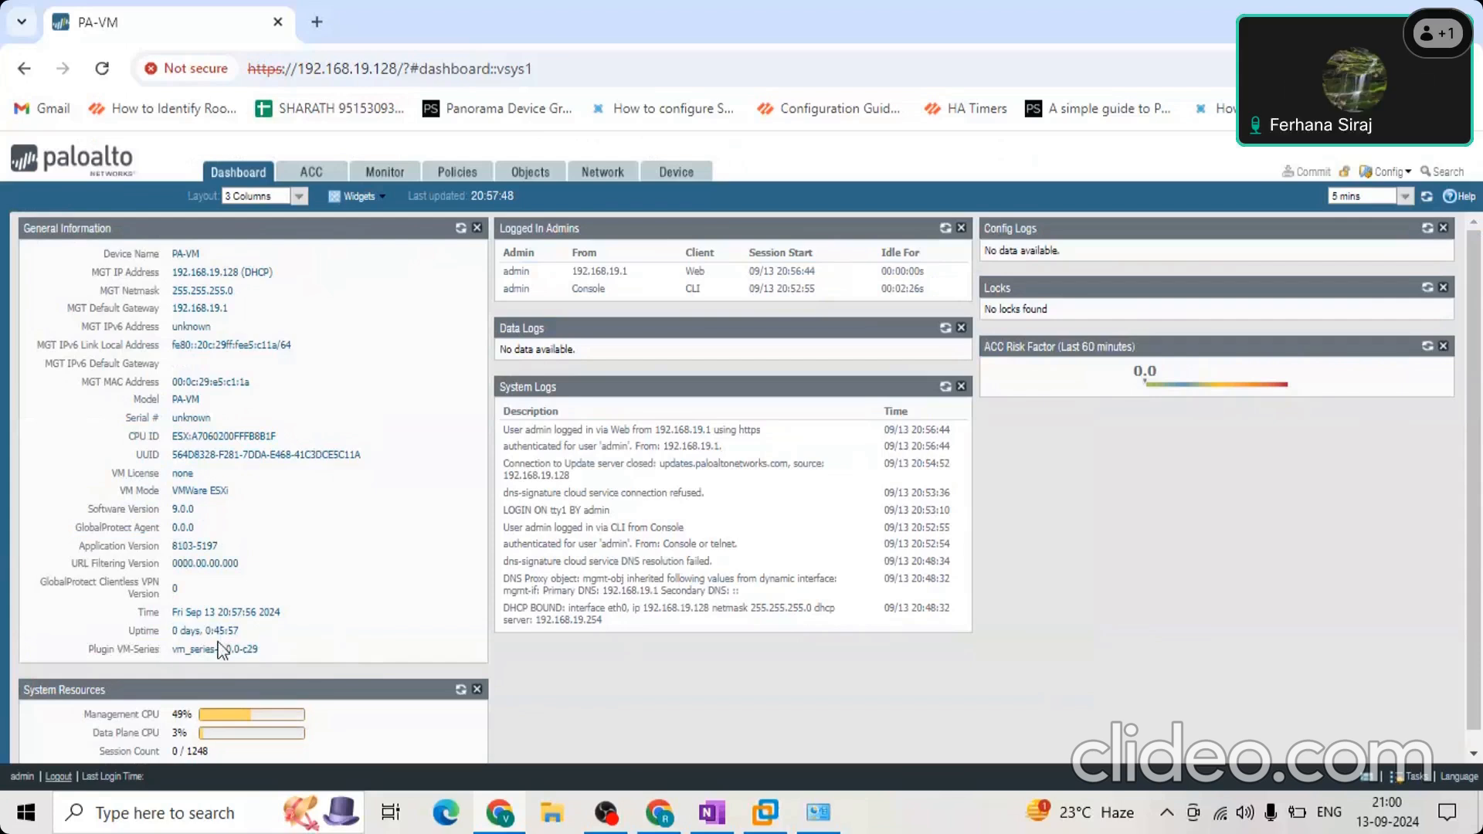
pyautogui.tripleClick(255, 648)
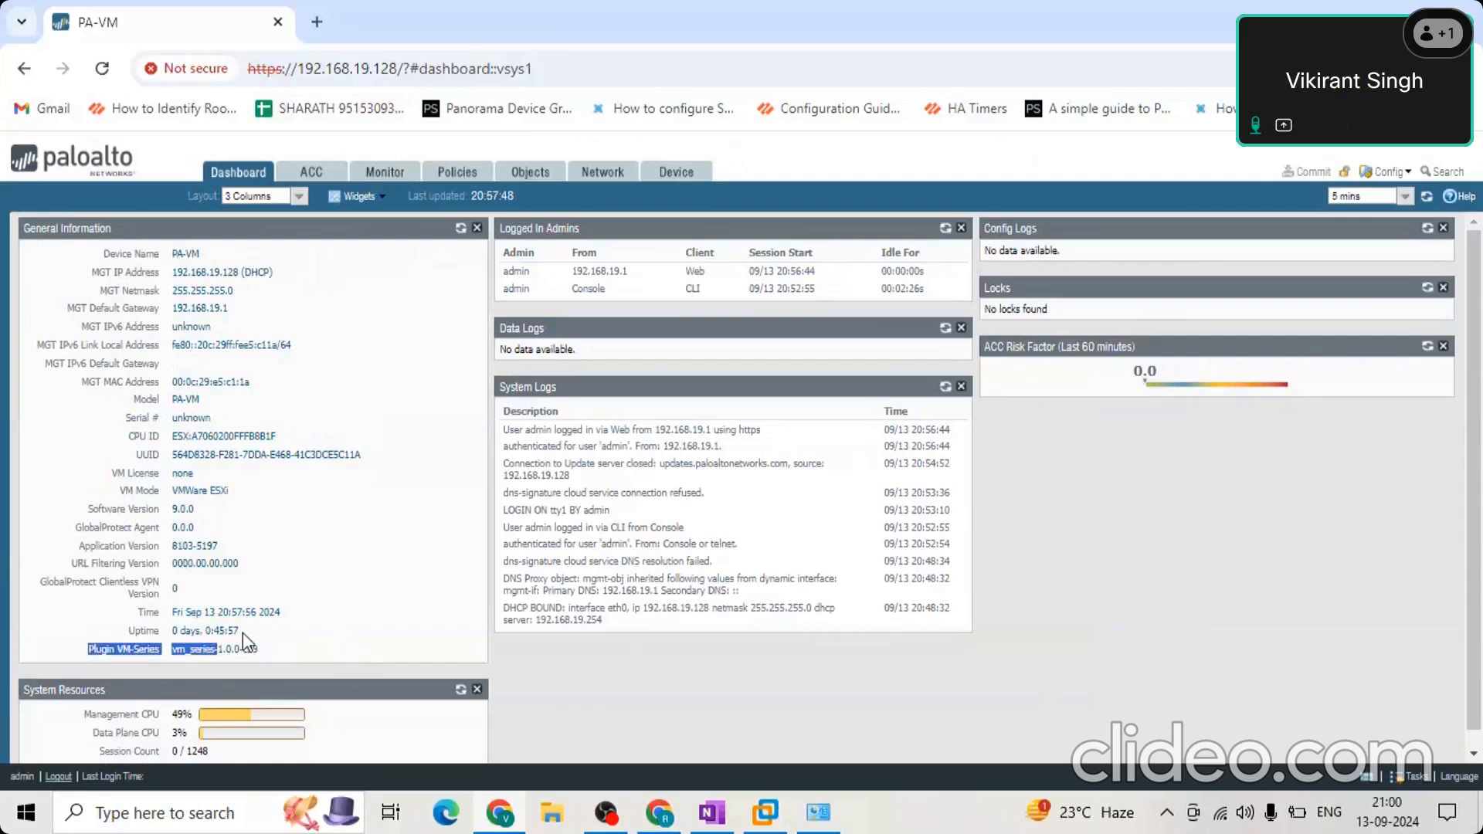
pyautogui.tripleClick(226, 630)
pyautogui.click(207, 630)
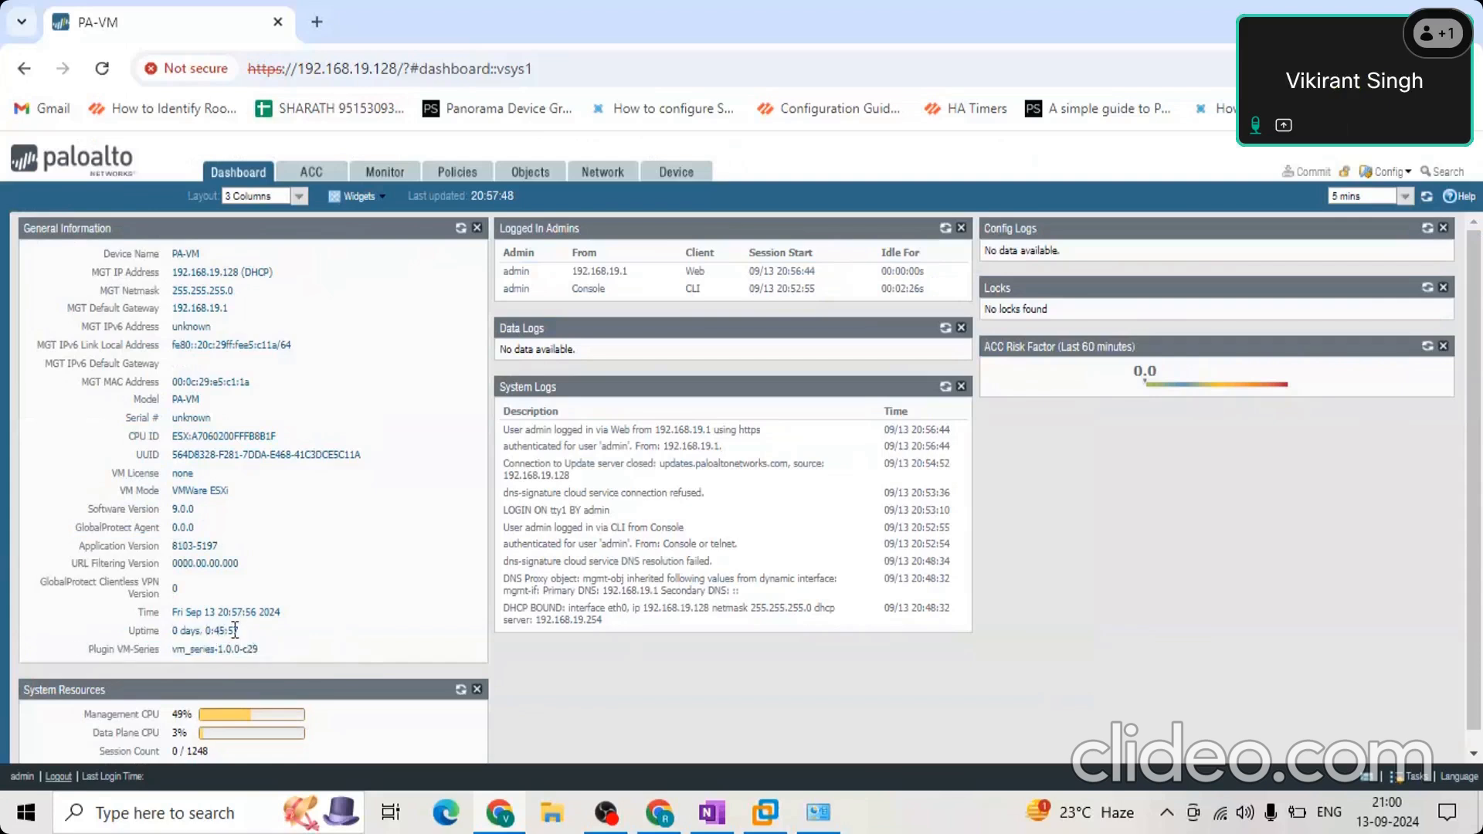
pyautogui.moveTo(258, 631); pyautogui.dragTo(178, 631)
pyautogui.click(243, 633)
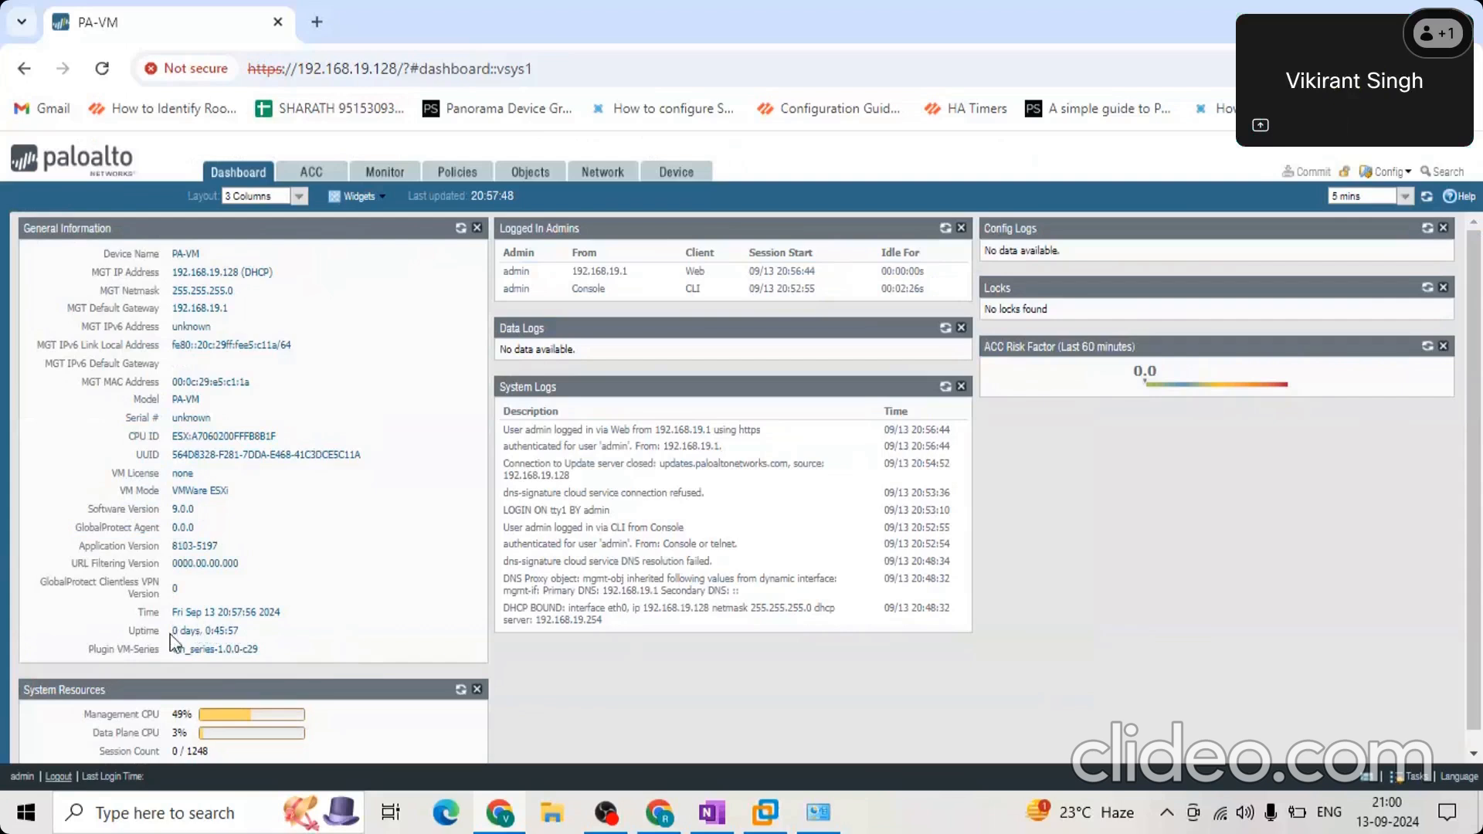
pyautogui.moveTo(248, 635); pyautogui.dragTo(155, 638)
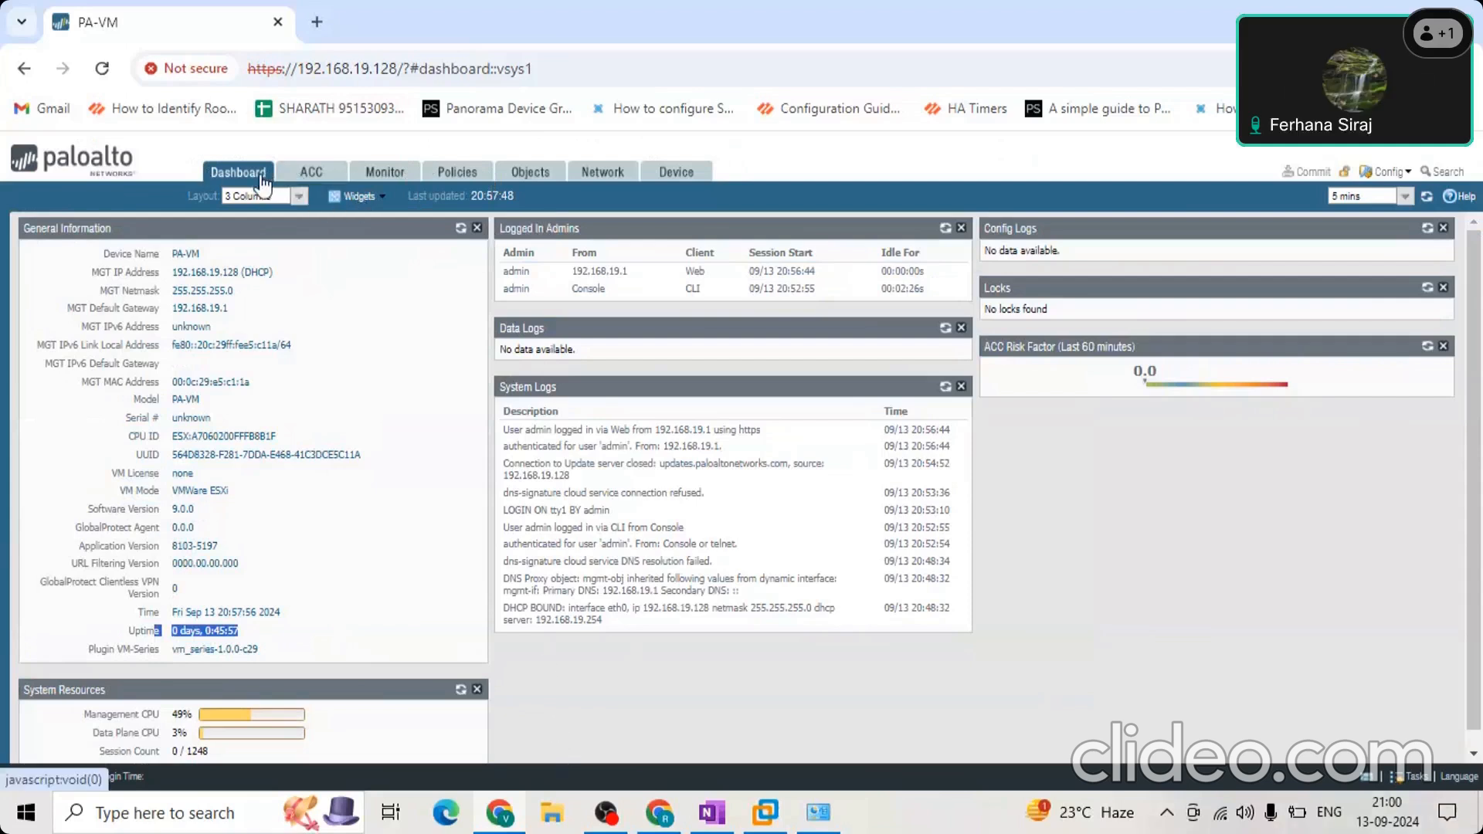
# Point out the firewall's main configuration sections and reload the dashboard data.
pyautogui.click(425, 144)
pyautogui.moveTo(425, 142); pyautogui.dragTo(767, 169)
pyautogui.click(702, 202)
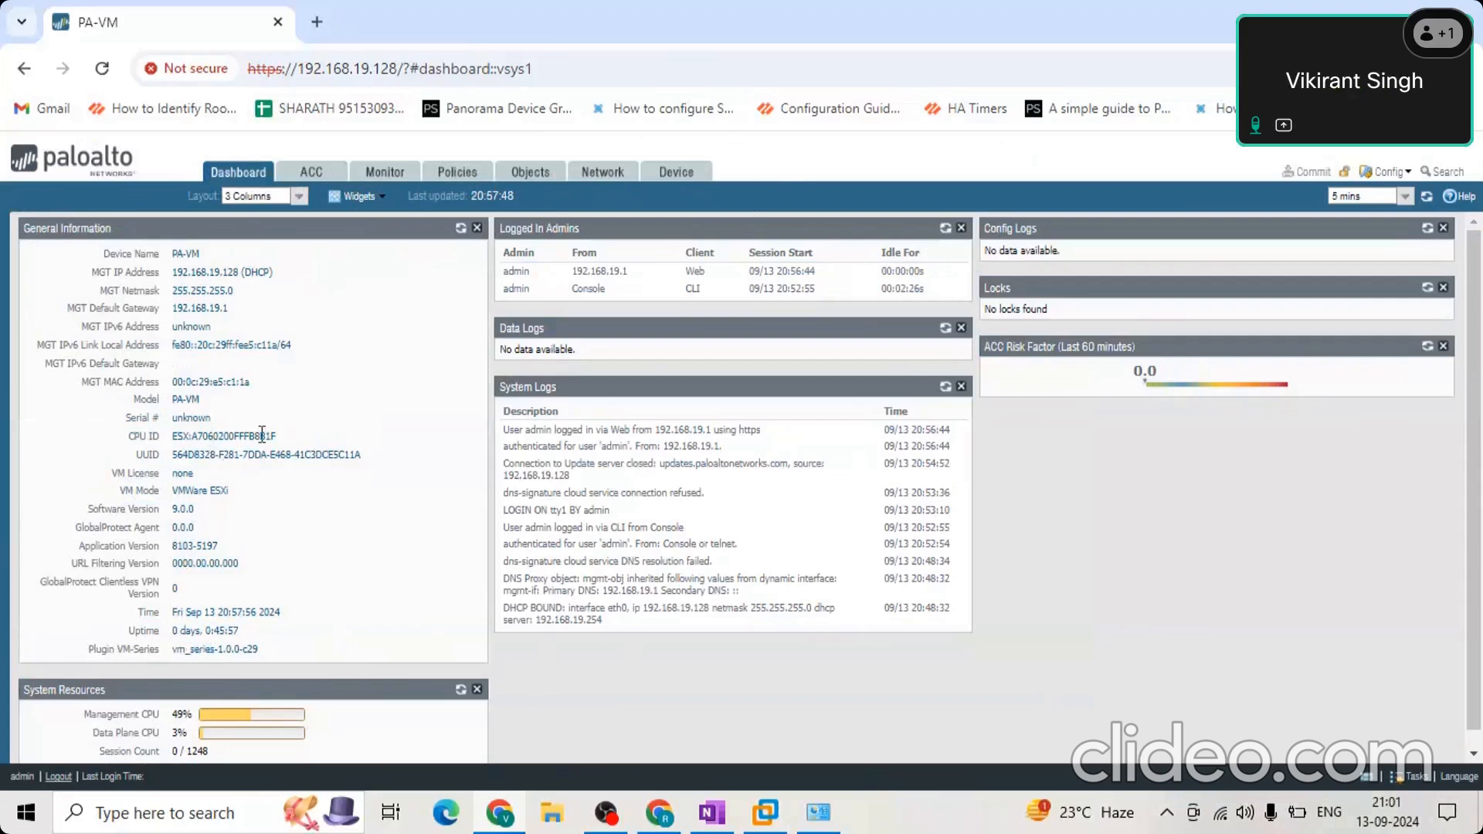
pyautogui.click(237, 171)
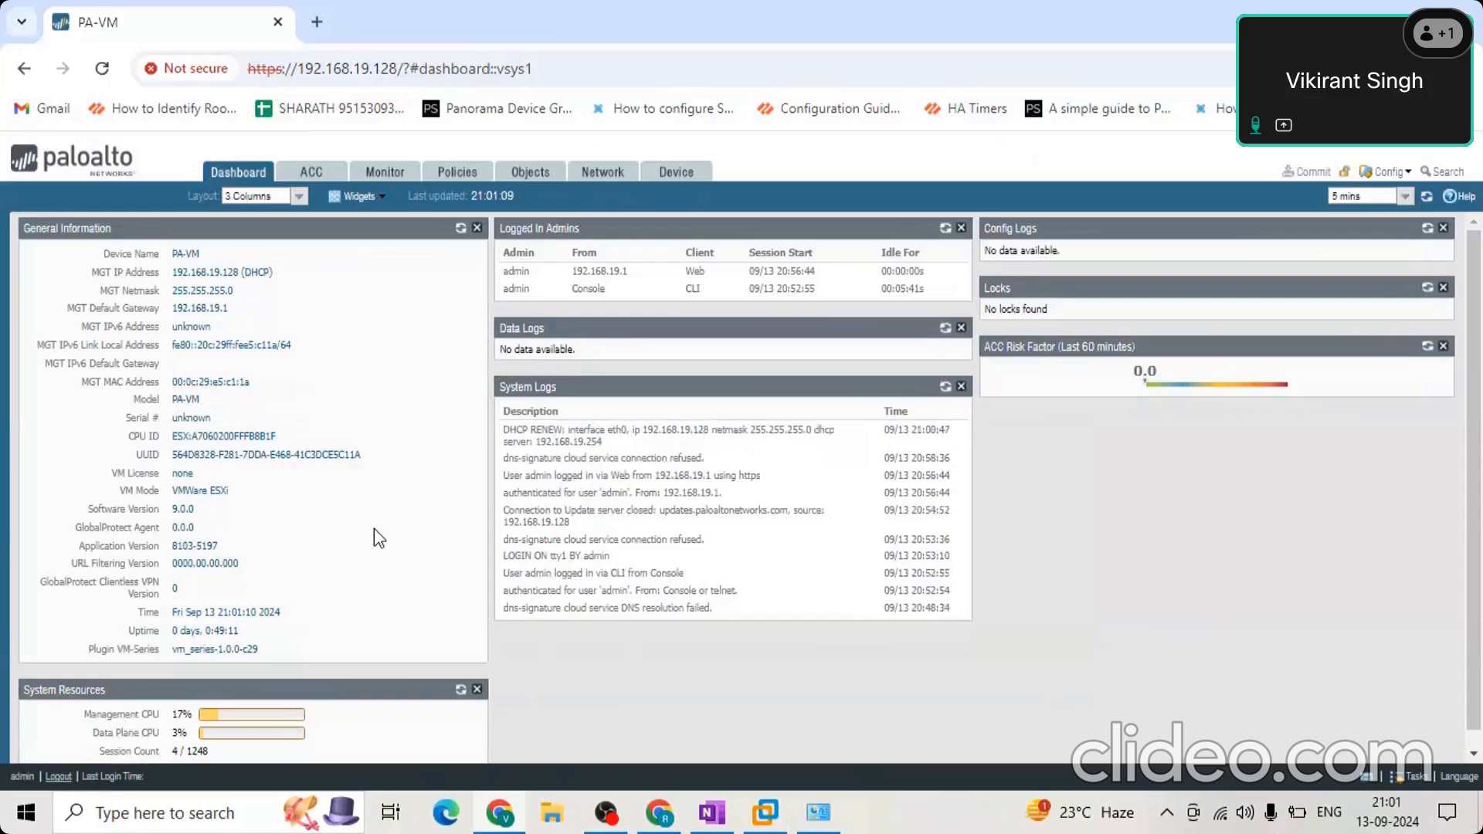
# Add the Top Applications and Top High Risk Applications widgets to the dashboard.
pyautogui.click(374, 204)
pyautogui.moveTo(383, 226)
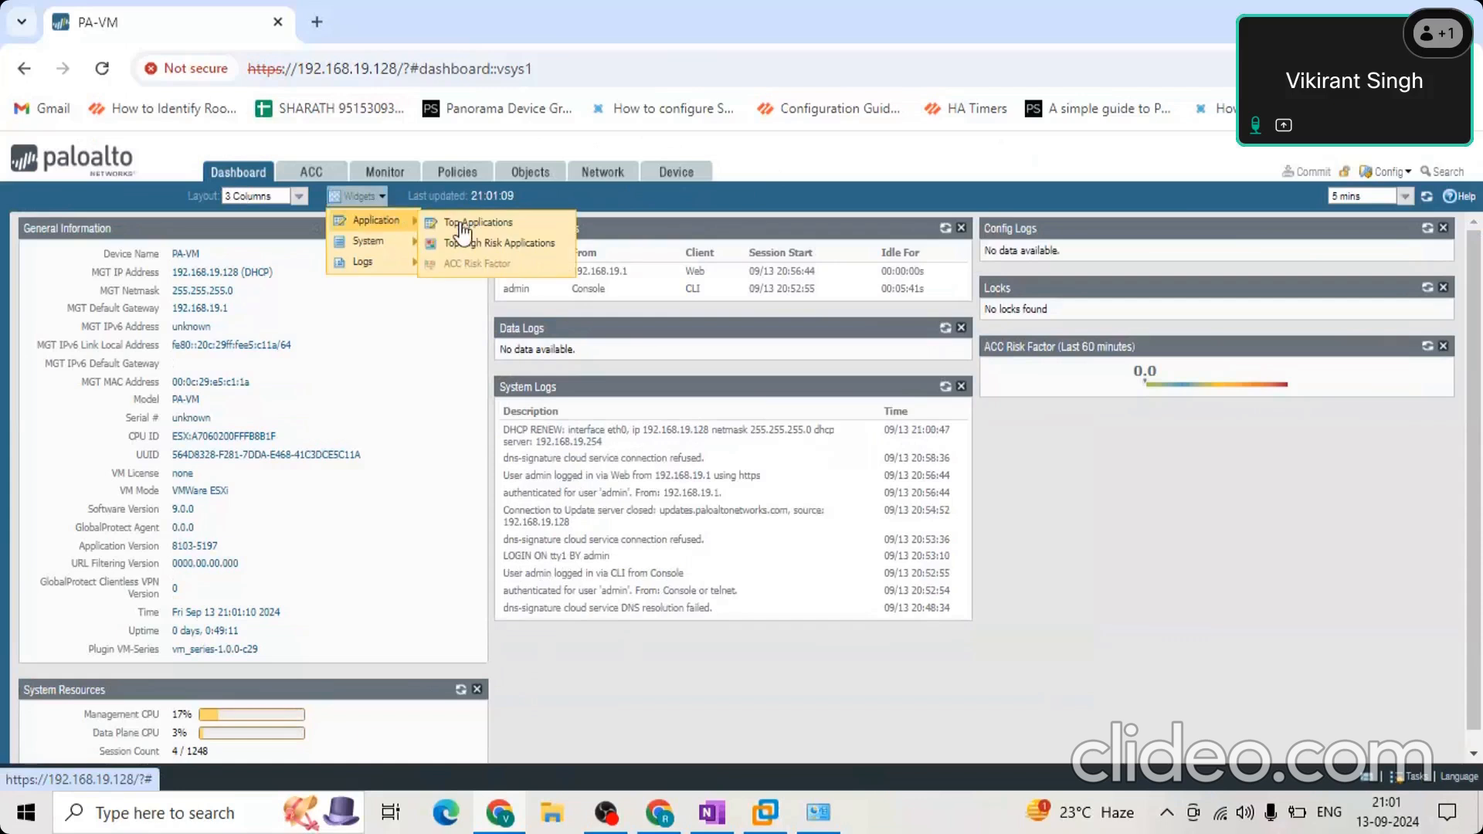
pyautogui.click(467, 224)
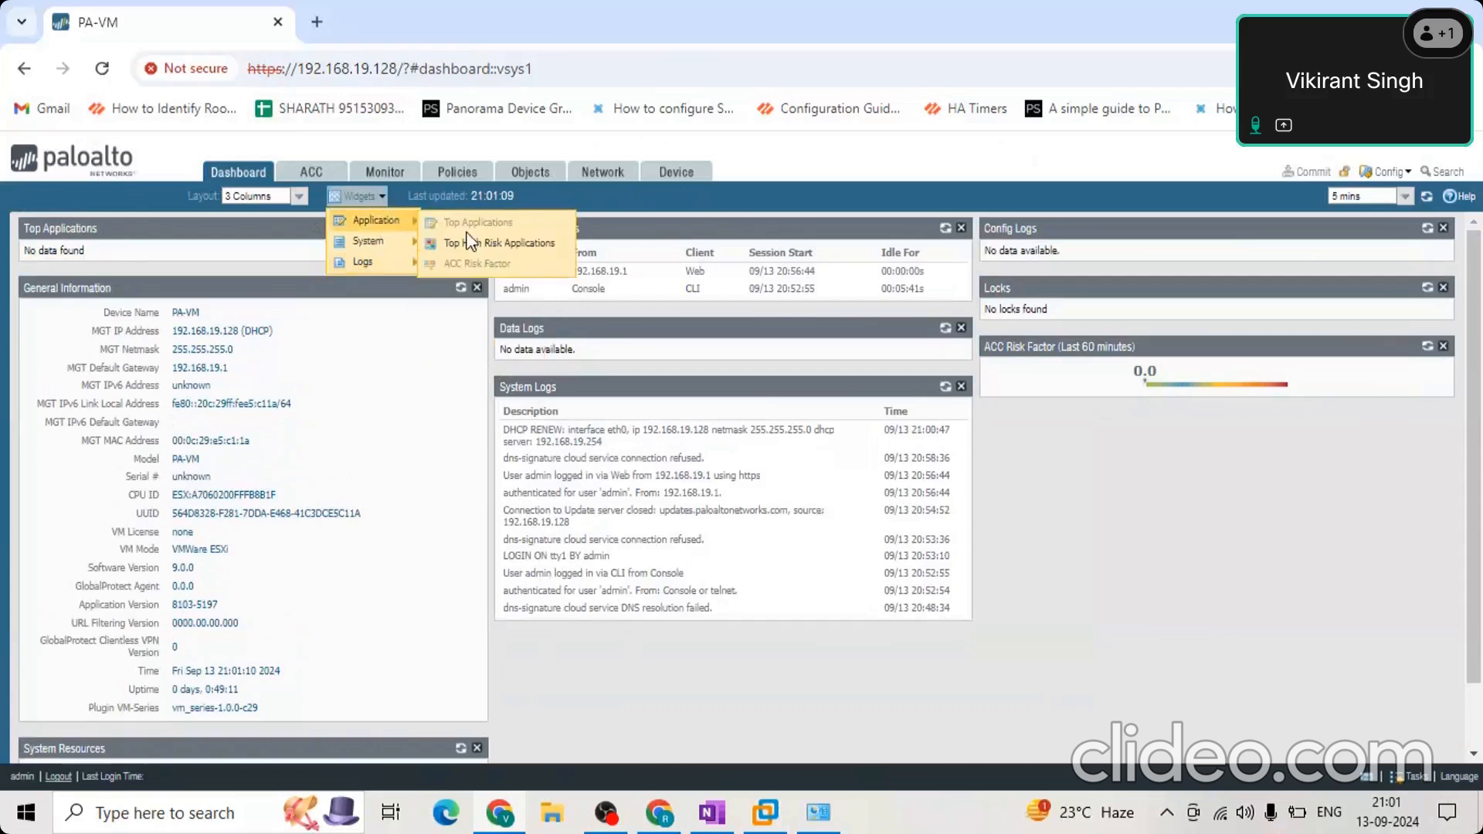
pyautogui.click(488, 258)
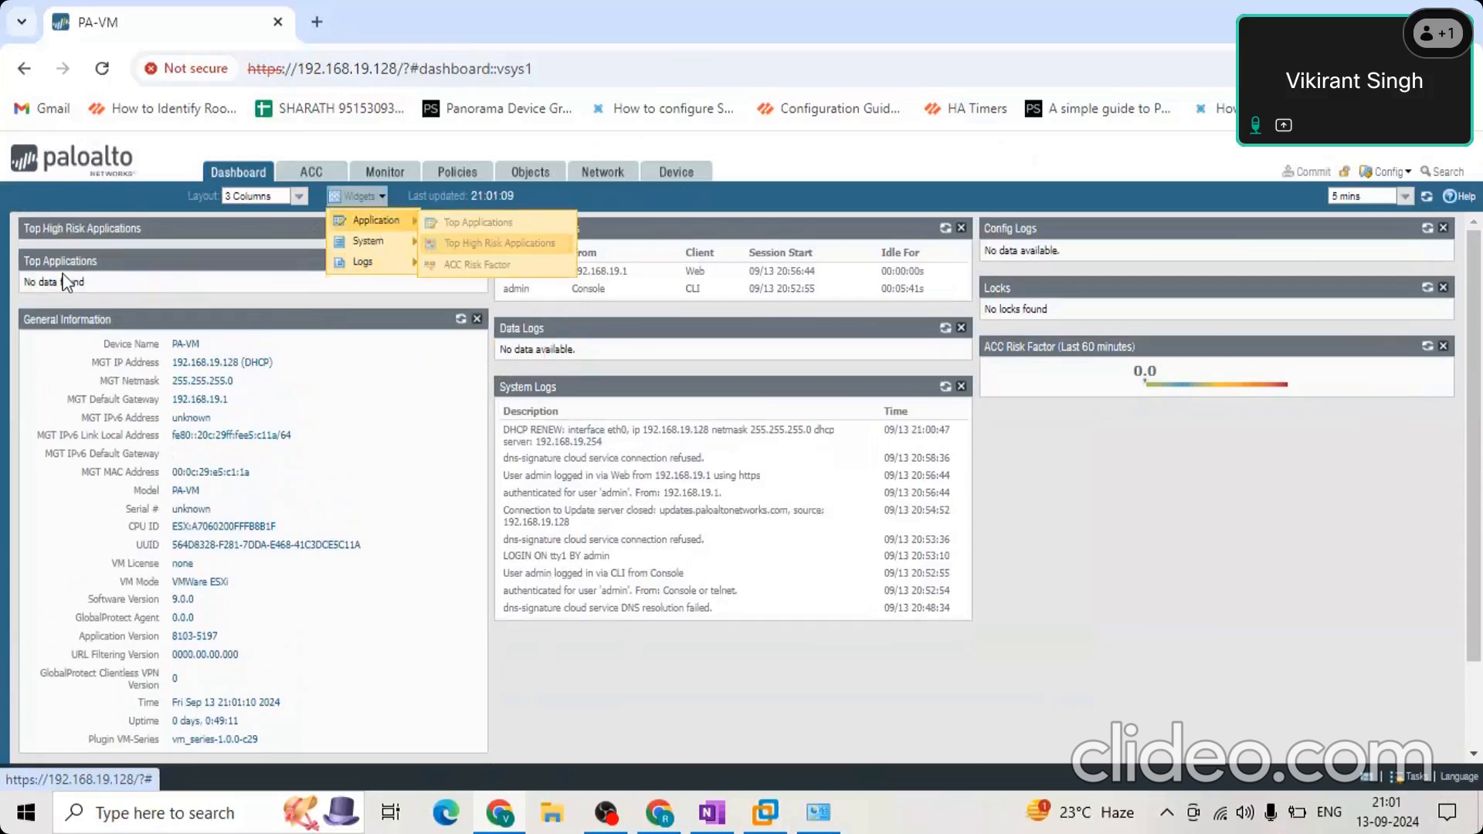
# Add the Interfaces and High Availability system widgets to the dashboard.
pyautogui.click(339, 199)
pyautogui.click(339, 199)
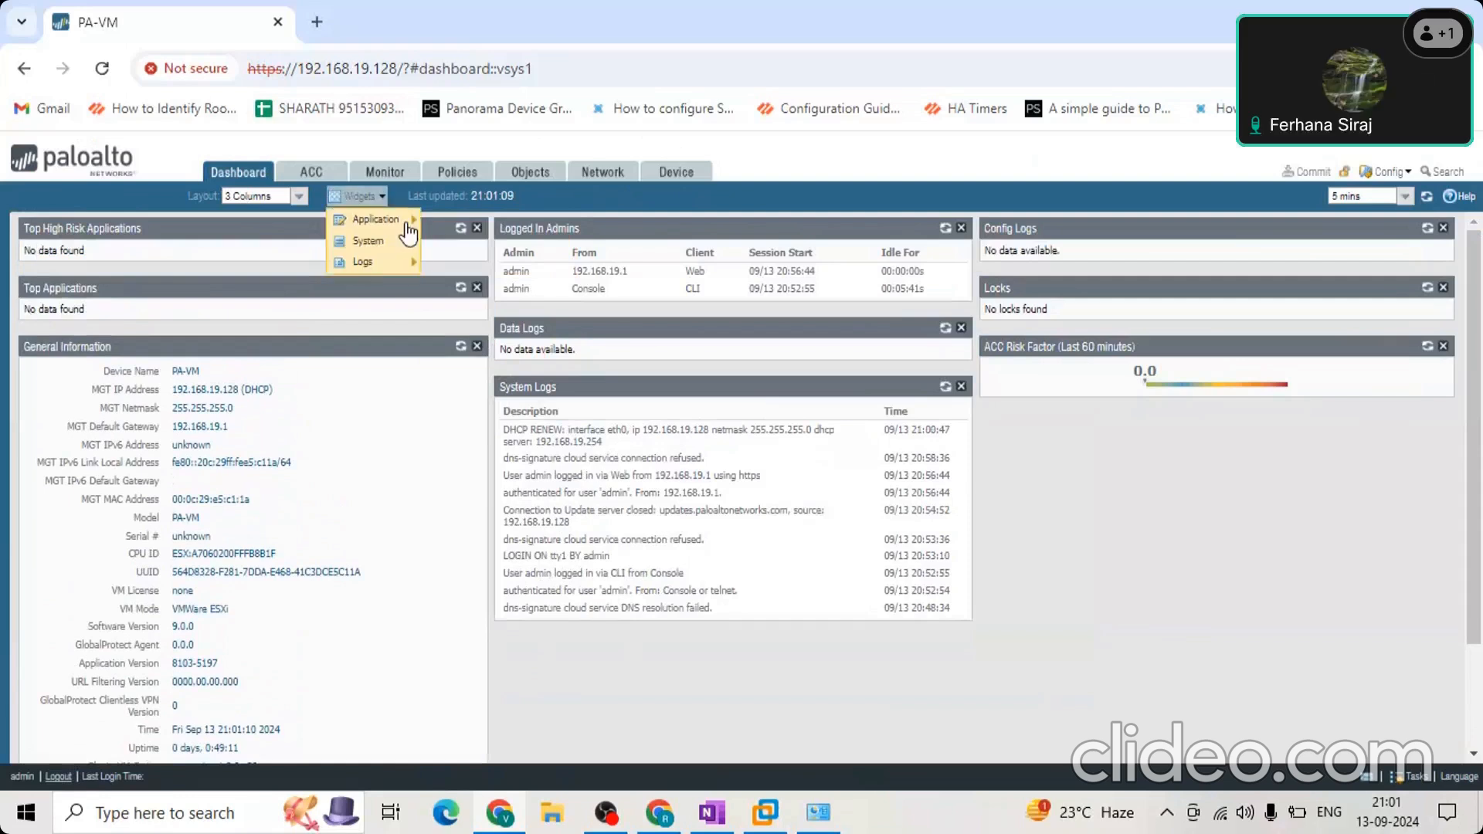
pyautogui.moveTo(390, 247)
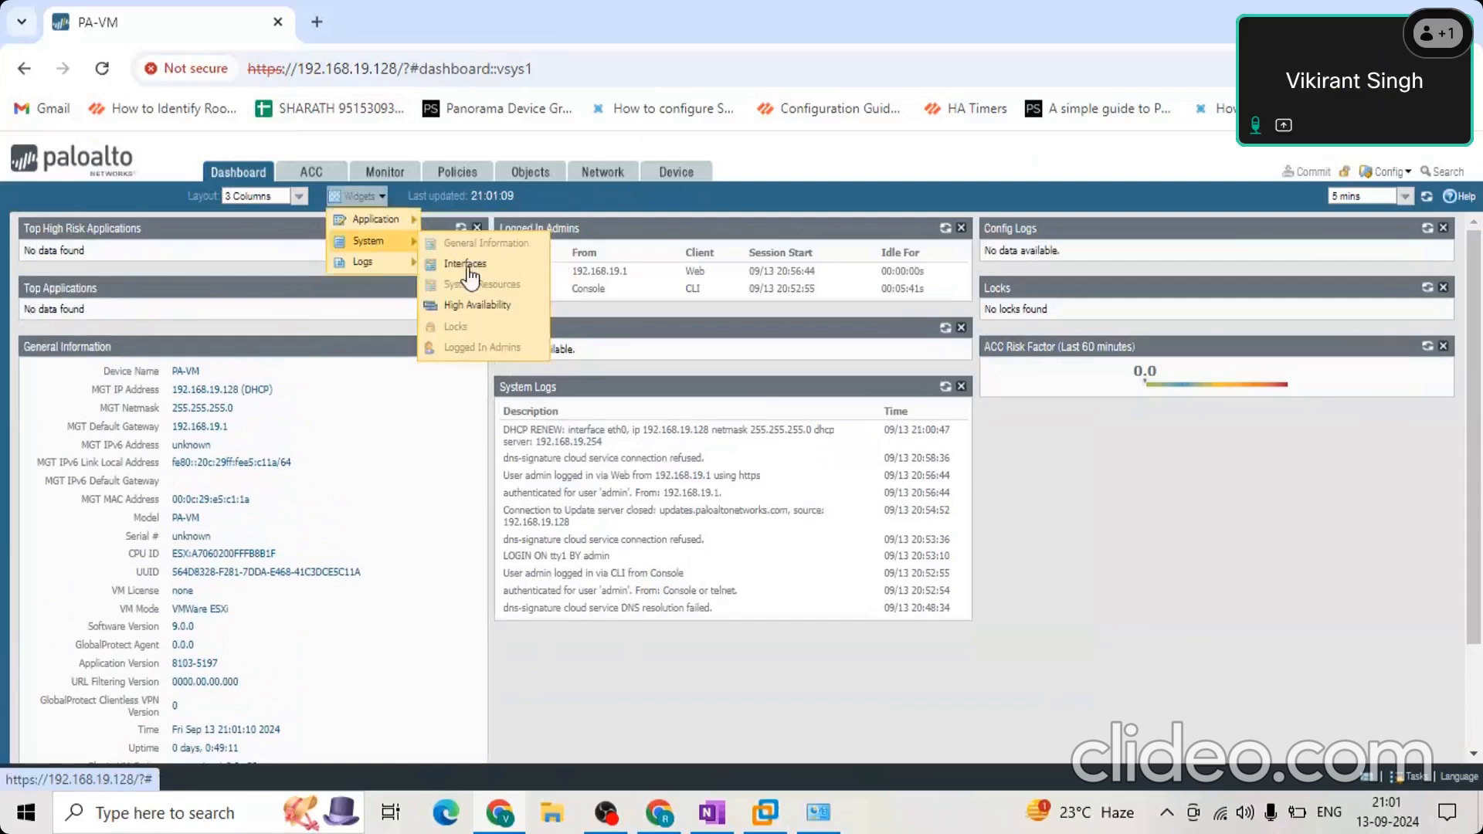
pyautogui.click(467, 265)
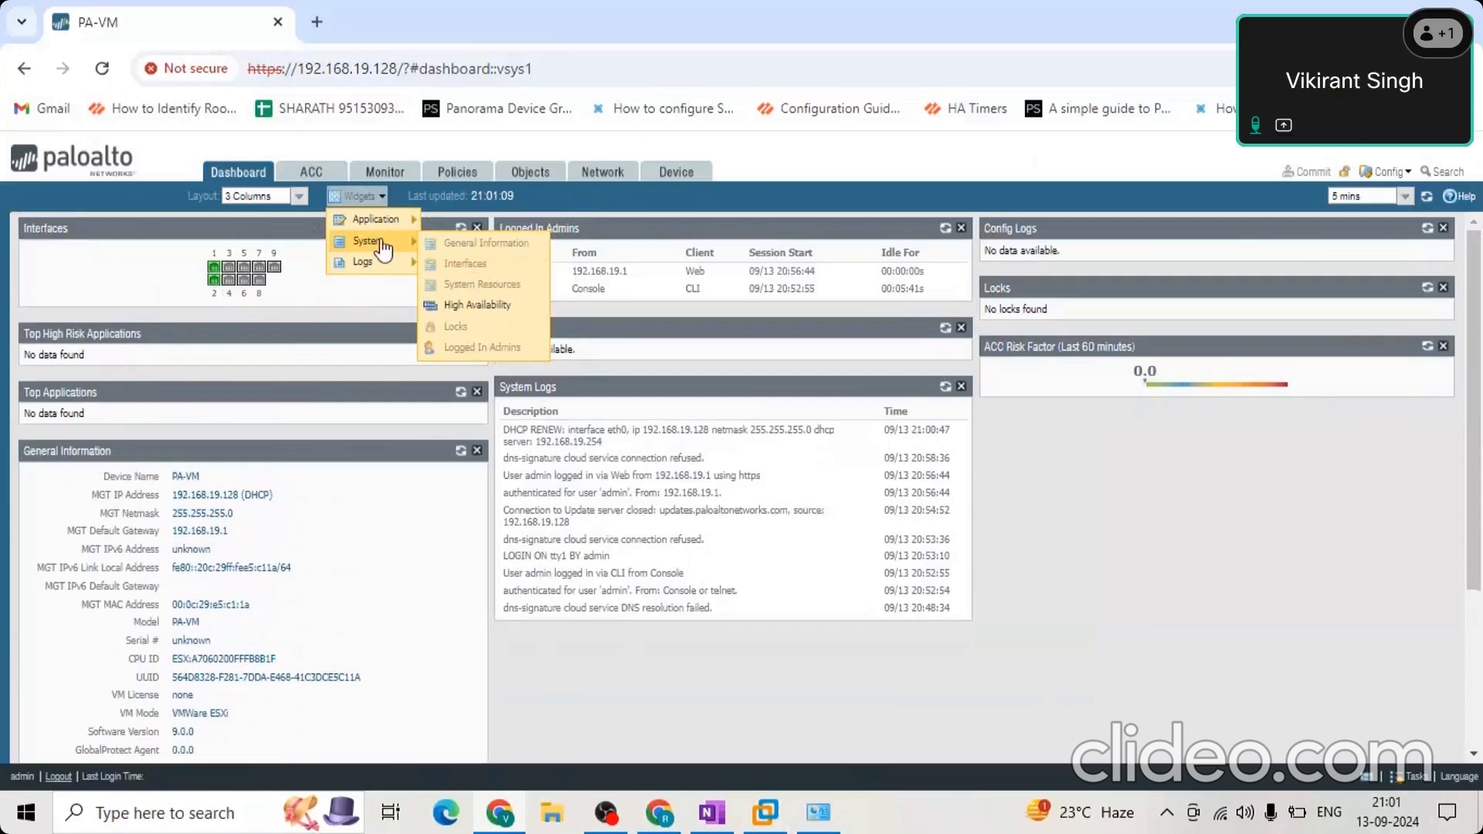
pyautogui.click(472, 307)
pyautogui.click(172, 258)
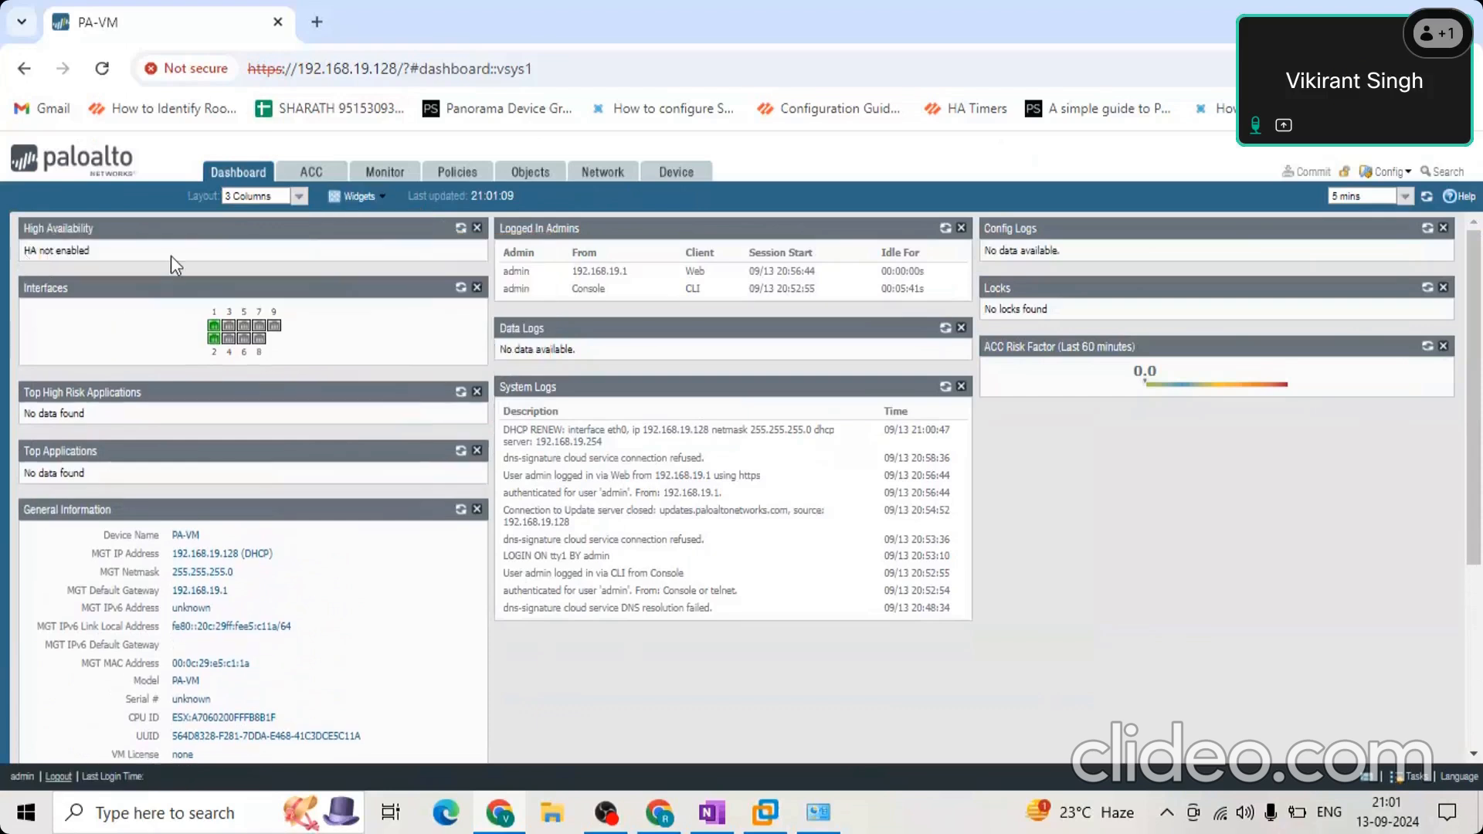
# Add the URL Filtering Logs and Threat Logs widgets to the dashboard.
pyautogui.click(357, 197)
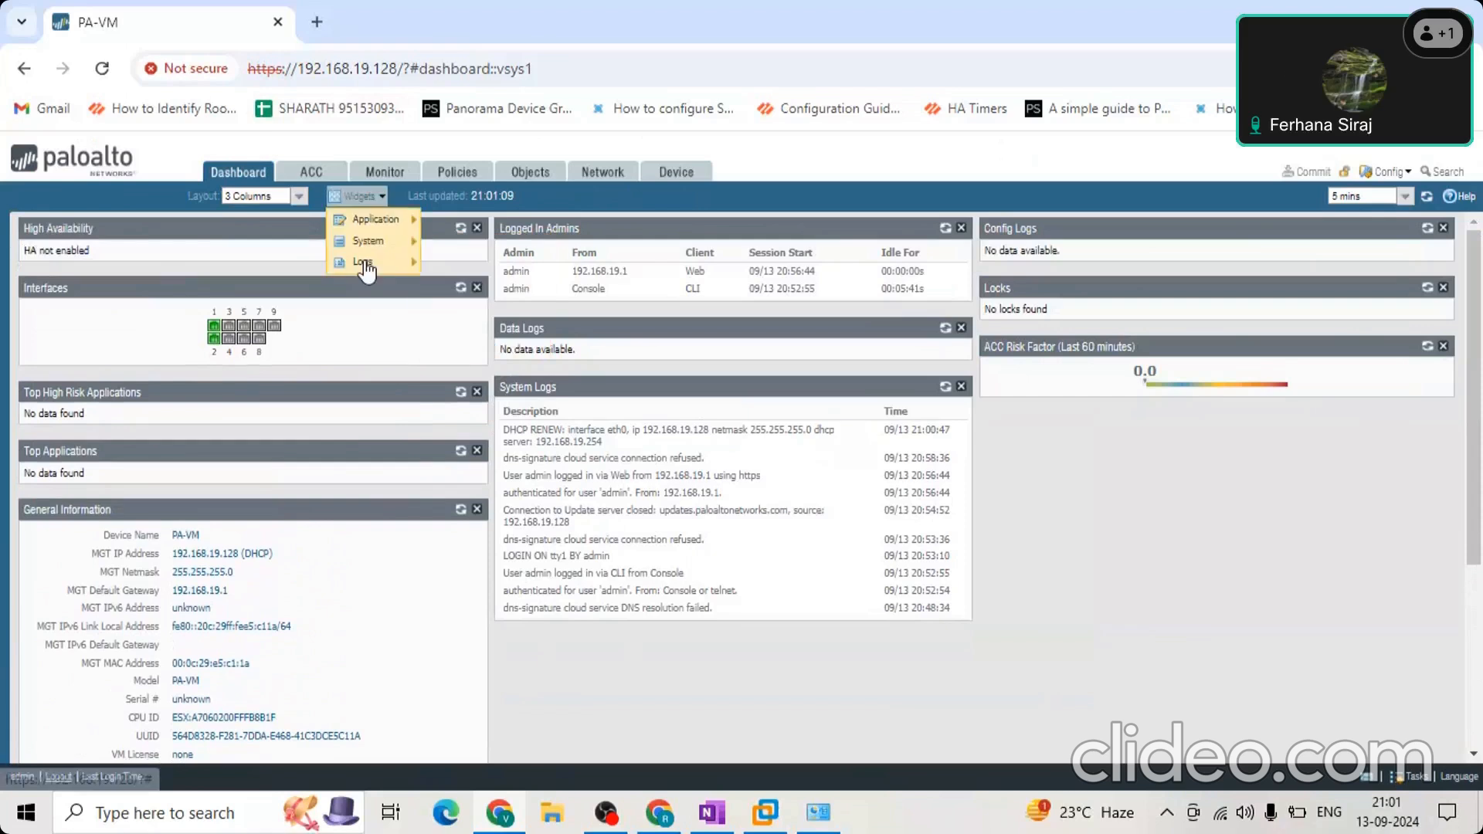
pyautogui.click(363, 264)
pyautogui.click(364, 197)
pyautogui.moveTo(387, 263)
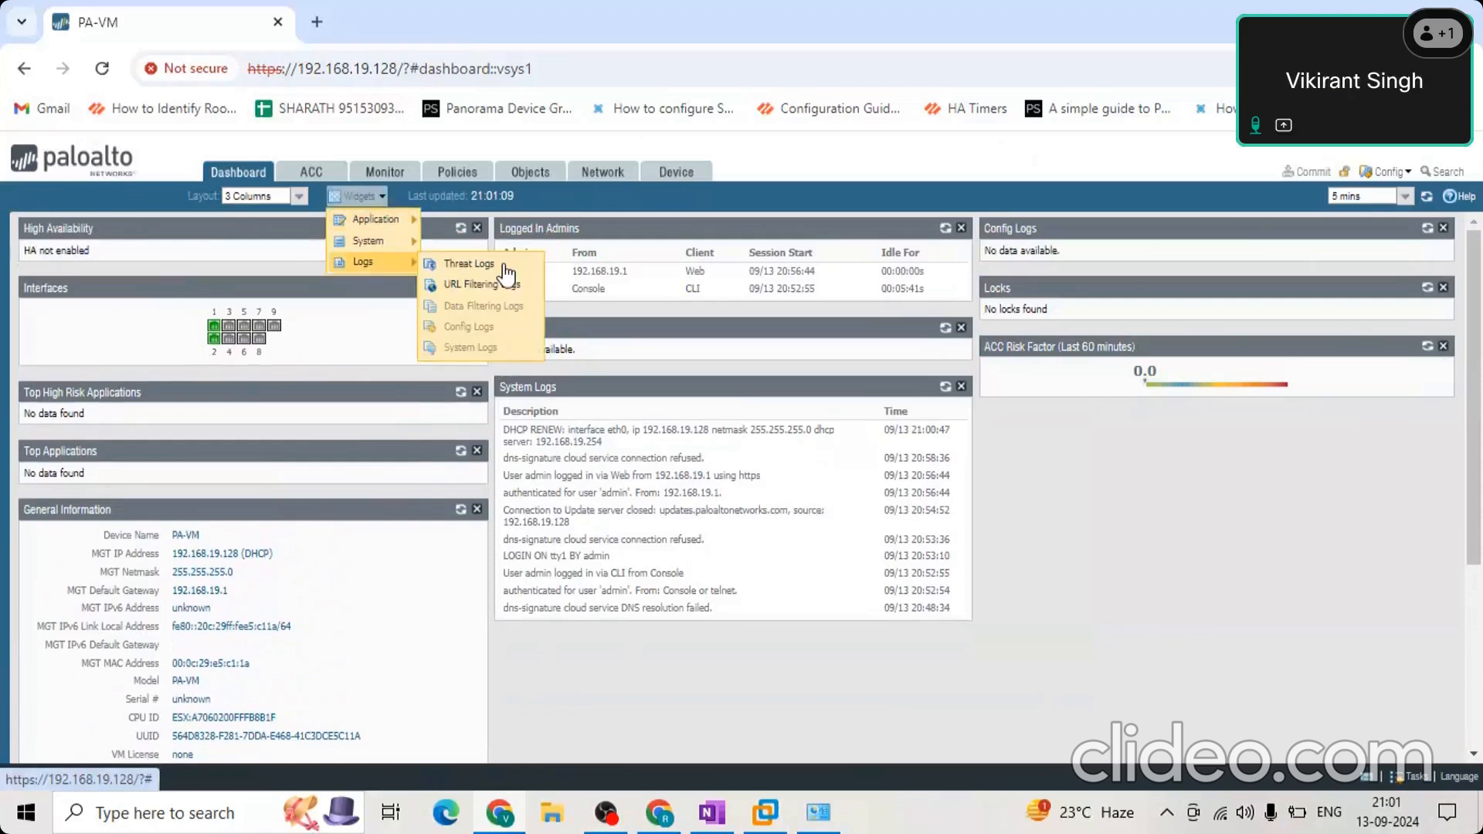
pyautogui.click(470, 287)
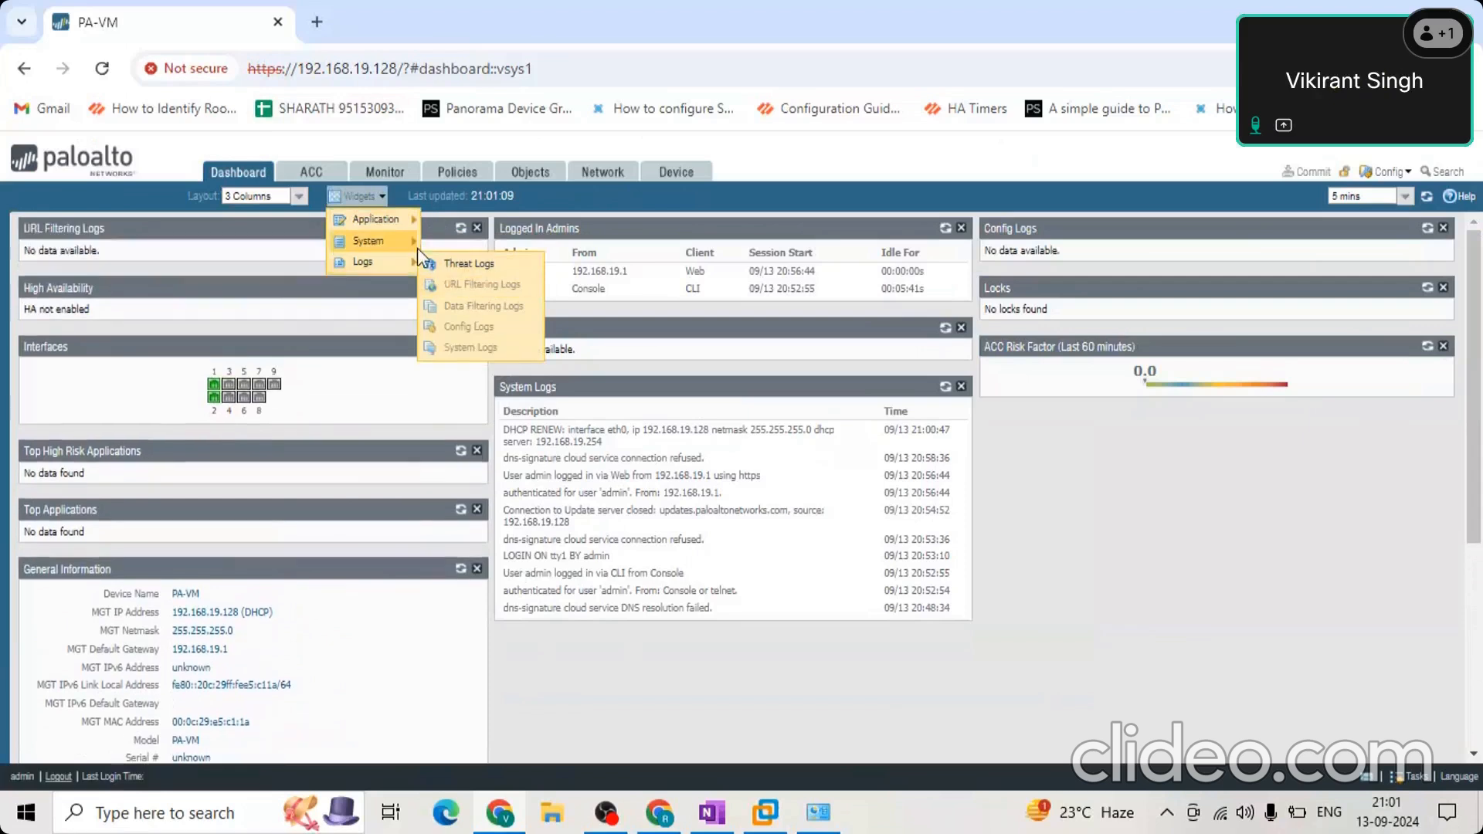
pyautogui.moveTo(371, 245)
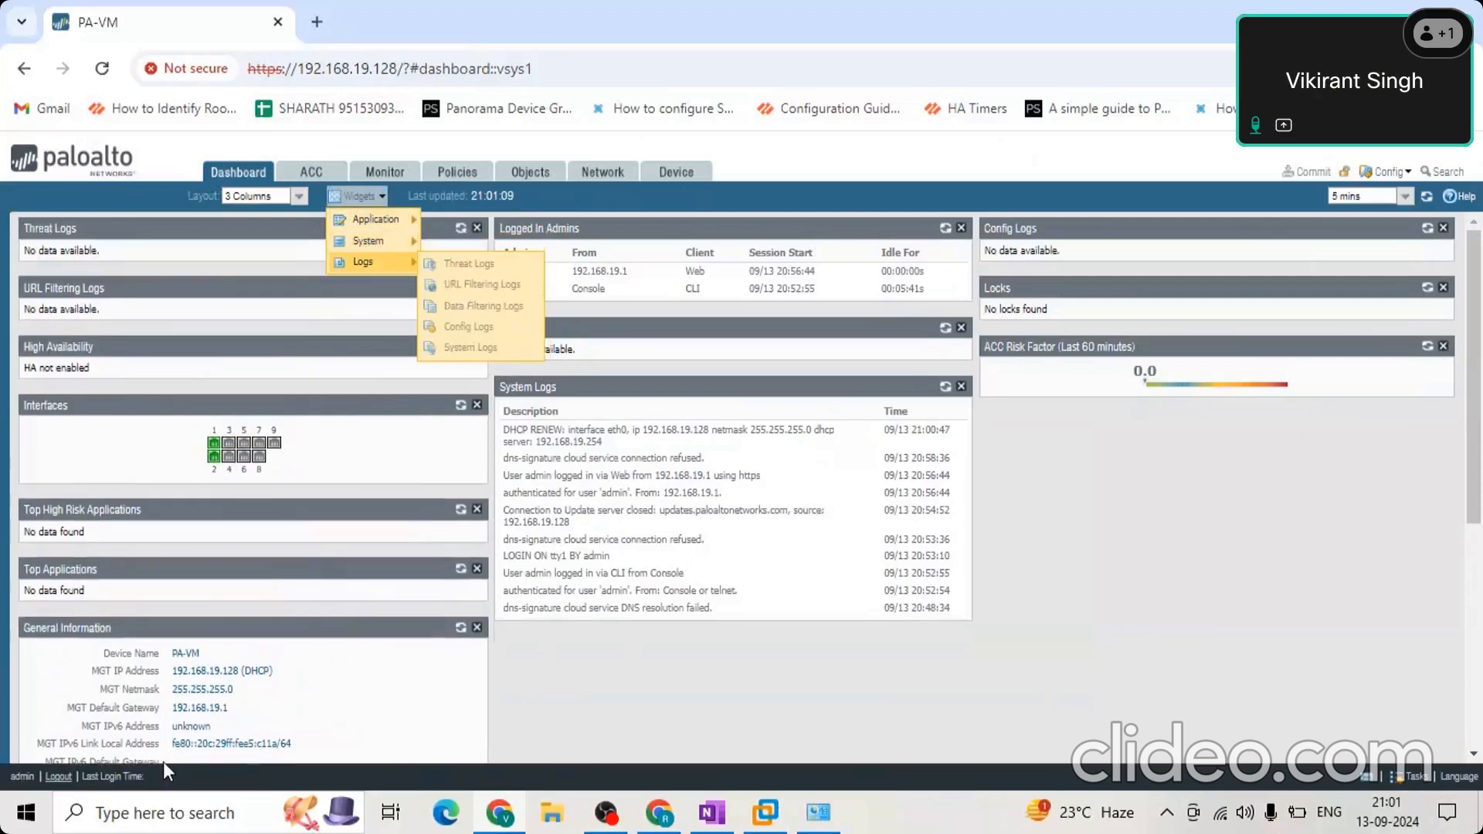
pyautogui.click(376, 200)
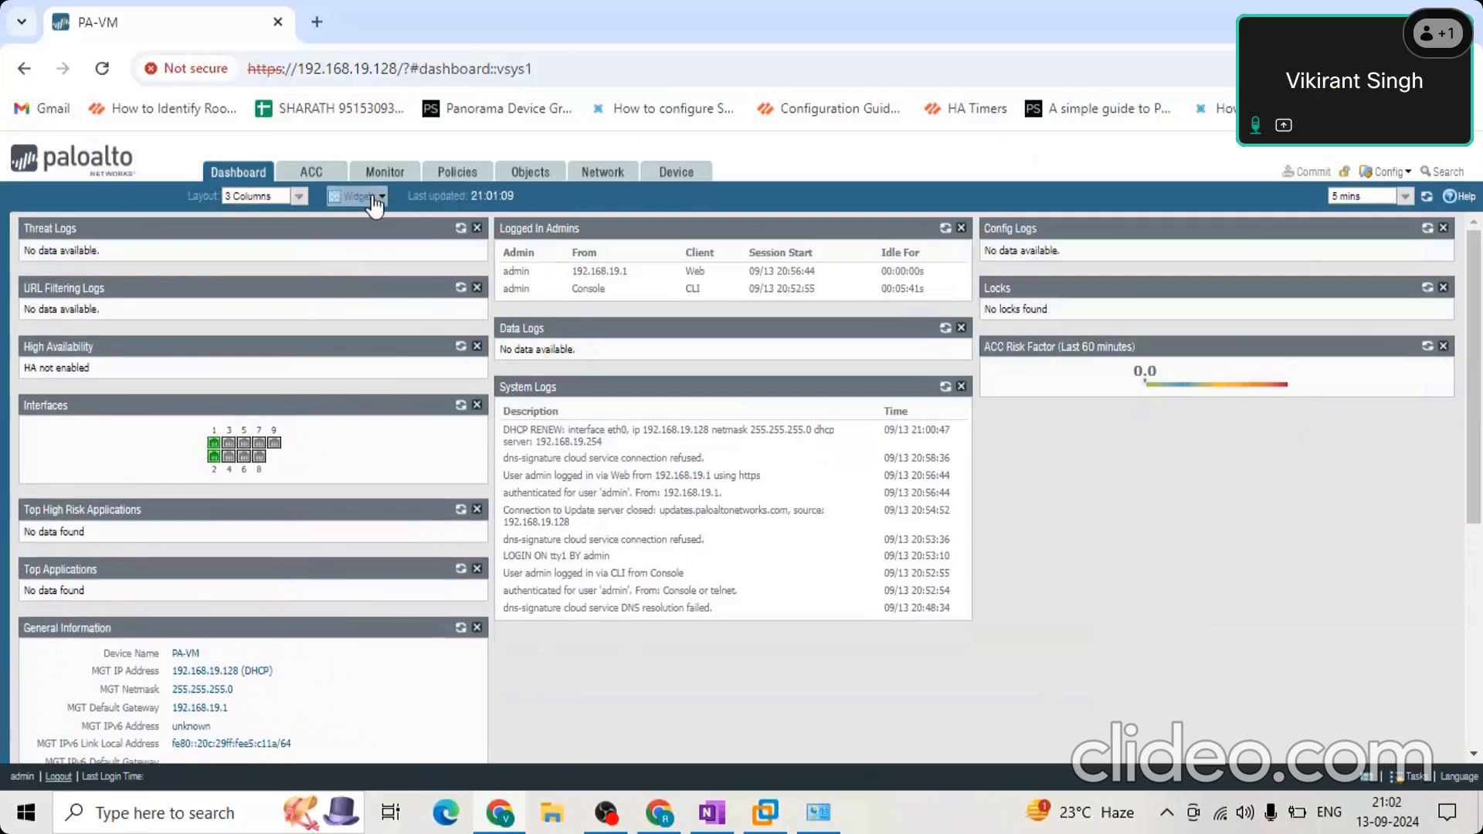
pyautogui.click(374, 199)
pyautogui.click(1205, 598)
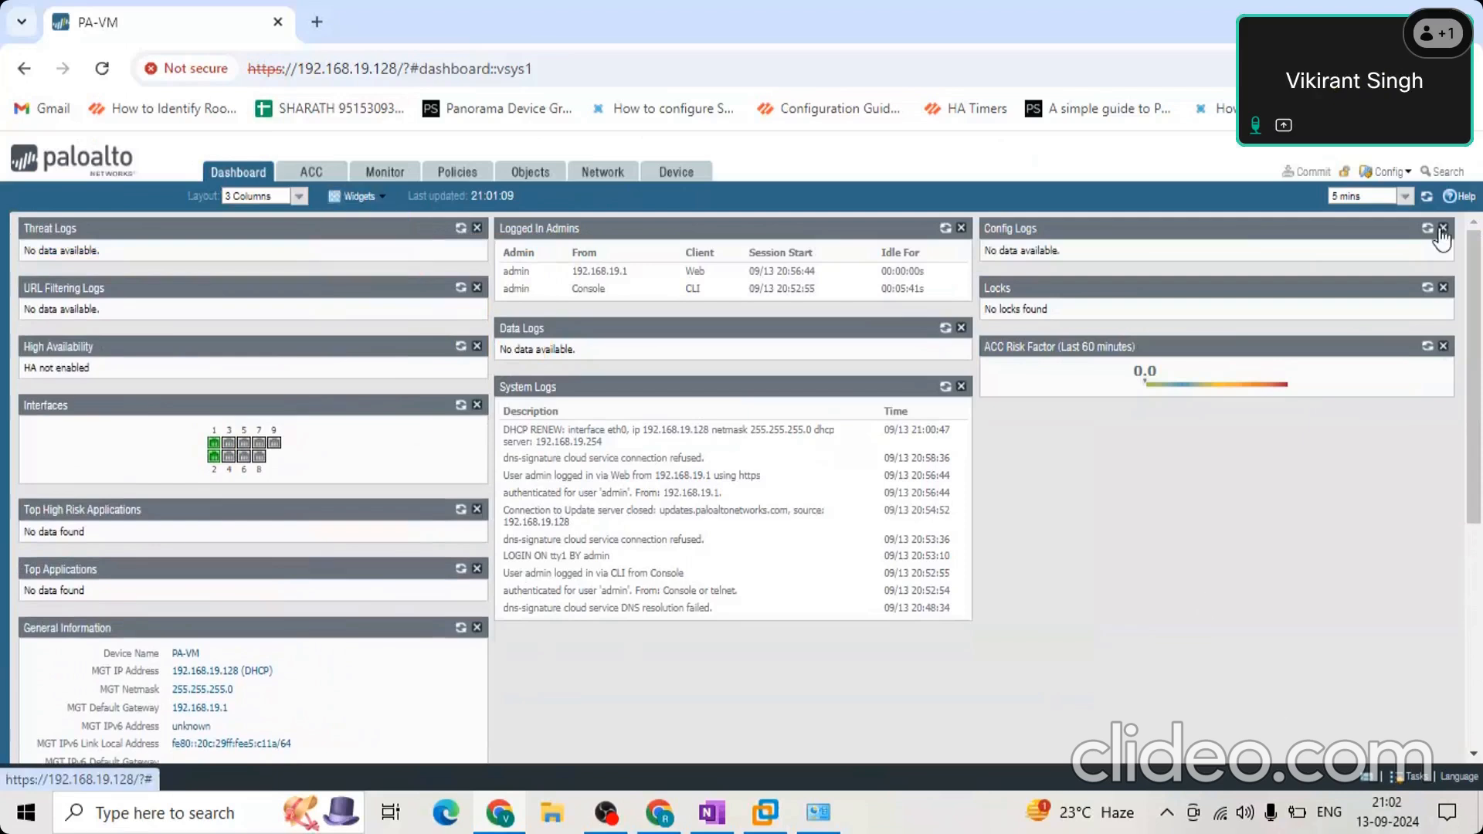
# Remove the Config Logs, Locks and ACC Risk Factor widgets from the dashboard's third column.
pyautogui.click(1443, 228)
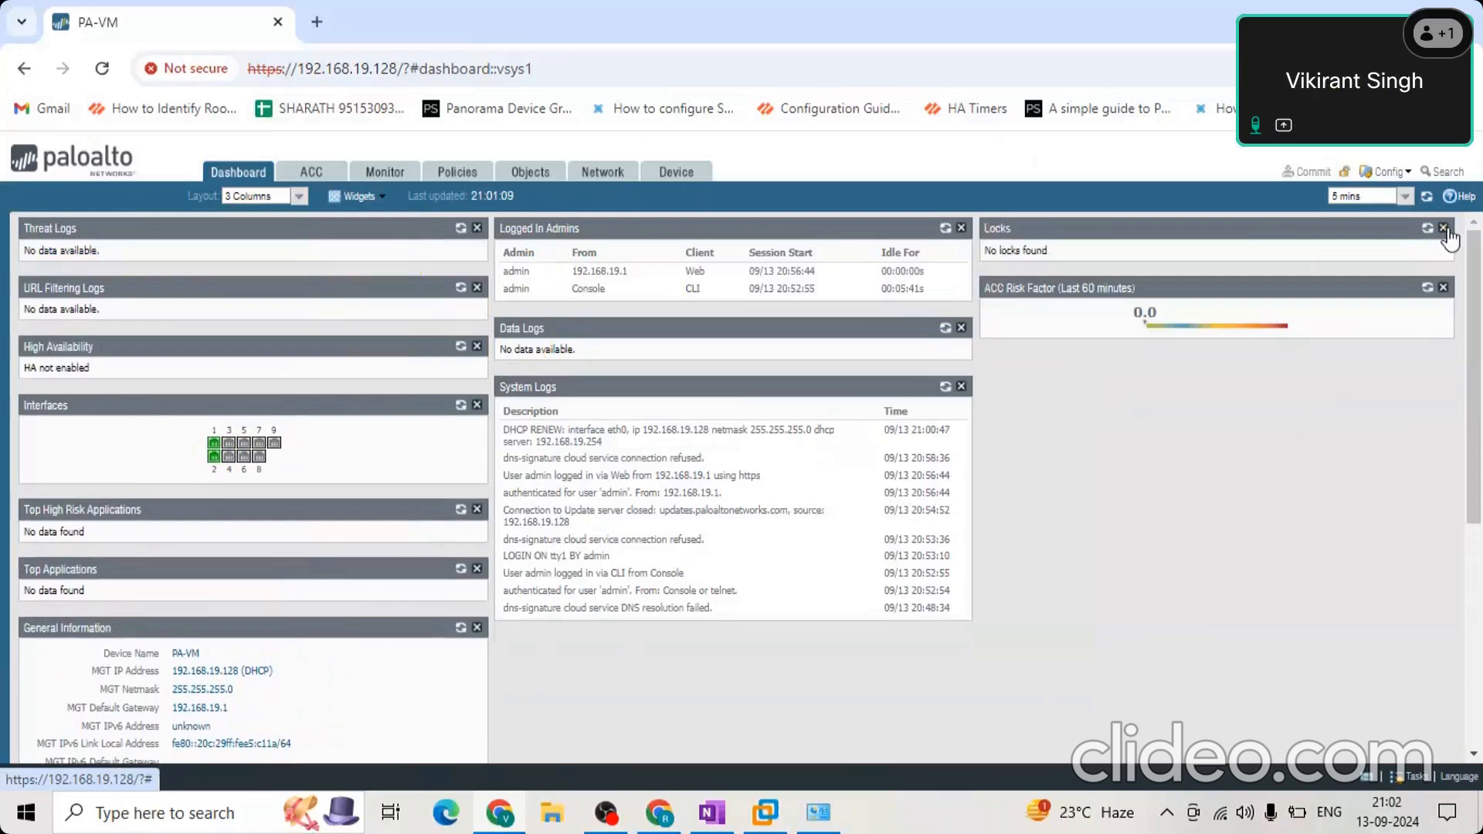
pyautogui.click(1443, 228)
pyautogui.click(1443, 228)
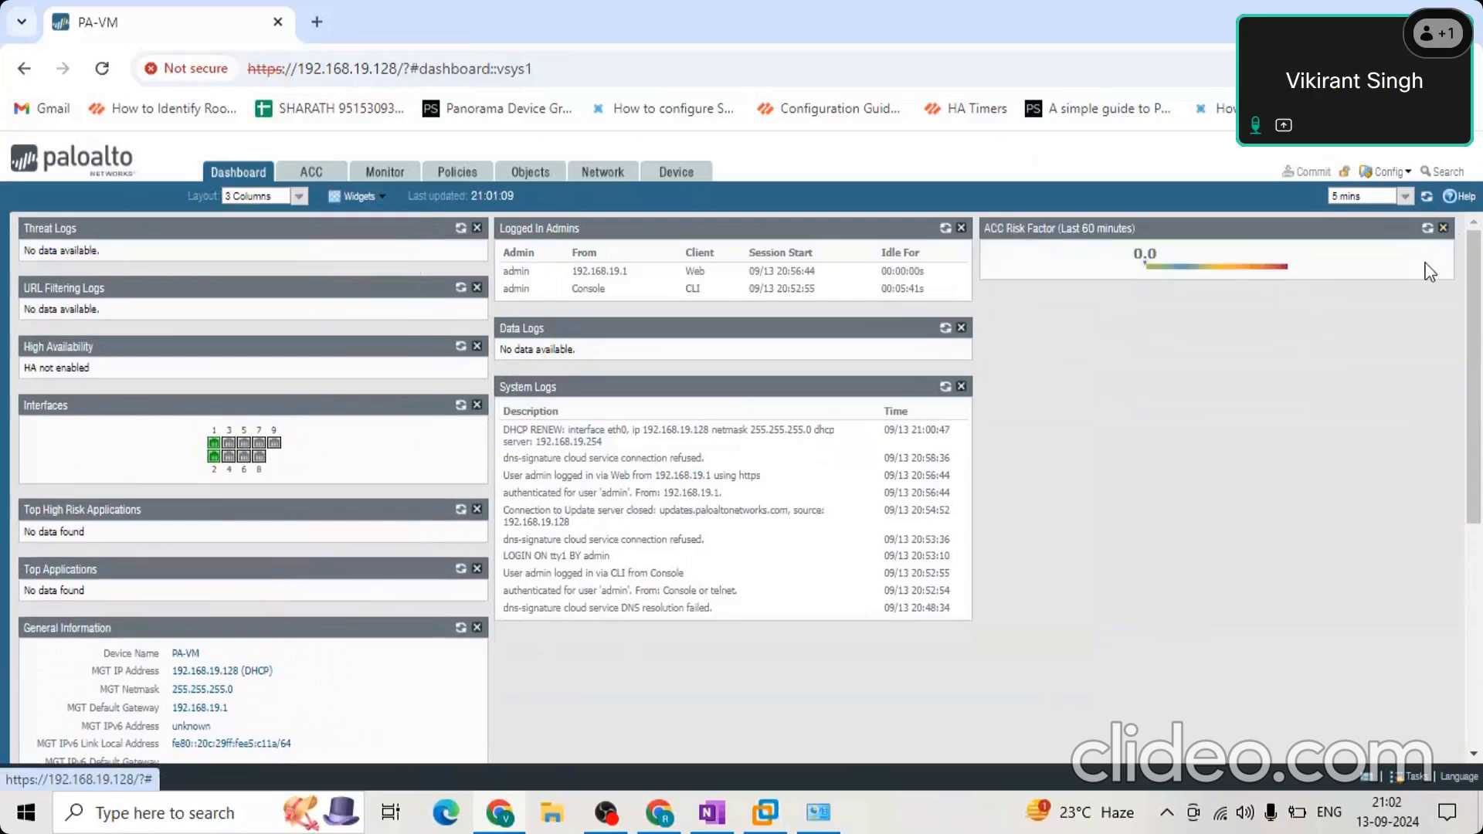
# Move the Interfaces, Top High Risk Applications and Top Applications widgets into the dashboard's third column.
pyautogui.moveTo(1187, 248); pyautogui.dragTo(1059, 338)
pyautogui.click(224, 380)
pyautogui.moveTo(144, 414); pyautogui.dragTo(1035, 357)
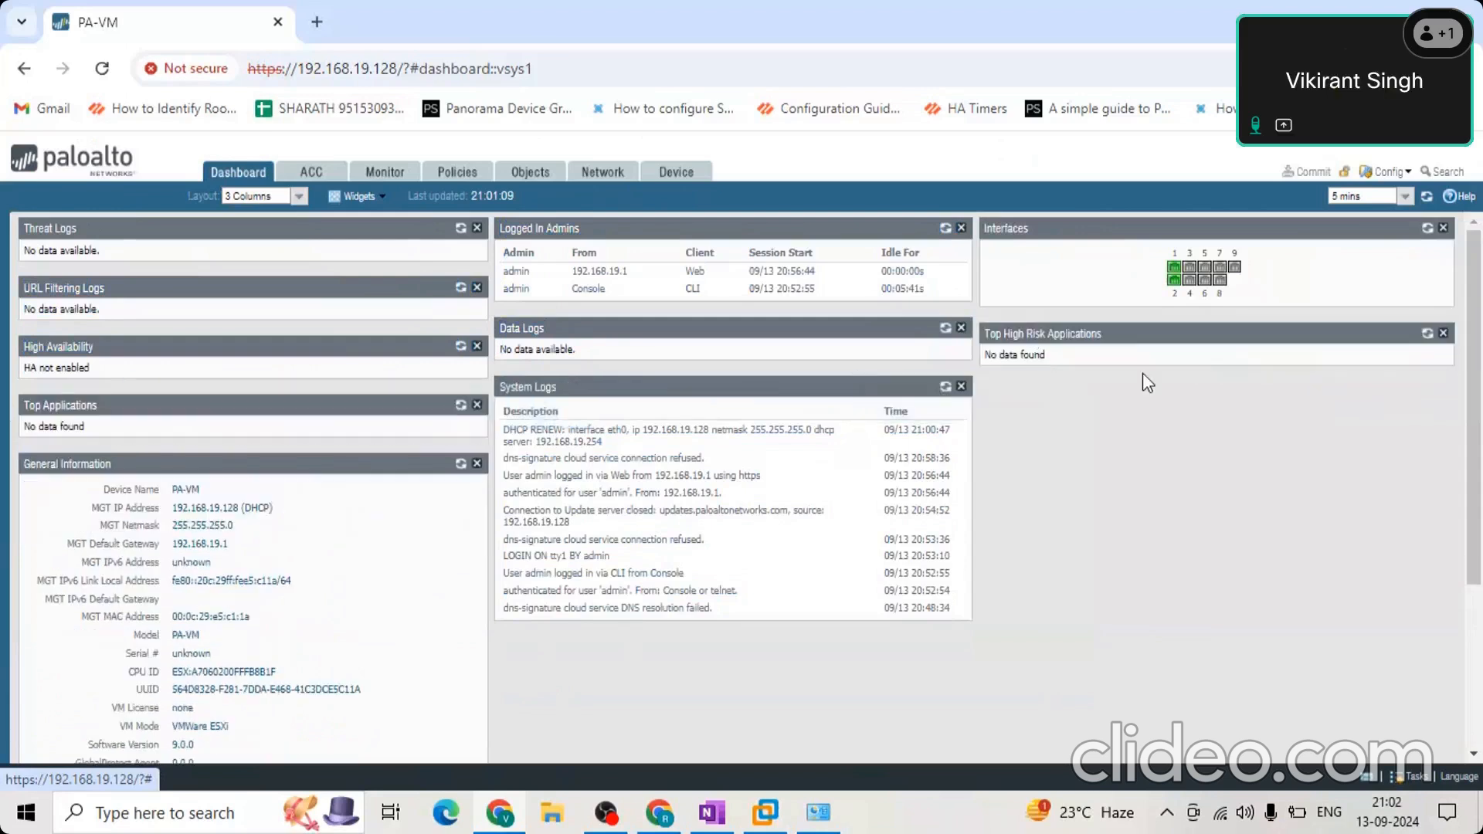
pyautogui.moveTo(902, 397); pyautogui.dragTo(1028, 401)
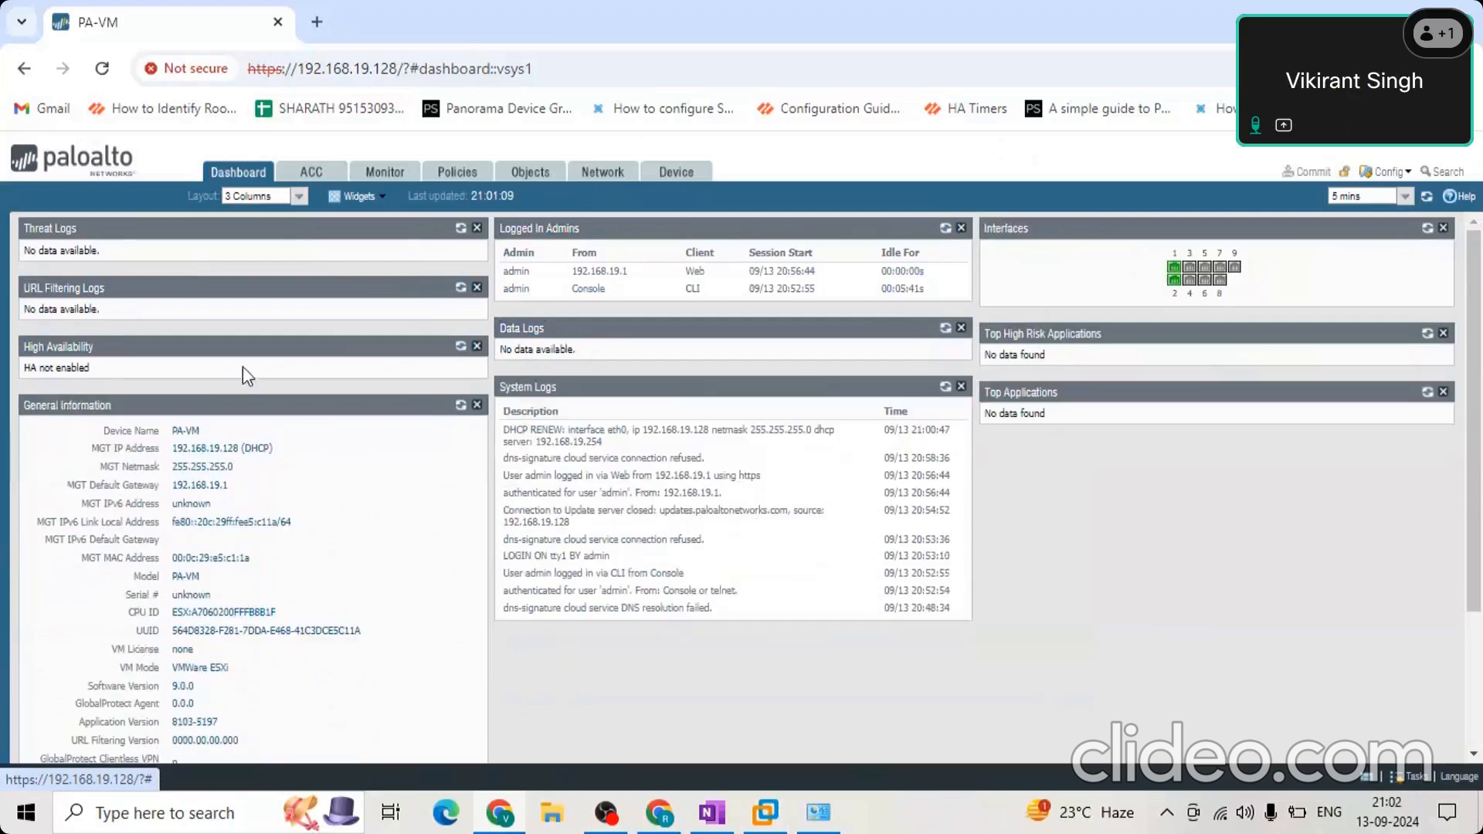
# Move the High Availability widget into the dashboard's third column, between Top High Risk Applications and Top Applications.
pyautogui.moveTo(242, 340); pyautogui.dragTo(1207, 387)
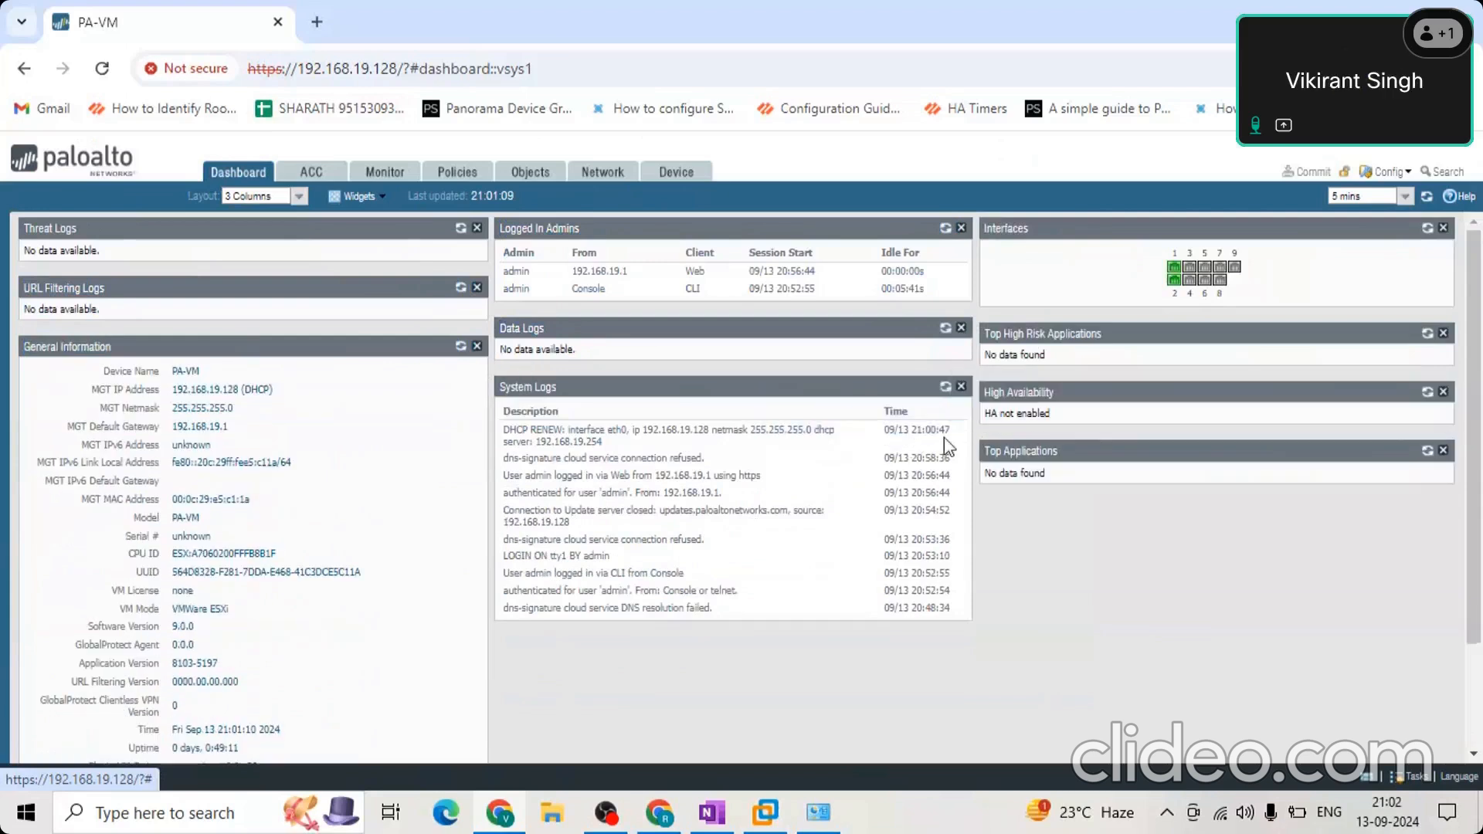
# Examine the System Logs widget's DHCP renewal, web login and authentication entries with their times.
pyautogui.moveTo(936, 443); pyautogui.dragTo(913, 446)
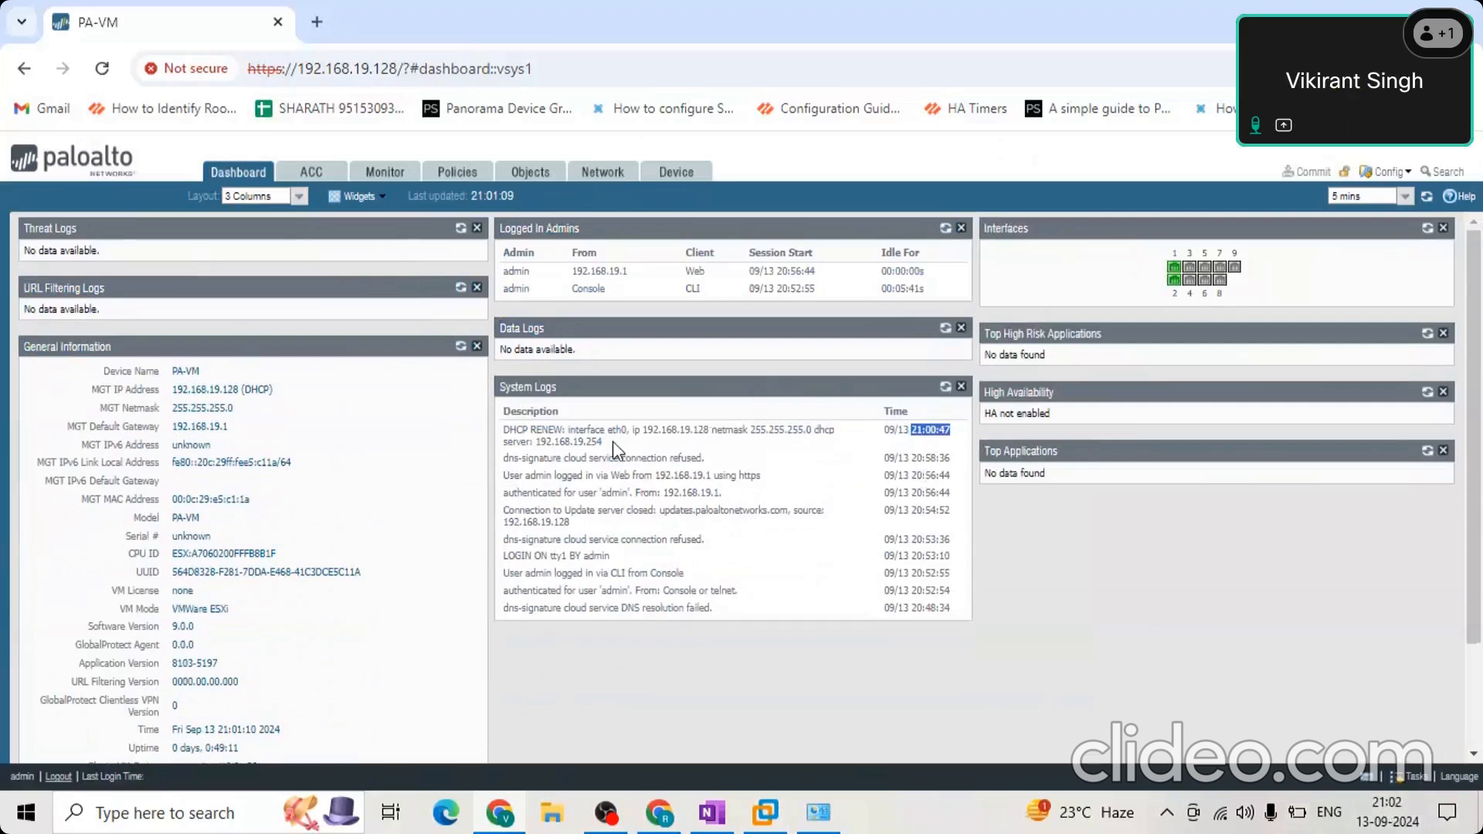
pyautogui.moveTo(499, 431); pyautogui.dragTo(634, 446)
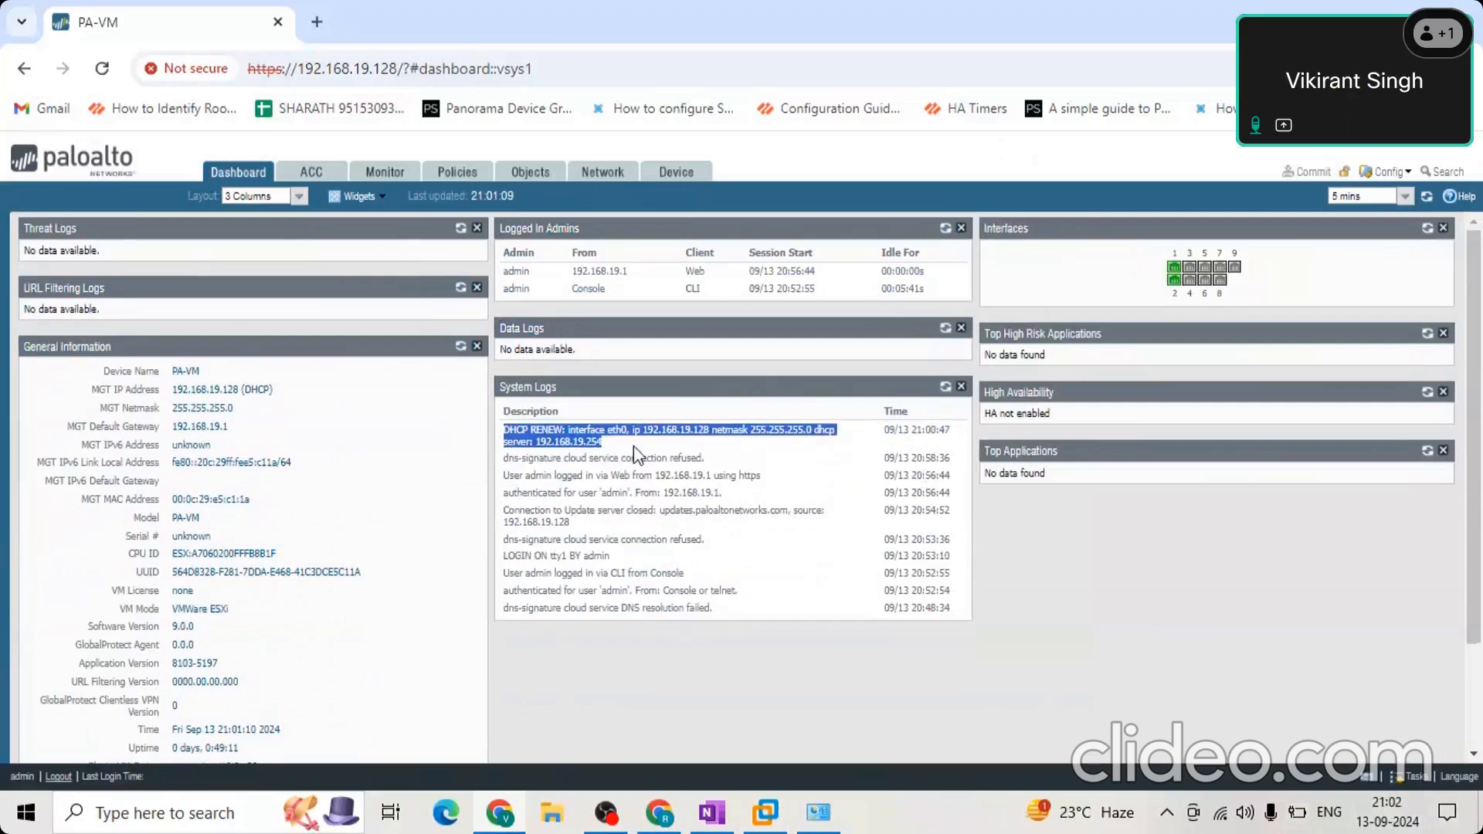
pyautogui.moveTo(786, 476); pyautogui.dragTo(508, 486)
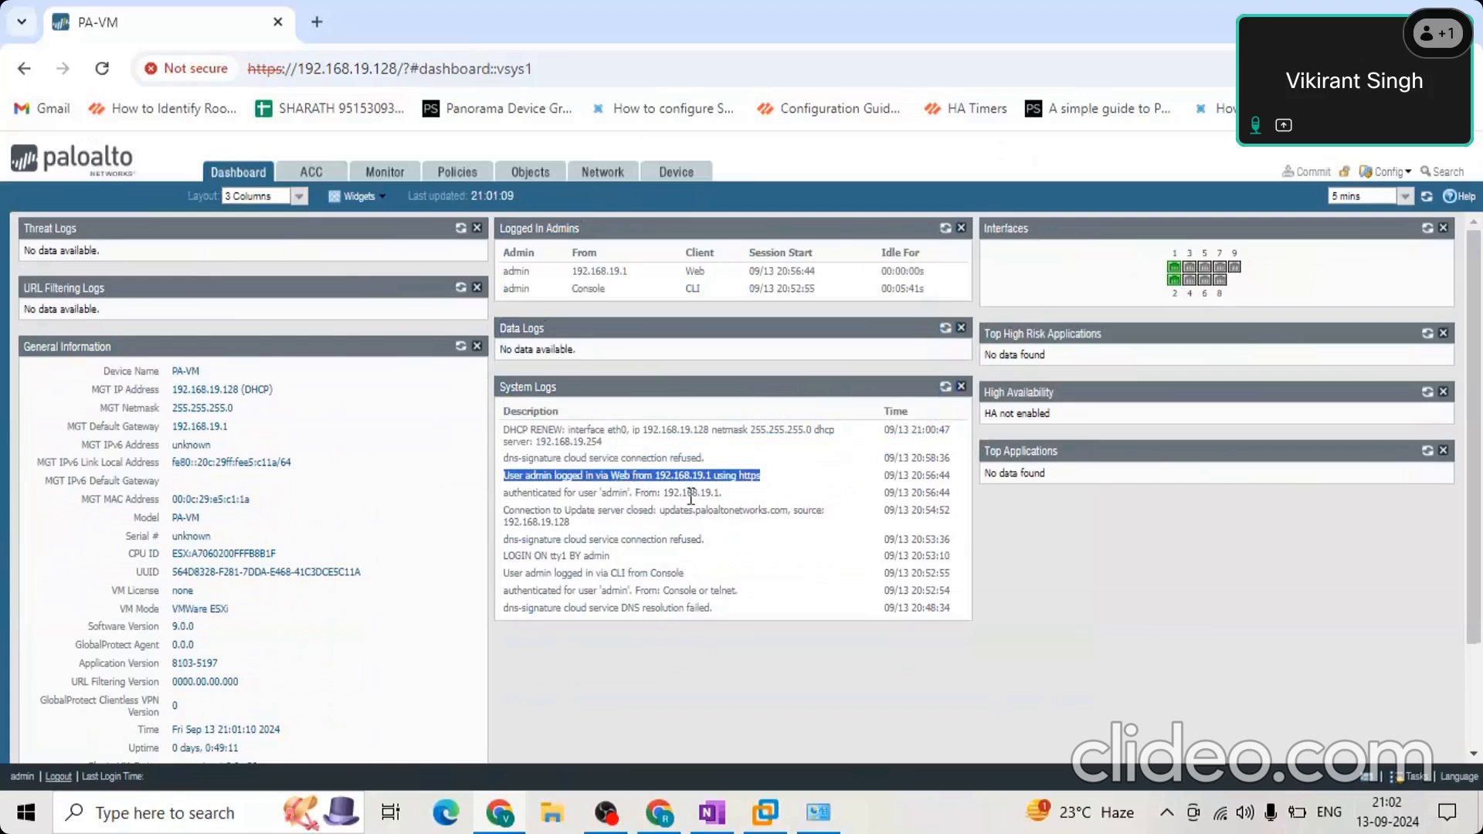
pyautogui.moveTo(746, 501); pyautogui.dragTo(500, 498)
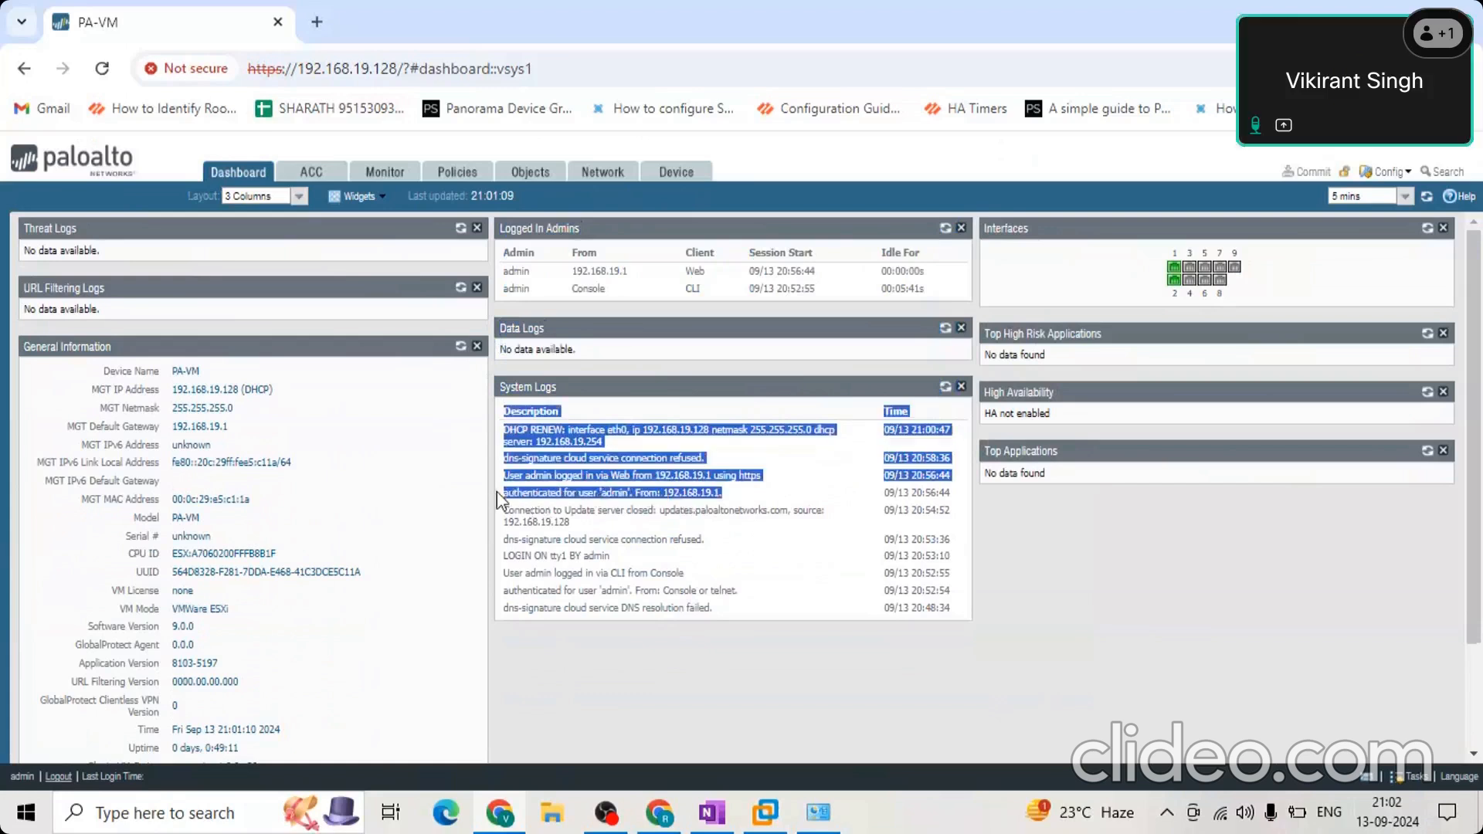
pyautogui.moveTo(743, 500); pyautogui.dragTo(495, 489)
pyautogui.click(737, 561)
# Examine the Management CPU and Data Plane CPU usage in the System Resources widget.
pyautogui.moveTo(1472, 630); pyautogui.dragTo(1479, 701)
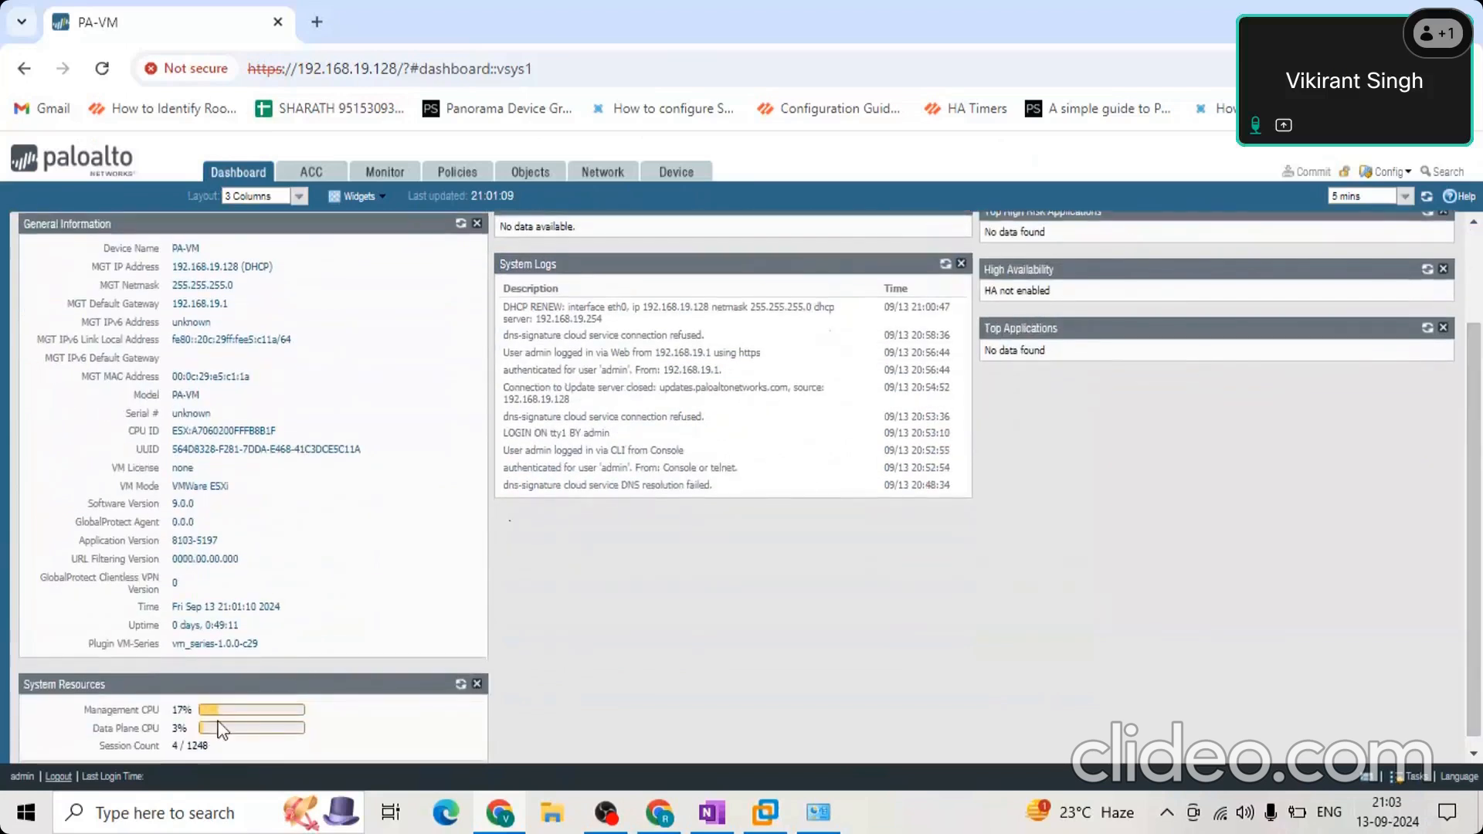
pyautogui.moveTo(71, 708); pyautogui.dragTo(305, 720)
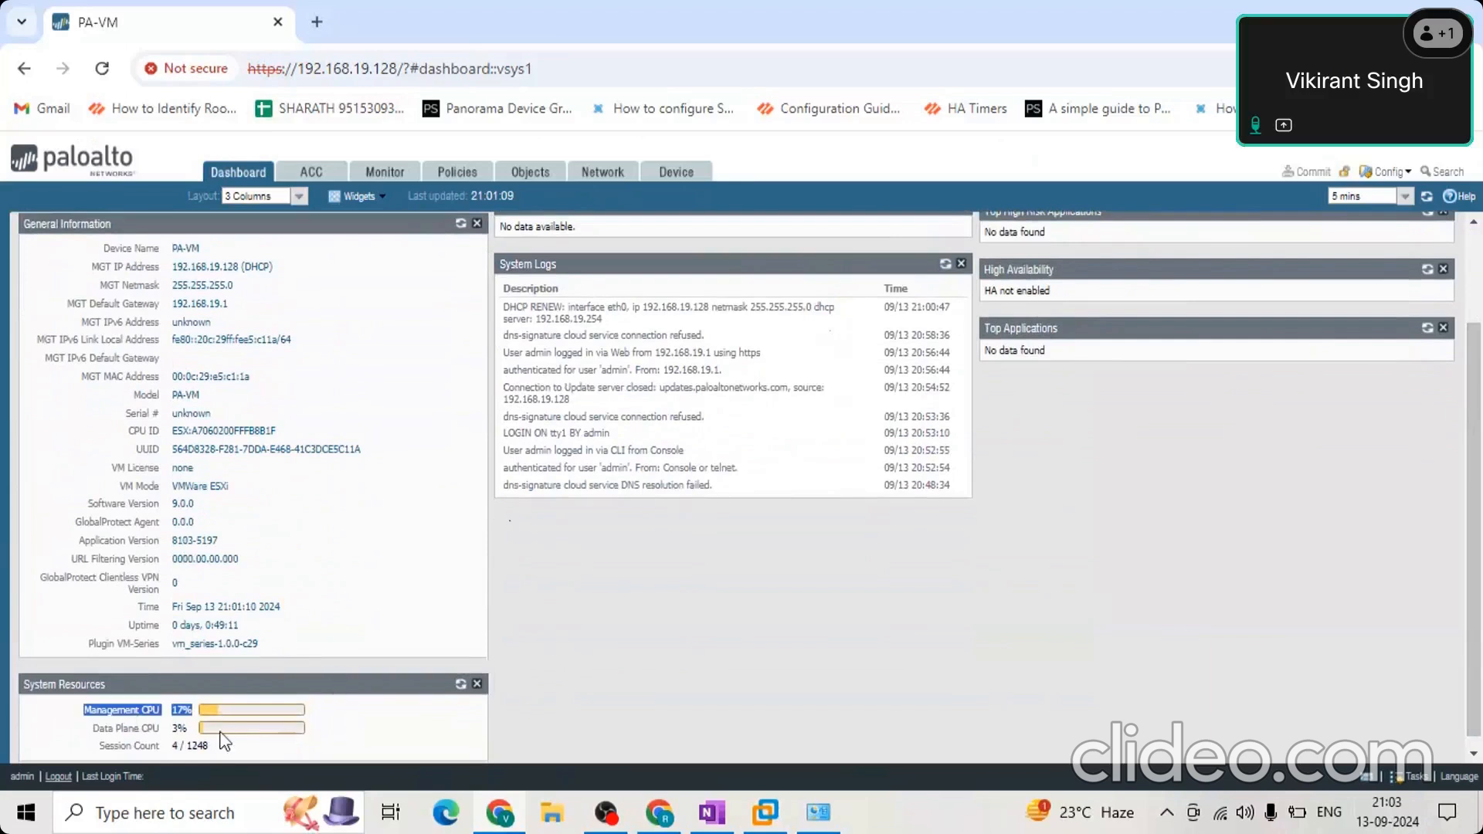
pyautogui.click(298, 715)
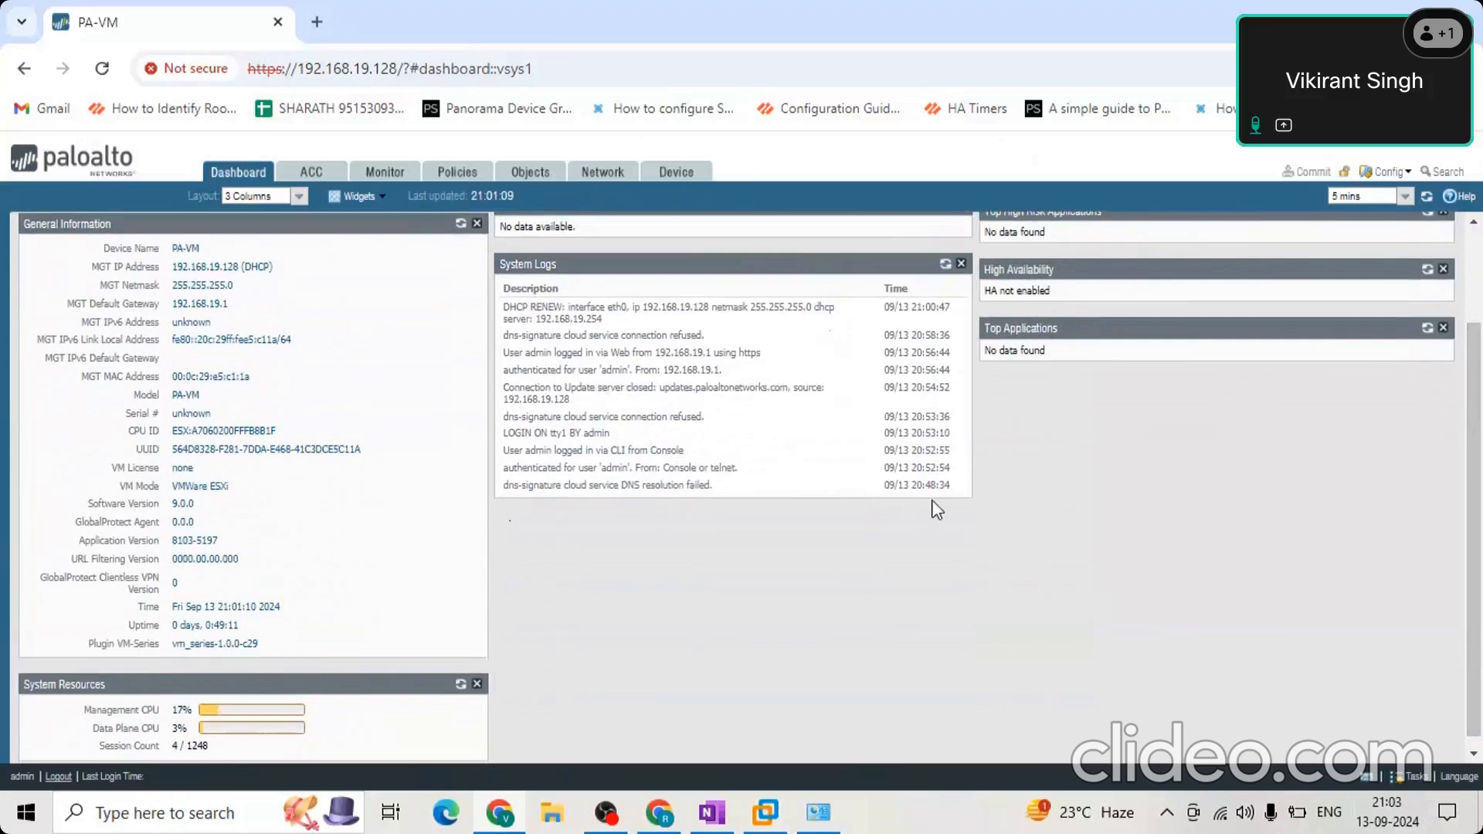
pyautogui.scroll(-1, 935, 506)
pyautogui.scroll(3, 937, 509)
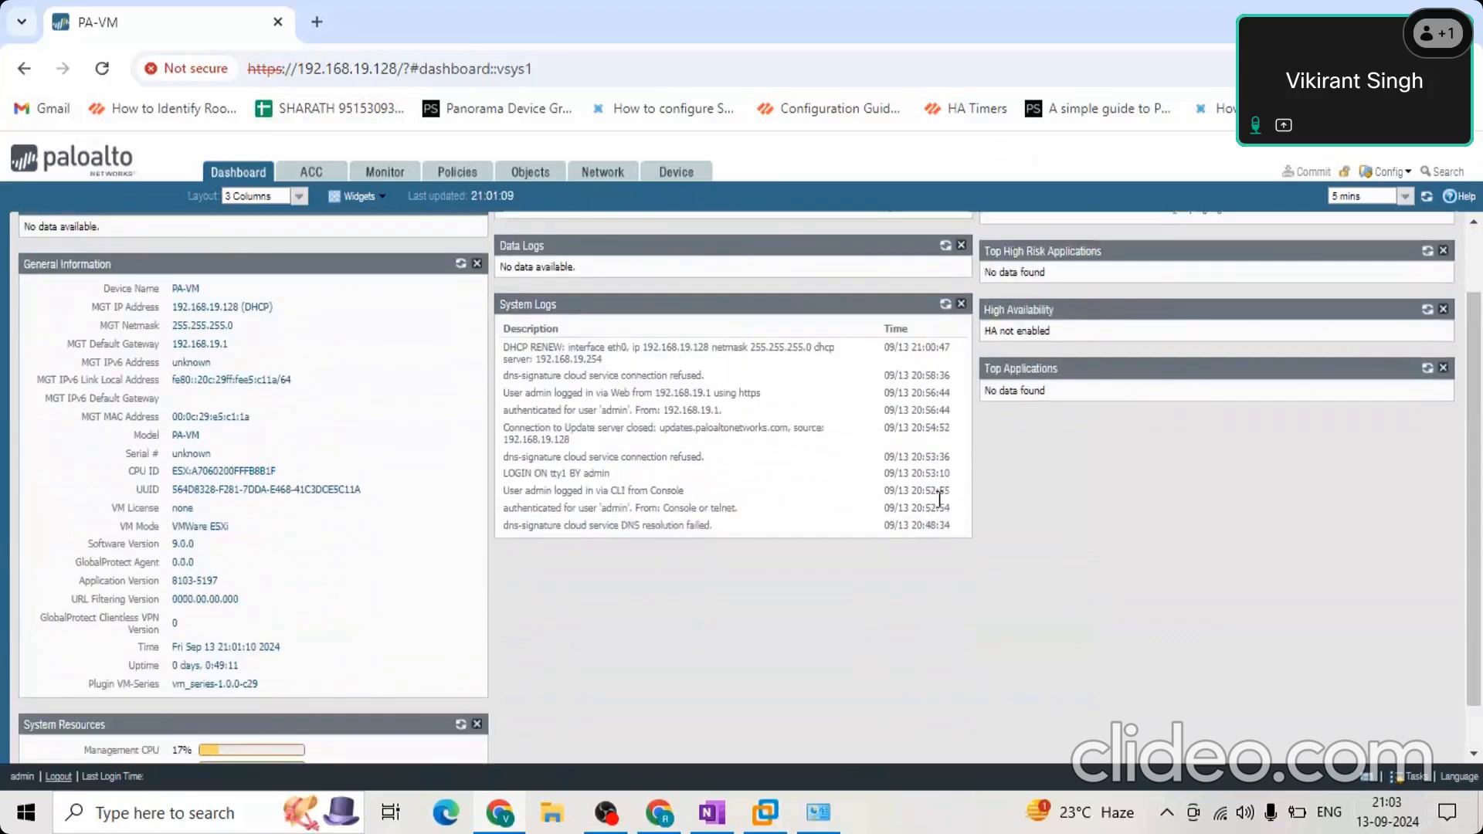
pyautogui.scroll(1, 1328, 462)
pyautogui.scroll(-4, 532, 685)
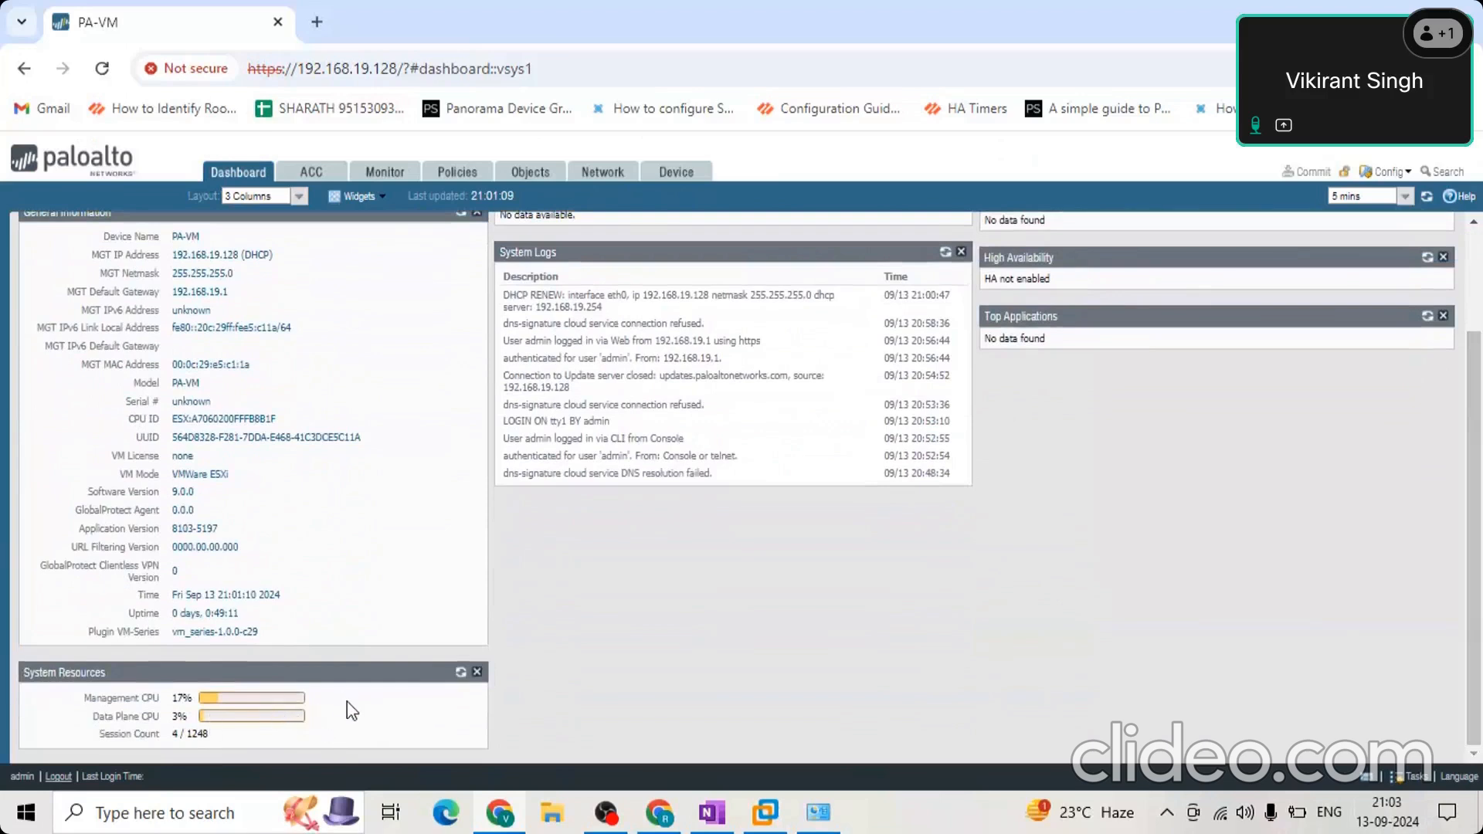
pyautogui.moveTo(231, 698); pyautogui.dragTo(63, 698)
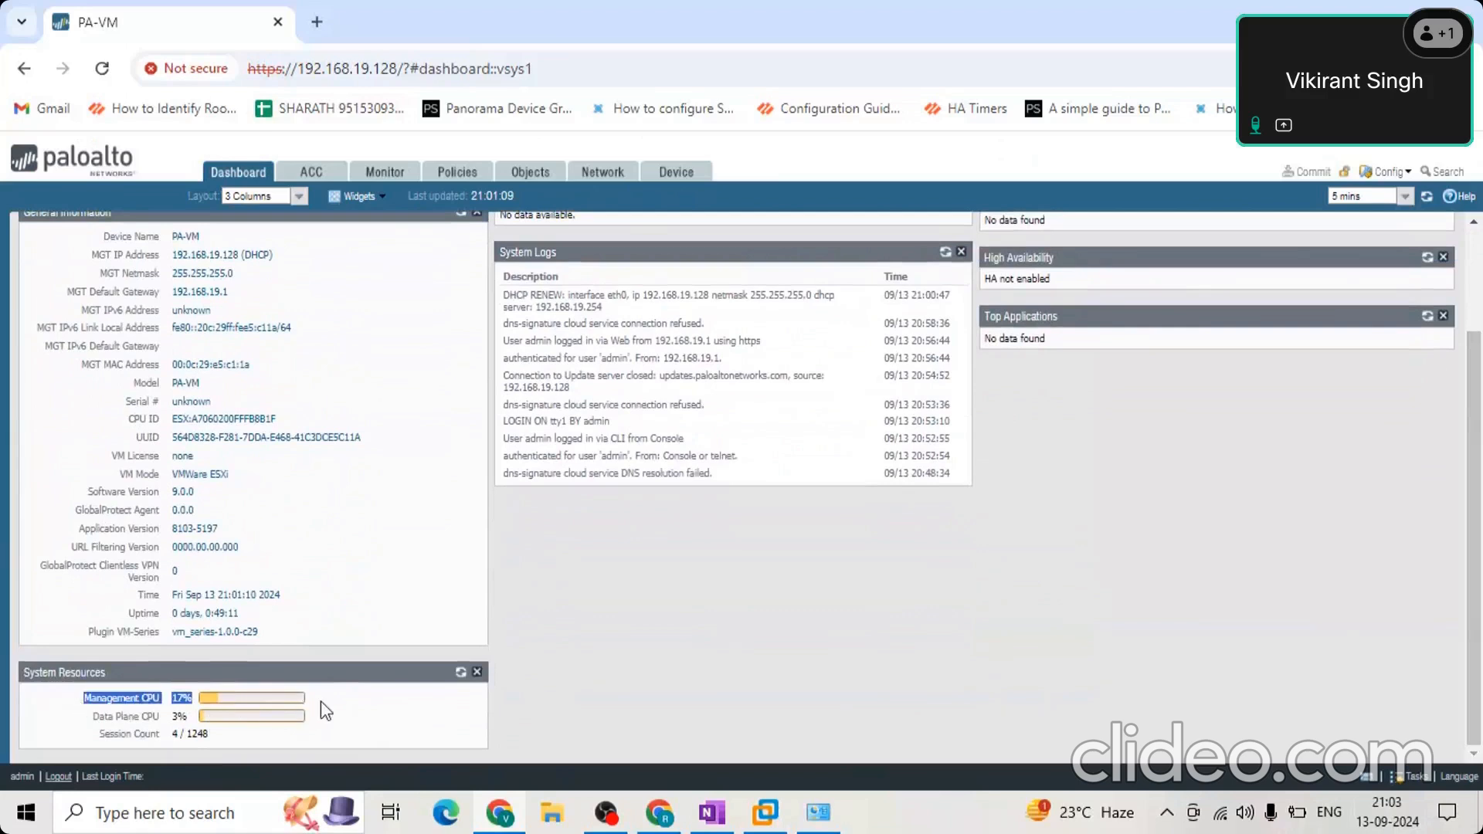
pyautogui.moveTo(193, 717); pyautogui.dragTo(58, 720)
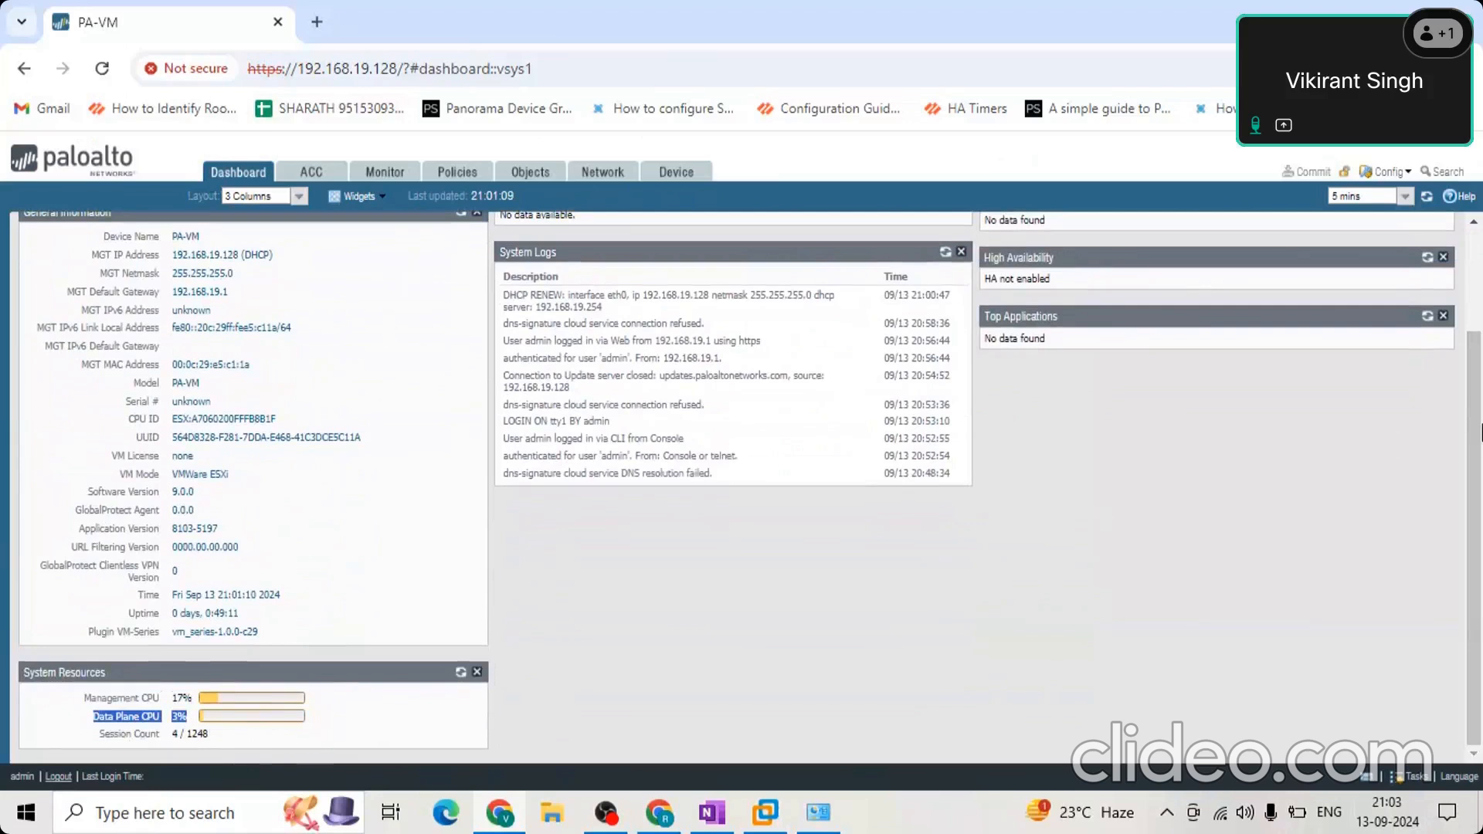
# Examine the web and CLI sessions in the Logged In Admins widget, including their idle times, and the System Logs list.
pyautogui.scroll(3, 1481, 433)
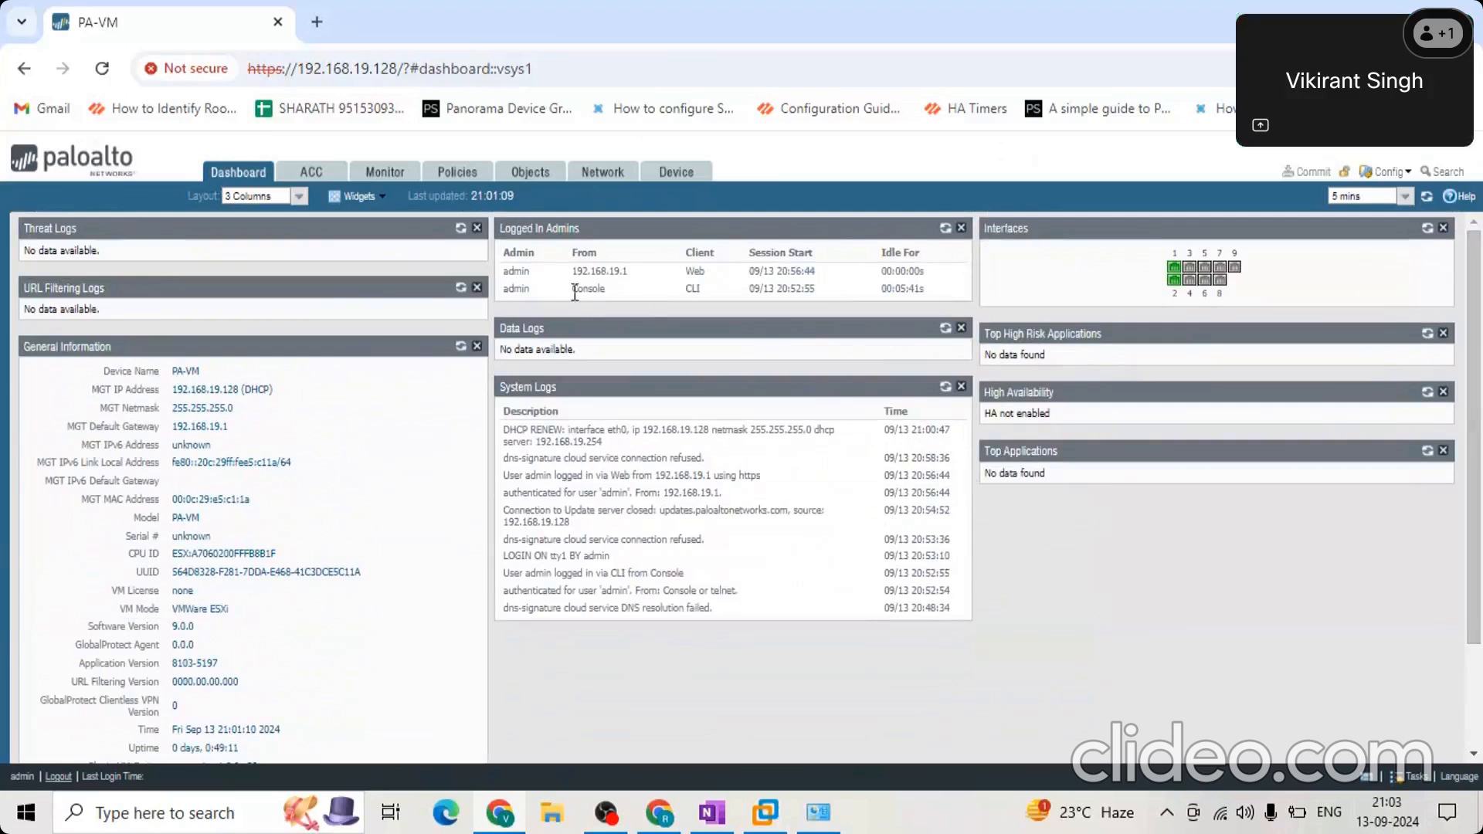
pyautogui.doubleClick(516, 271)
pyautogui.moveTo(773, 289); pyautogui.dragTo(939, 268)
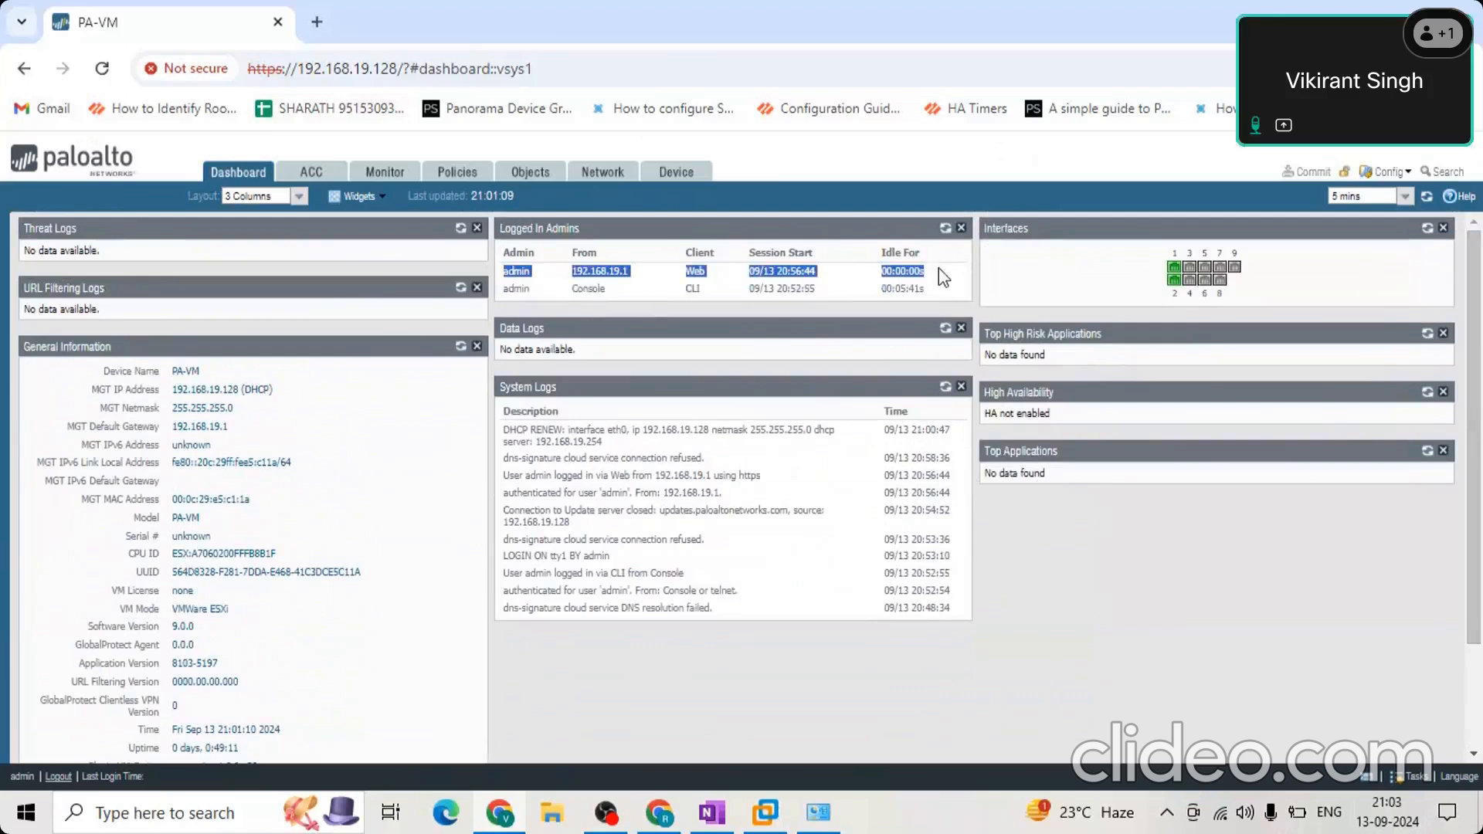
pyautogui.moveTo(663, 301); pyautogui.dragTo(935, 282)
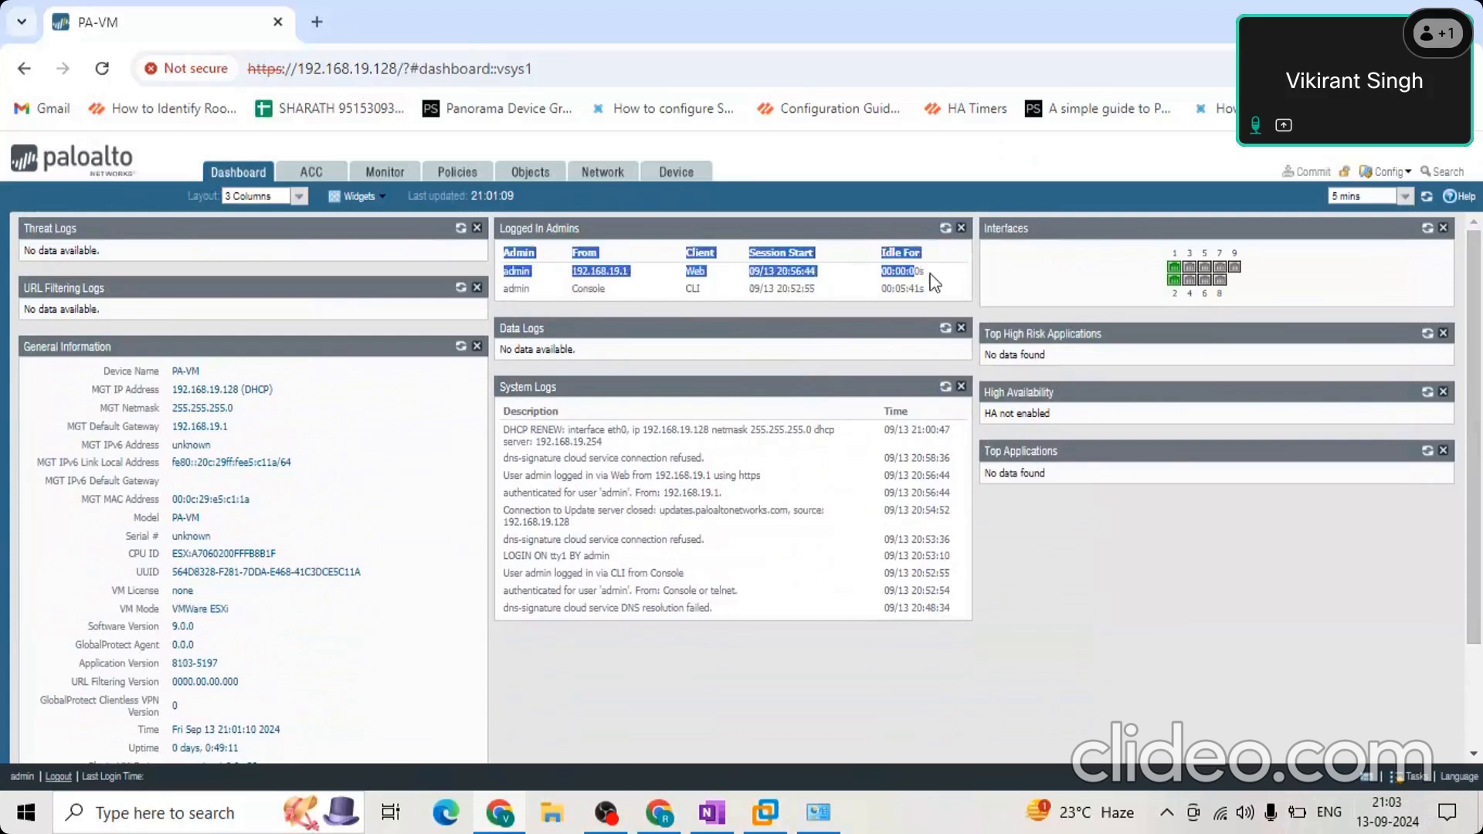
pyautogui.click(695, 286)
pyautogui.doubleClick(696, 286)
pyautogui.click(696, 273)
pyautogui.doubleClick(696, 273)
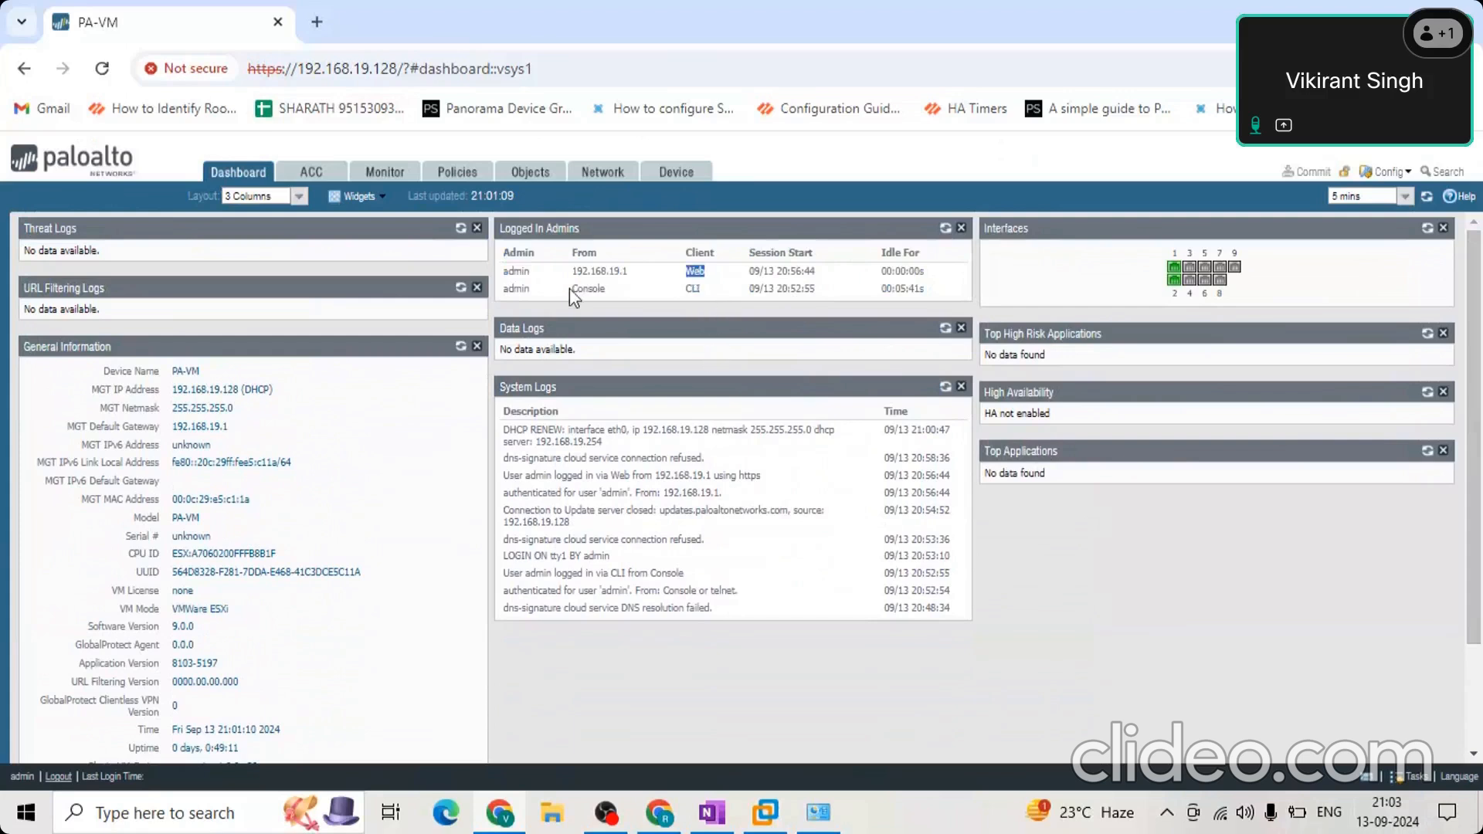
pyautogui.click(935, 302)
pyautogui.tripleClick(875, 299)
pyautogui.doubleClick(903, 292)
pyautogui.moveTo(659, 272); pyautogui.dragTo(938, 271)
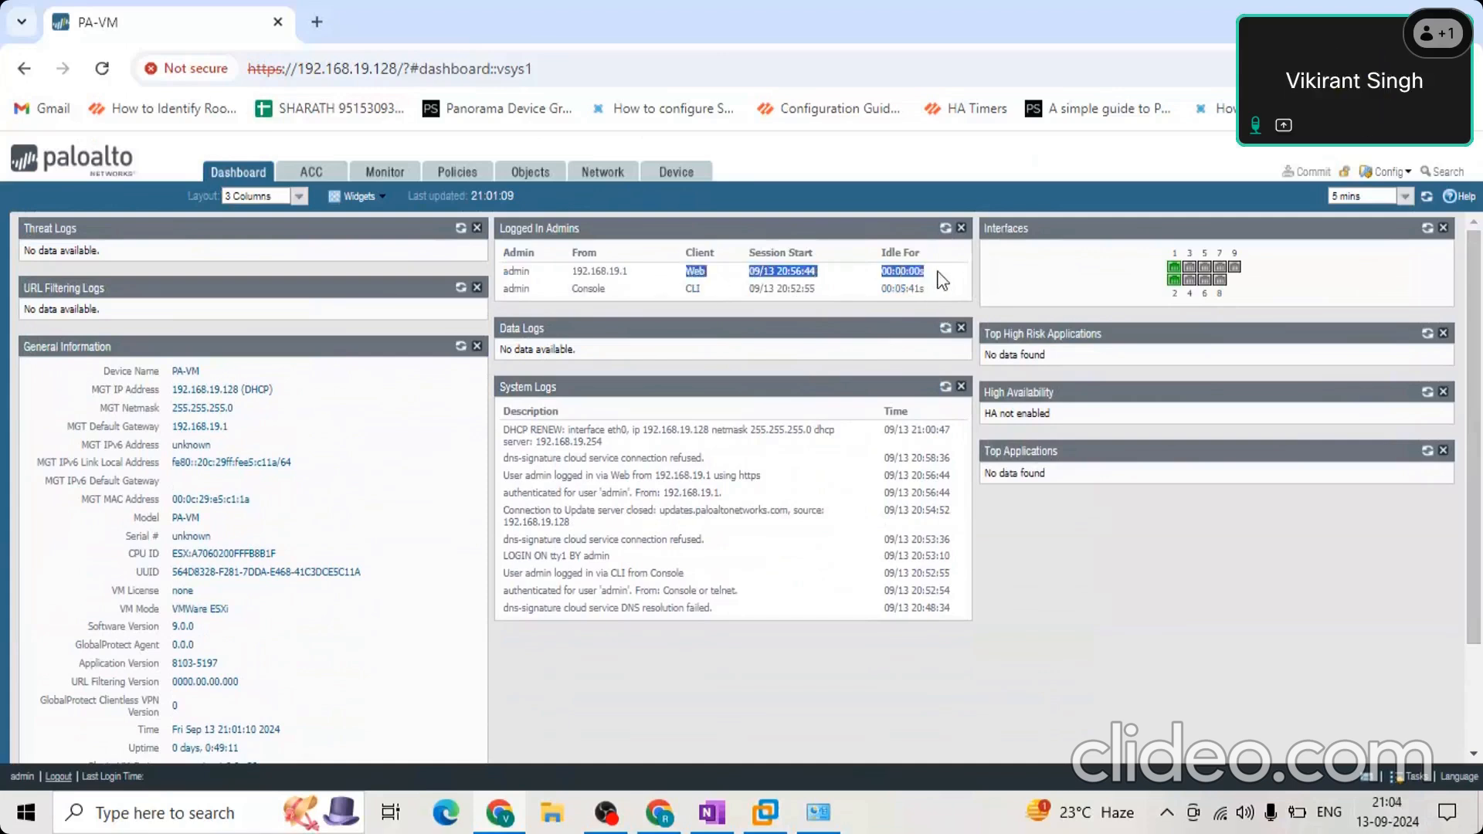
pyautogui.click(761, 251)
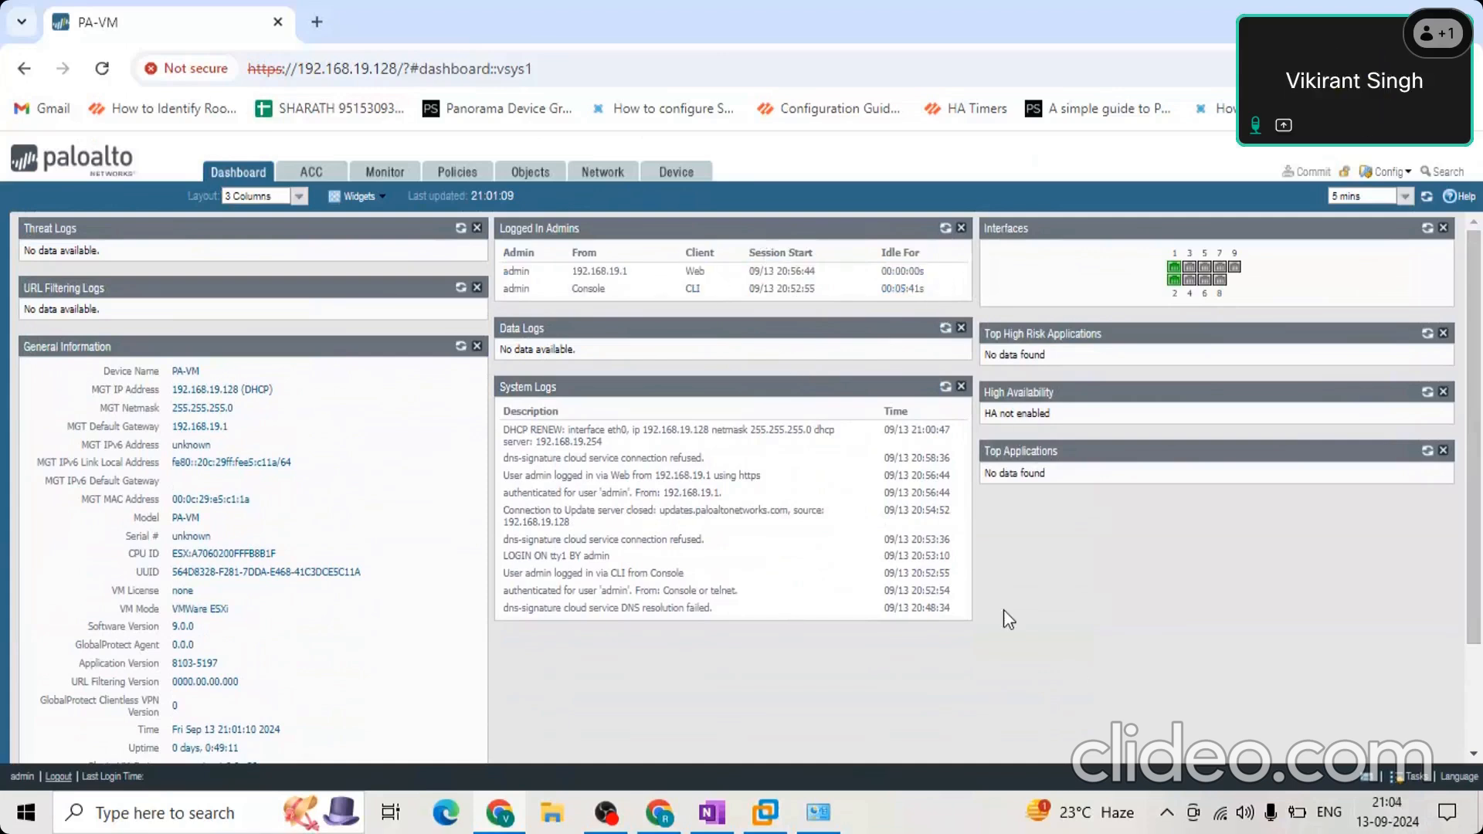
pyautogui.moveTo(1004, 609); pyautogui.dragTo(623, 358)
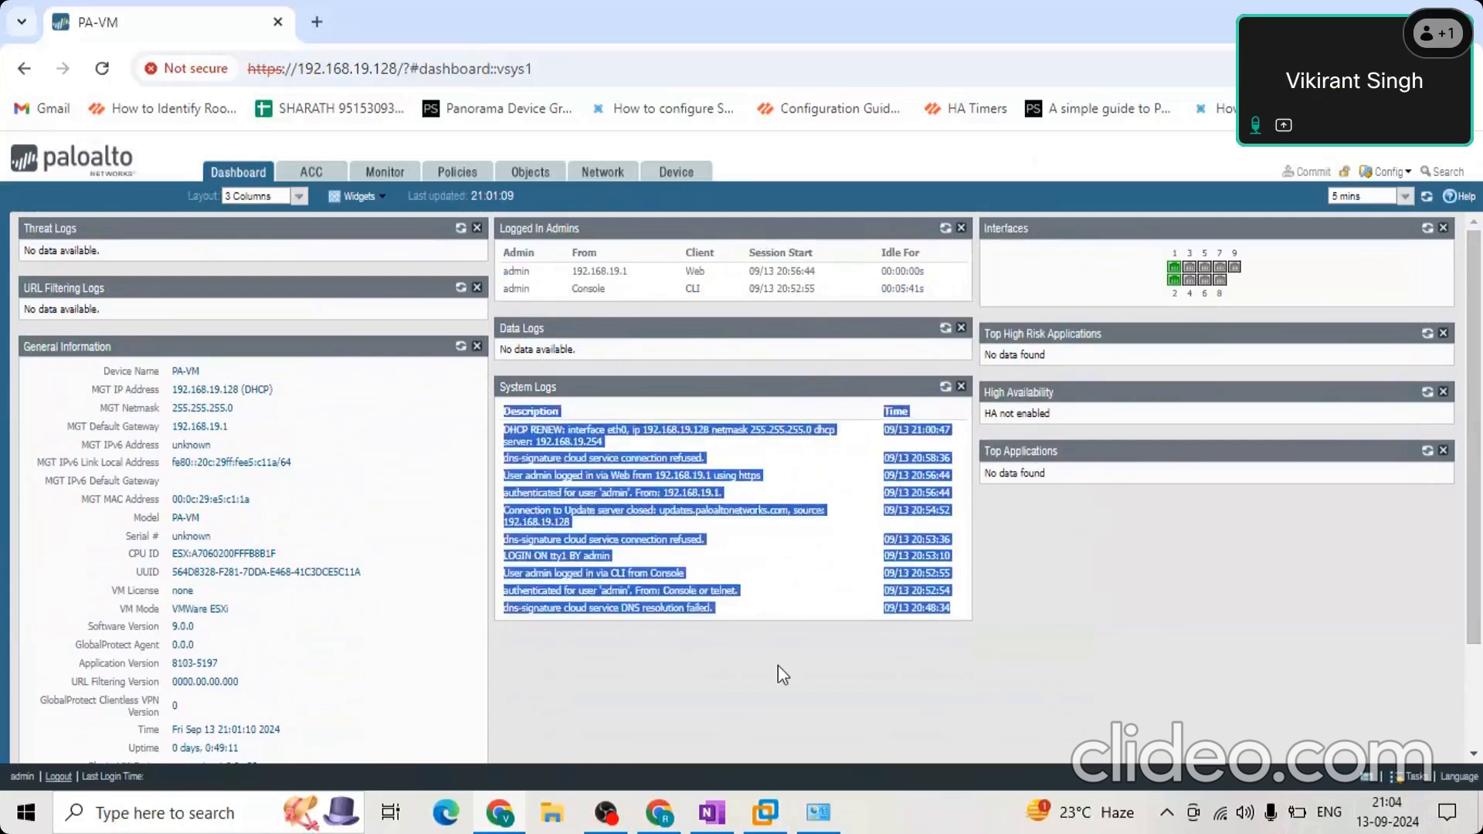
pyautogui.click(777, 665)
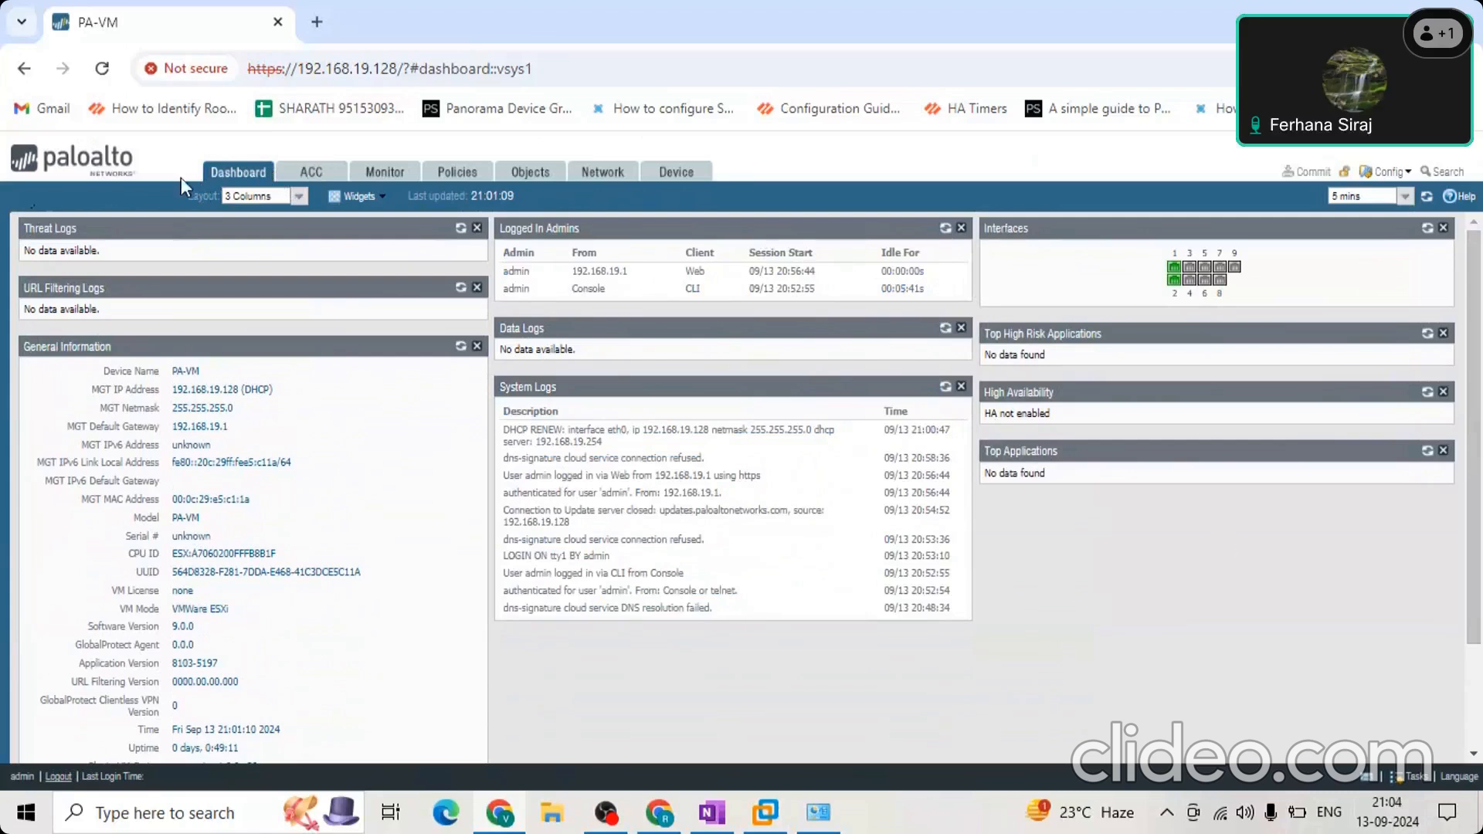
# Open the device setup and glance at its Operations, Services and Interfaces pages before showing the Management settings.
pyautogui.click(678, 176)
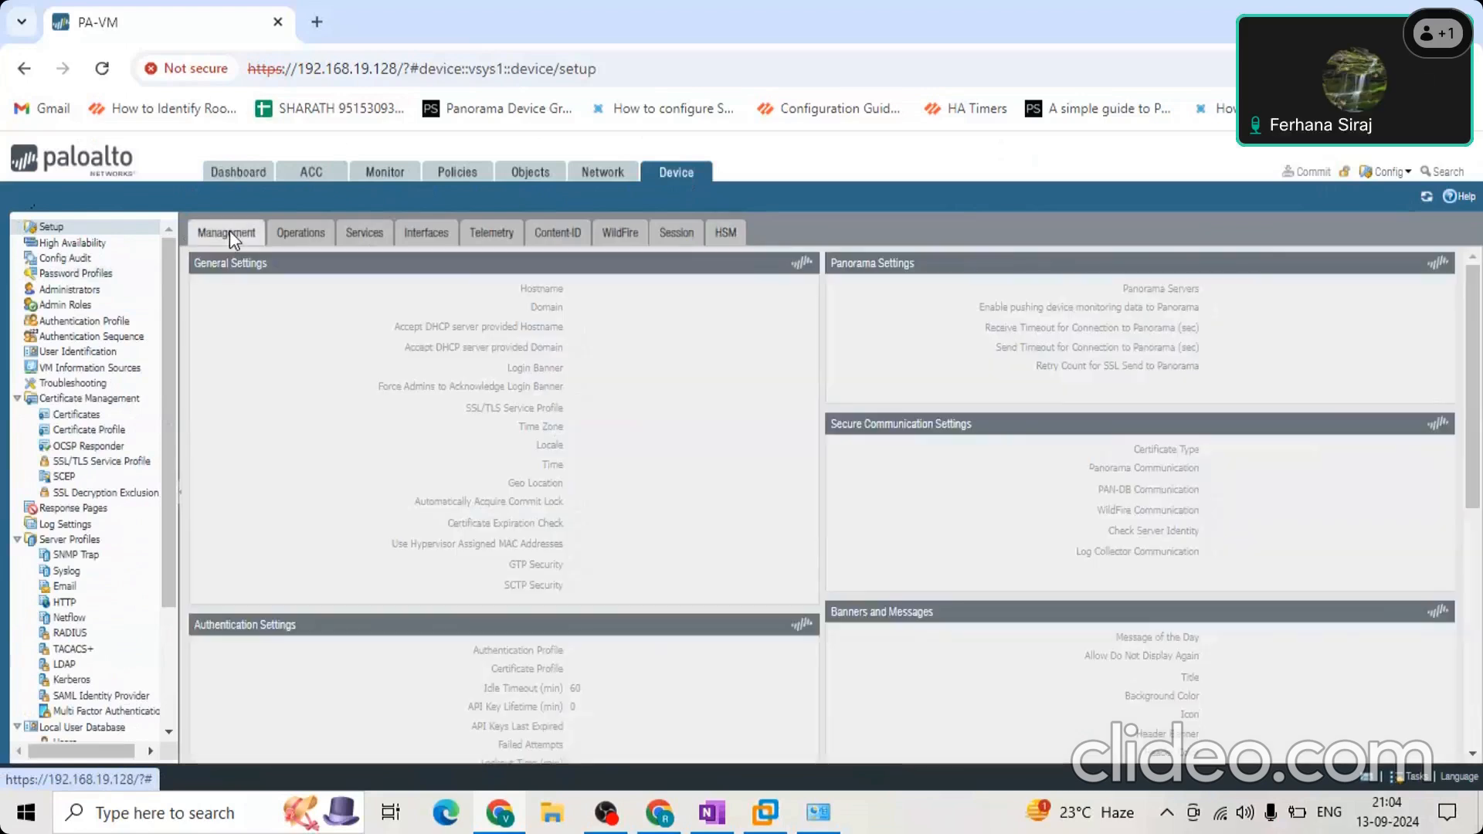
pyautogui.click(292, 235)
pyautogui.click(386, 236)
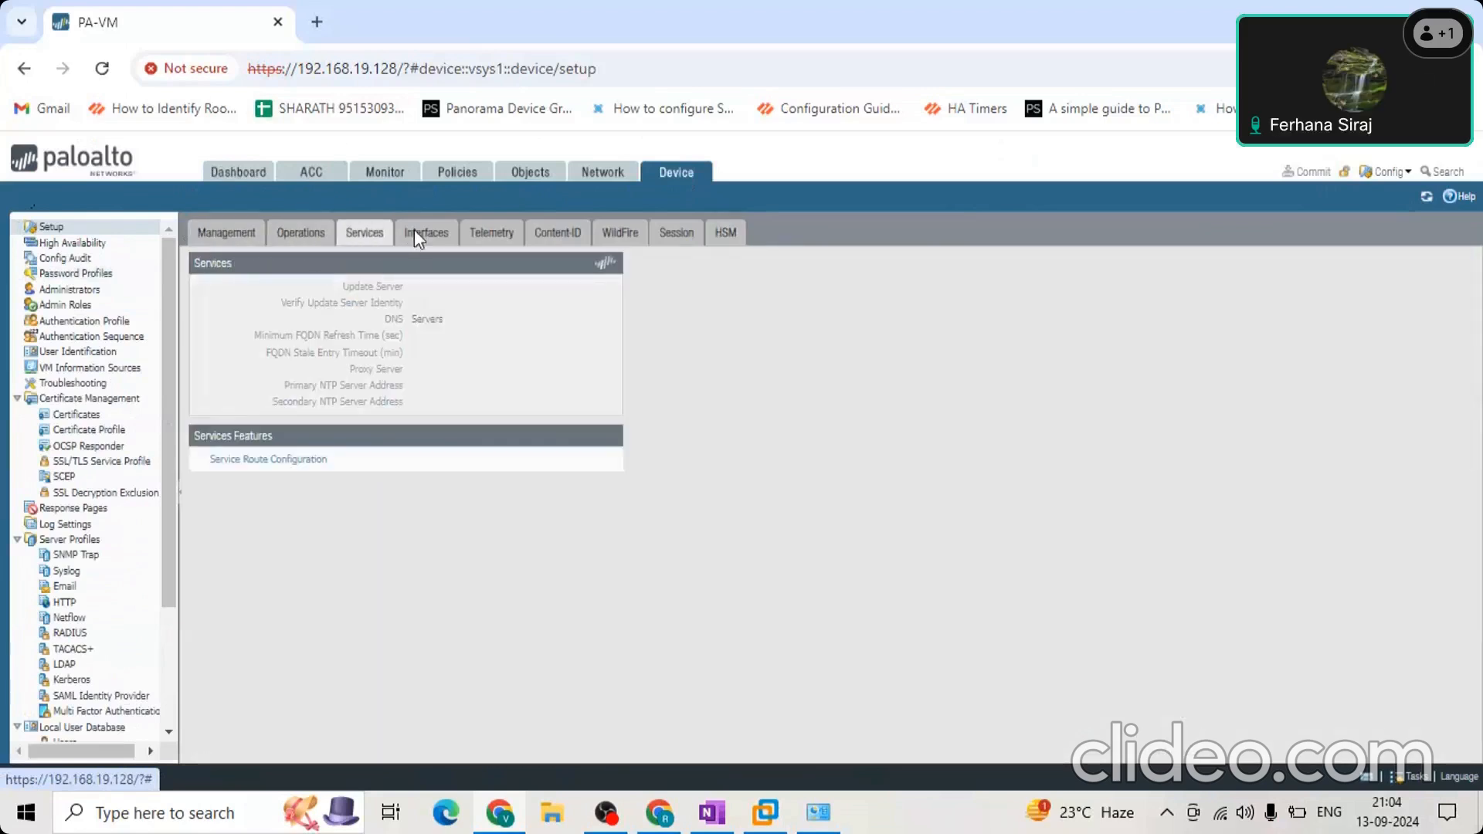
pyautogui.click(415, 234)
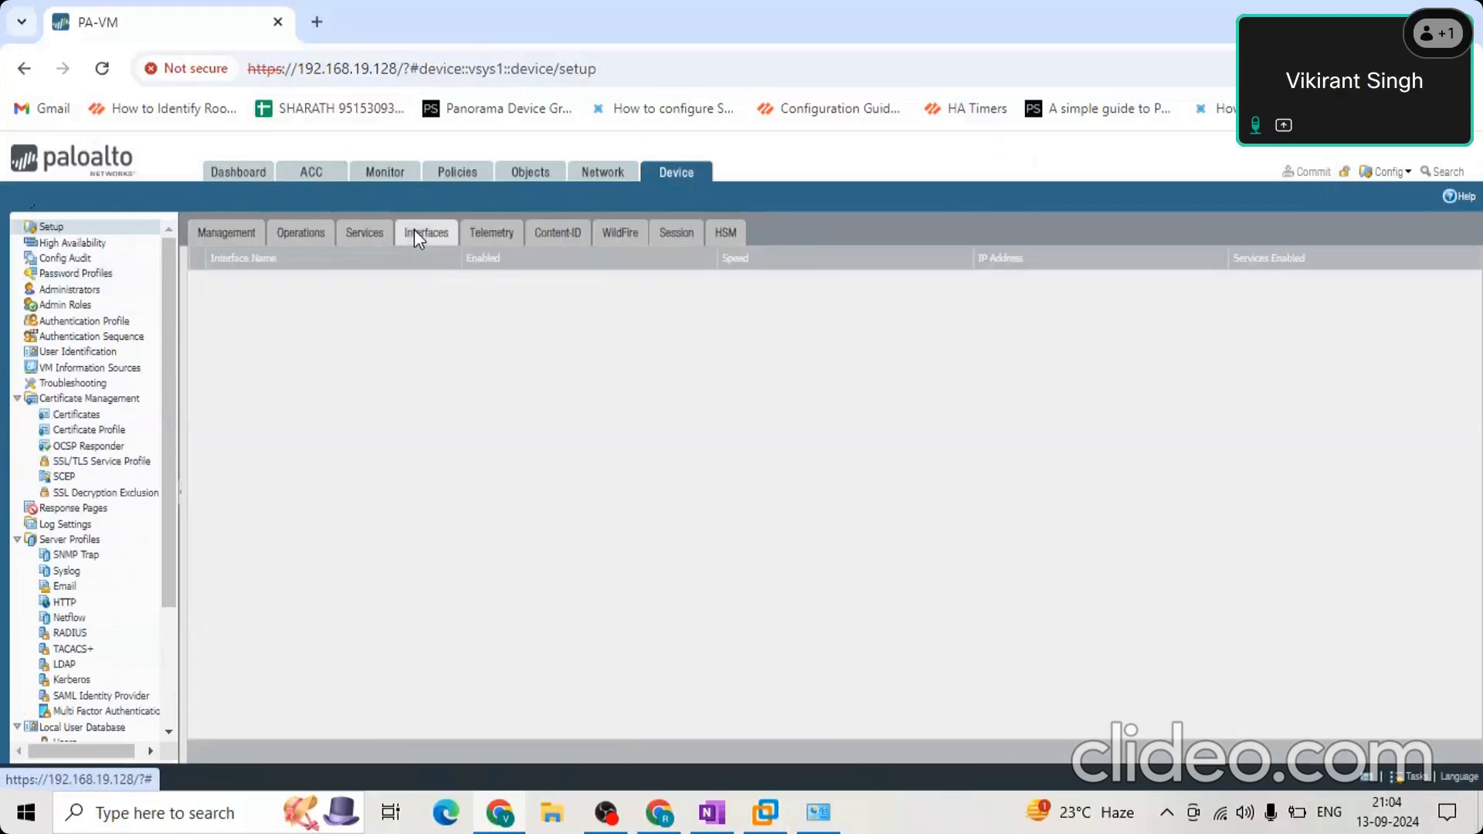
pyautogui.click(217, 233)
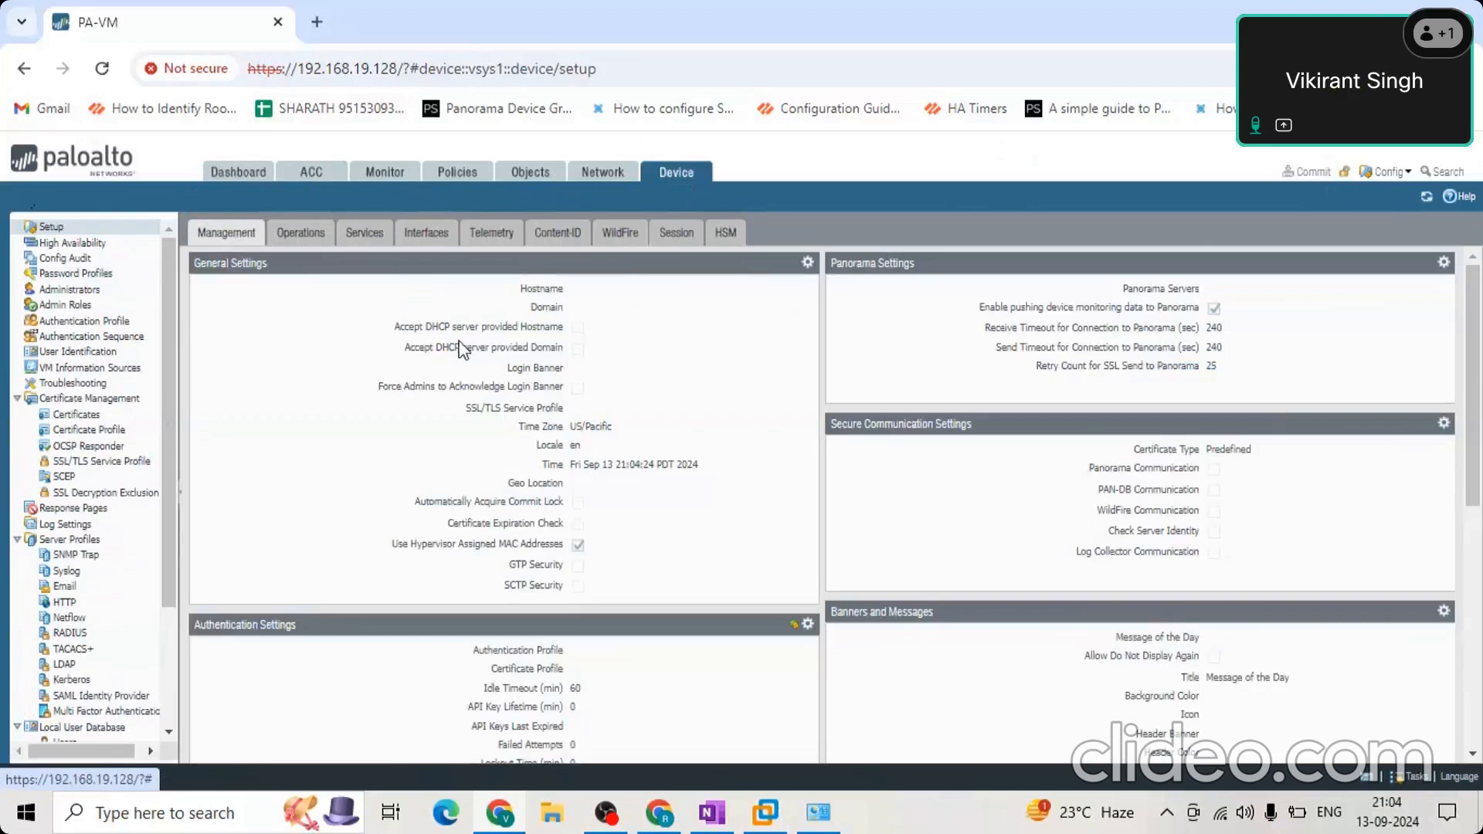
# Inspect the editable General Settings and Panorama Settings, including the option to disable Panorama policy and objects, and leave them without saving.
pyautogui.click(808, 262)
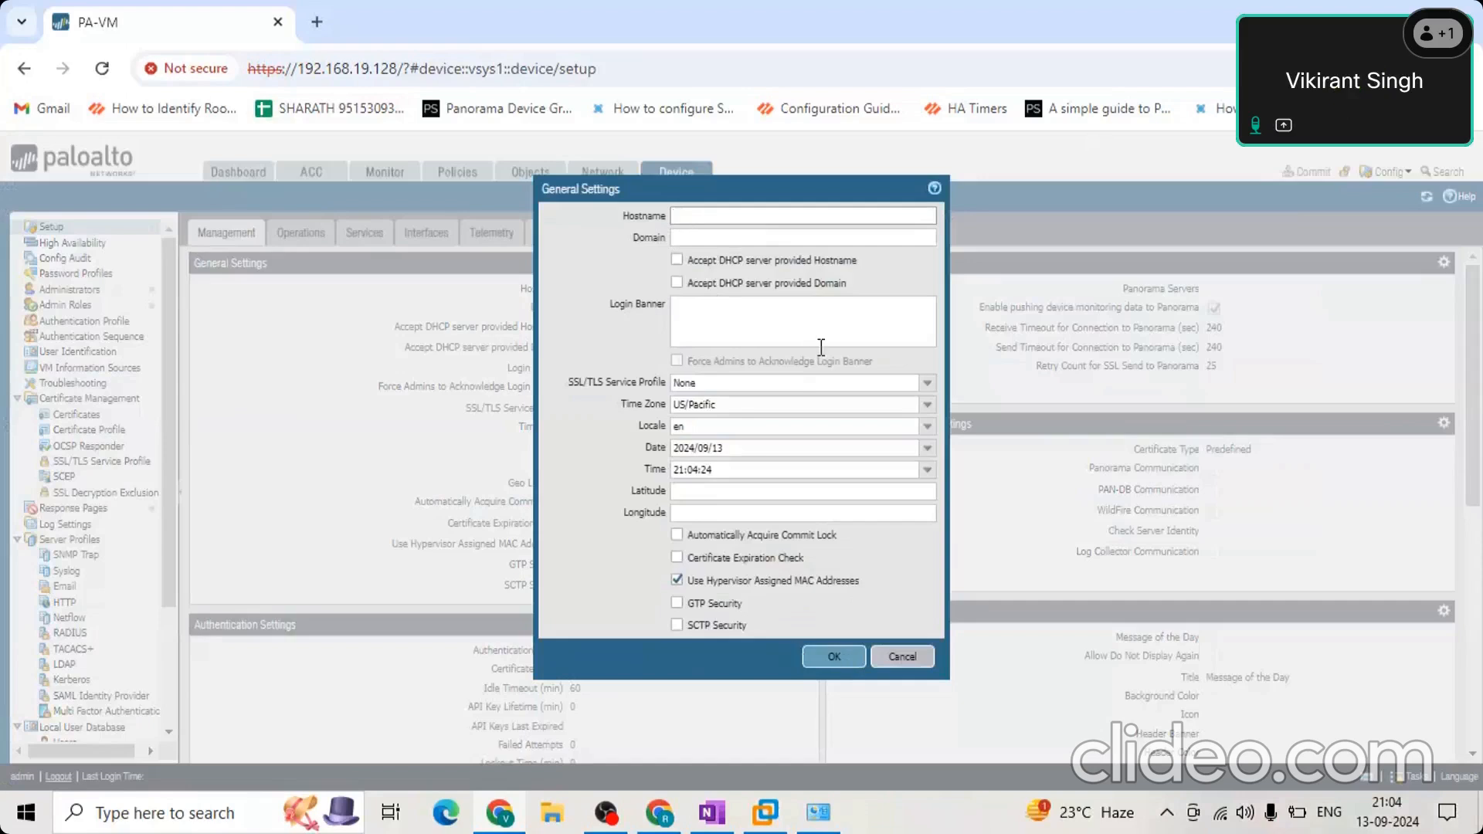
pyautogui.click(920, 655)
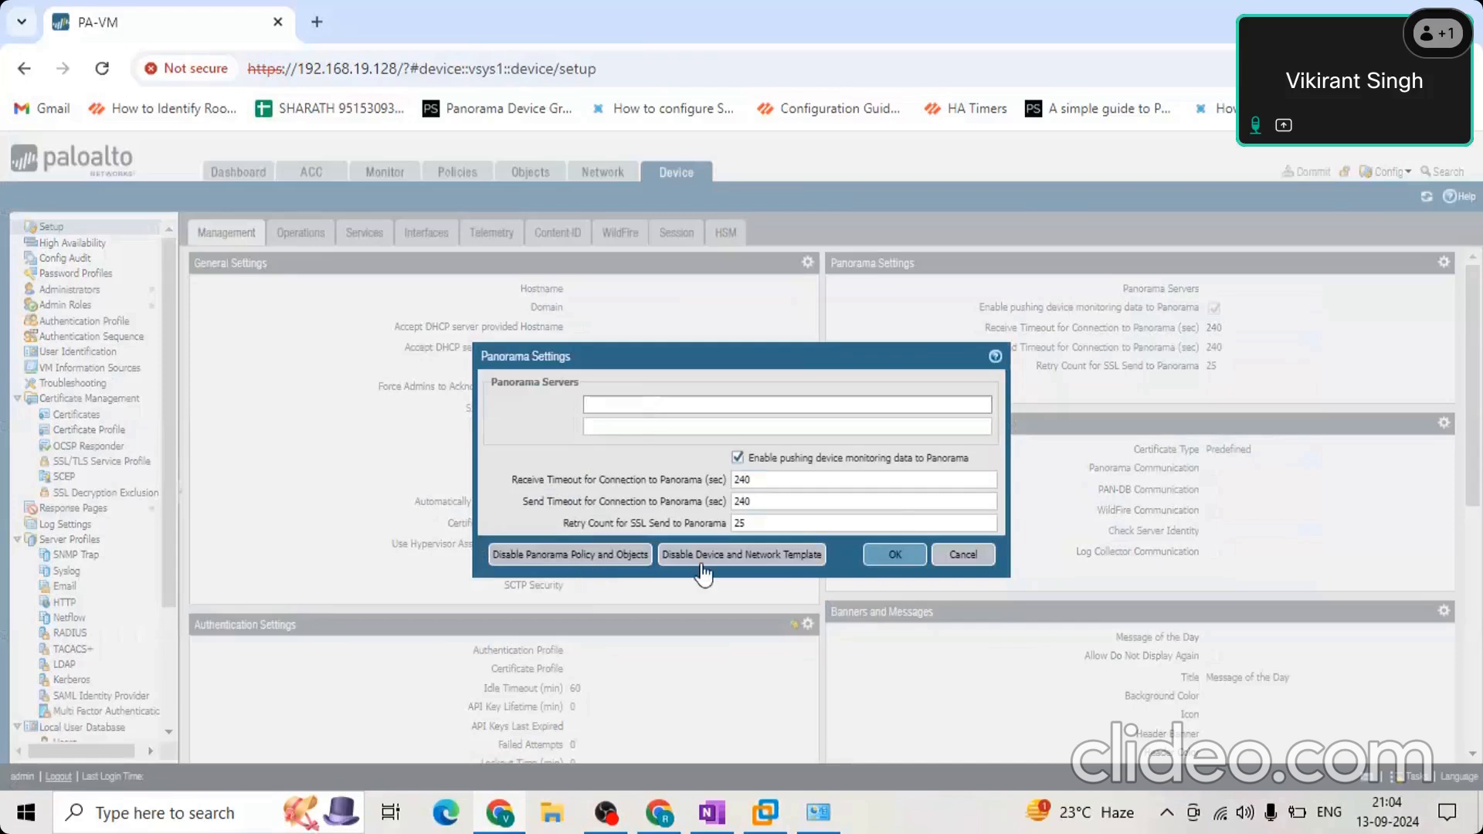
pyautogui.click(585, 555)
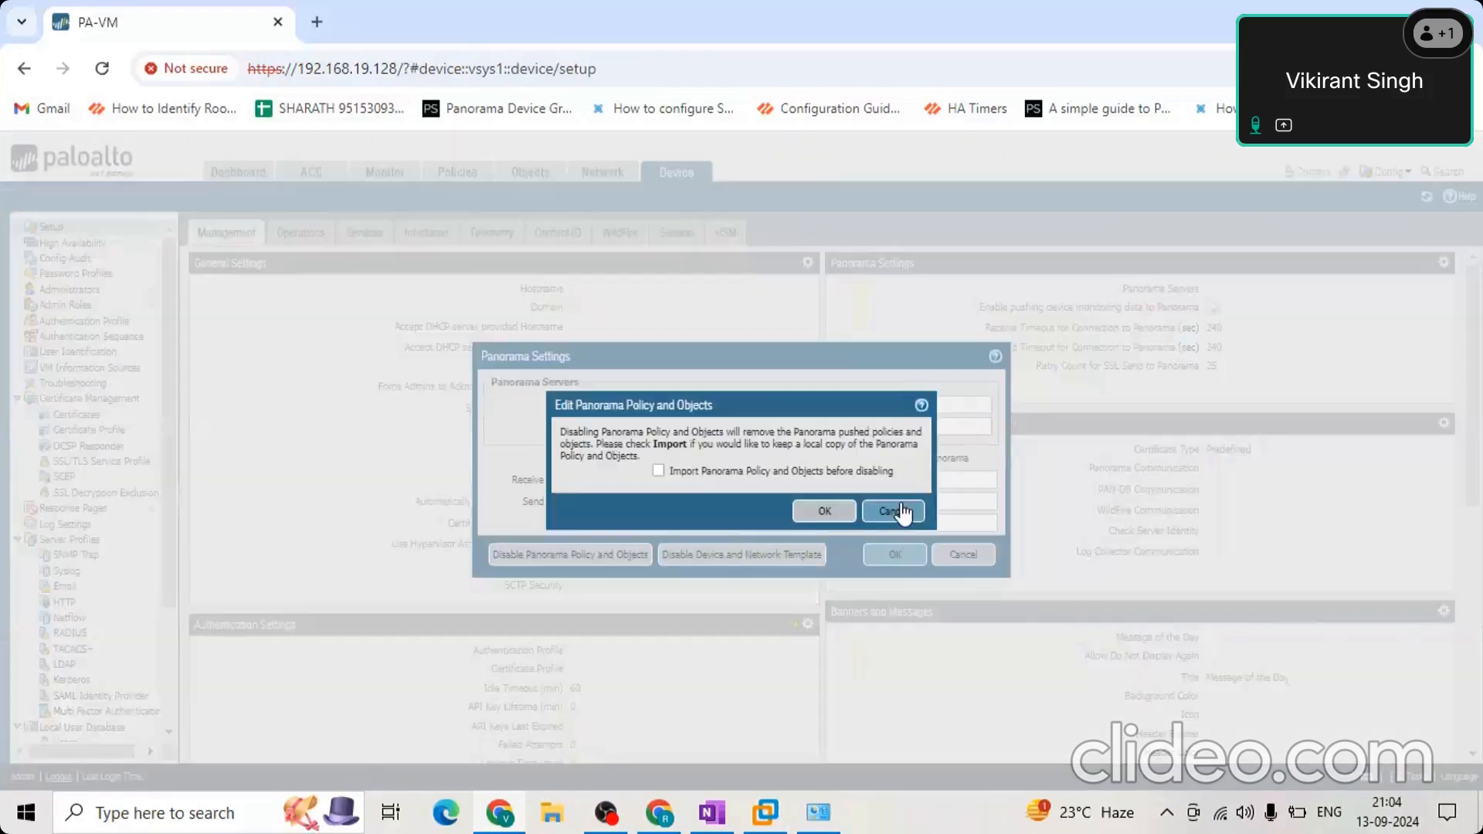
pyautogui.click(893, 511)
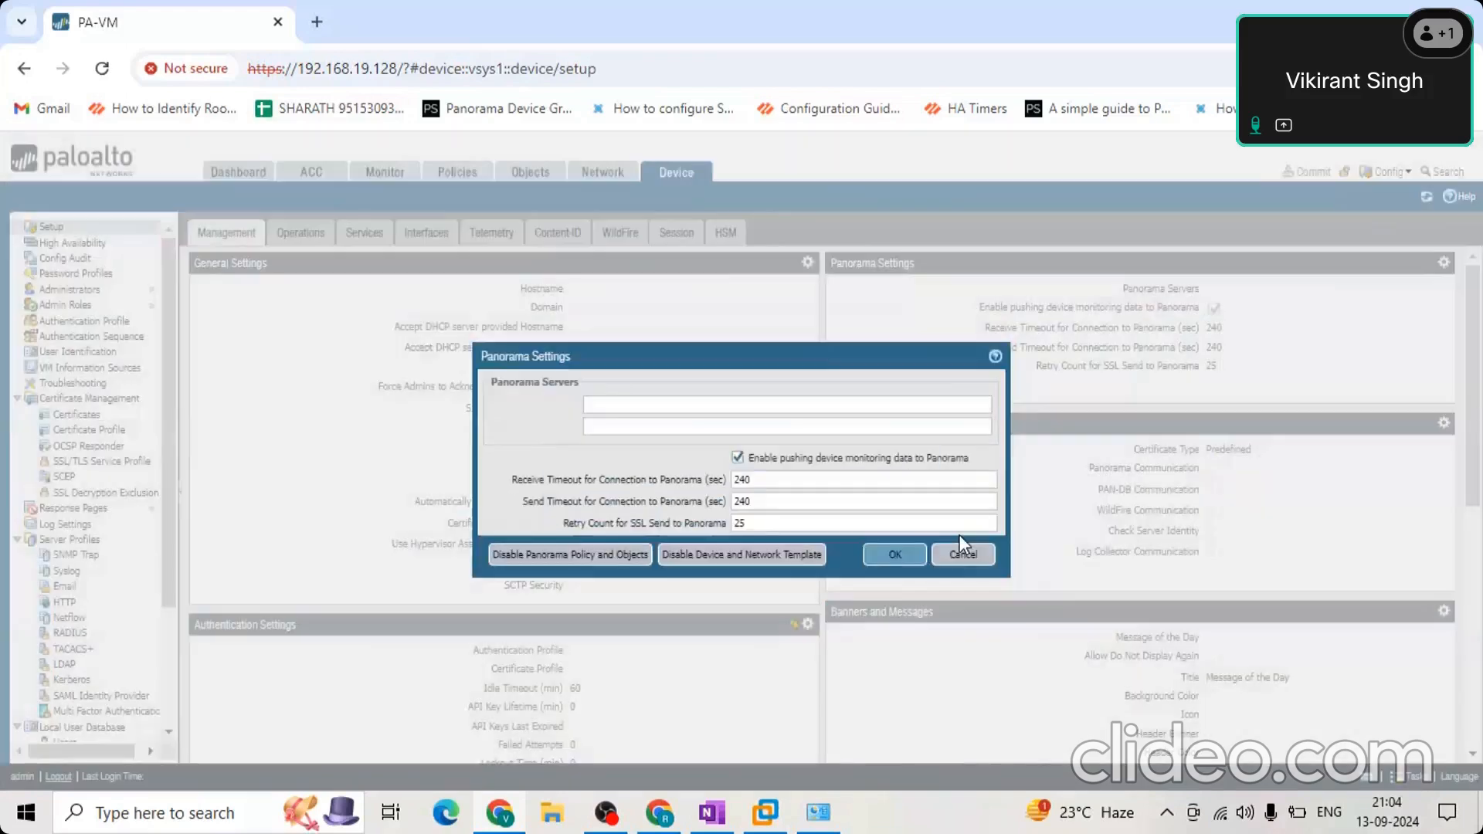
pyautogui.click(963, 555)
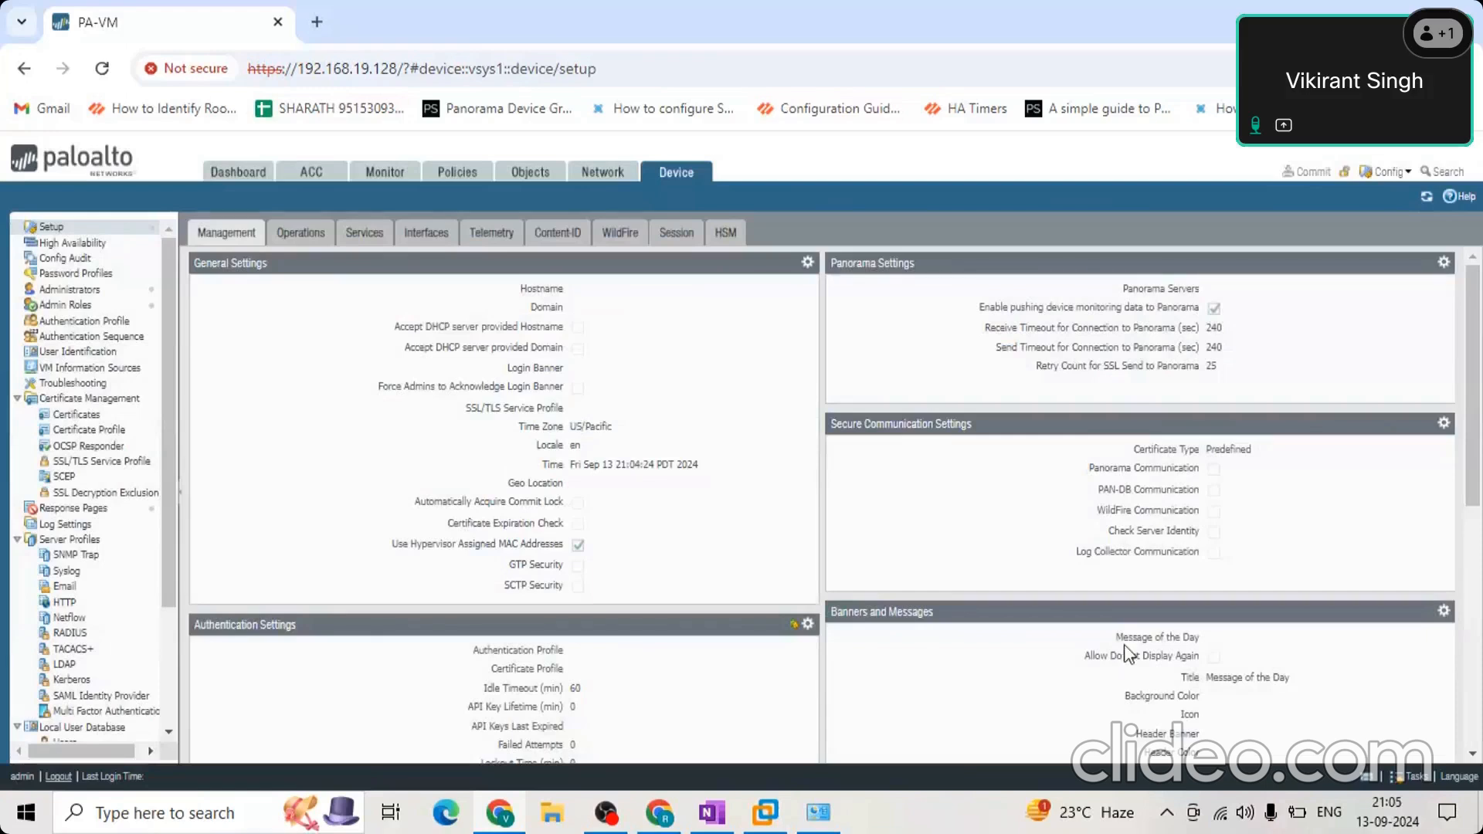
# Look through the remaining Management settings and the setup's Operations and Services pages.
pyautogui.scroll(-2, 1124, 644)
pyautogui.moveTo(1476, 398); pyautogui.dragTo(1482, 459)
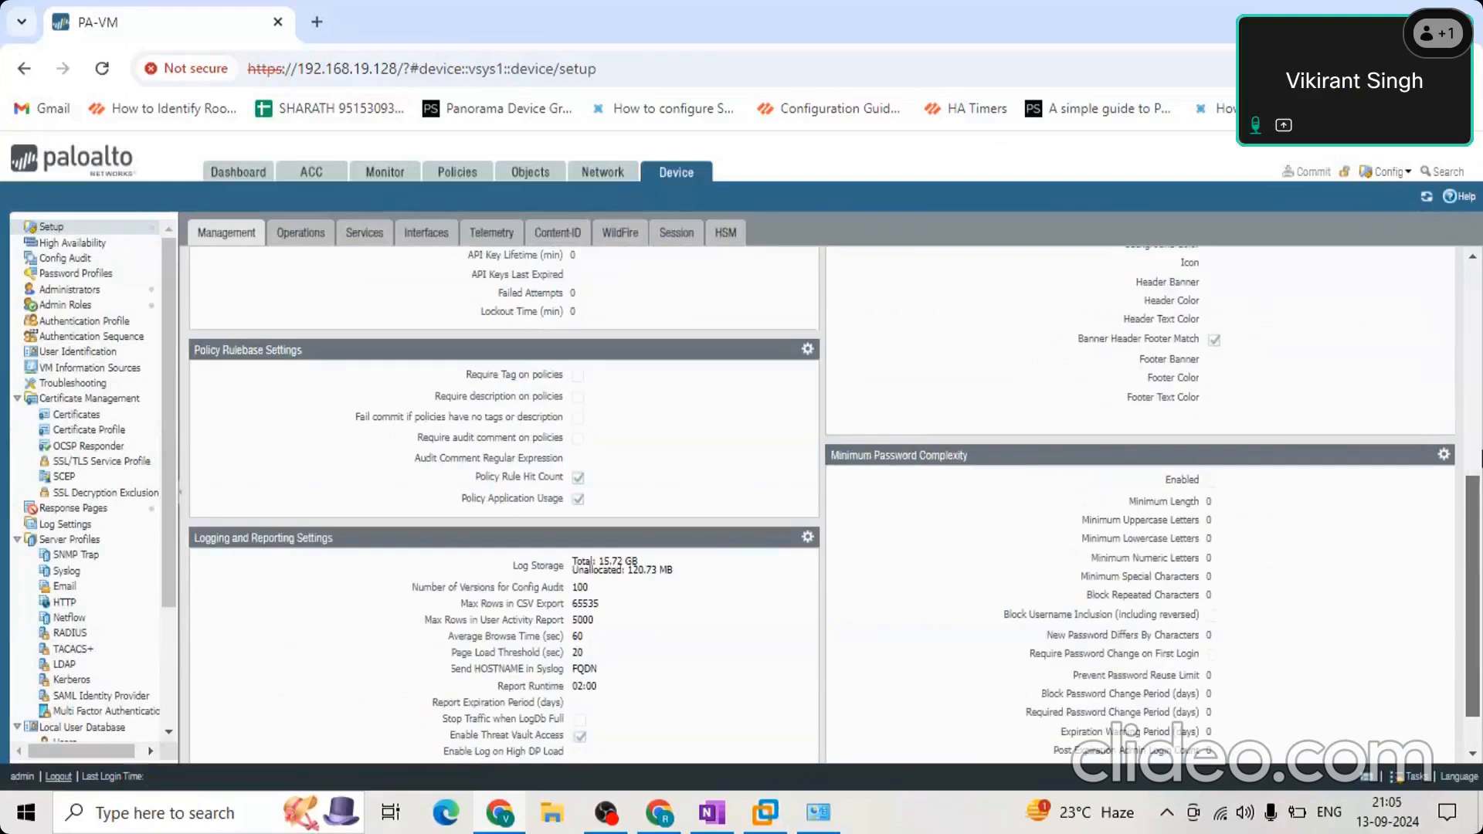
pyautogui.scroll(6, 508, 336)
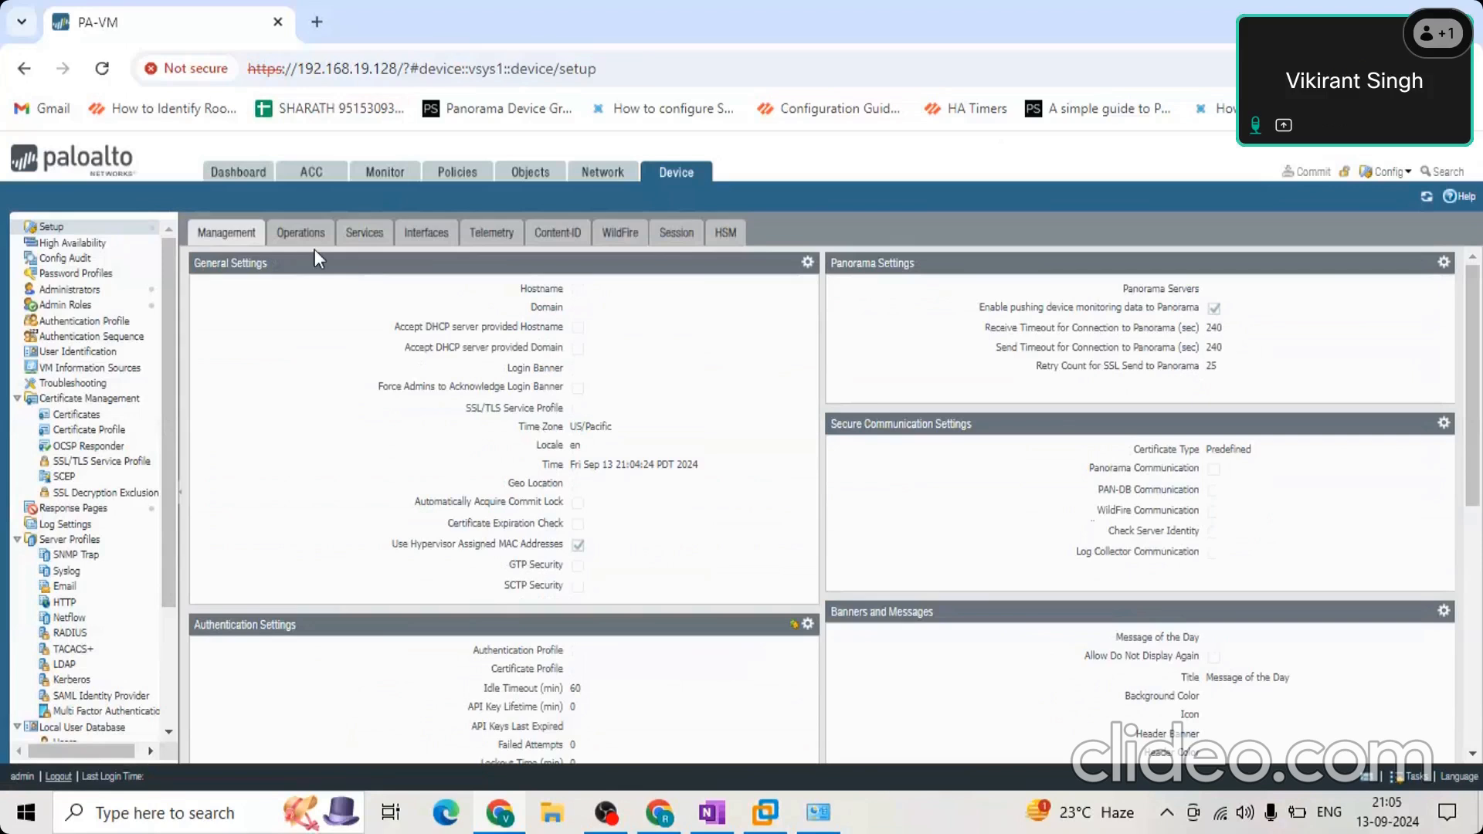
pyautogui.click(301, 232)
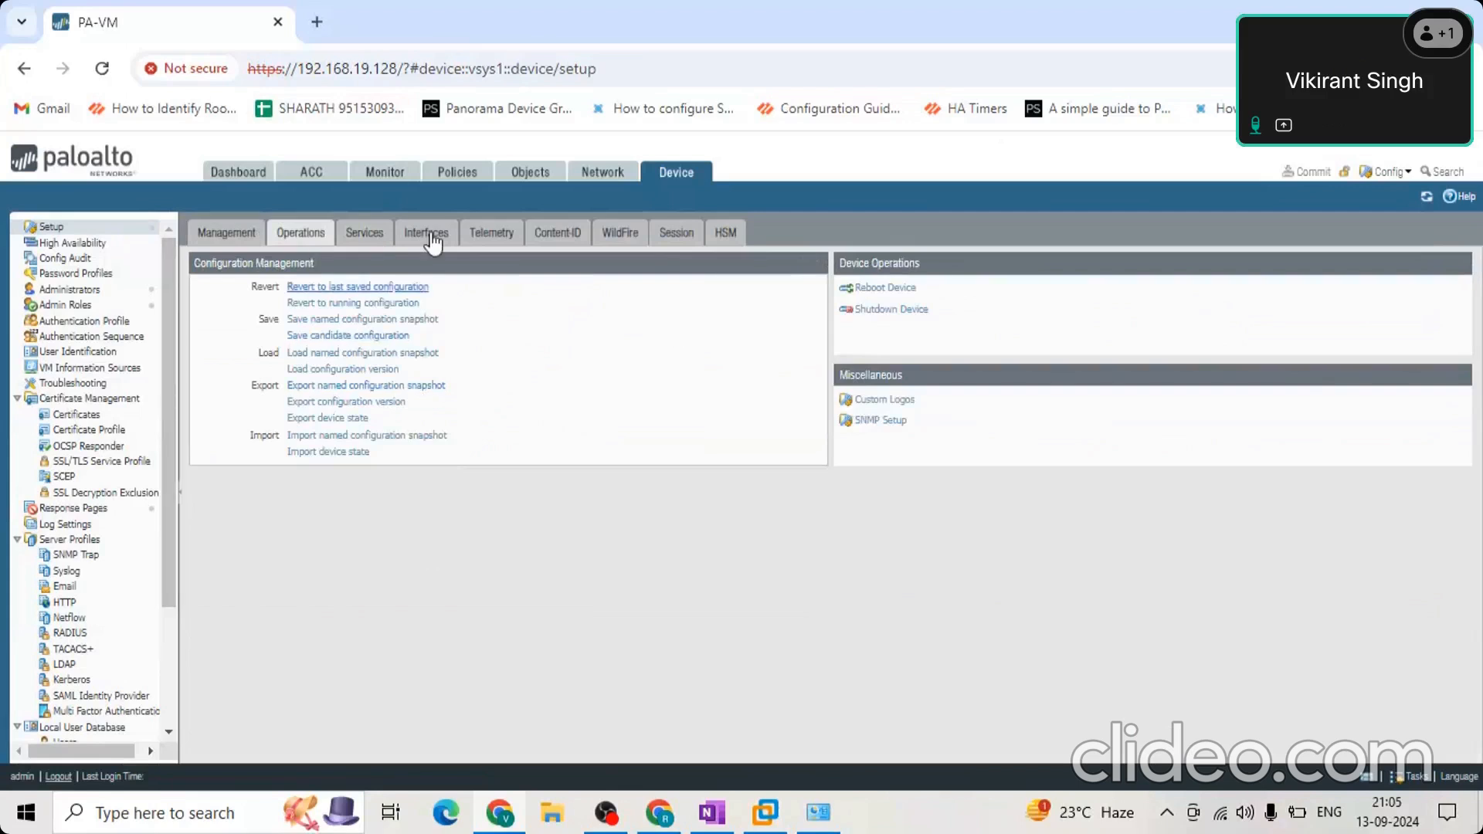
pyautogui.click(364, 232)
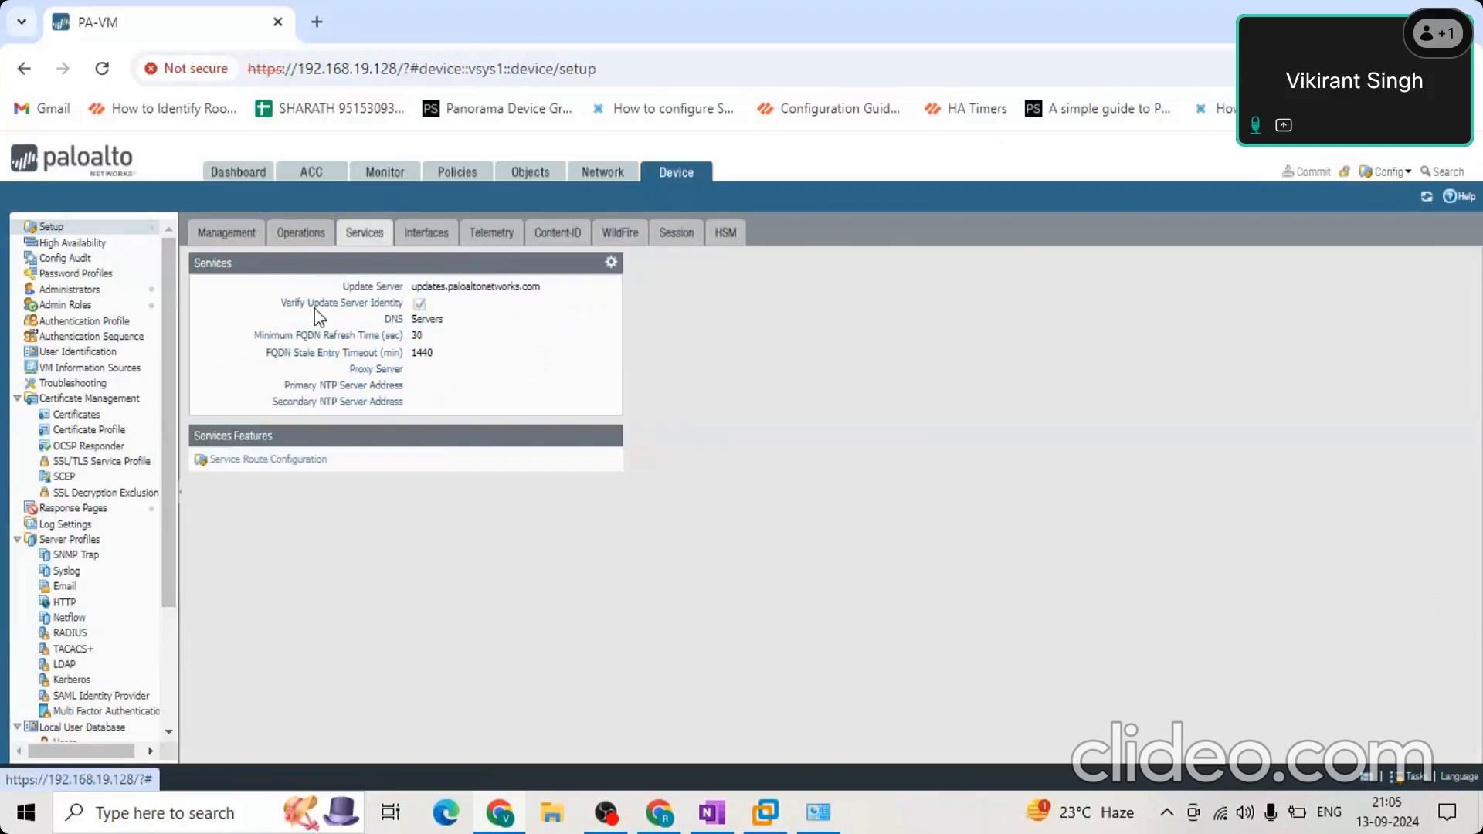
# Open the Management interface's settings from the setup's interface list and view its dynamic IP status.
pyautogui.click(417, 238)
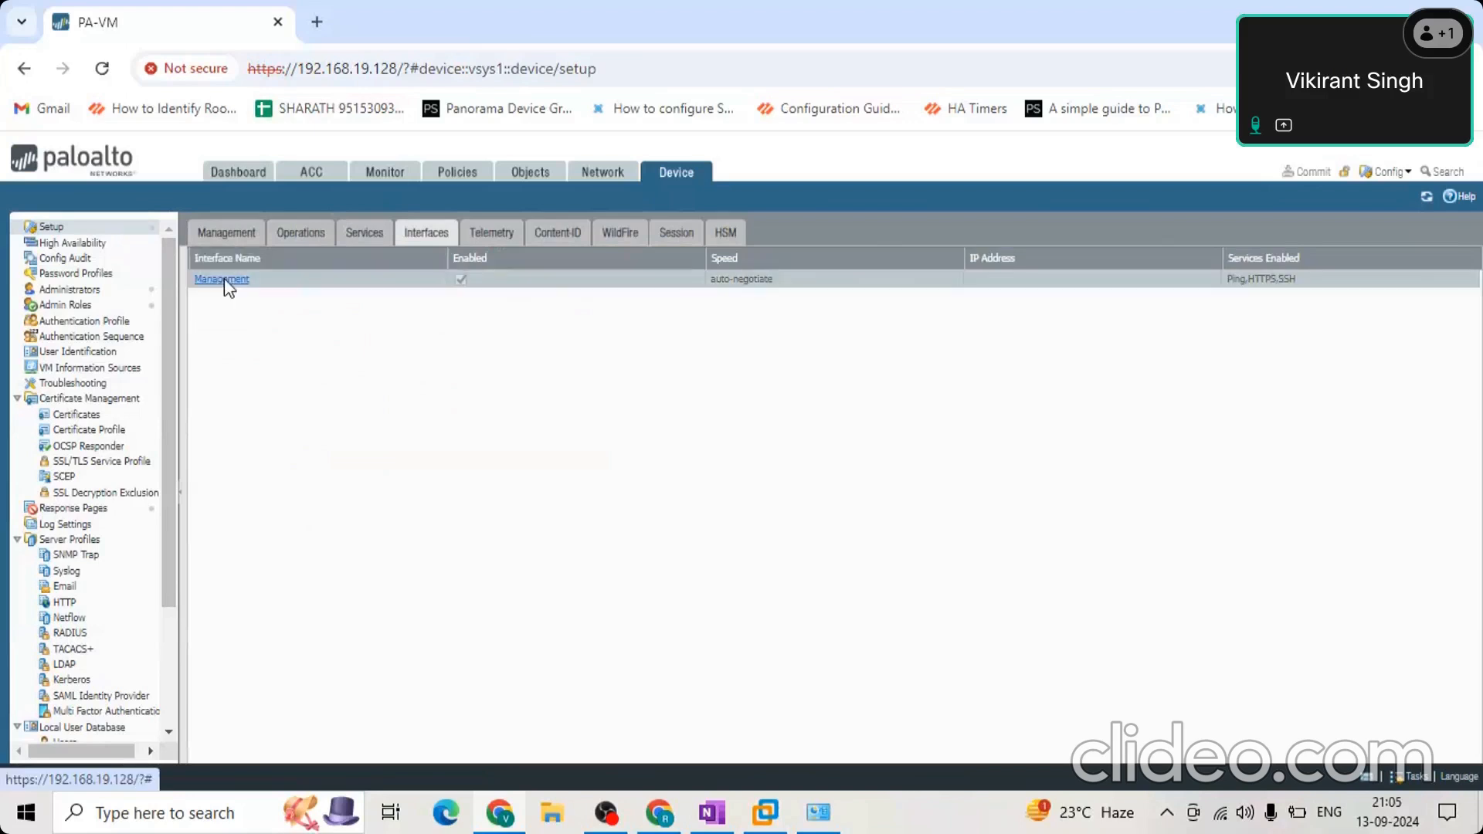
pyautogui.click(223, 280)
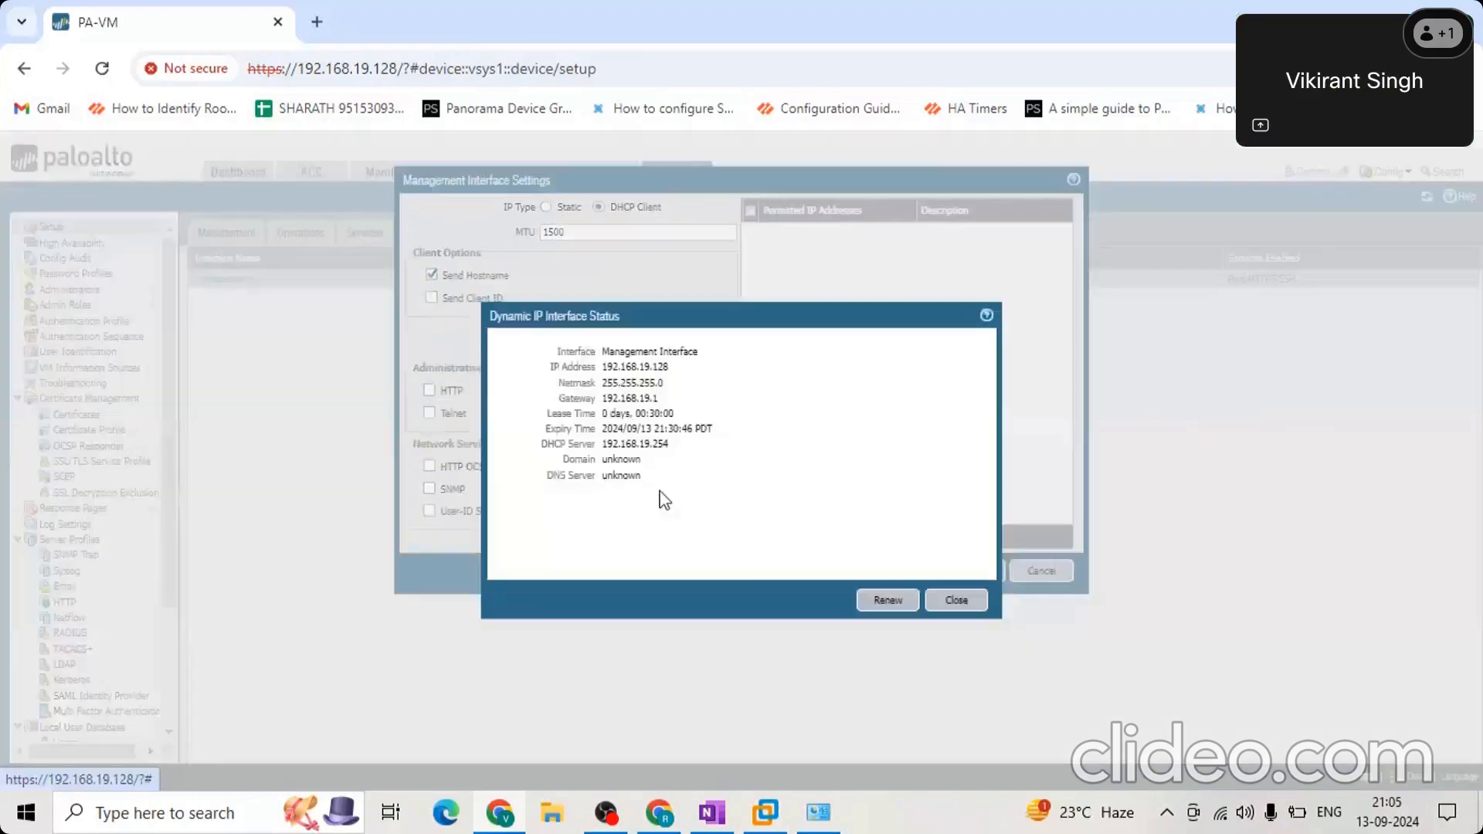
# Examine the IP address, netmask and gateway assigned to the Management interface in its dynamic IP status.
pyautogui.moveTo(508, 359); pyautogui.dragTo(711, 415)
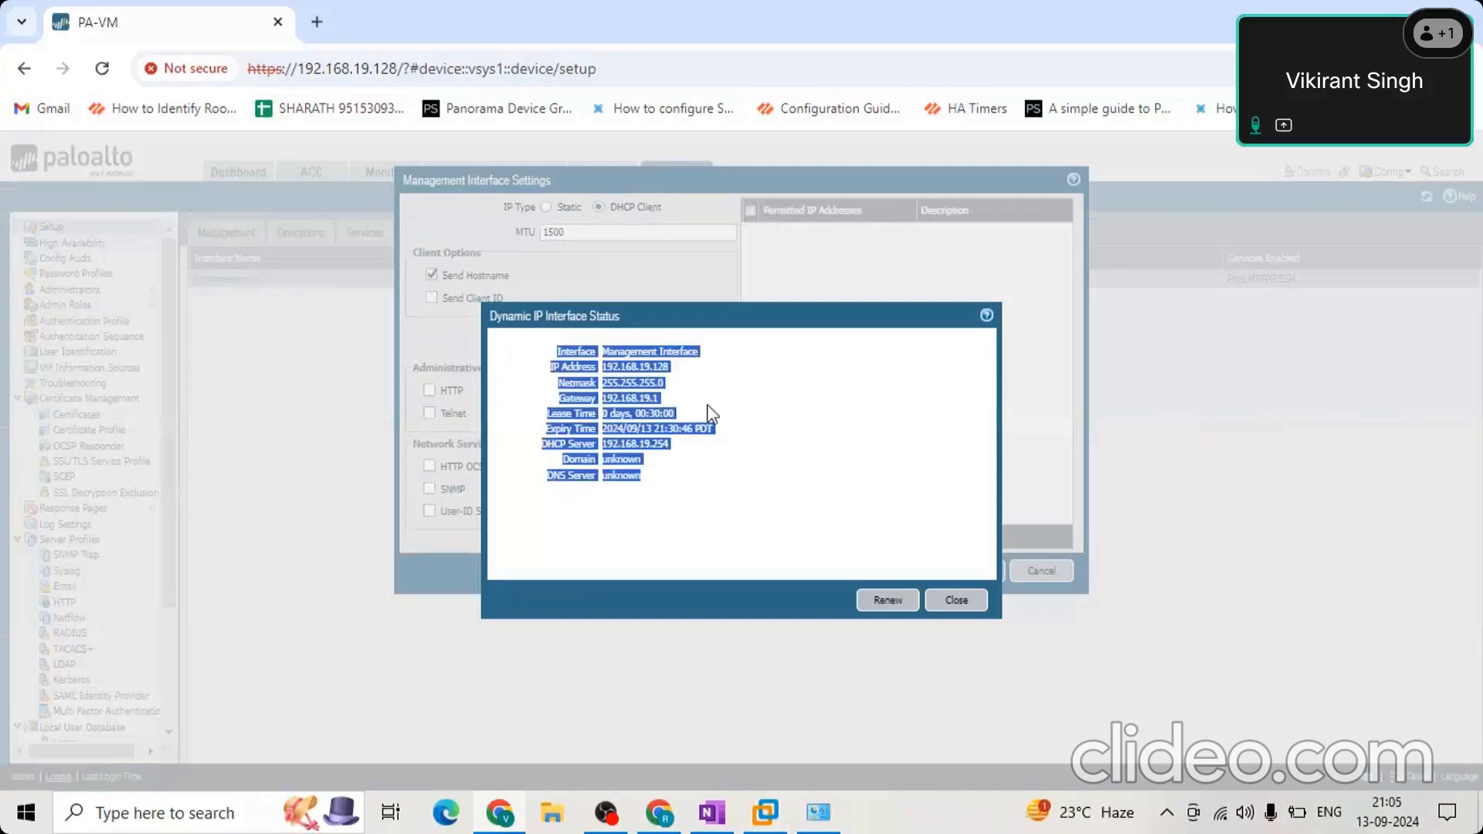
pyautogui.click(480, 372)
pyautogui.doubleClick(633, 366)
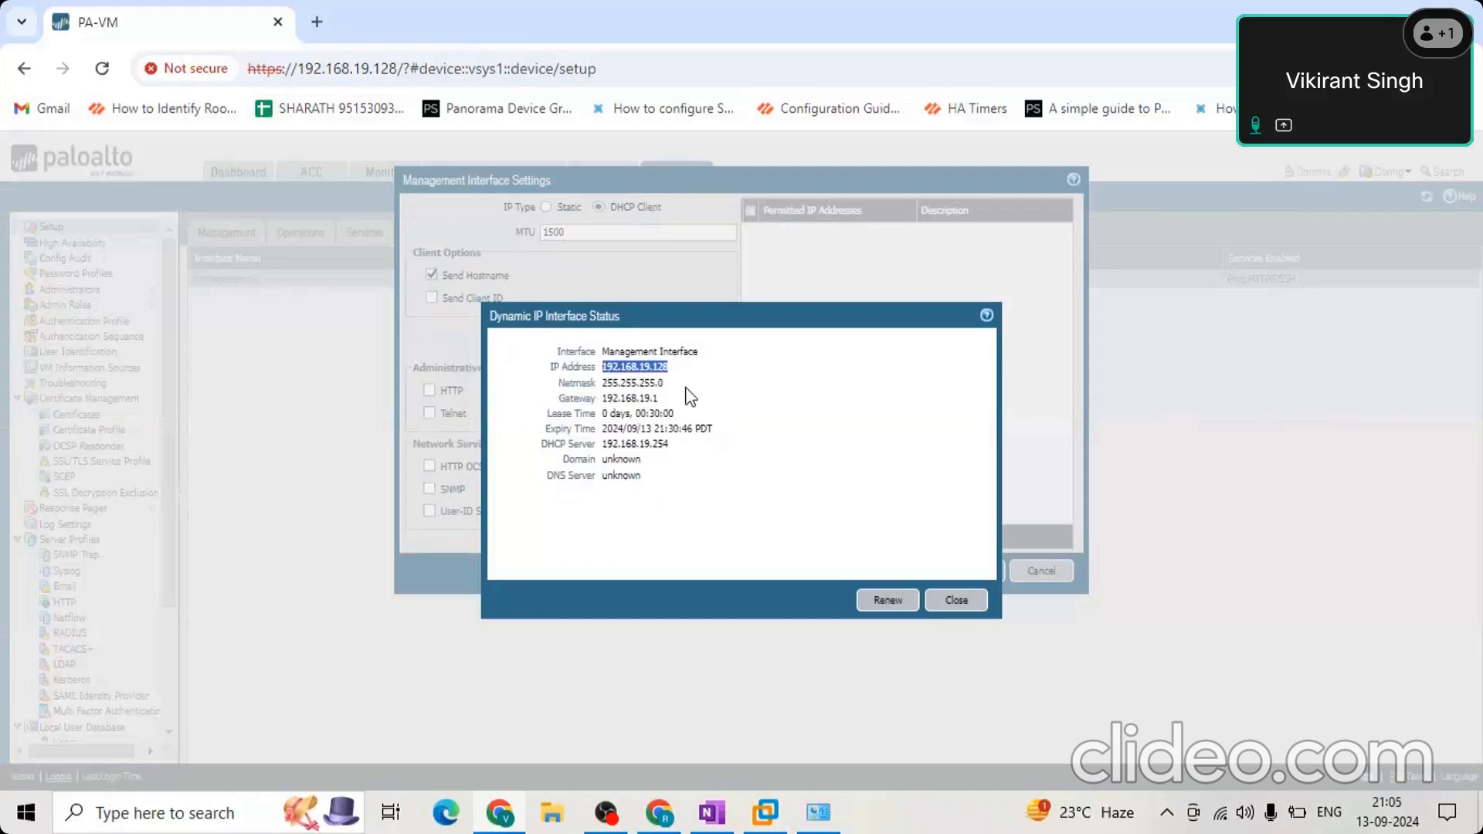
pyautogui.moveTo(691, 397); pyautogui.dragTo(711, 365)
pyautogui.click(527, 384)
# Examine the lease time, expiry time, DHCP server, domain and DNS server in the dynamic IP status, and close it.
pyautogui.moveTo(554, 409); pyautogui.dragTo(699, 421)
pyautogui.click(683, 418)
pyautogui.moveTo(655, 415); pyautogui.dragTo(649, 414)
pyautogui.click(683, 418)
pyautogui.click(757, 439)
pyautogui.moveTo(712, 433); pyautogui.dragTo(543, 439)
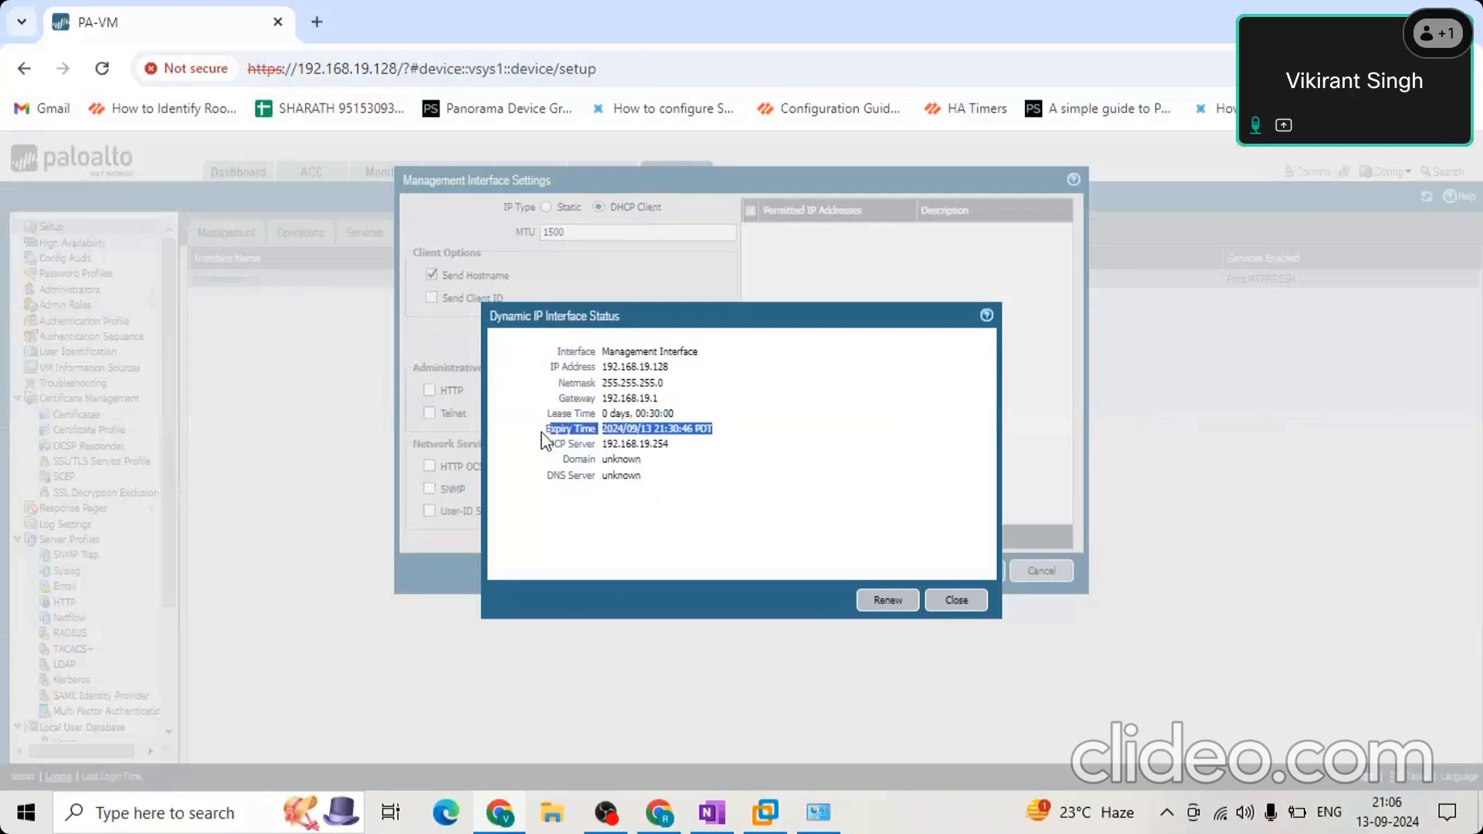
pyautogui.click(593, 444)
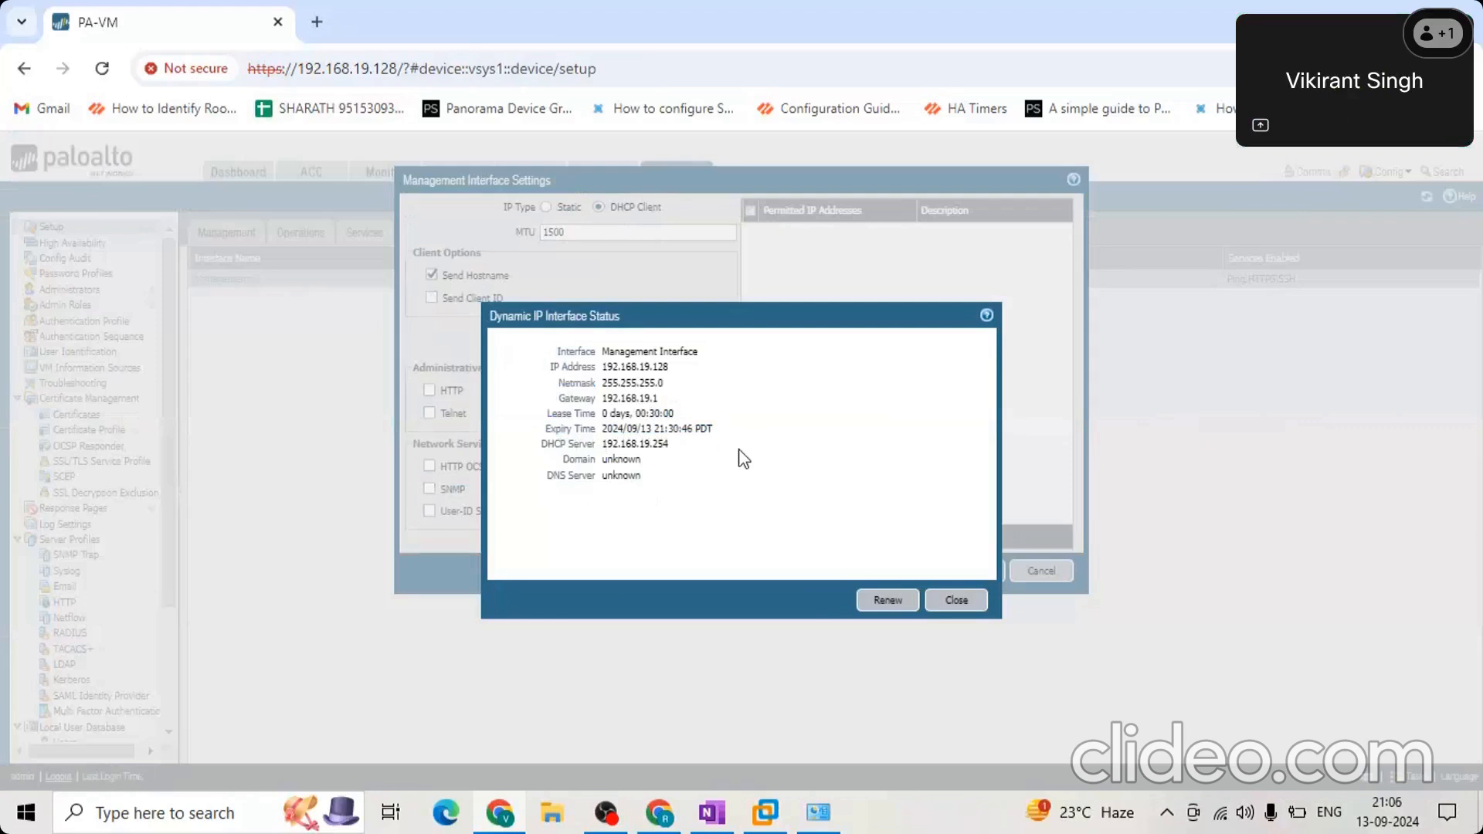
pyautogui.moveTo(670, 450); pyautogui.dragTo(730, 485)
pyautogui.click(536, 458)
pyautogui.click(730, 485)
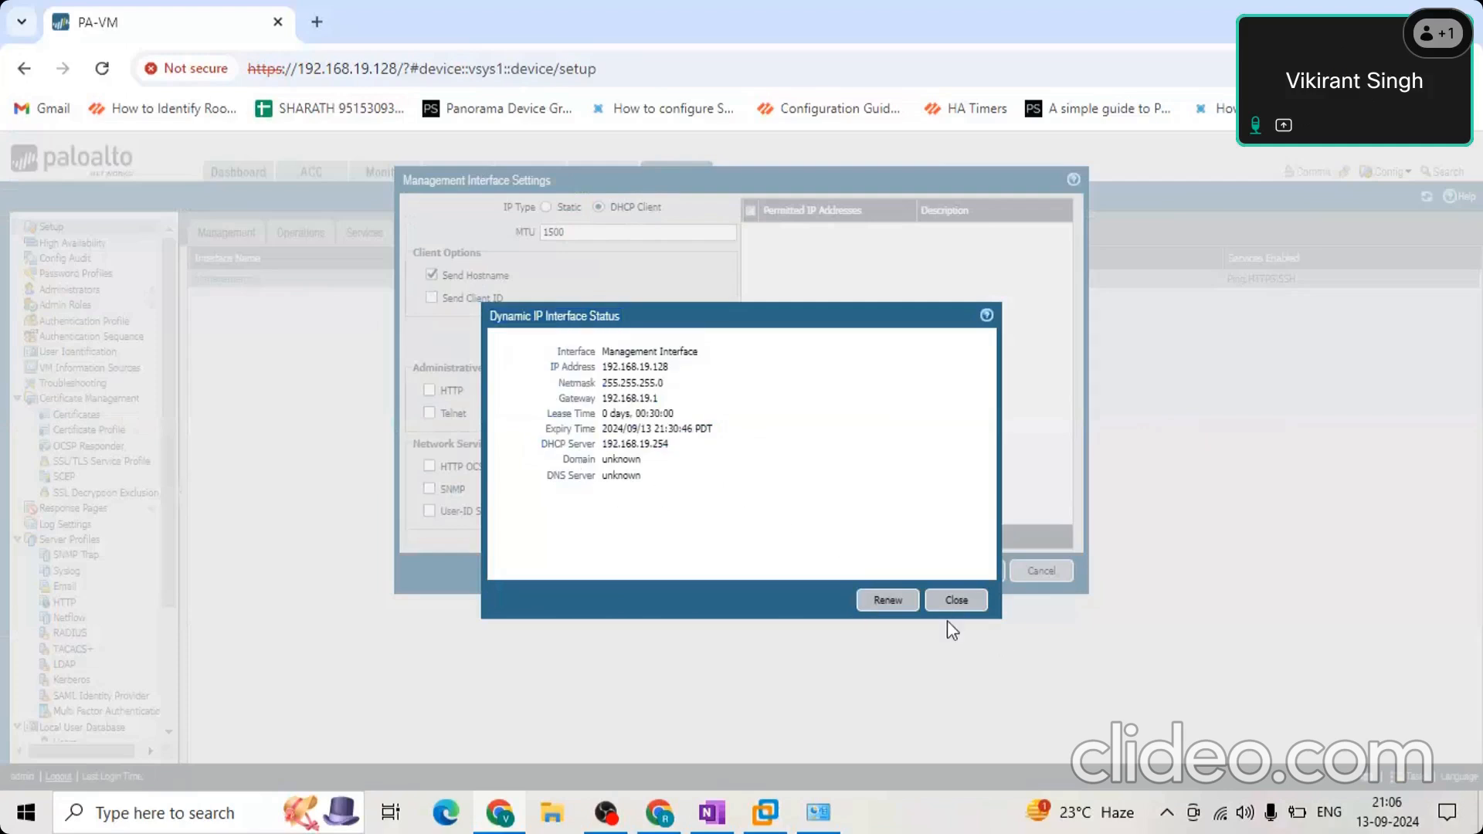
pyautogui.click(956, 600)
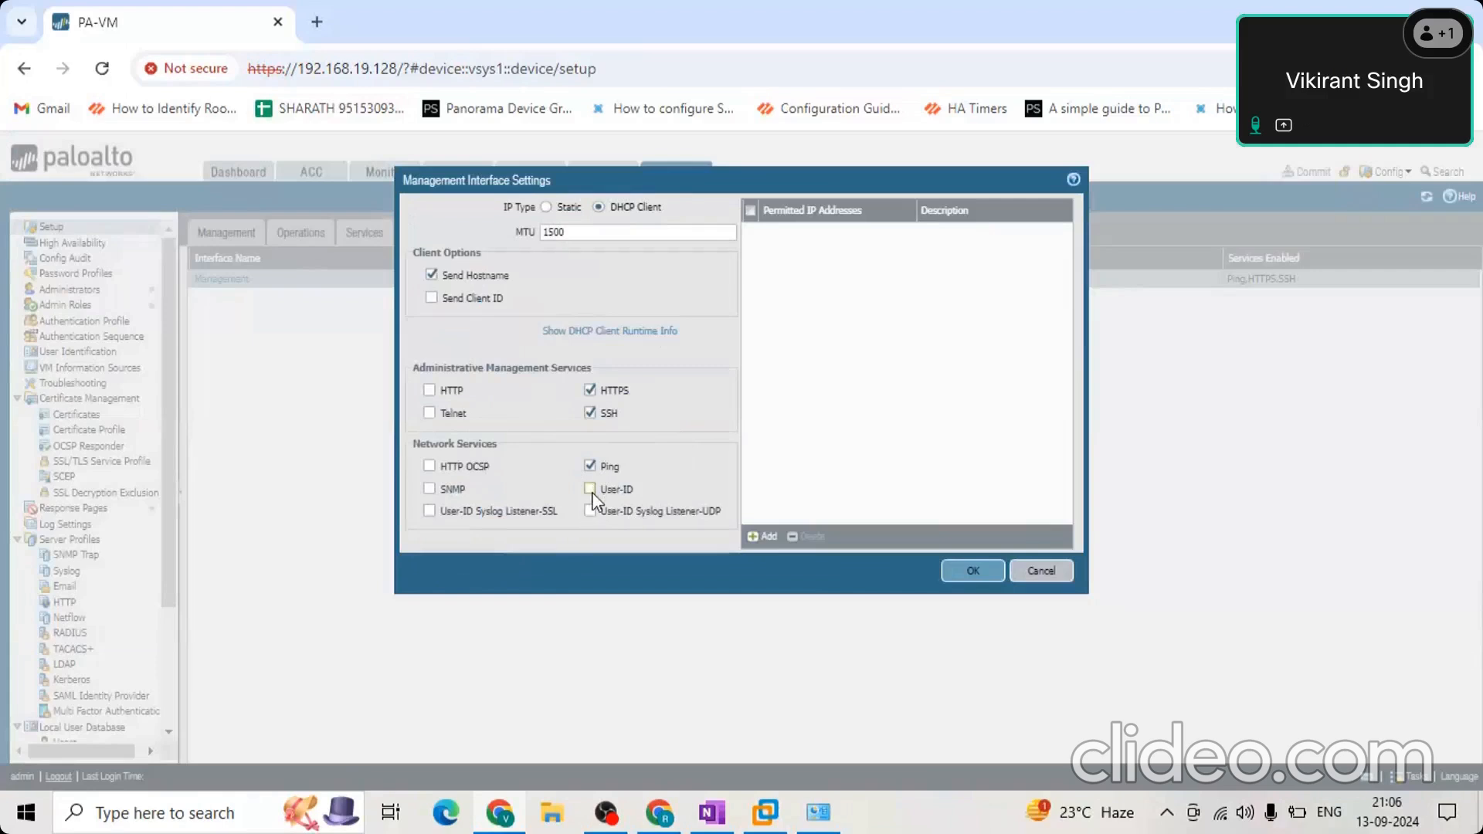
# Enter 10.1.1.1/32 as a permitted IP address for the Management interface and discard the change.
pyautogui.click(430, 489)
pyautogui.click(758, 538)
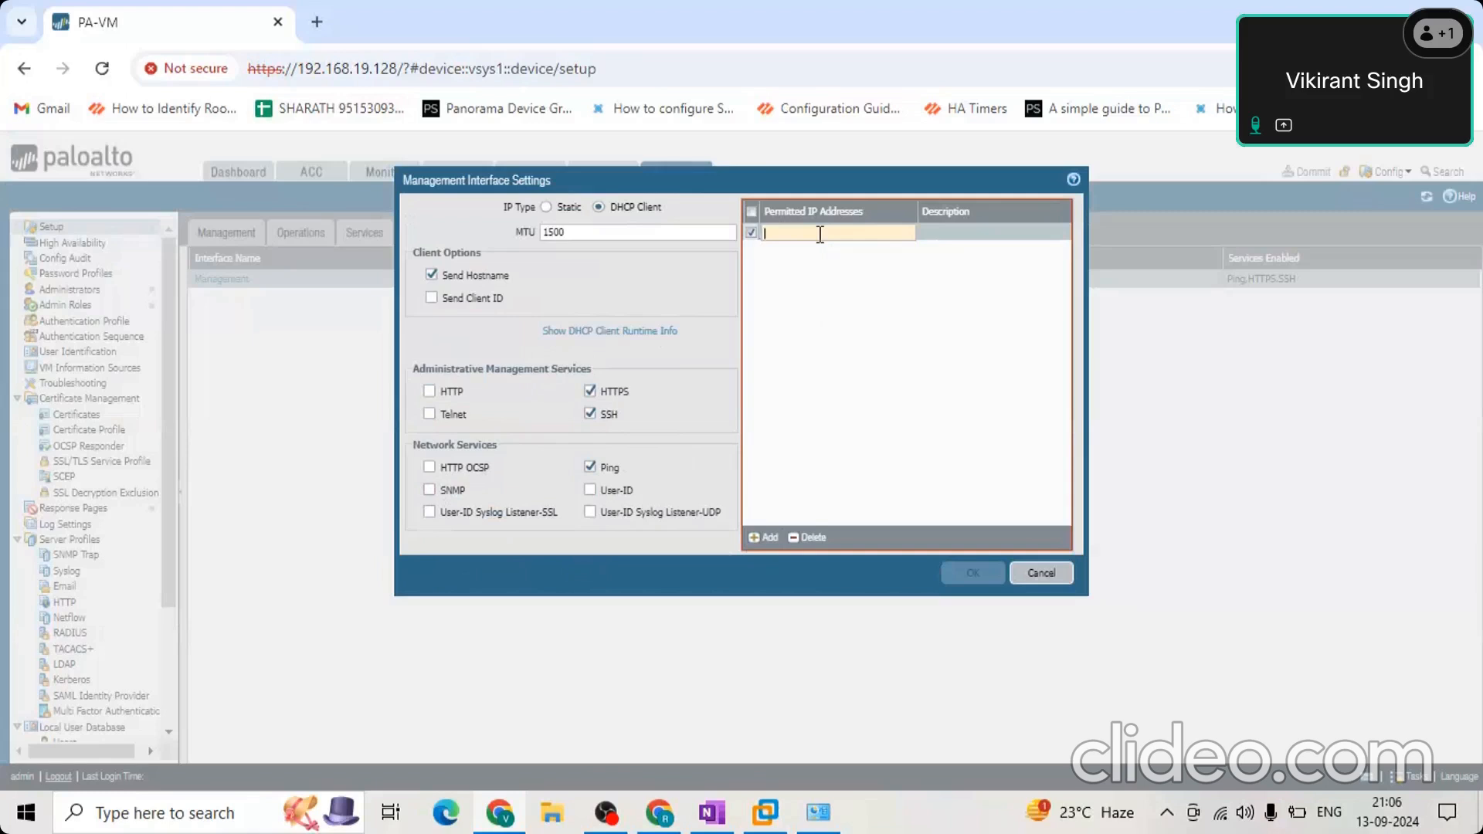
pyautogui.write('10.1.1.1')
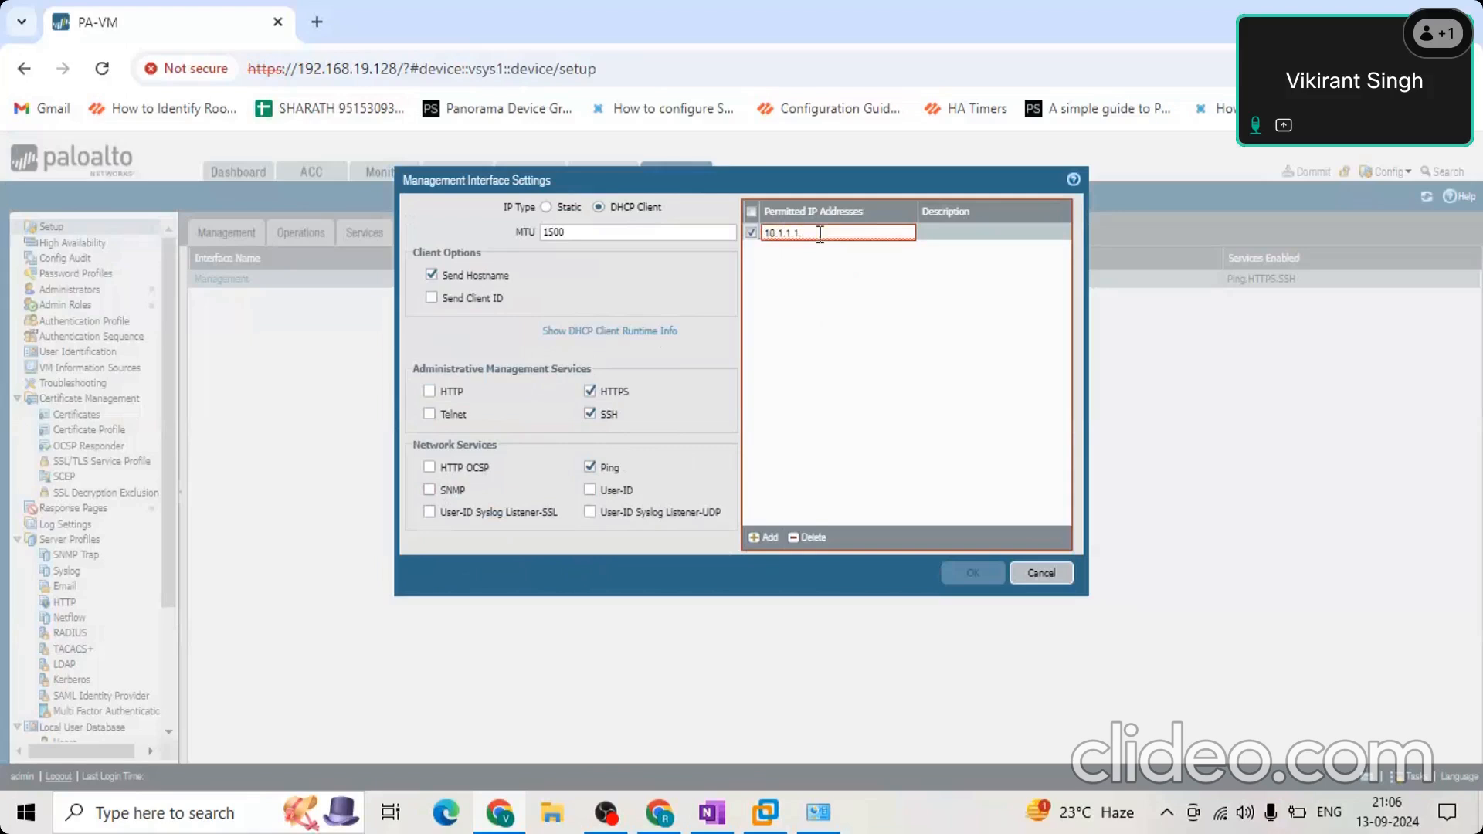
pyautogui.write('.')
pyautogui.press('BackSpace')
pyautogui.write('/')
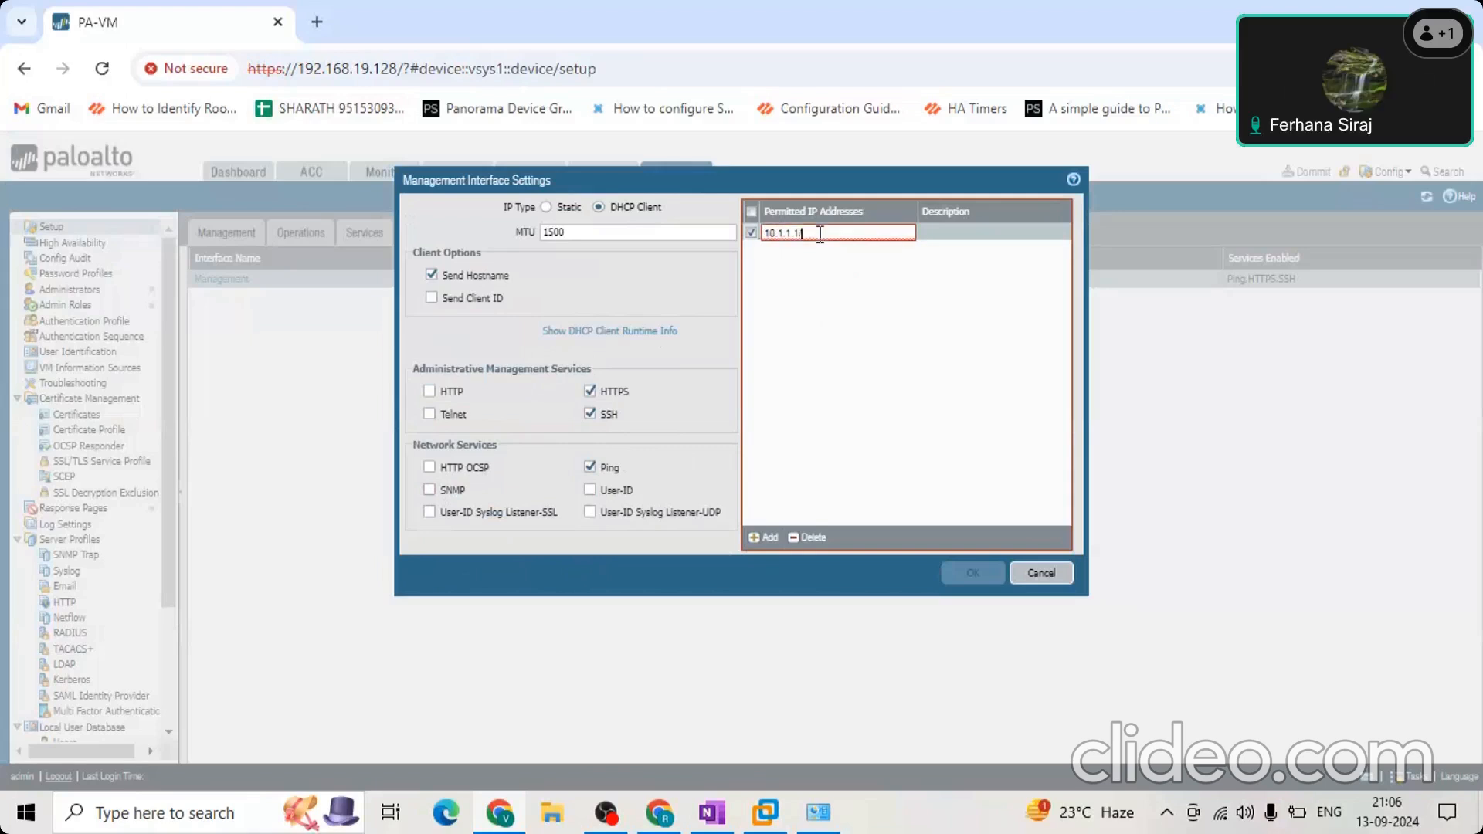
pyautogui.write('32')
pyautogui.click(842, 371)
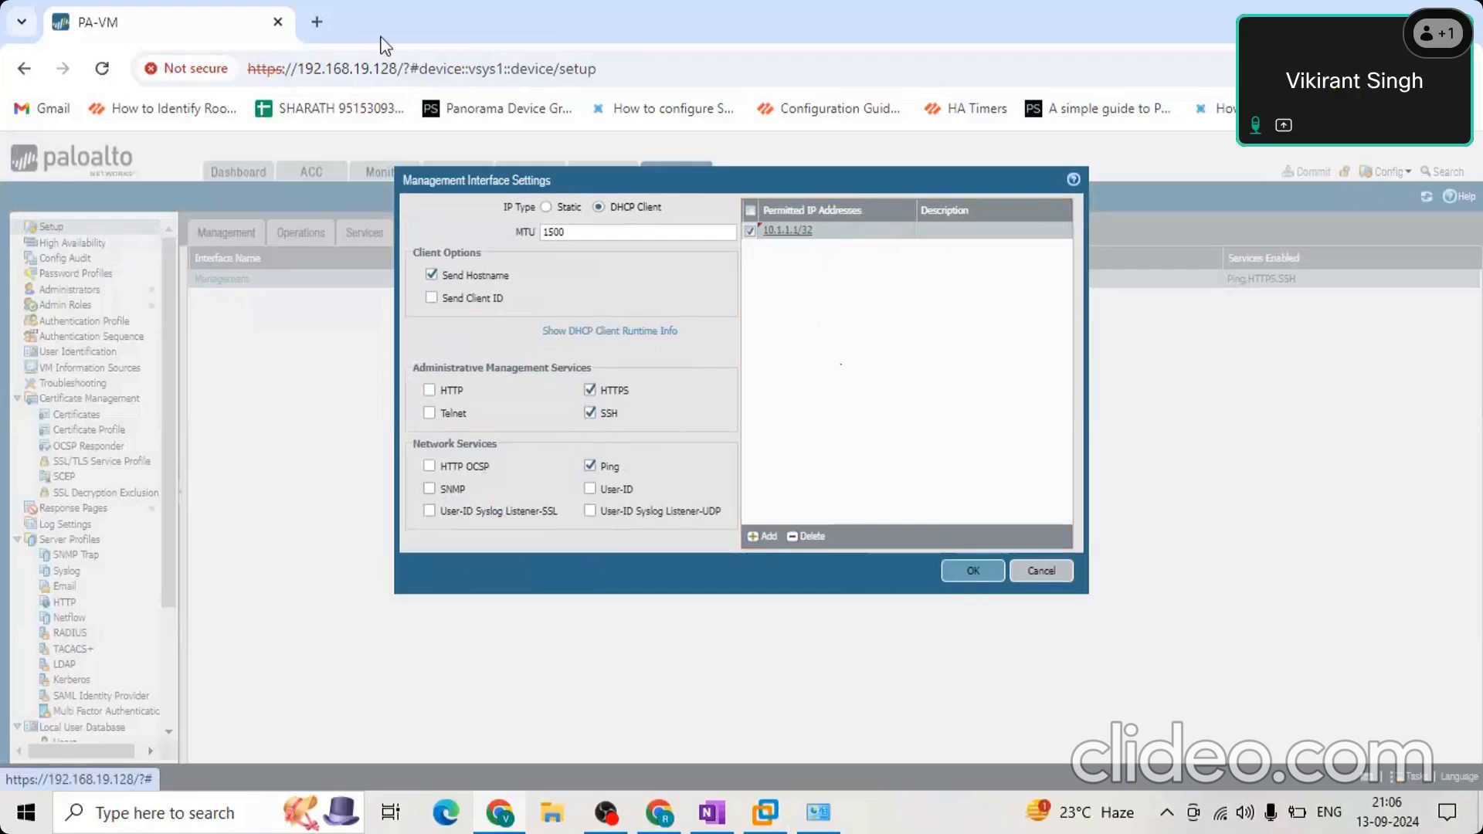
pyautogui.click(1039, 574)
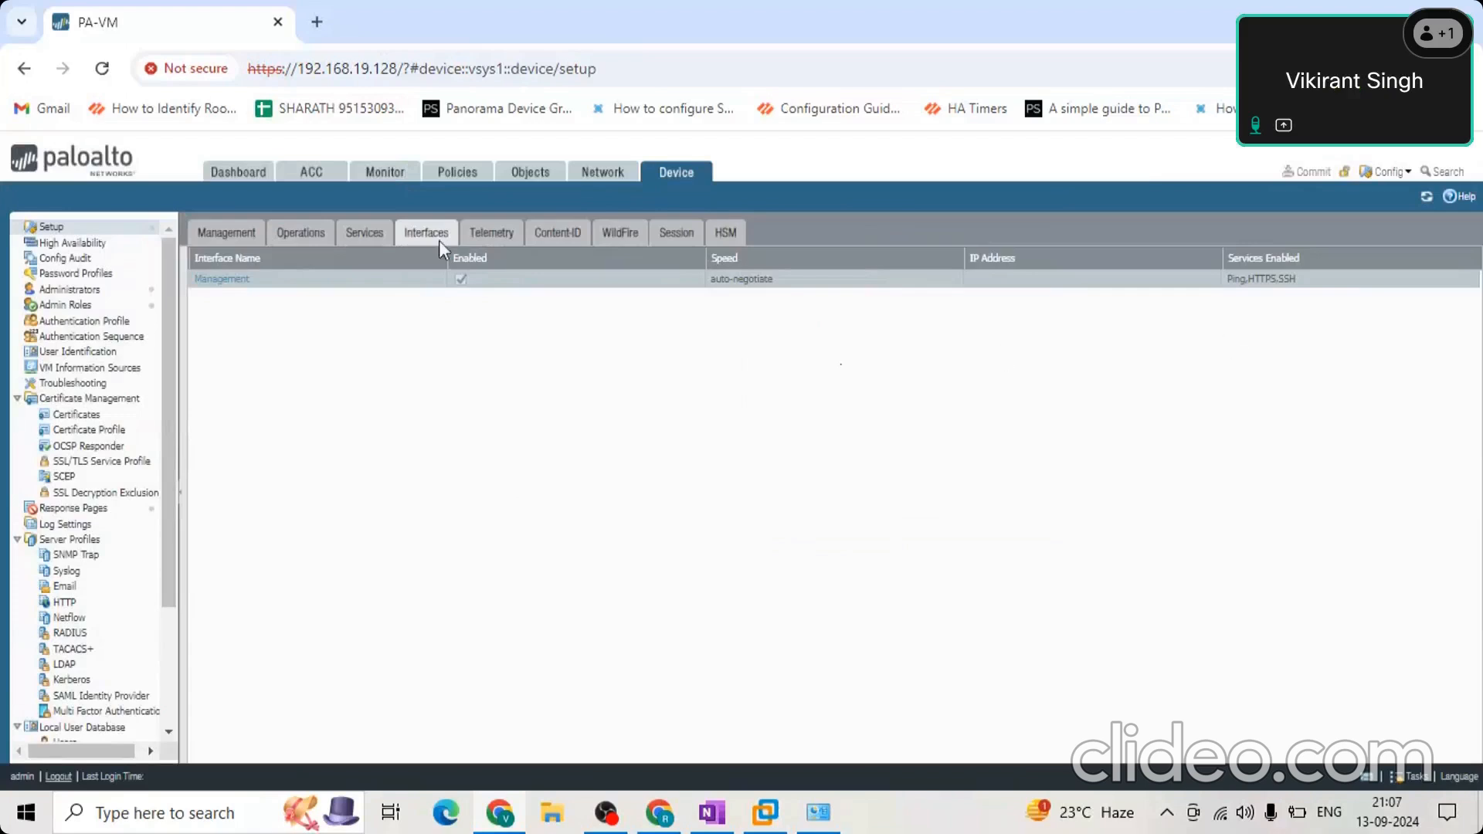
# Open the device setup's Services settings for editing and inspect the update server and NTP options.
pyautogui.click(367, 233)
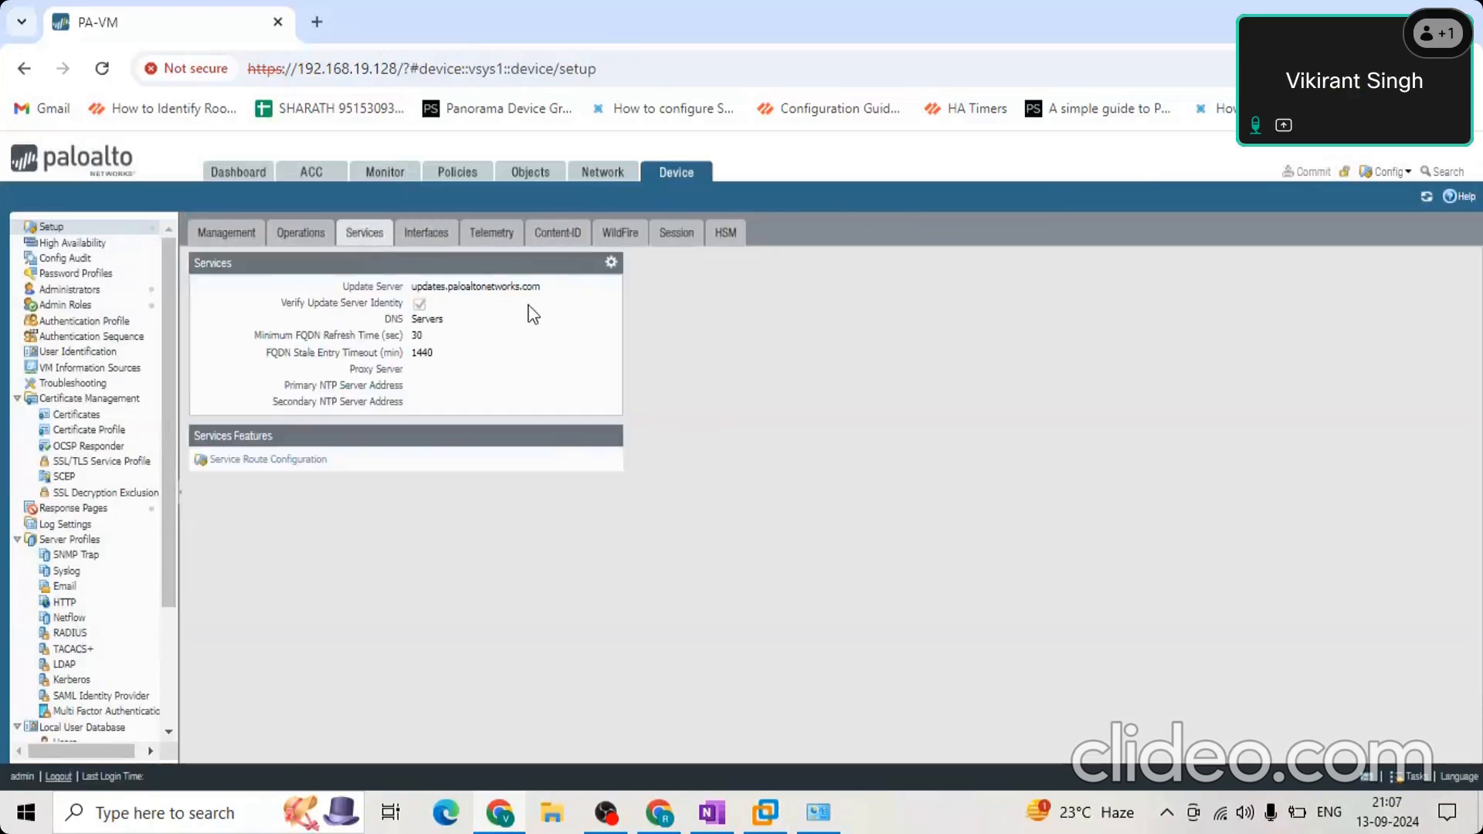
pyautogui.click(611, 267)
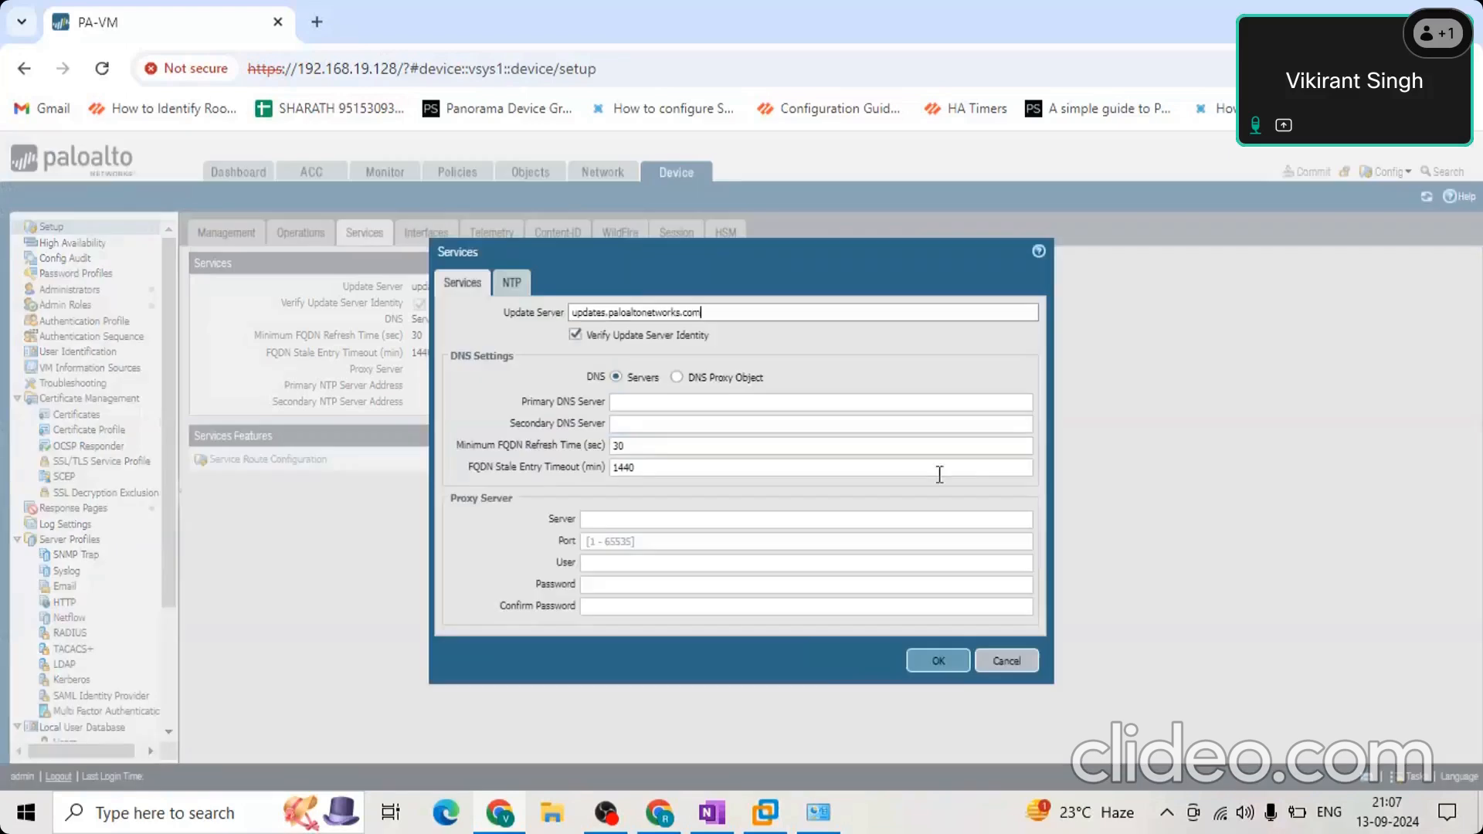
pyautogui.click(513, 286)
pyautogui.click(479, 284)
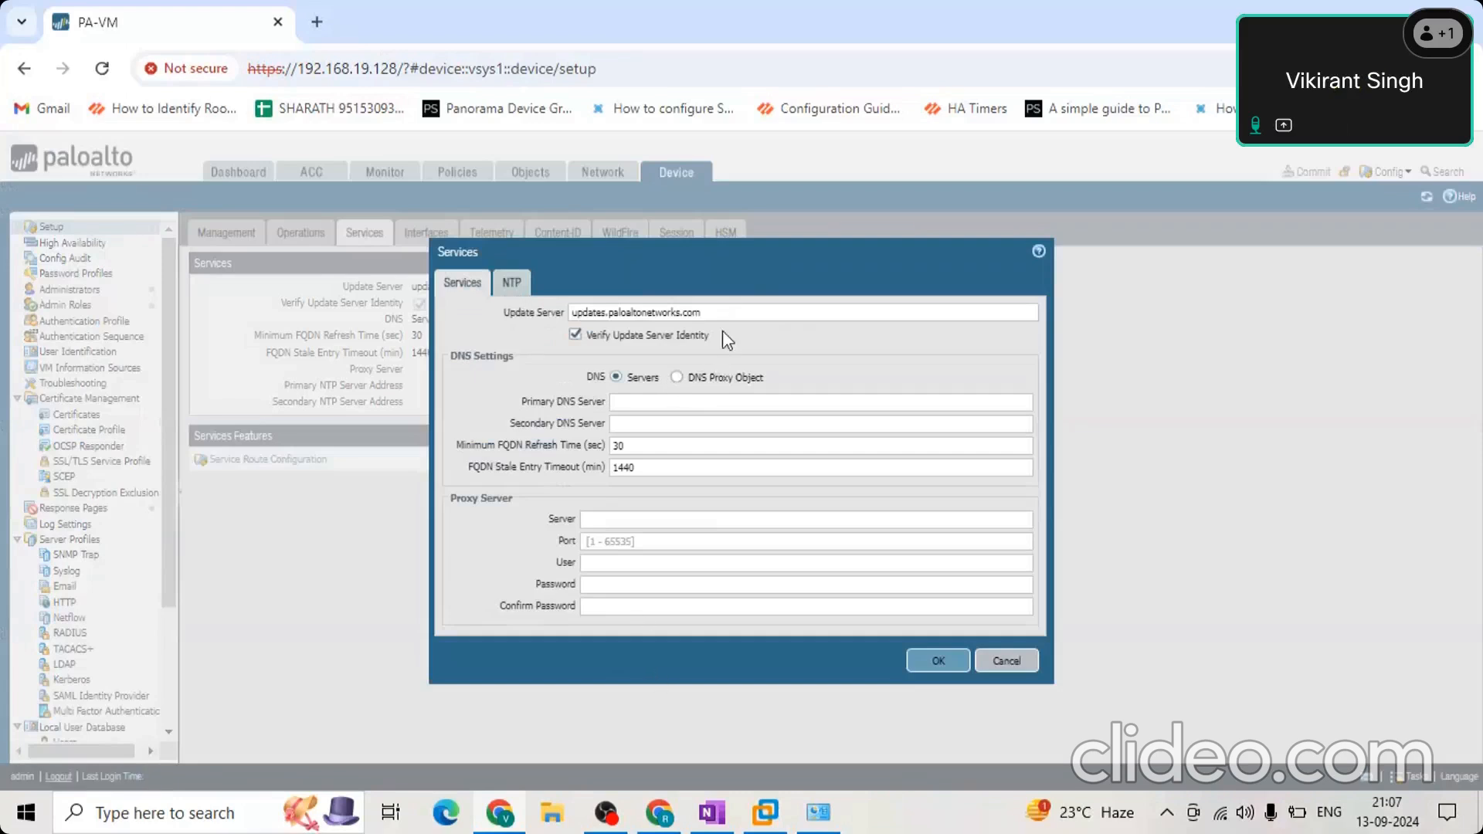
pyautogui.moveTo(728, 314); pyautogui.dragTo(553, 331)
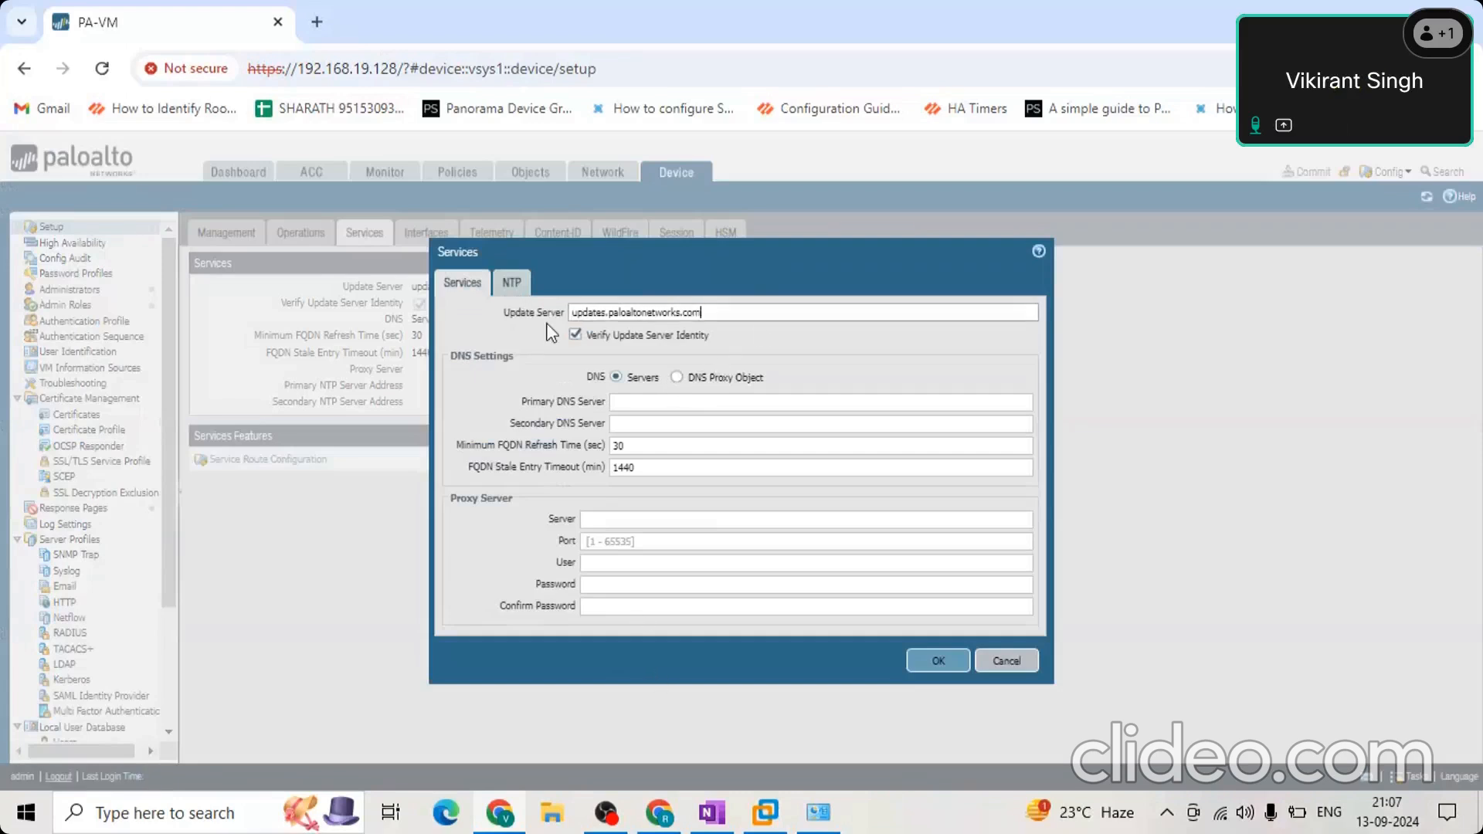
pyautogui.click(738, 318)
pyautogui.doubleClick(644, 313)
# Set the primary DNS server to 8.8.8.8 and the secondary DNS server to 4.2.2.2 in the Services settings.
pyautogui.click(645, 409)
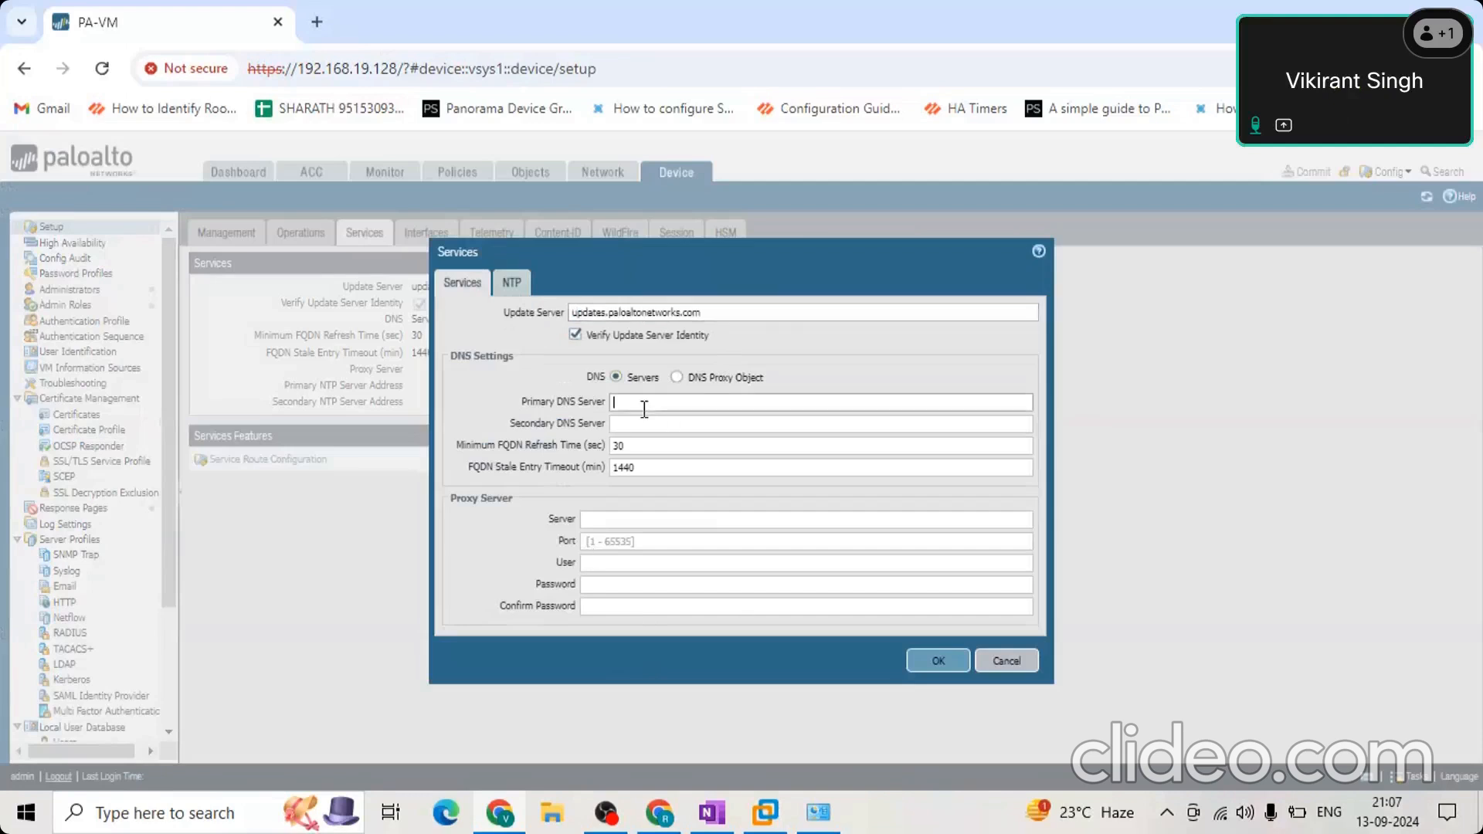
pyautogui.write('8.8.8.8')
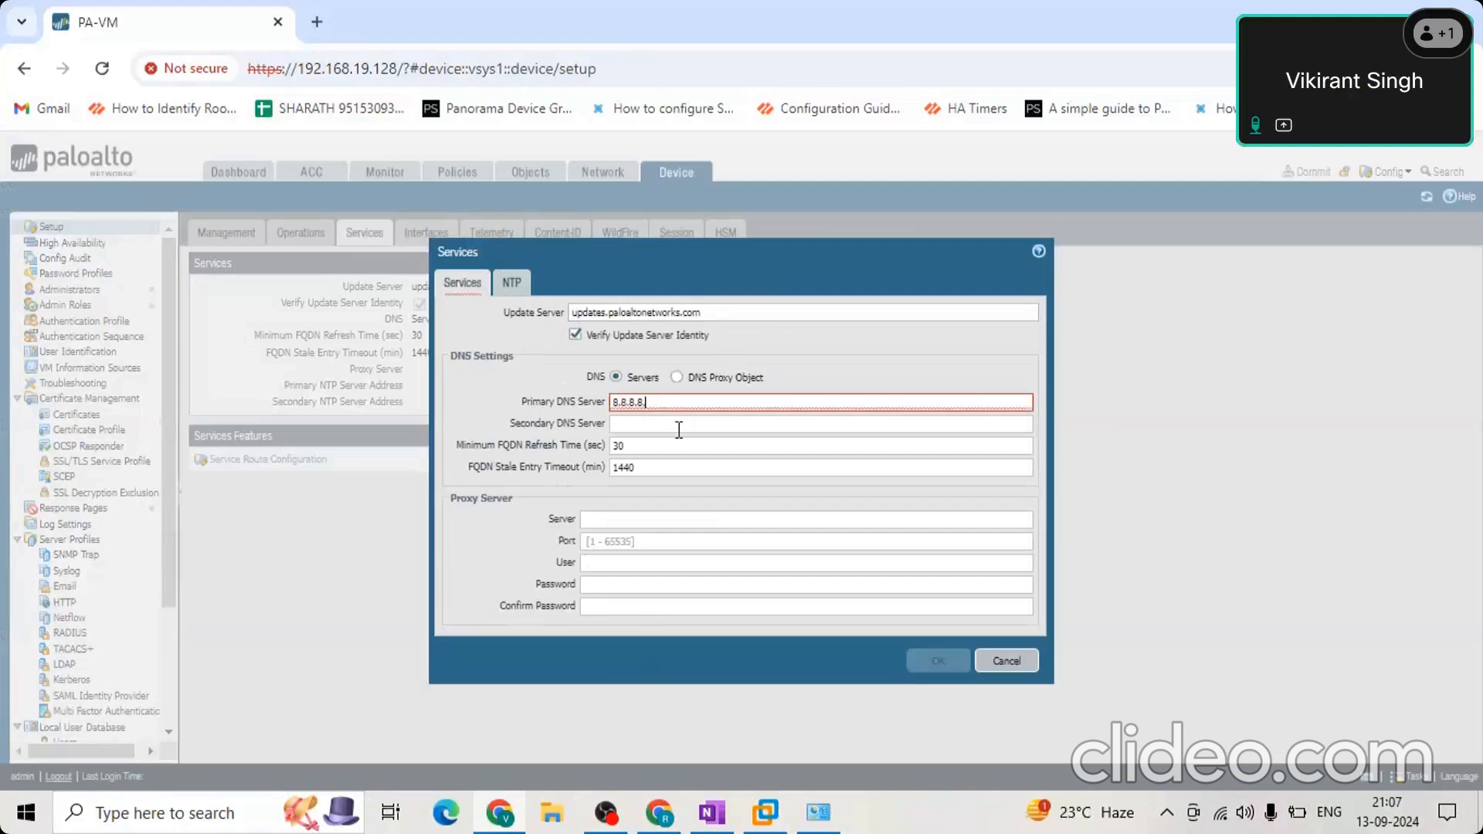
pyautogui.click(679, 425)
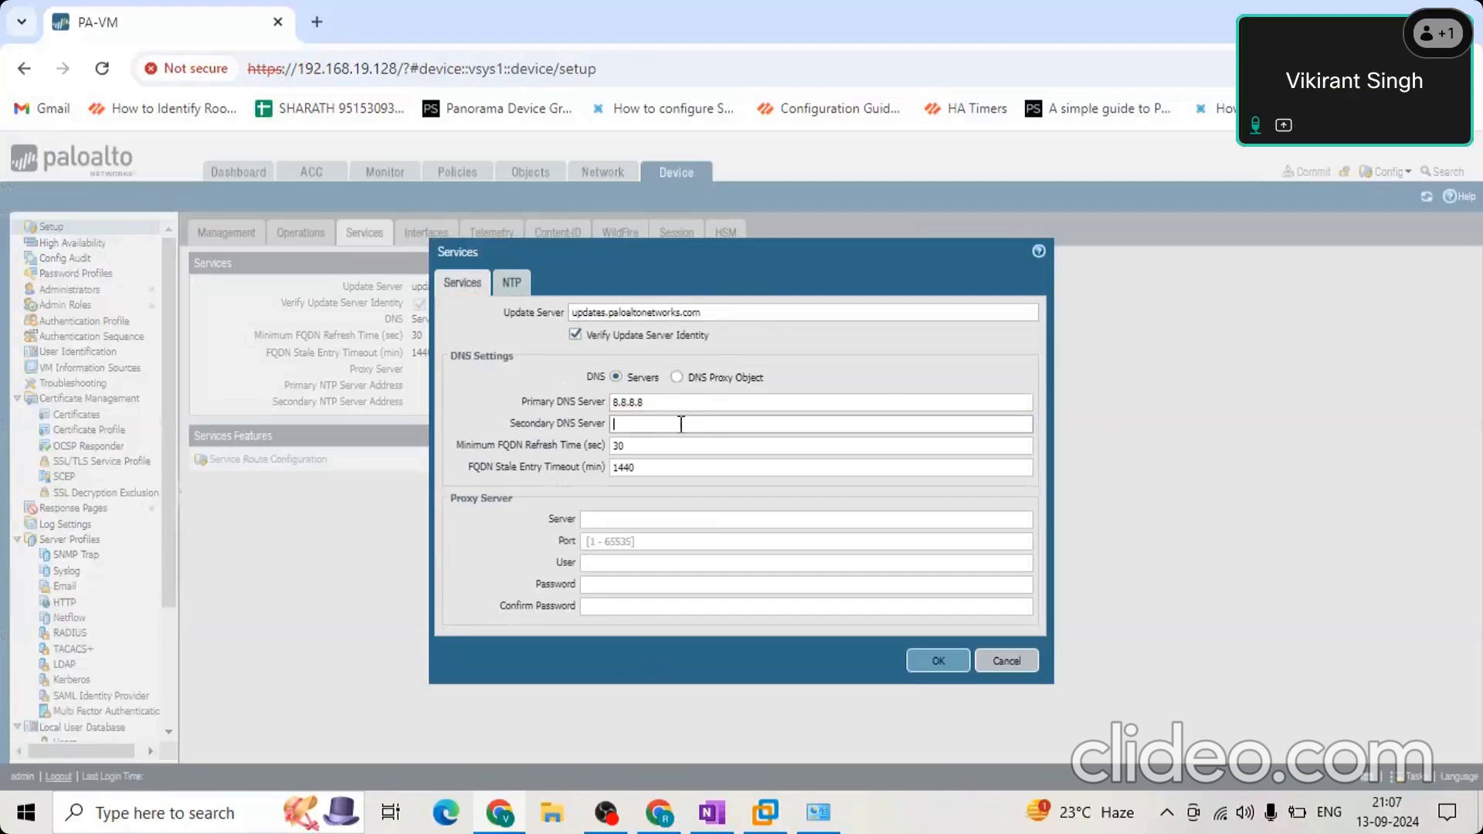
pyautogui.write('4.')
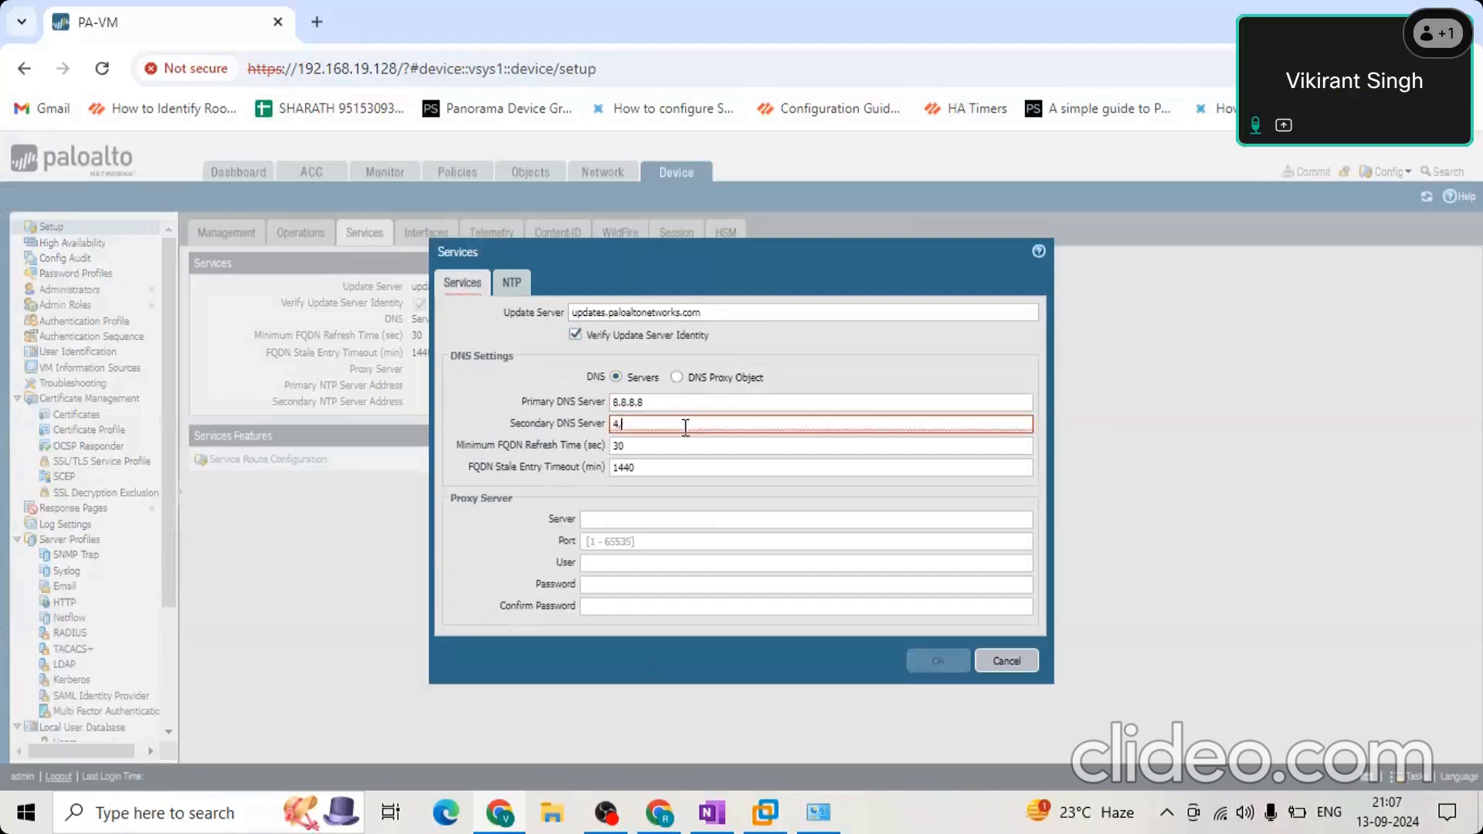
pyautogui.write('2.2.')
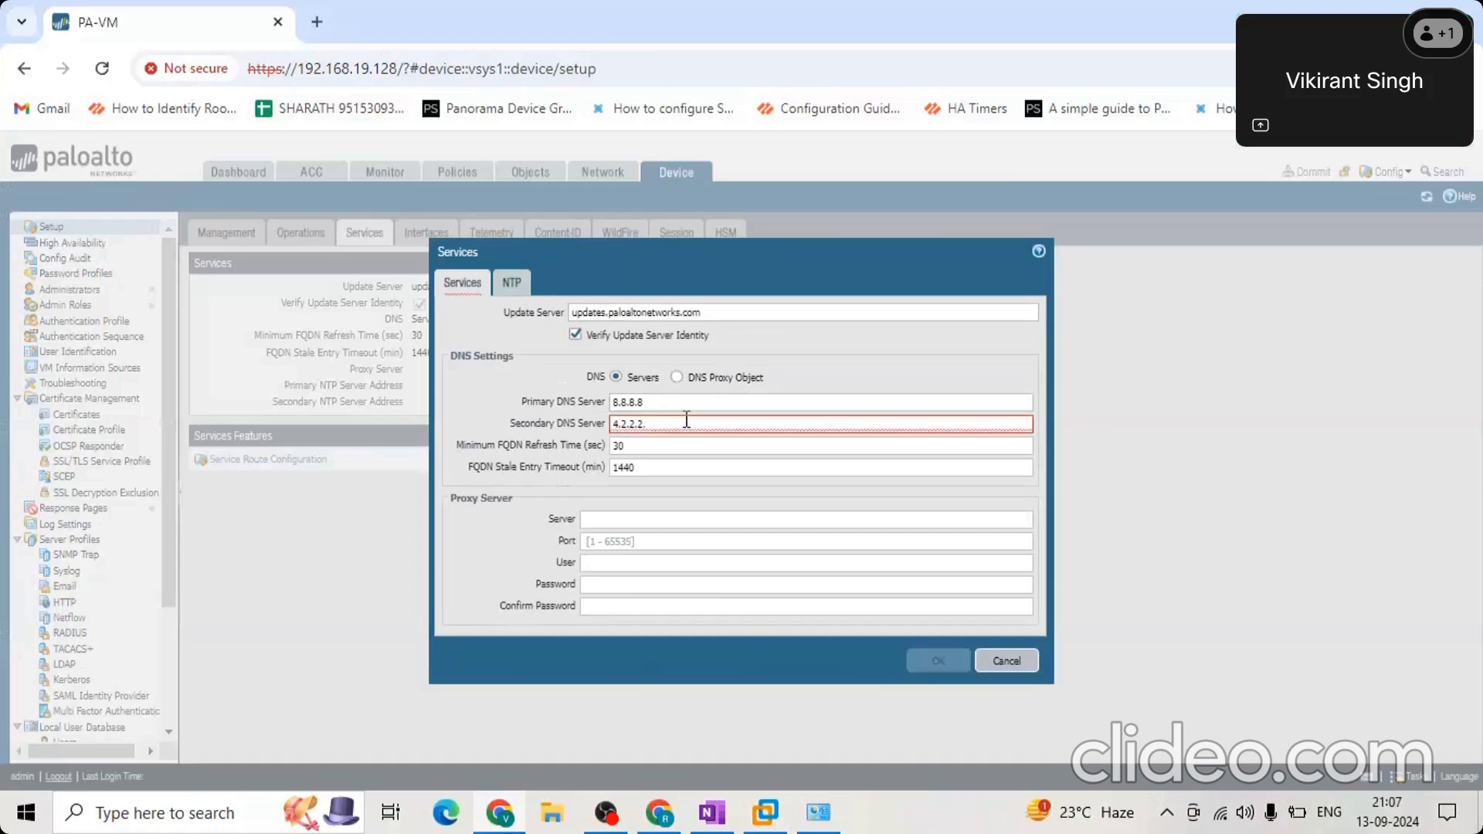
pyautogui.write('2')
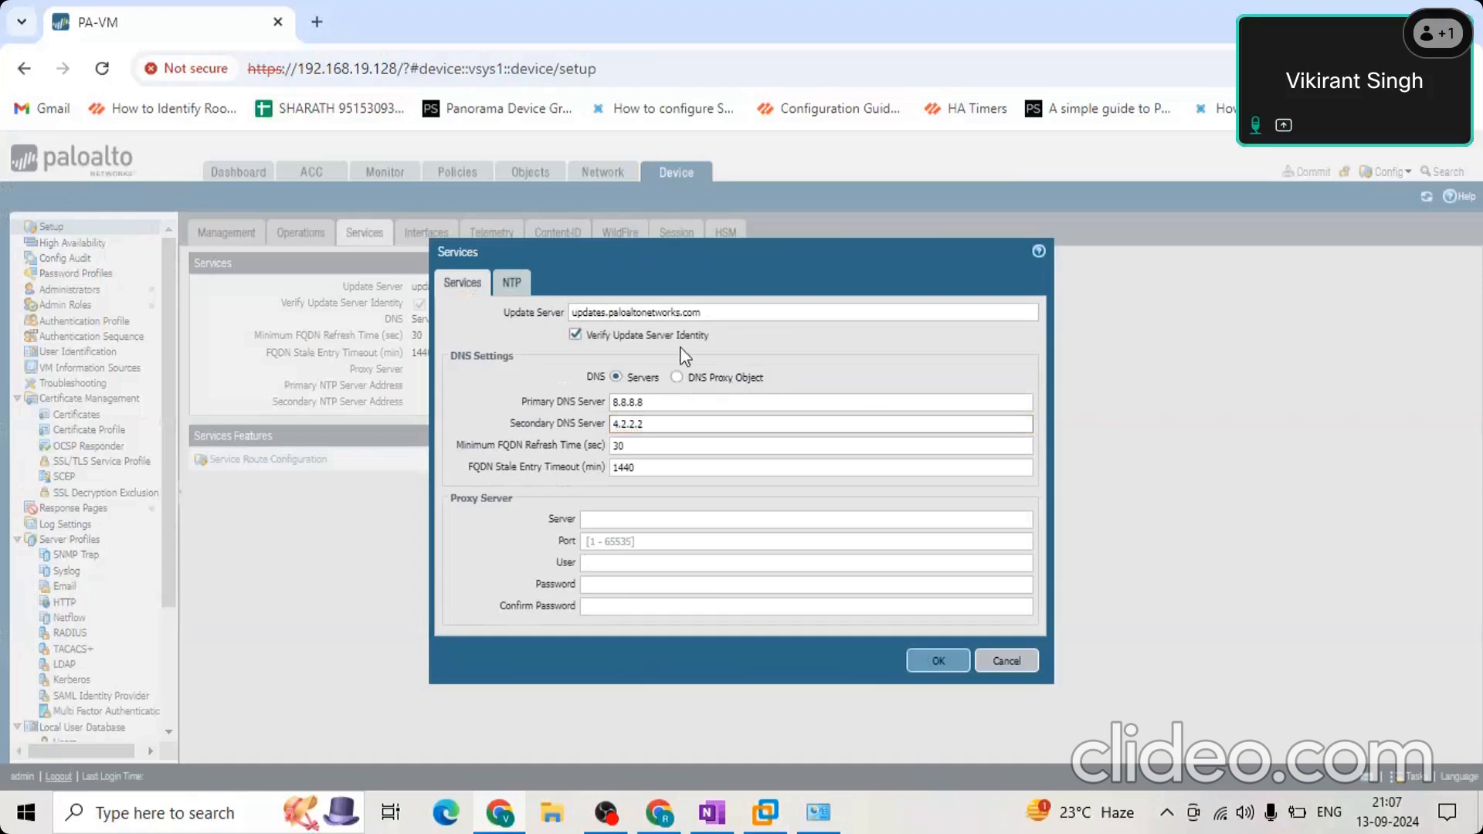
pyautogui.moveTo(598, 340); pyautogui.dragTo(579, 320)
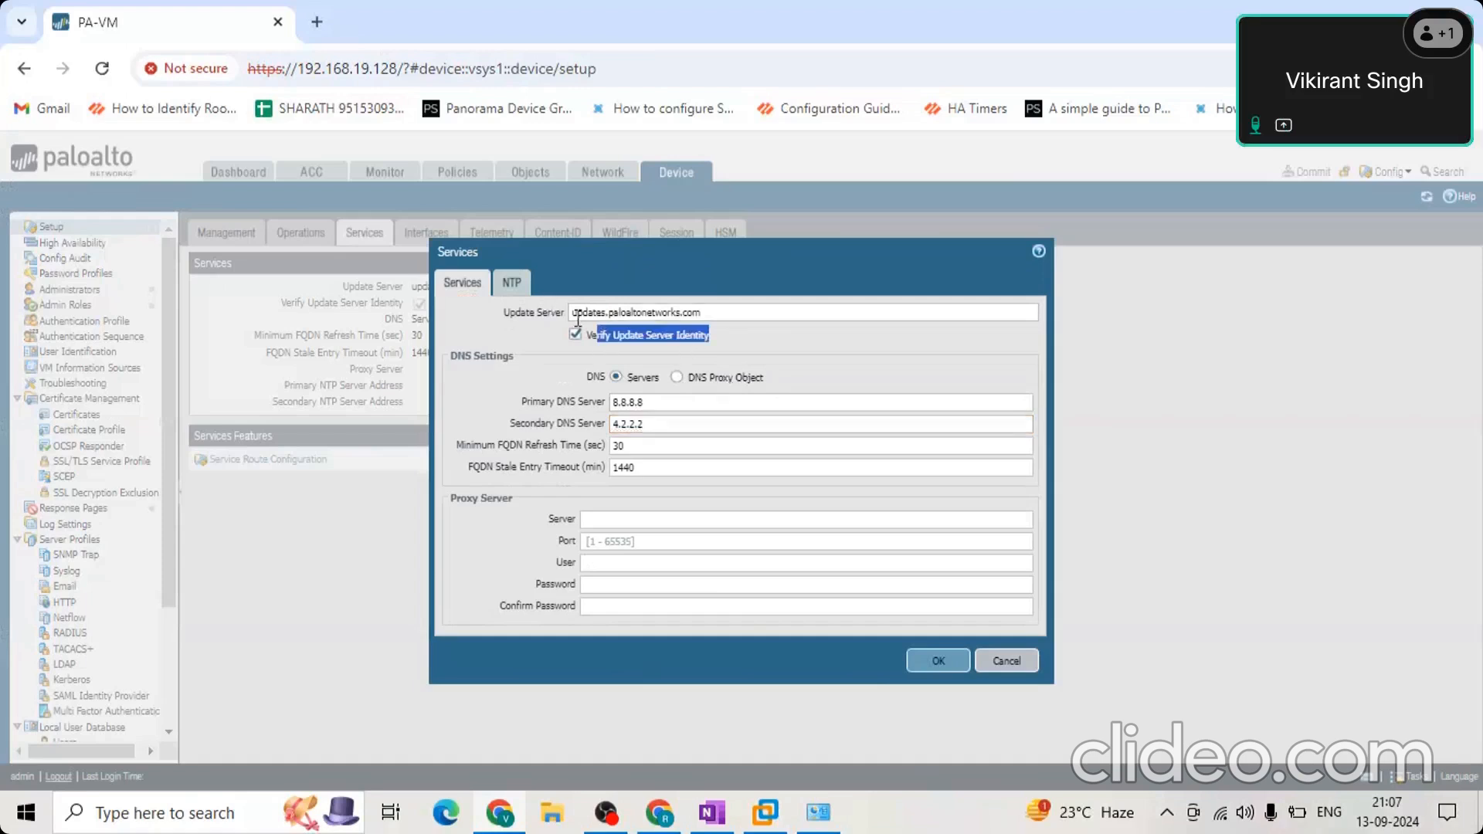
pyautogui.tripleClick(578, 318)
pyautogui.moveTo(663, 426); pyautogui.dragTo(542, 402)
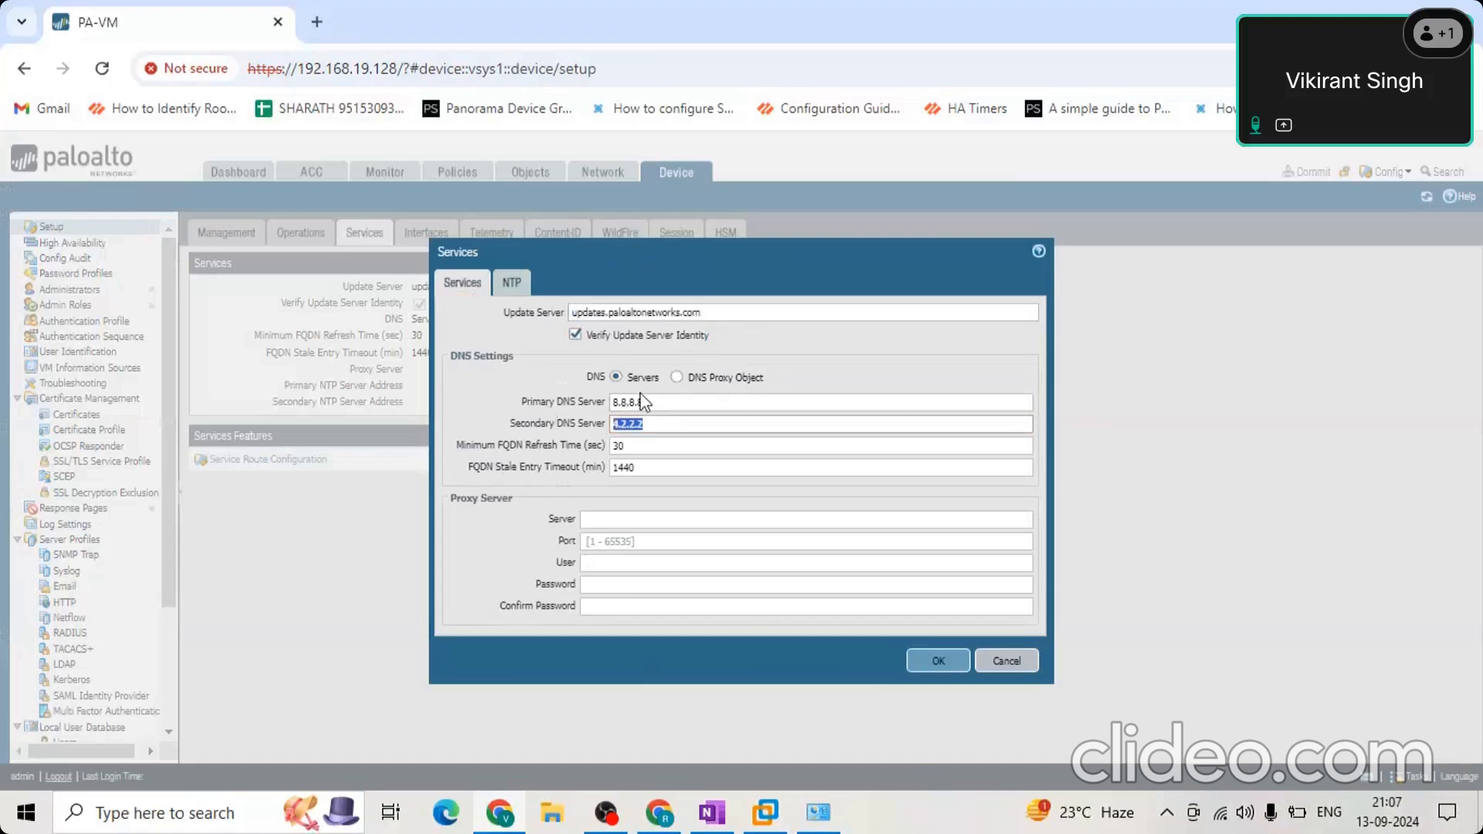
pyautogui.doubleClick(644, 425)
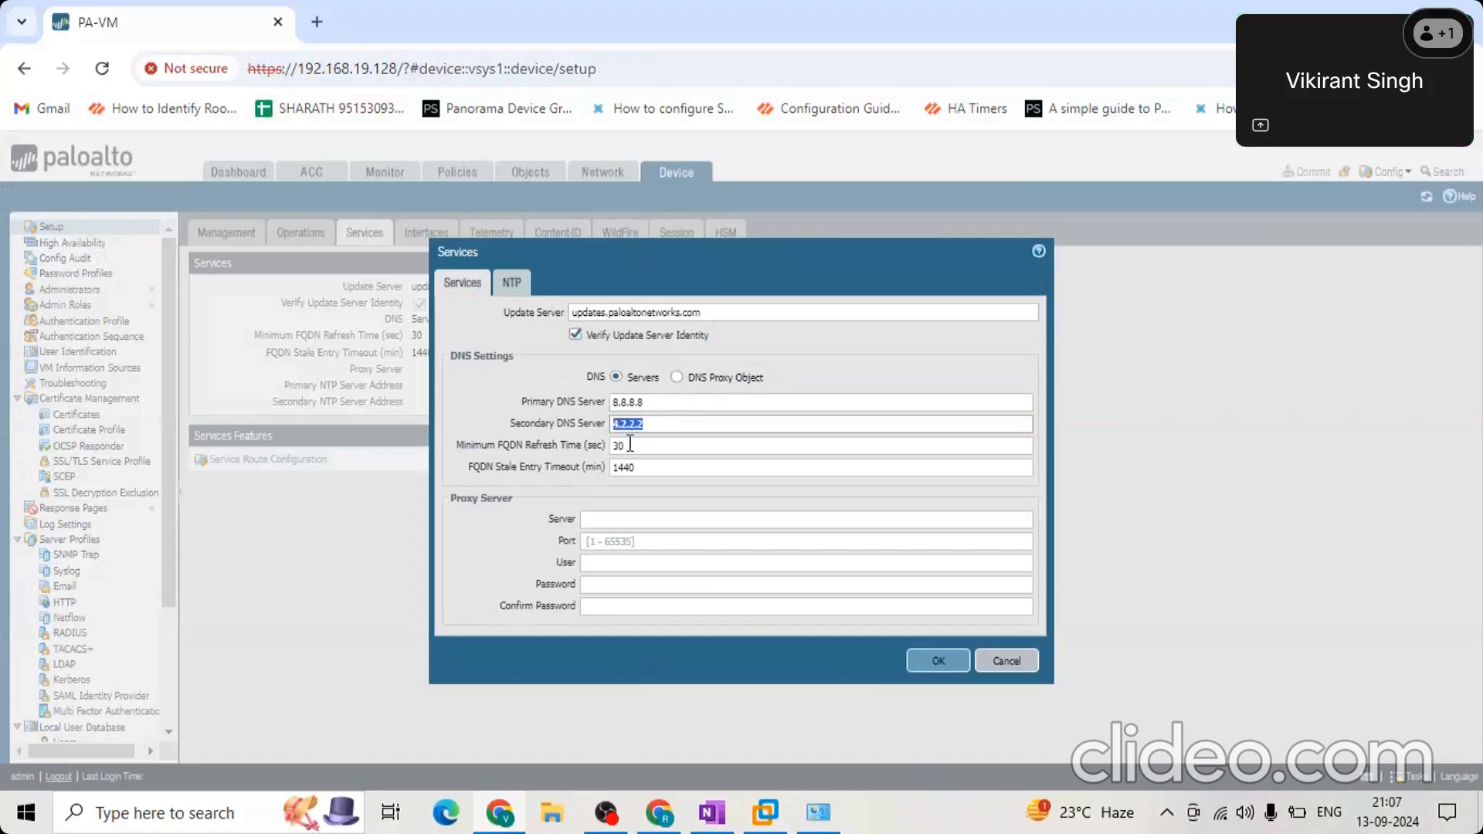
# Try the Autokey and Symmetric Key authentication types for the secondary NTP server, and discard the Services changes.
pyautogui.click(511, 286)
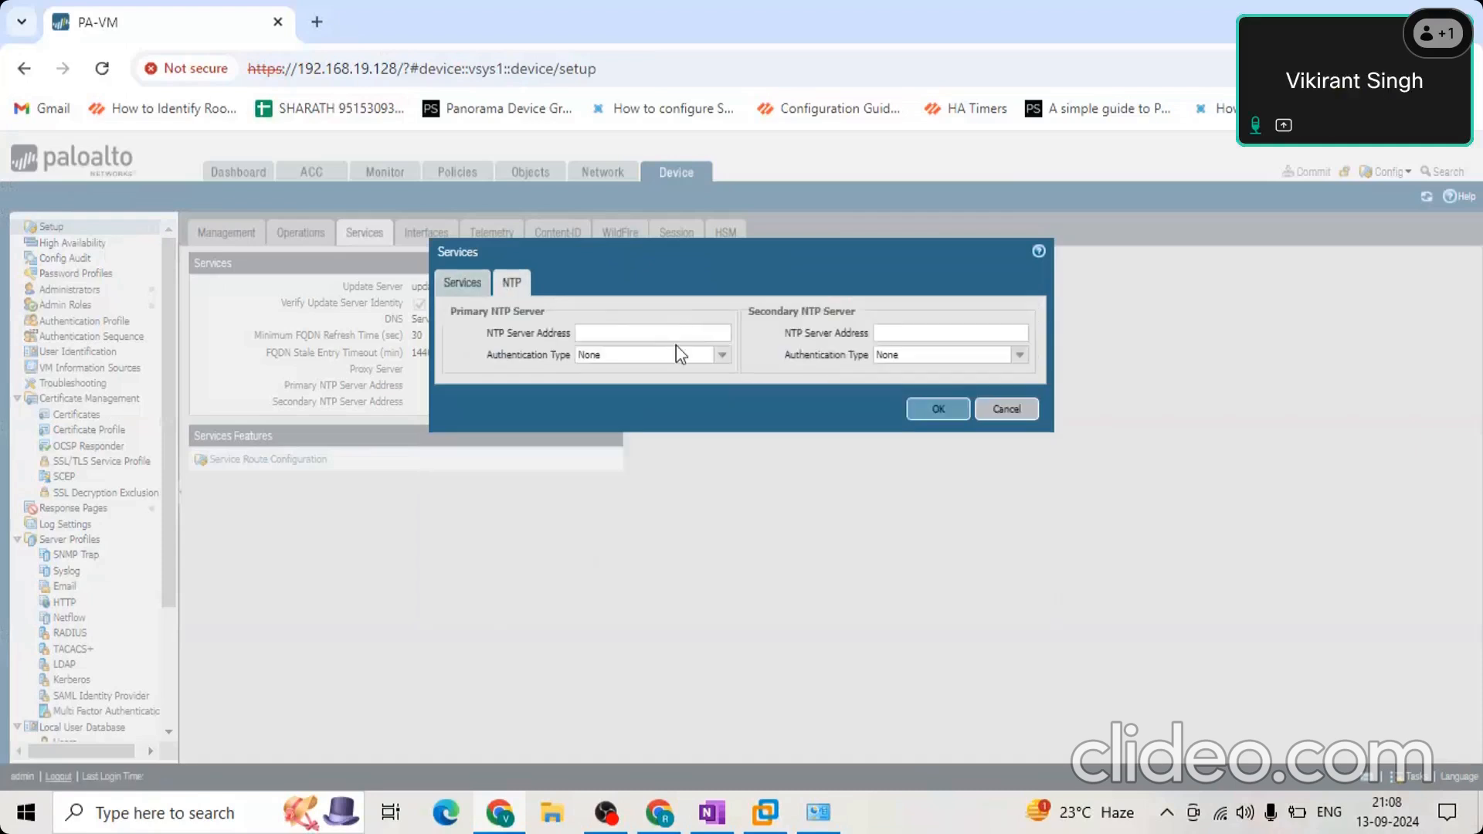
pyautogui.click(721, 357)
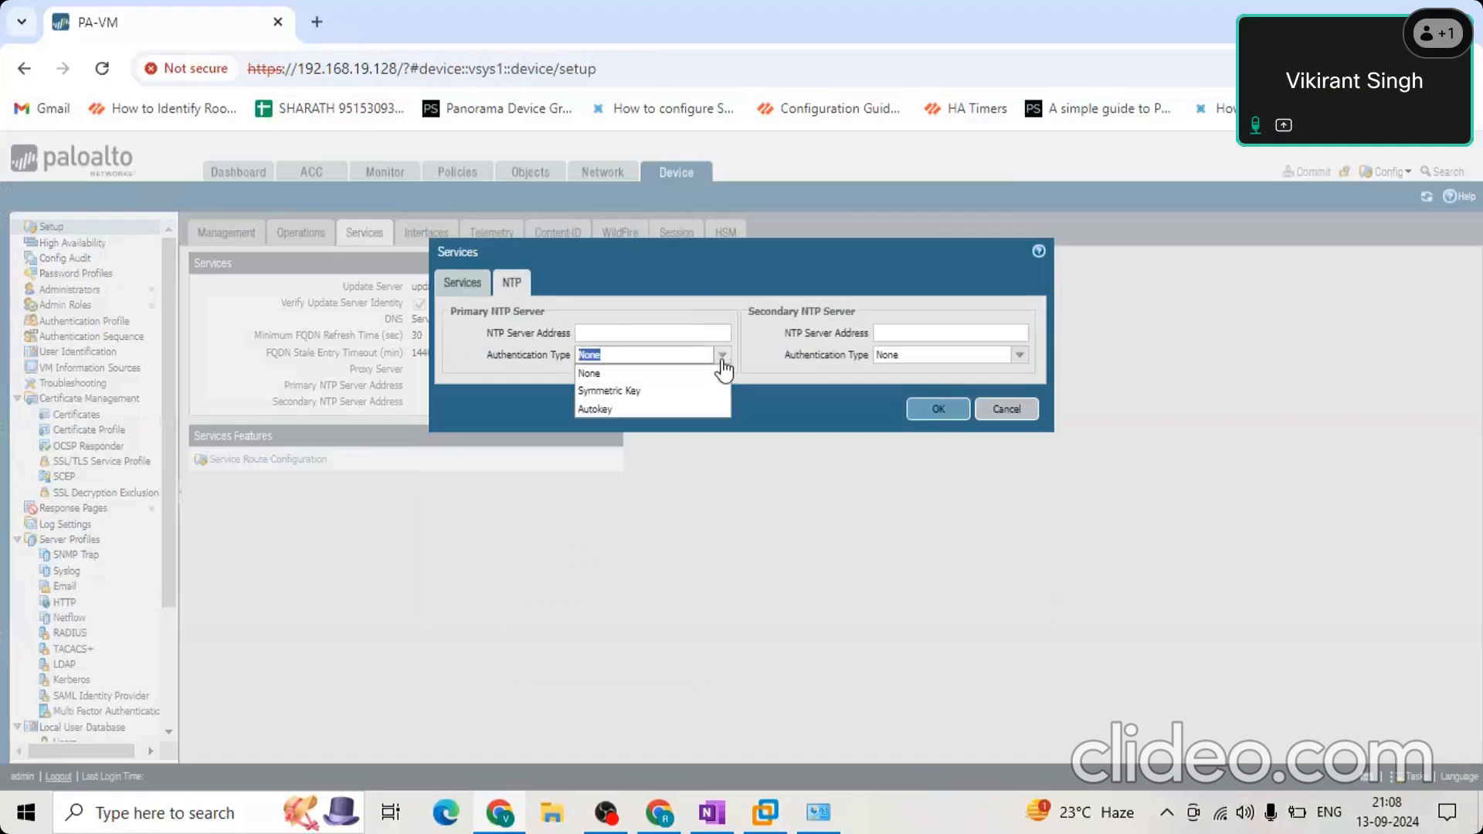
pyautogui.click(606, 333)
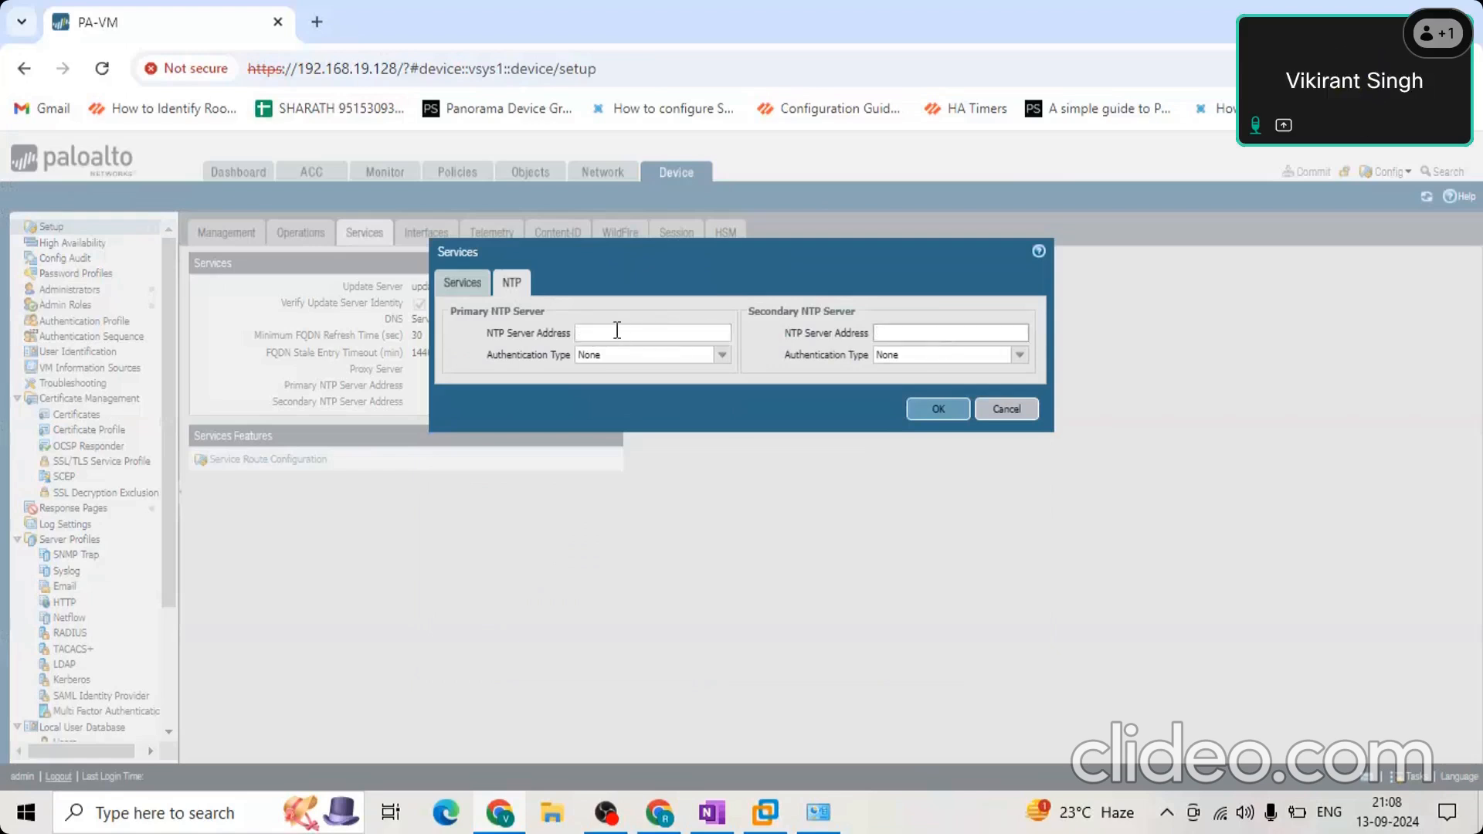
pyautogui.click(1020, 355)
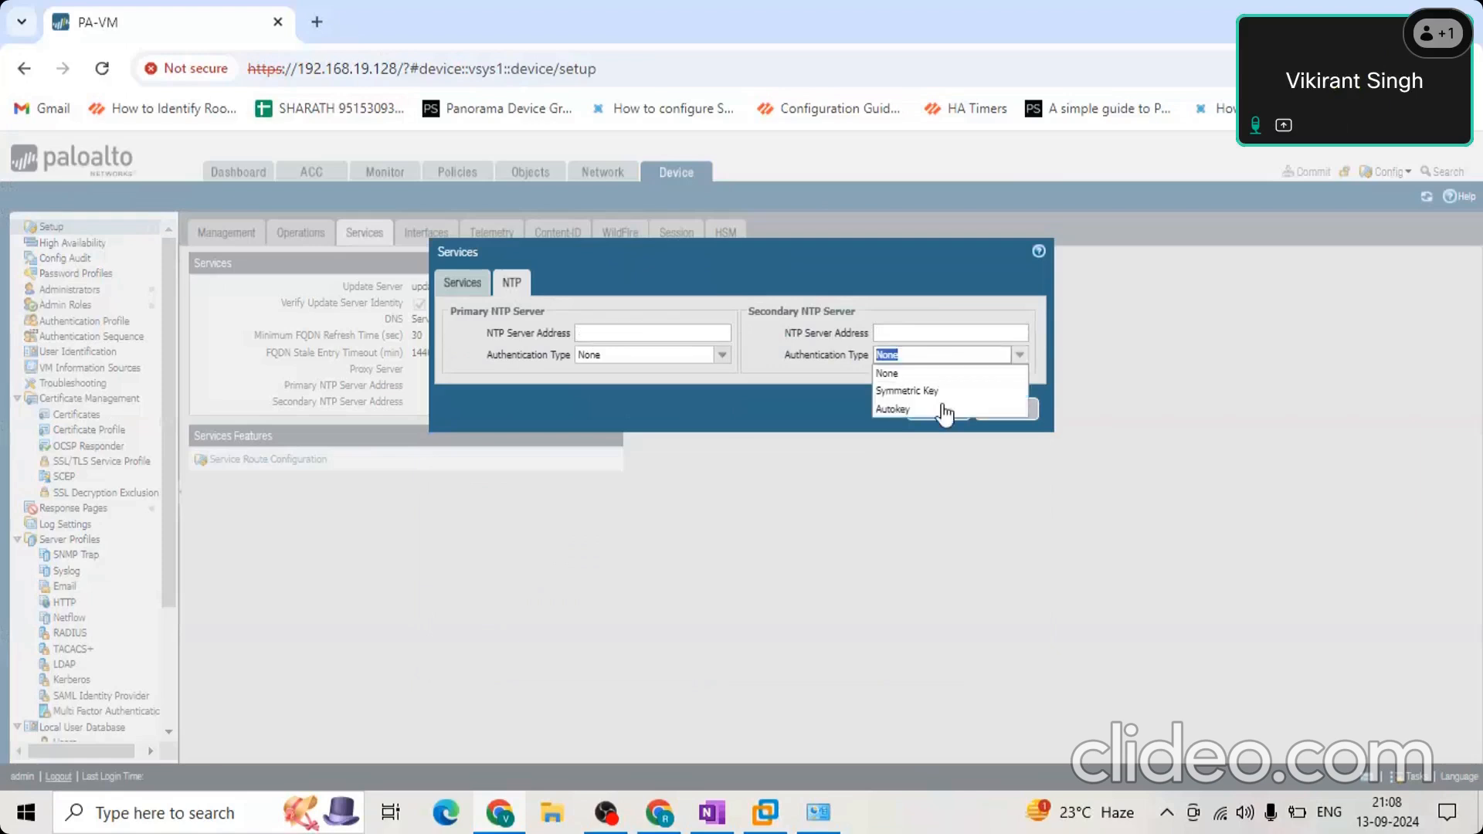
pyautogui.click(915, 376)
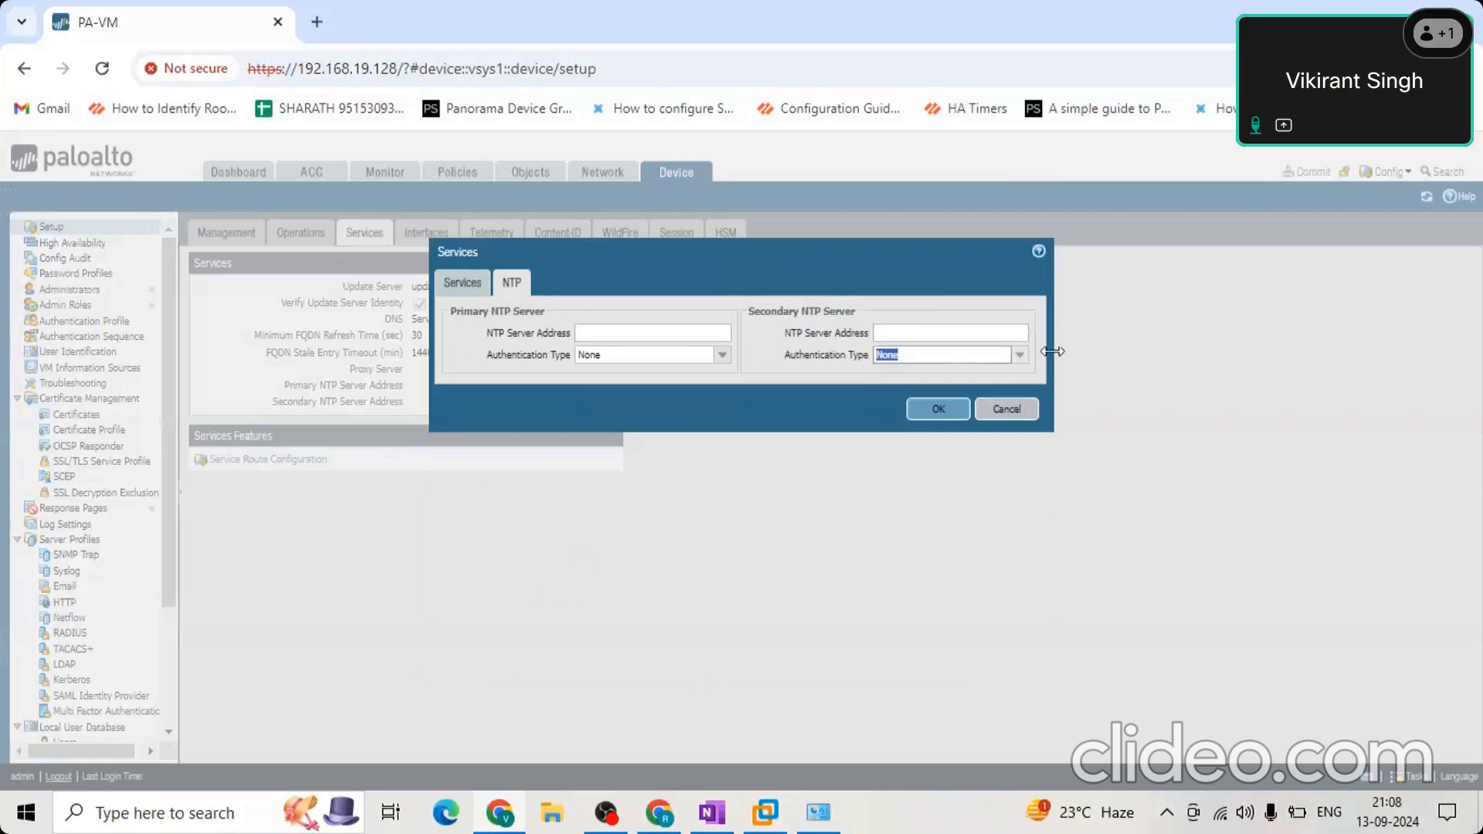
pyautogui.click(1021, 356)
pyautogui.click(944, 405)
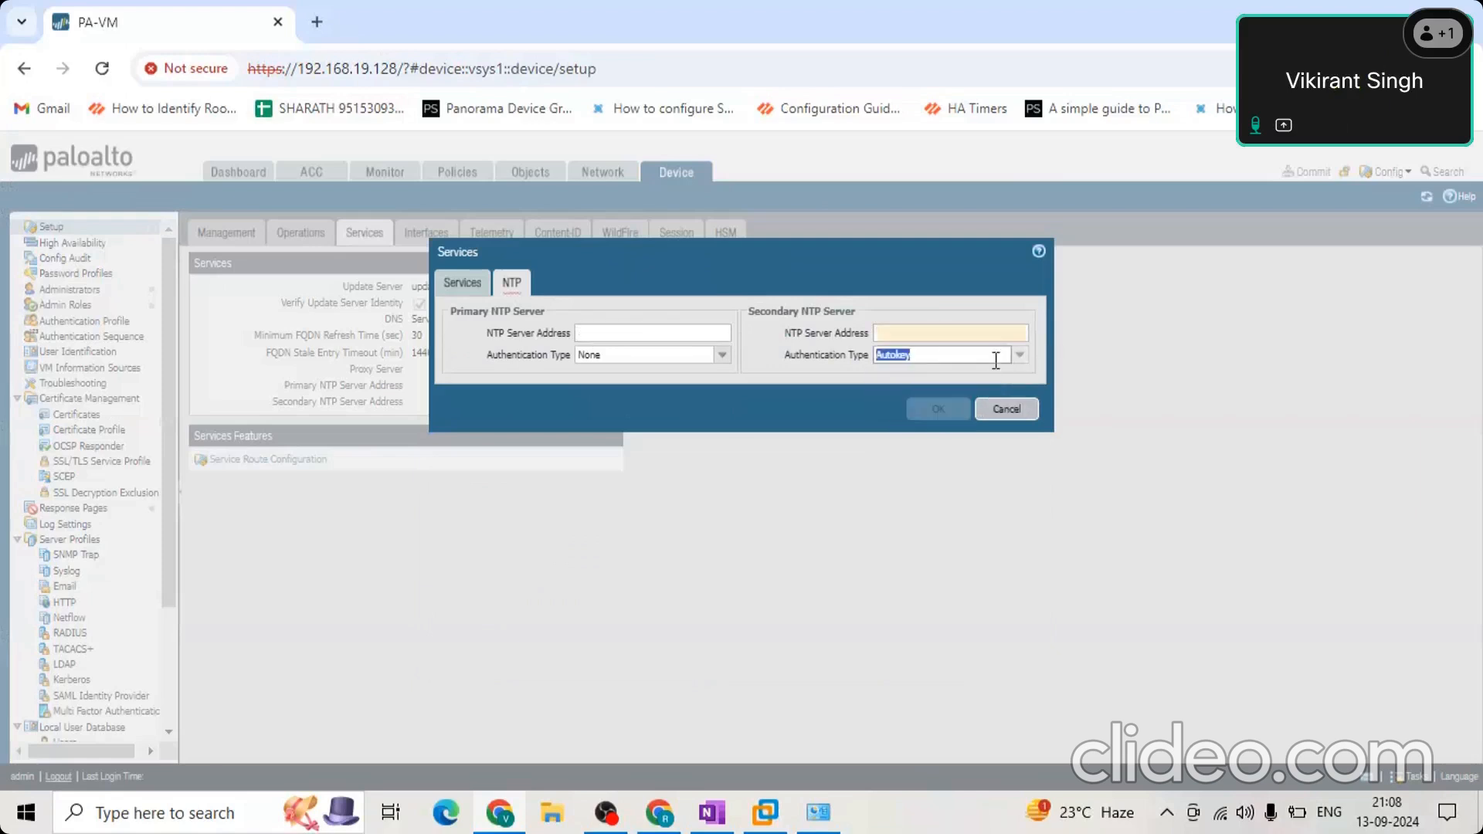
pyautogui.click(925, 357)
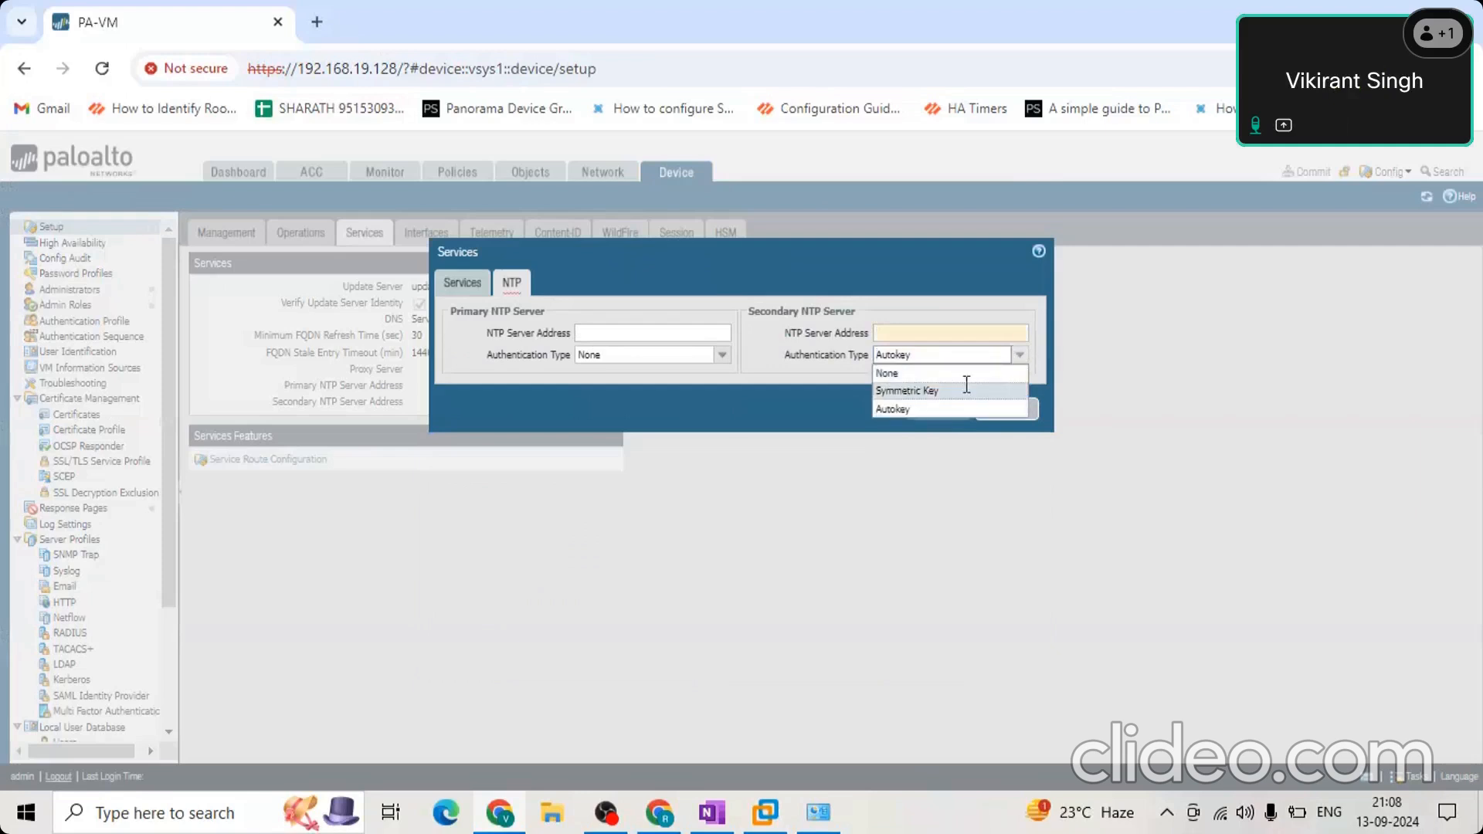
pyautogui.click(925, 390)
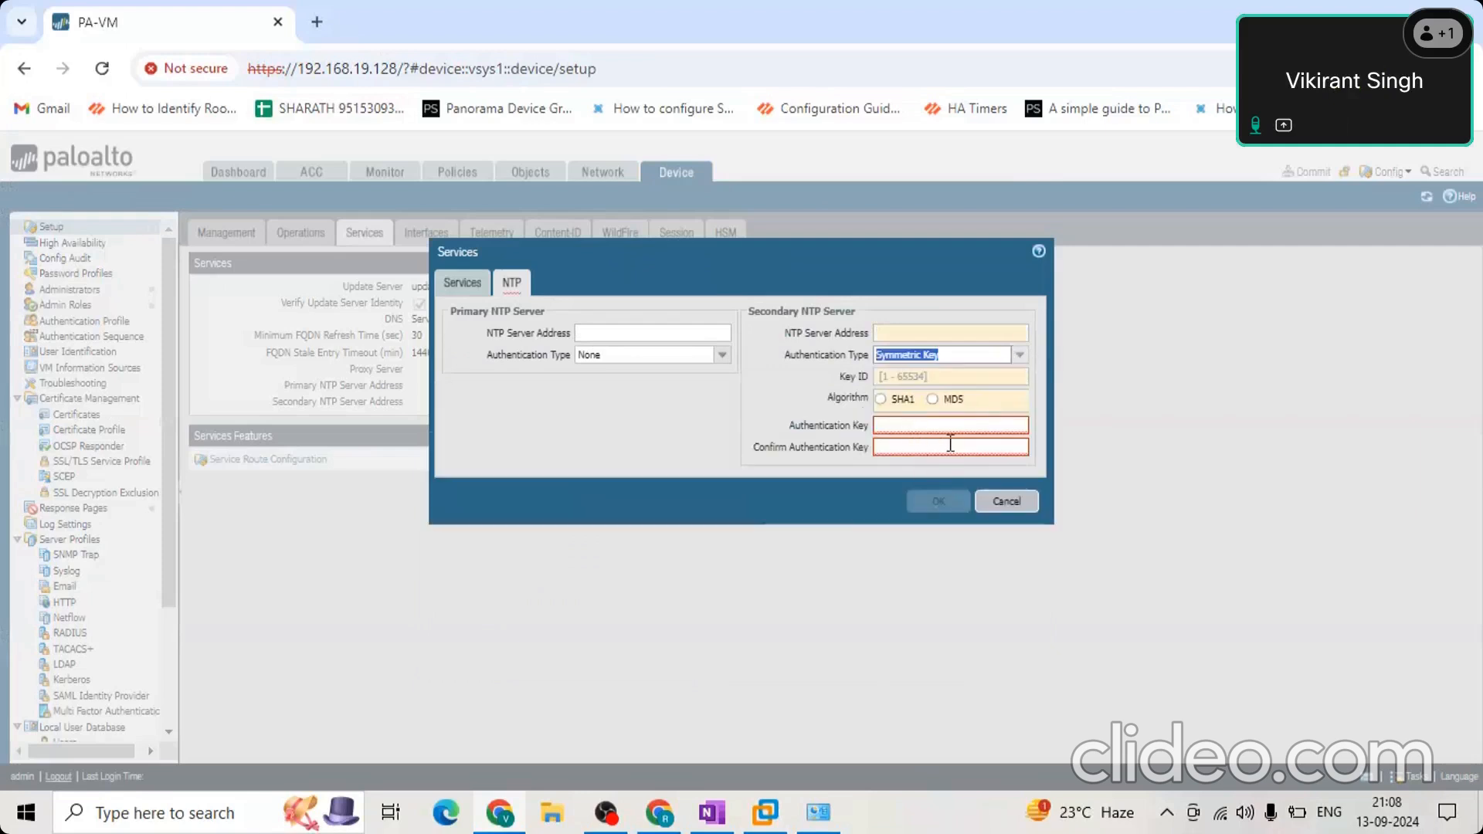
pyautogui.click(1003, 502)
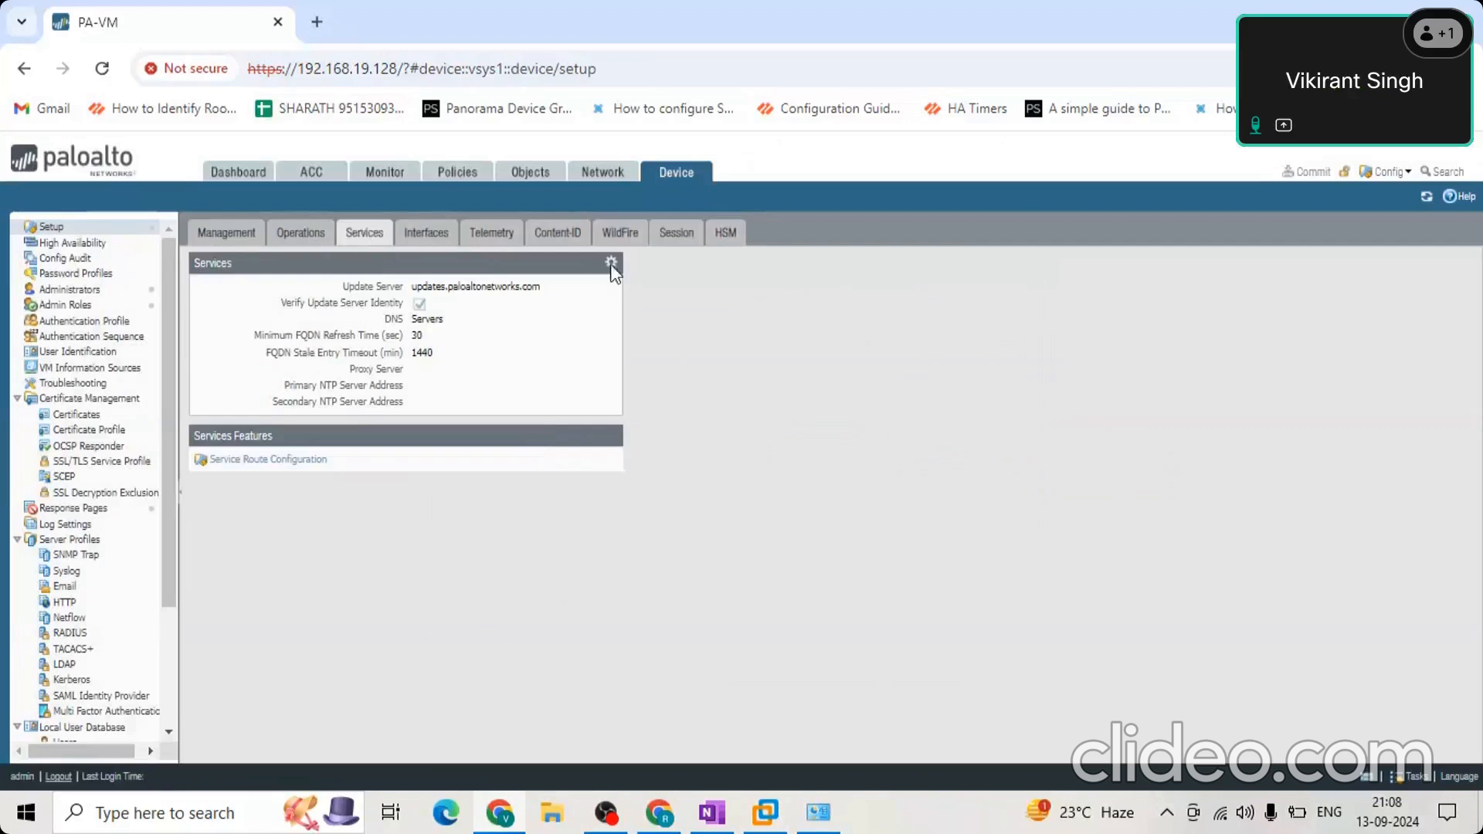
# Review the DNS, proxy and NTP server options in the device's Services settings and close them without saving.
pyautogui.click(571, 235)
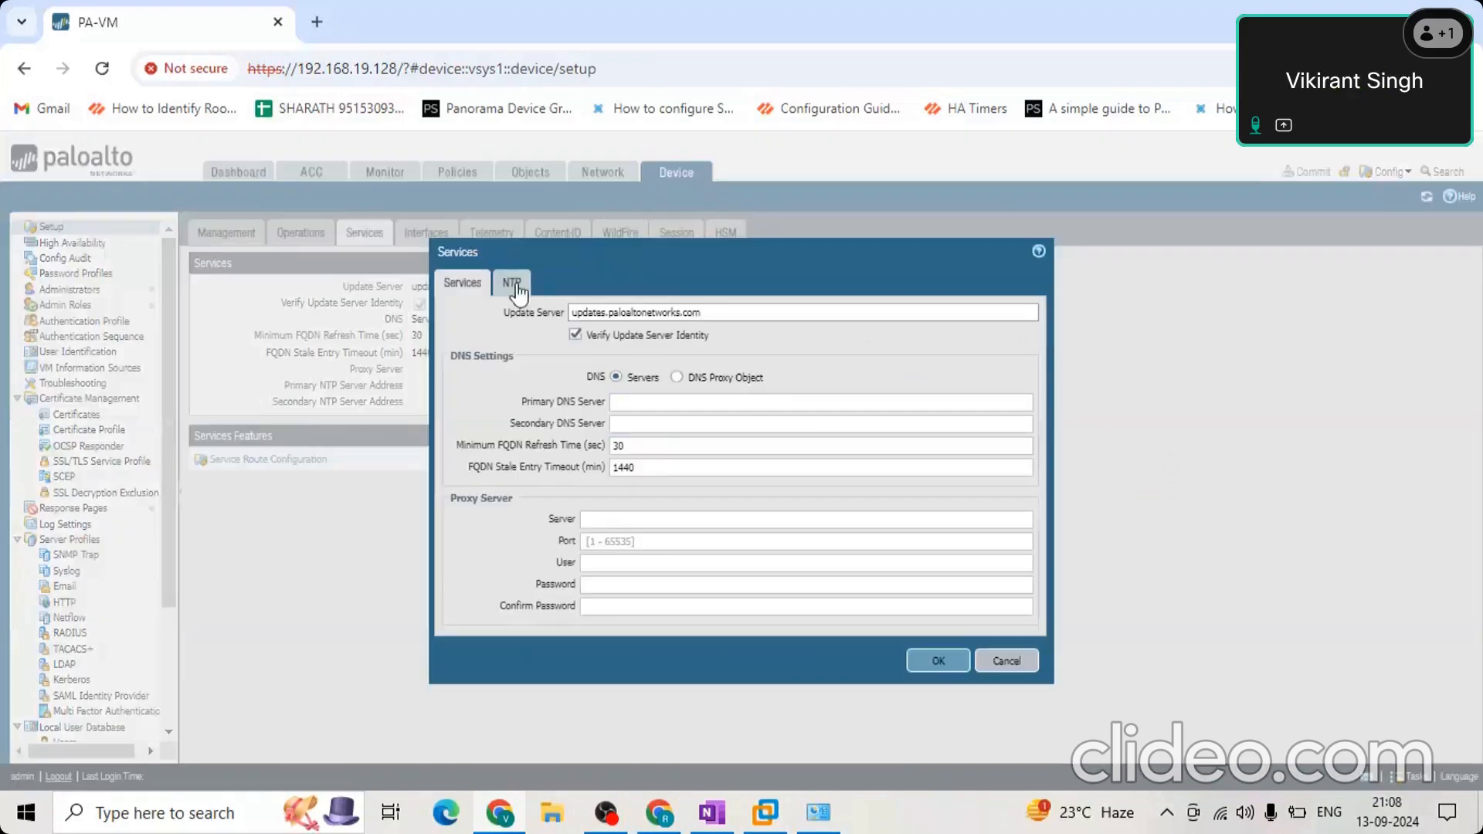
pyautogui.click(513, 283)
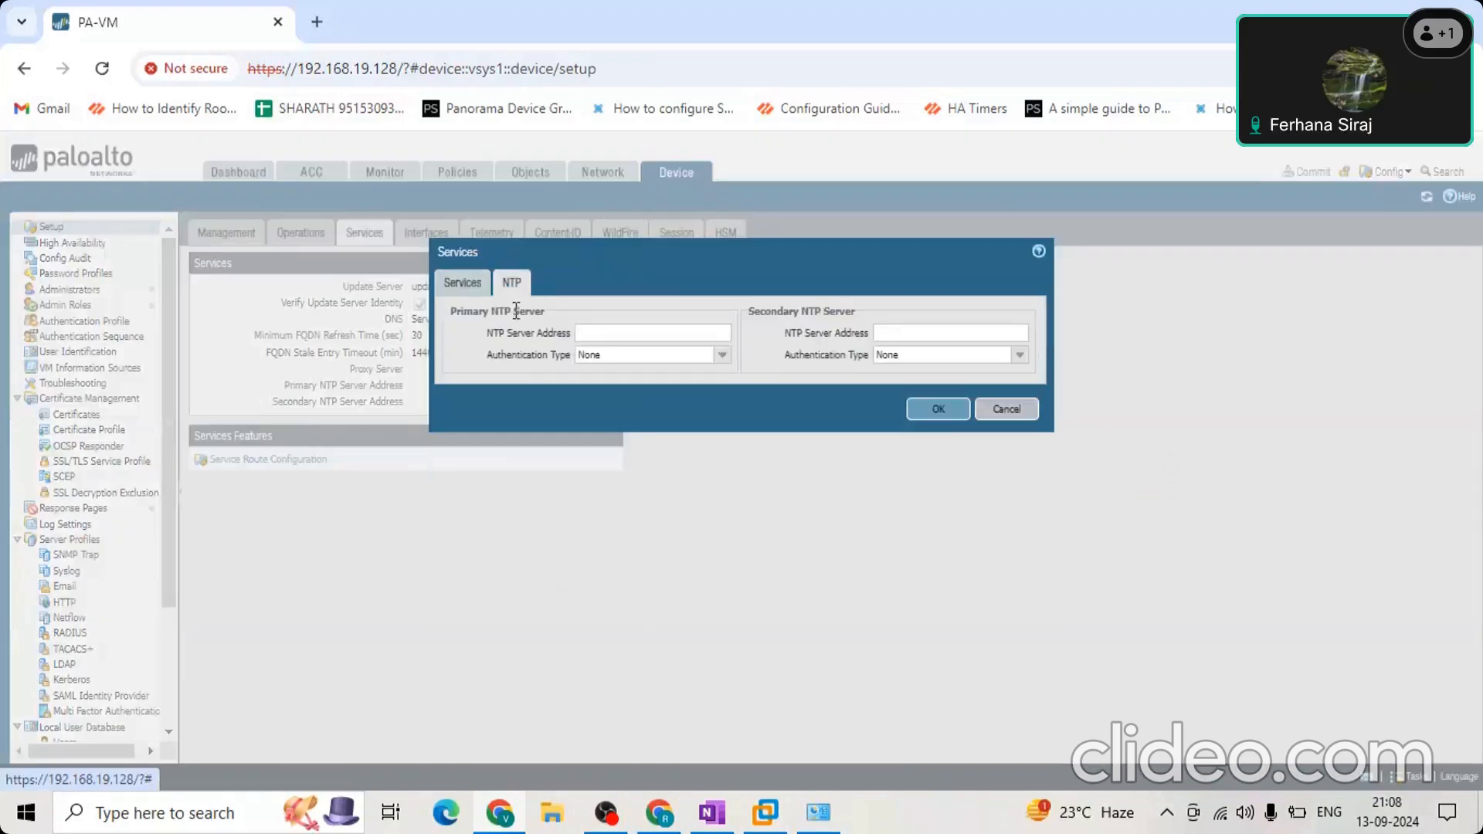
pyautogui.click(459, 283)
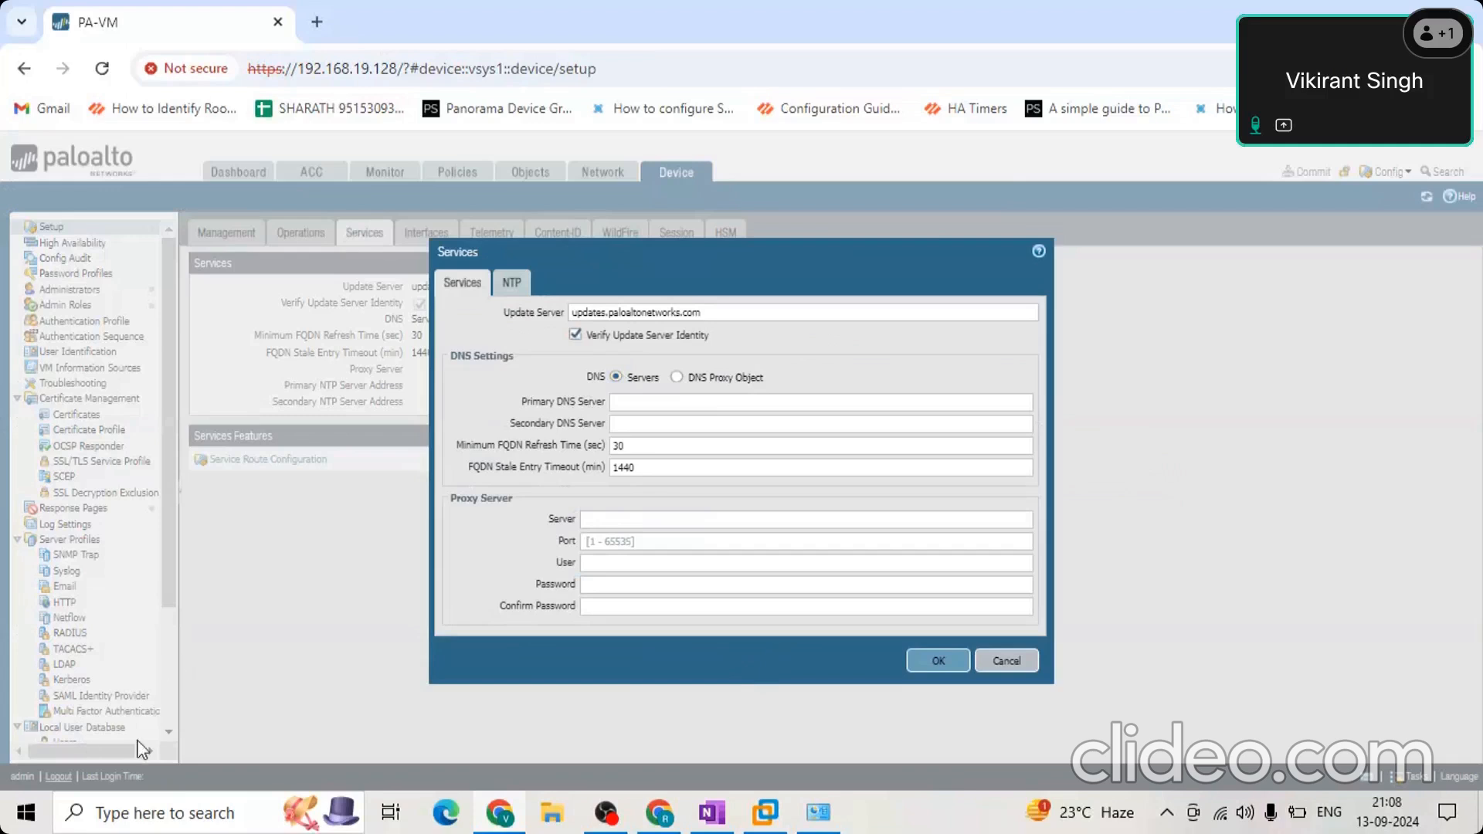
pyautogui.click(1006, 662)
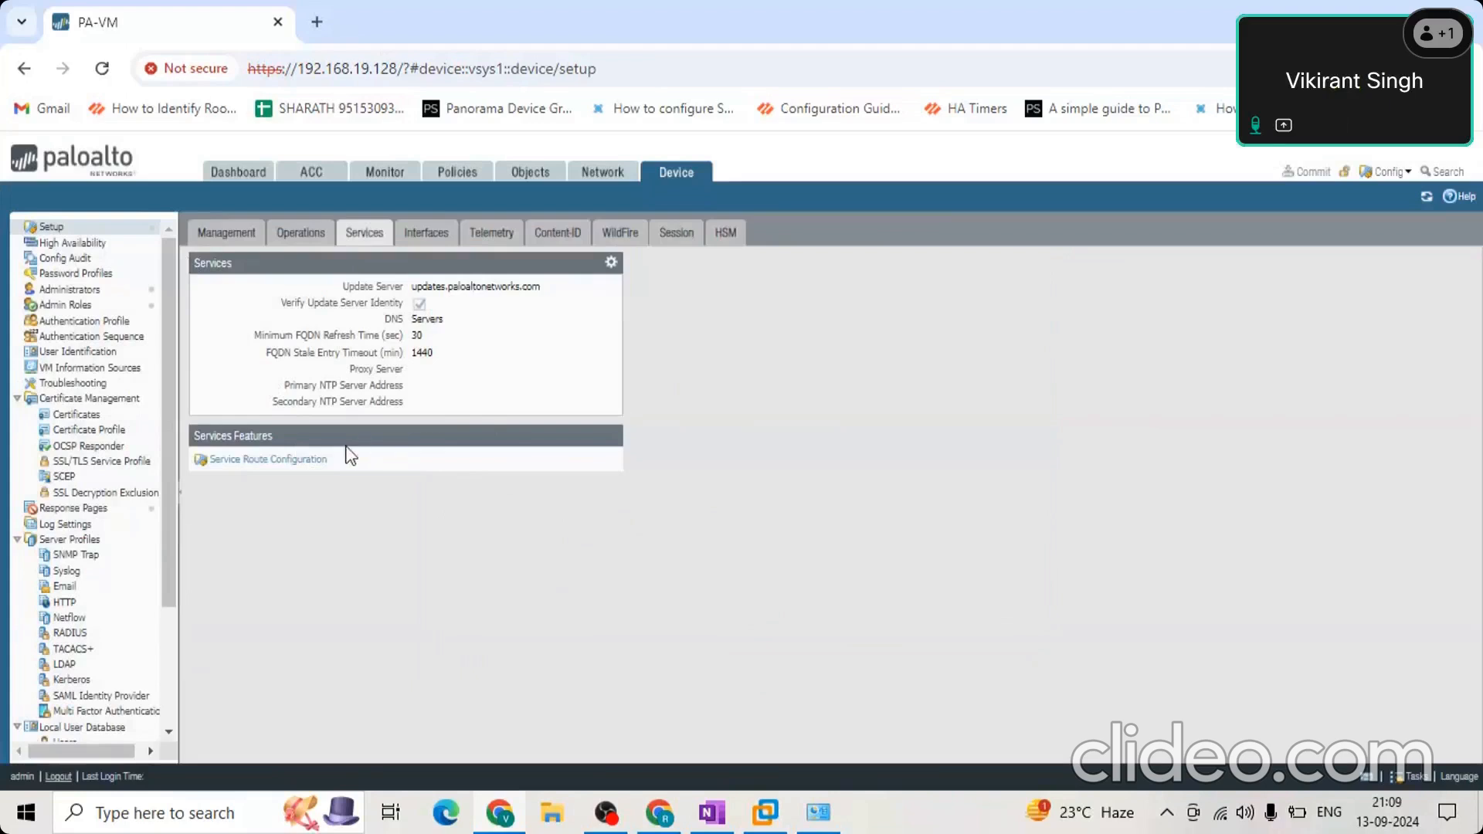
# Inspect the customized IPv4 service route list with NTP selected, and discard the Service Route Configuration changes.
pyautogui.click(433, 233)
pyautogui.click(221, 231)
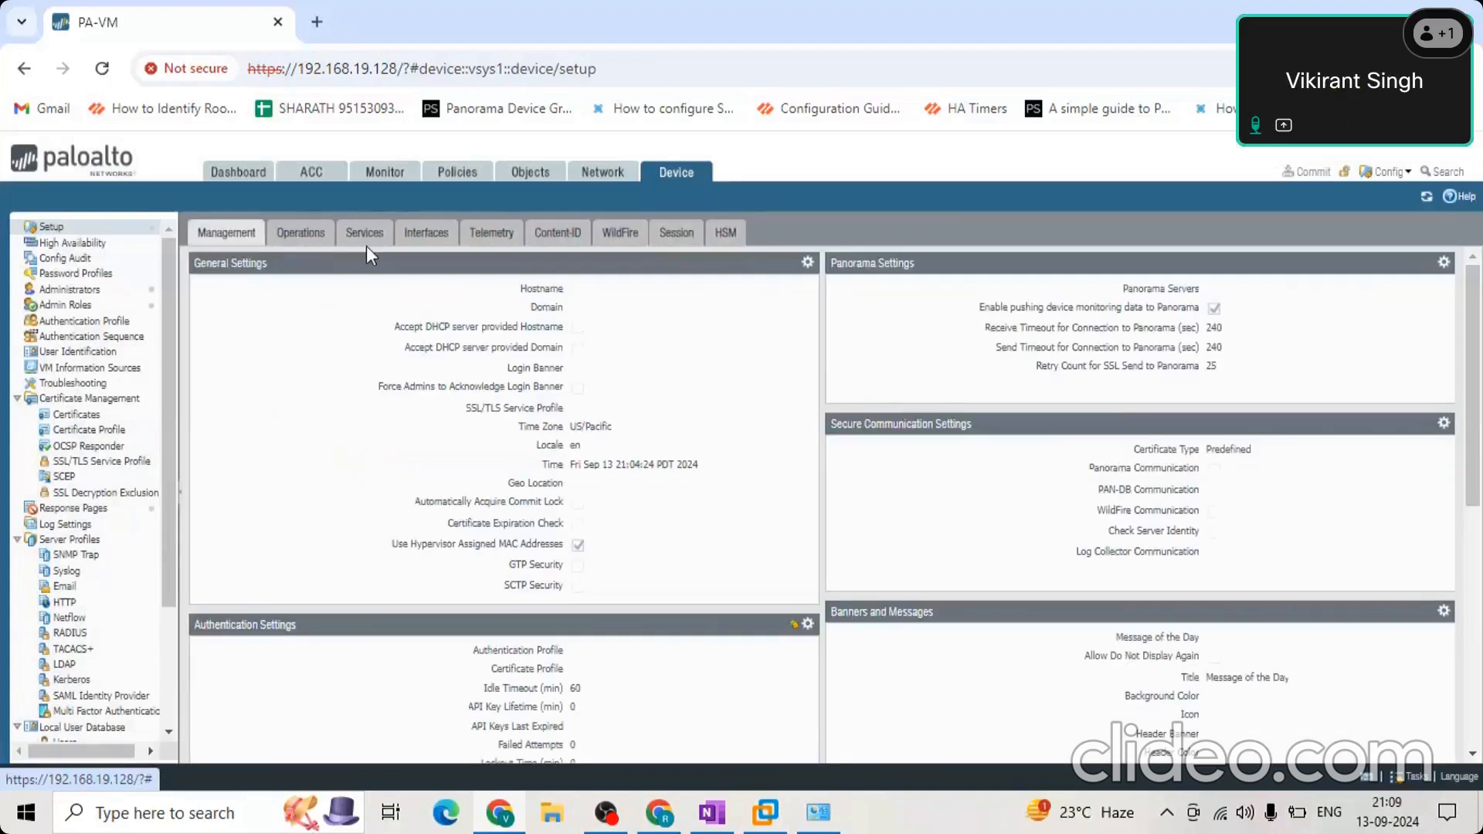
pyautogui.click(367, 234)
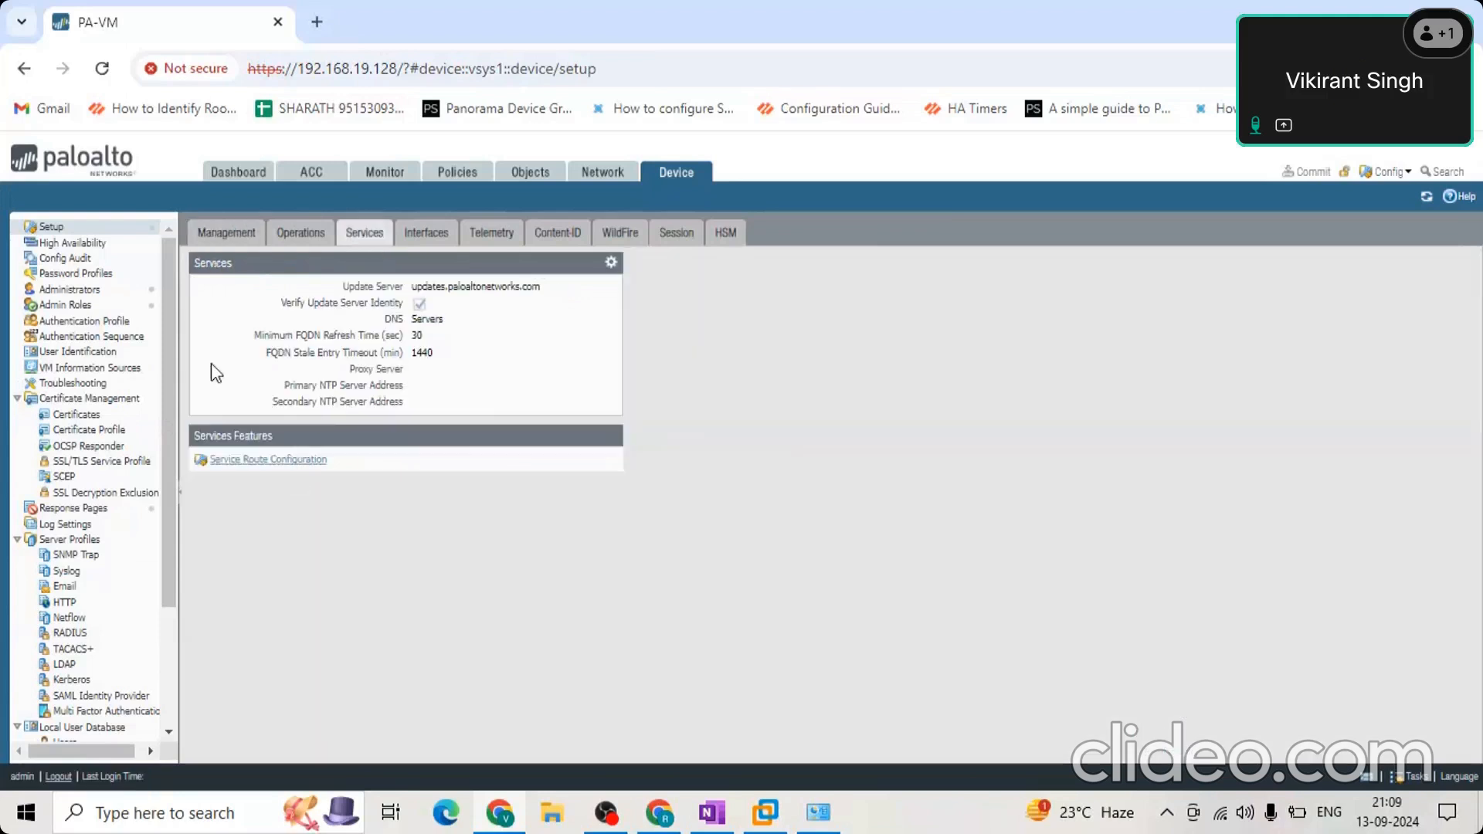
pyautogui.click(286, 461)
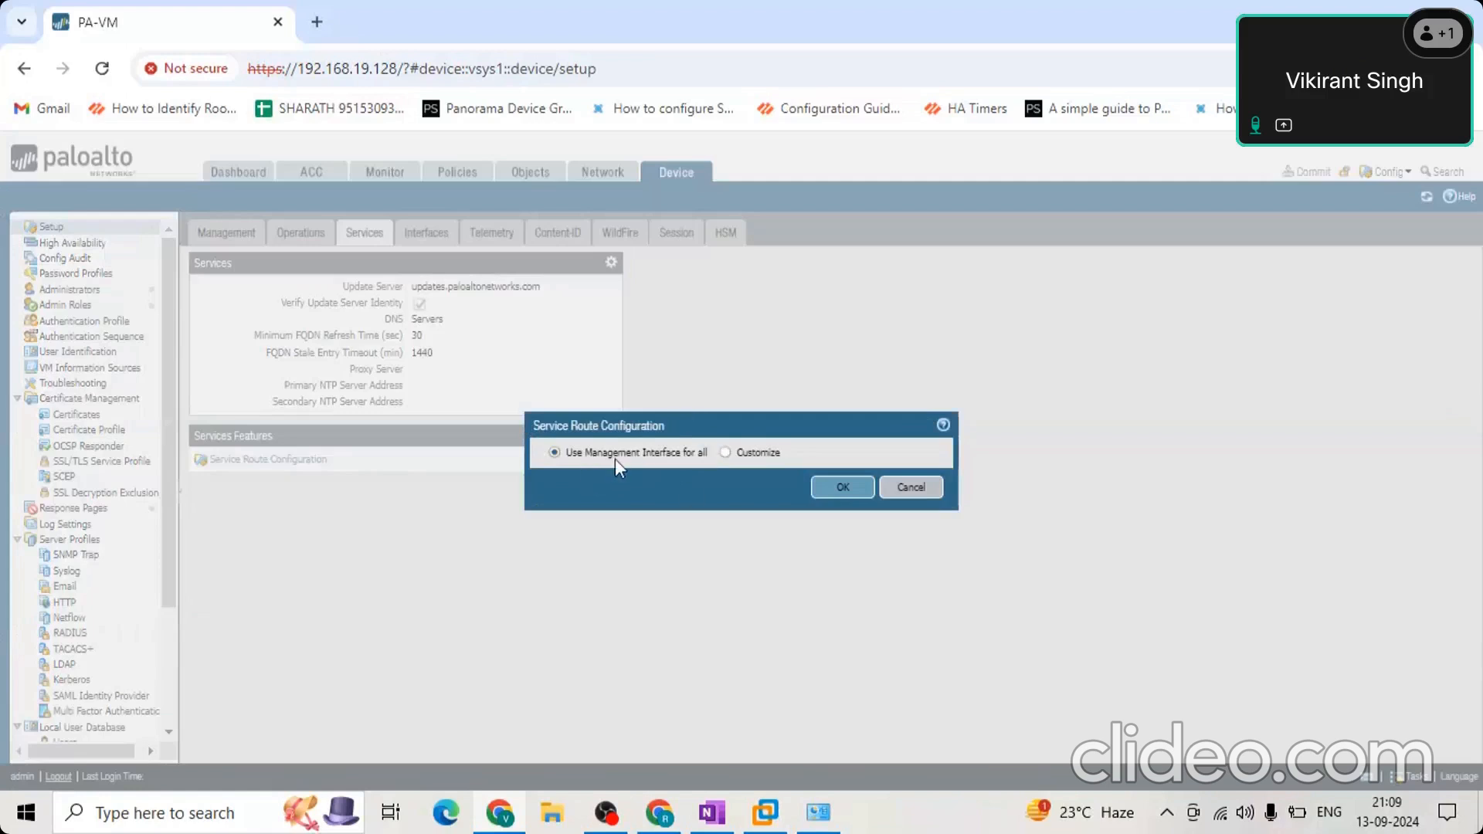
pyautogui.click(726, 454)
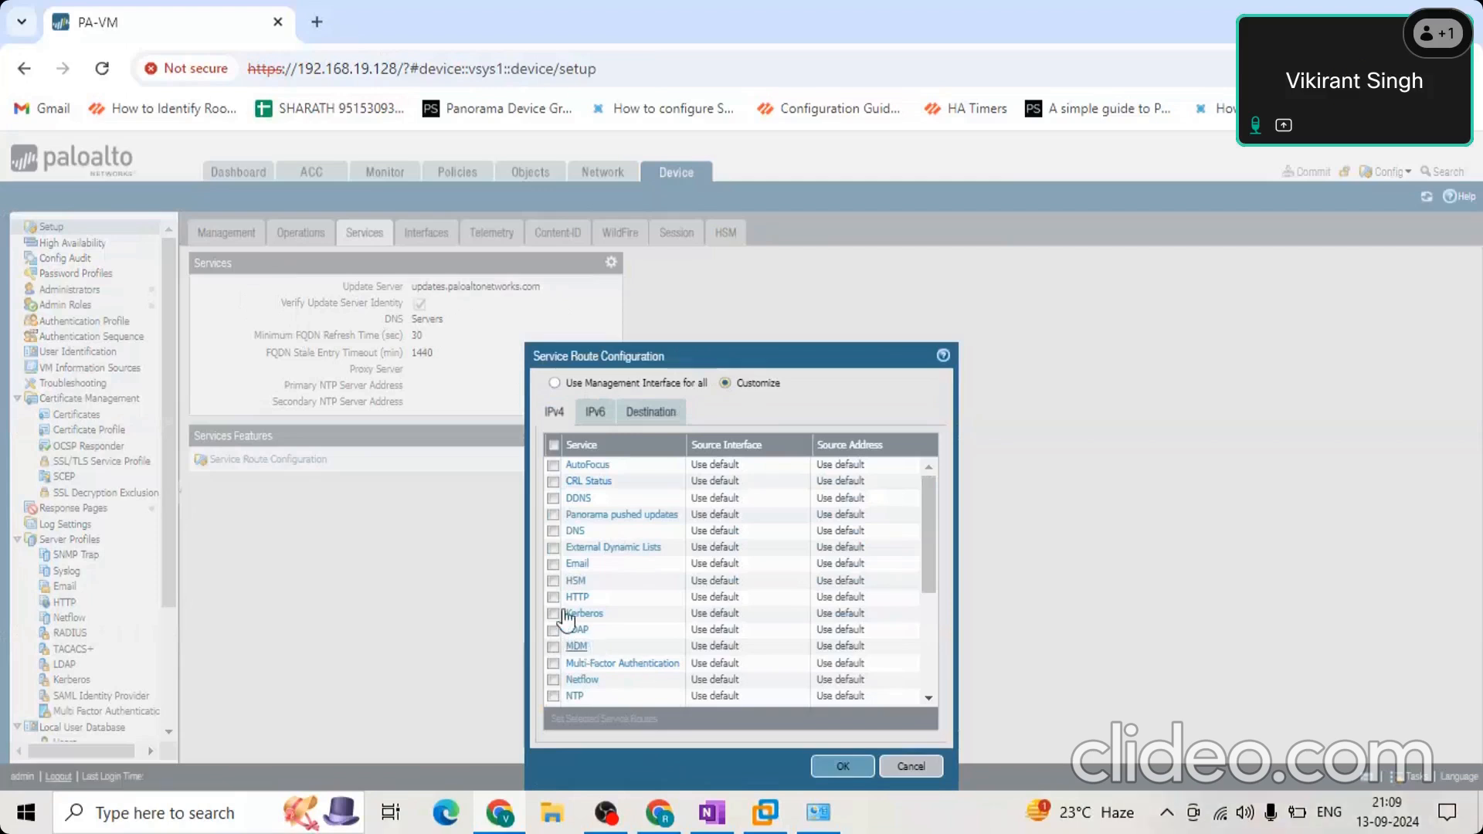
pyautogui.click(554, 695)
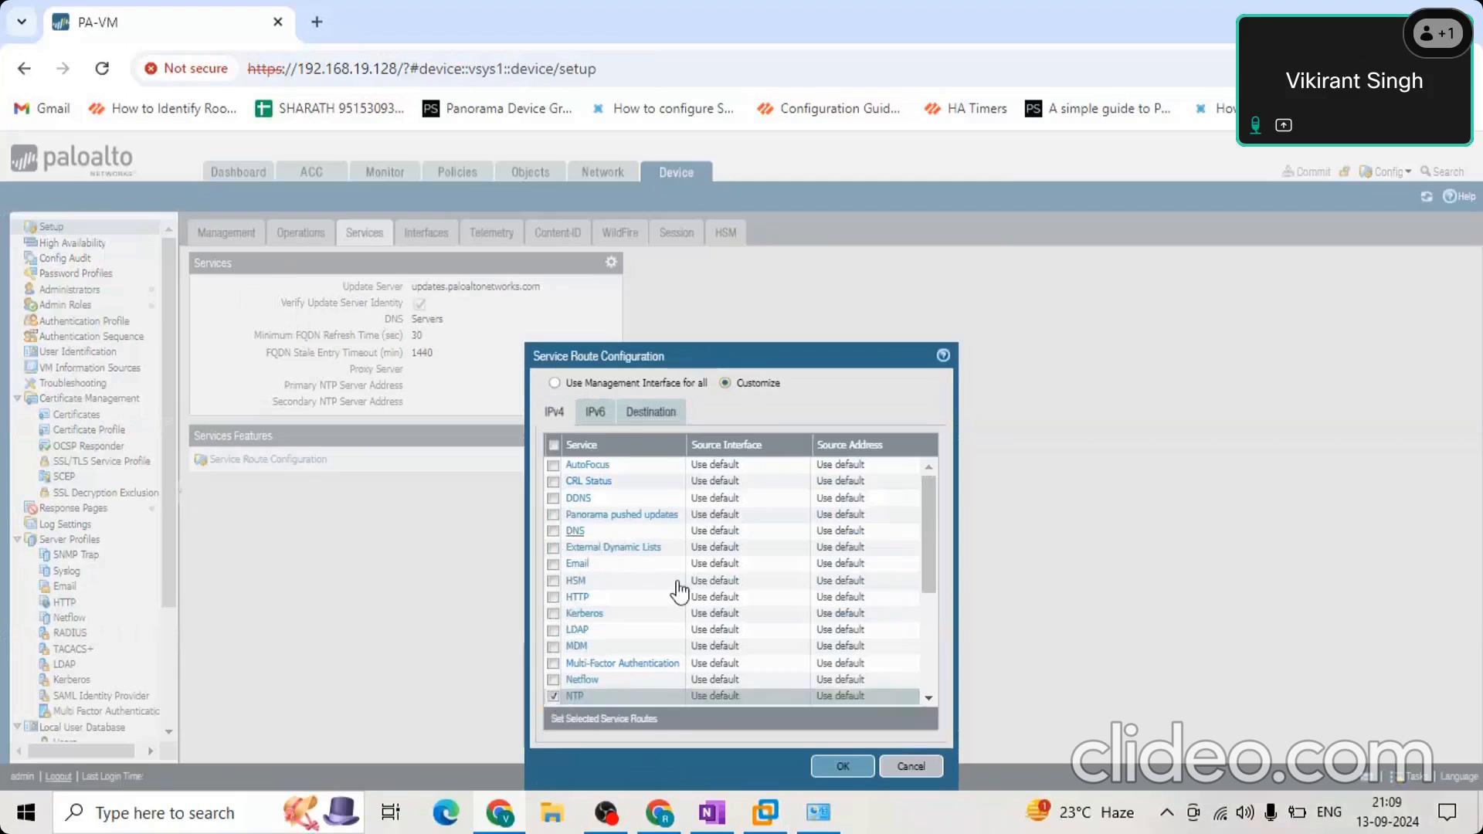
pyautogui.scroll(-2, 678, 590)
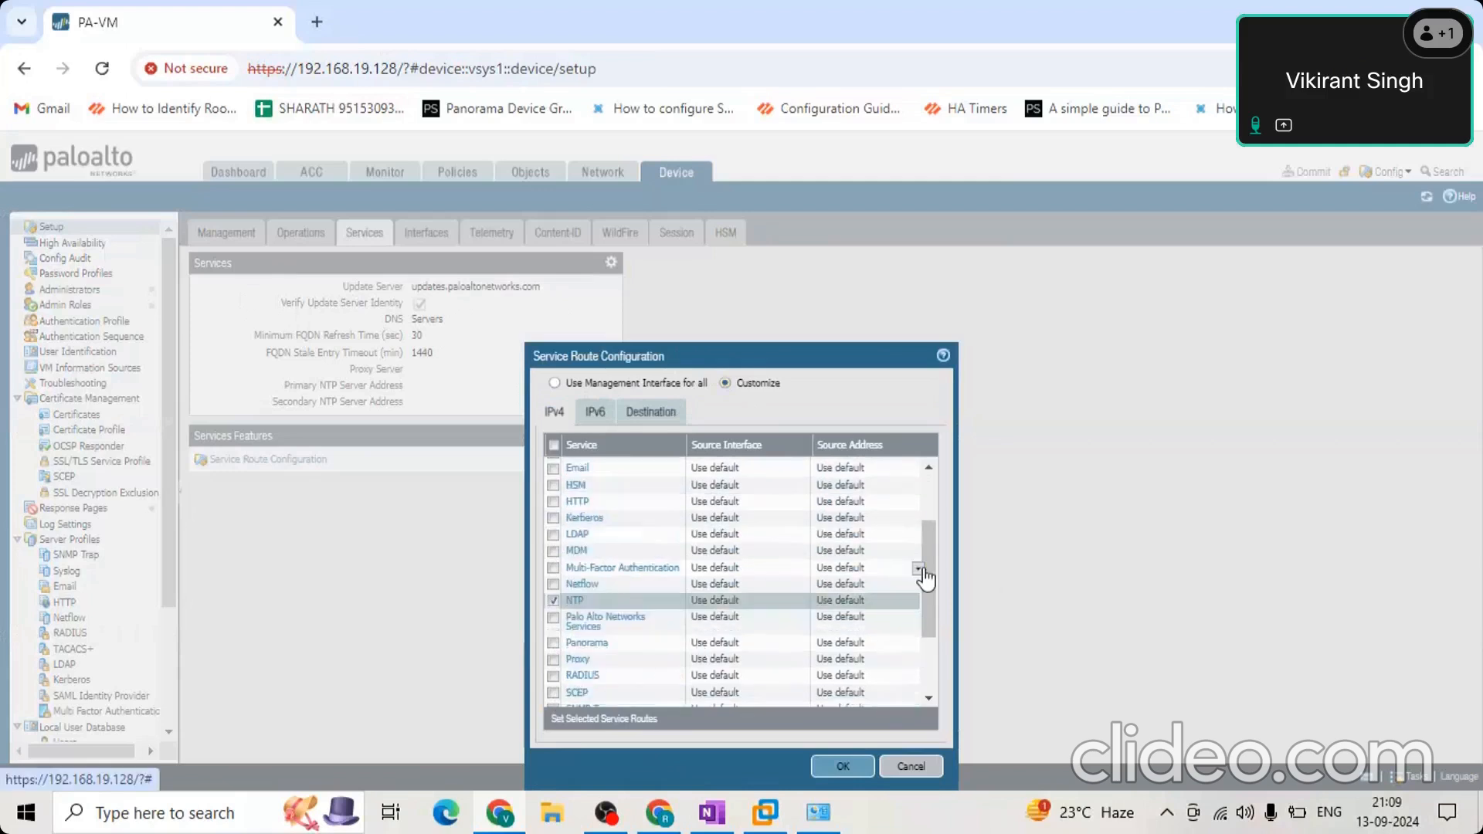
pyautogui.scroll(-2, 920, 600)
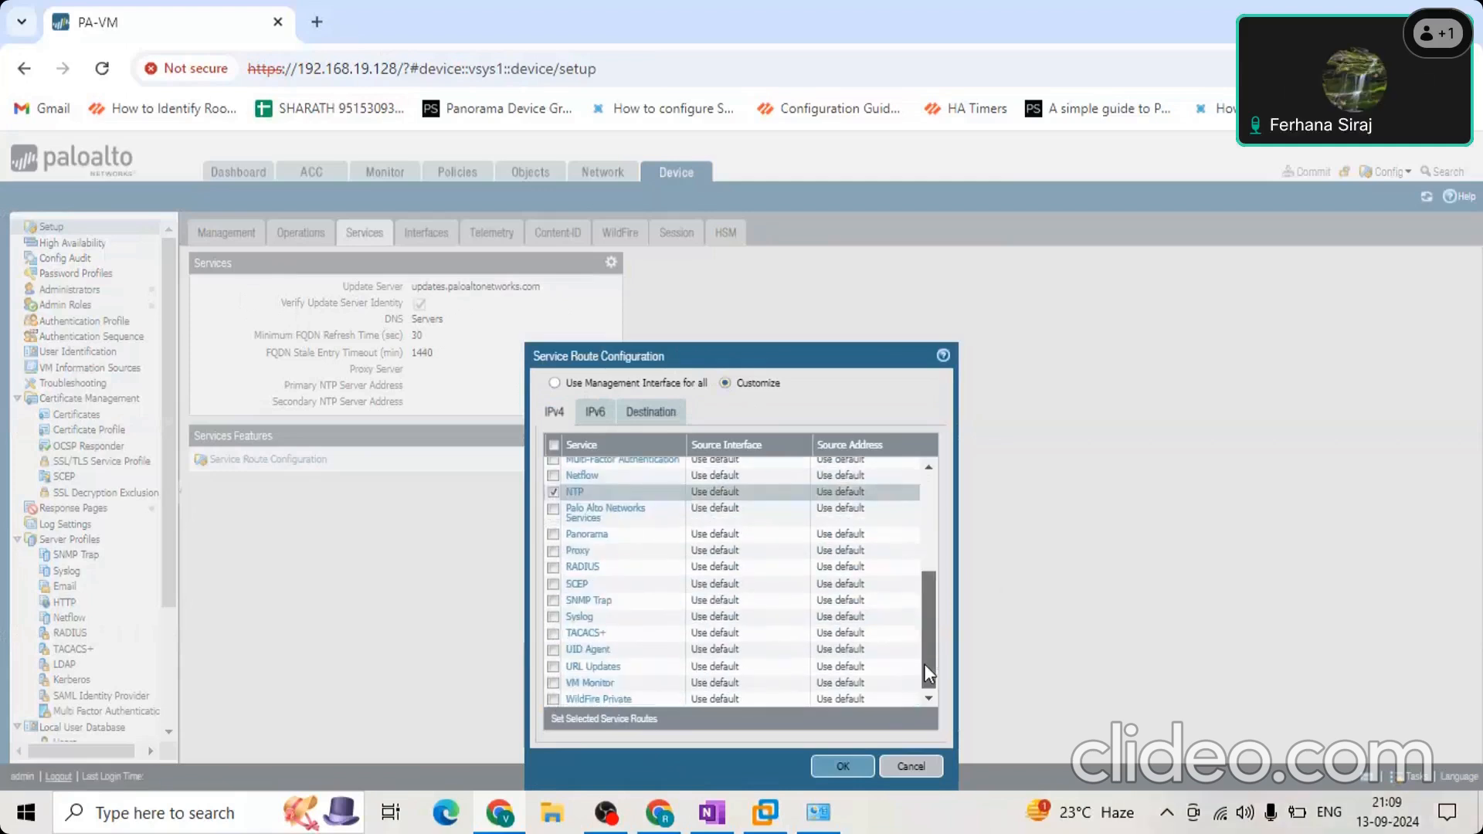
pyautogui.moveTo(932, 614); pyautogui.dragTo(930, 519)
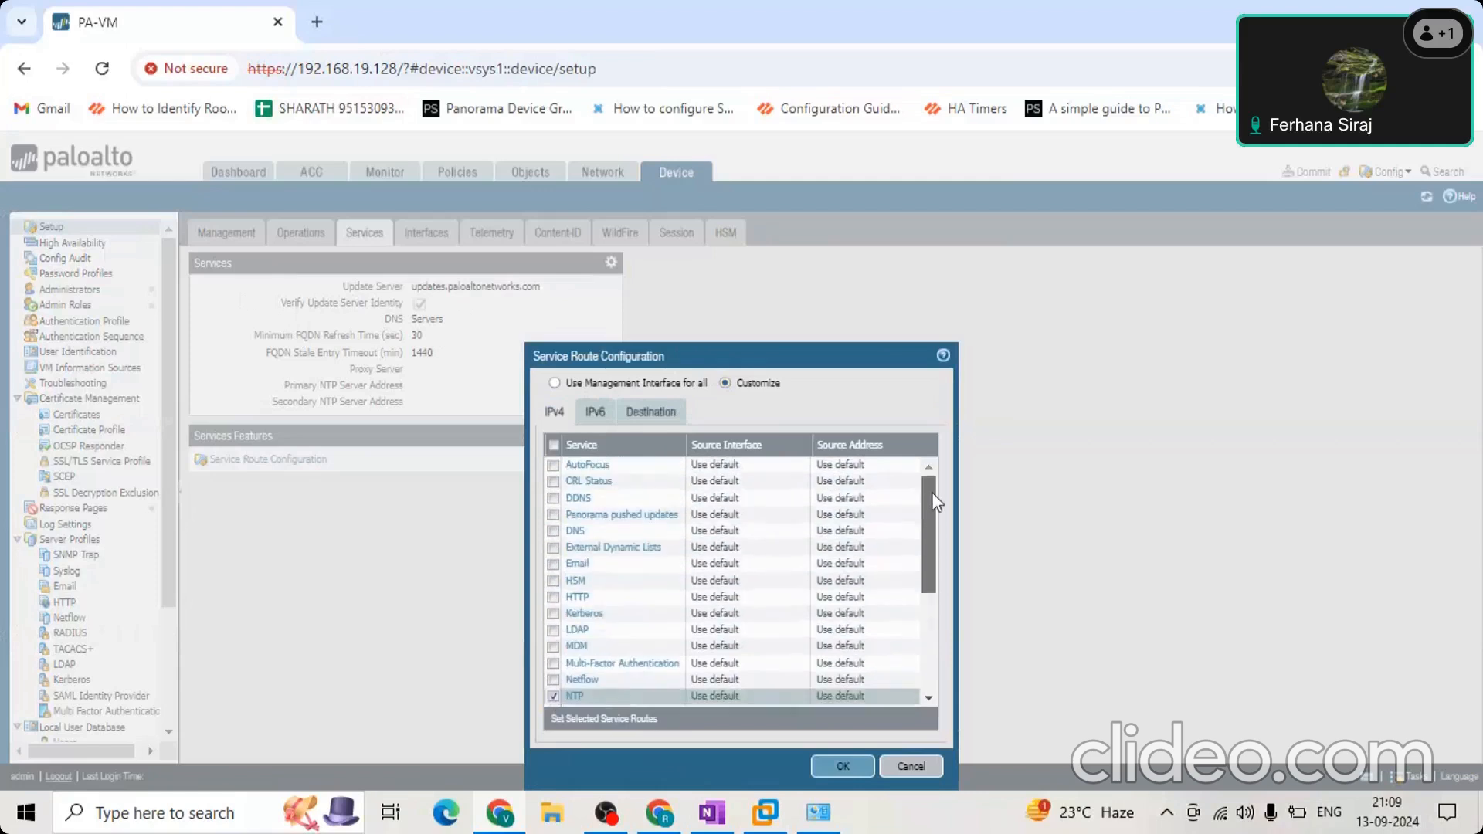
pyautogui.click(912, 766)
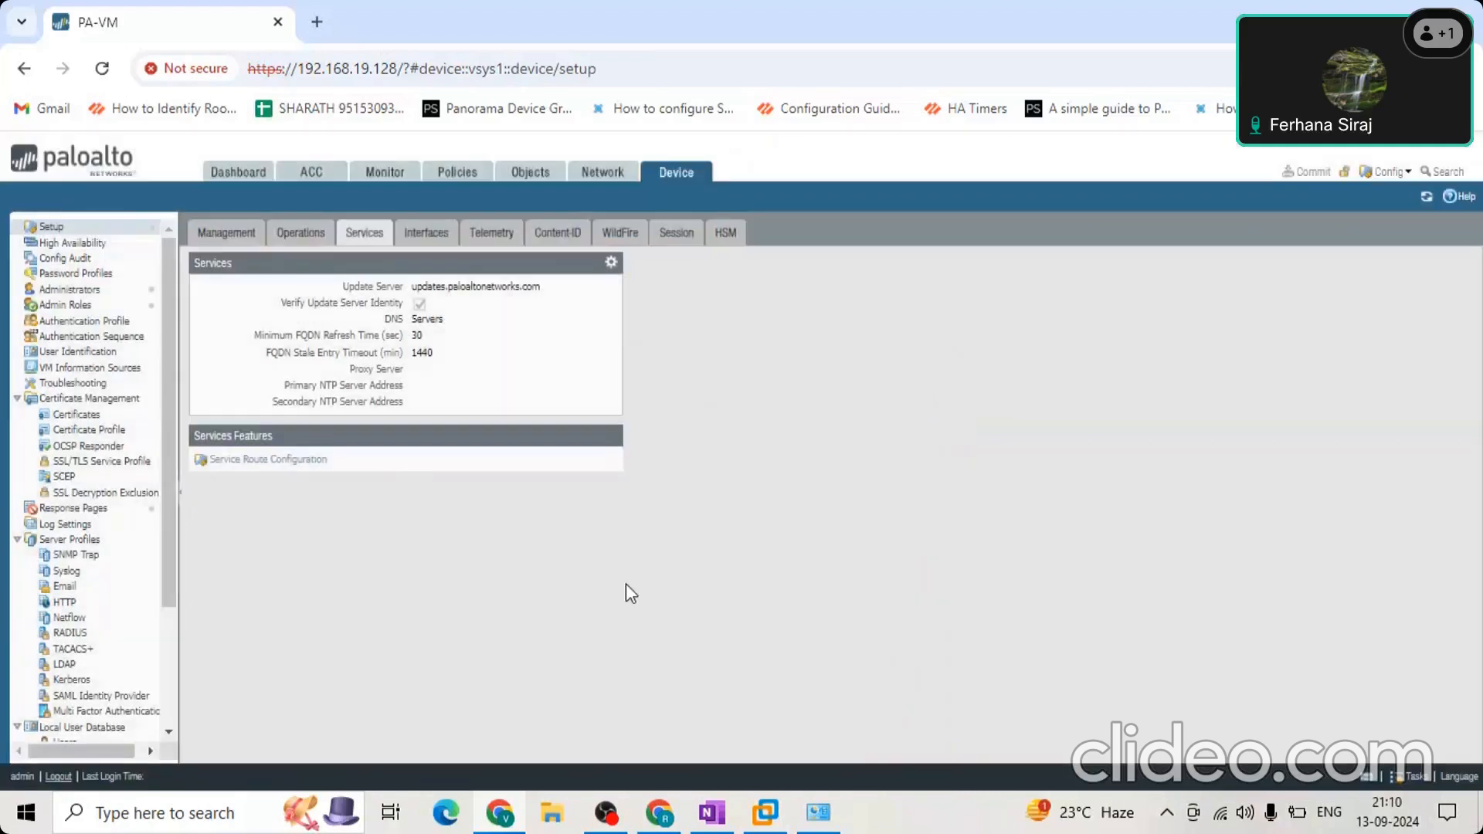
# Try a custom IPv4 service route for NTP using source interface ethernet1/1 with source address 172.20.10.10/24, and cancel the source change.
pyautogui.click(279, 466)
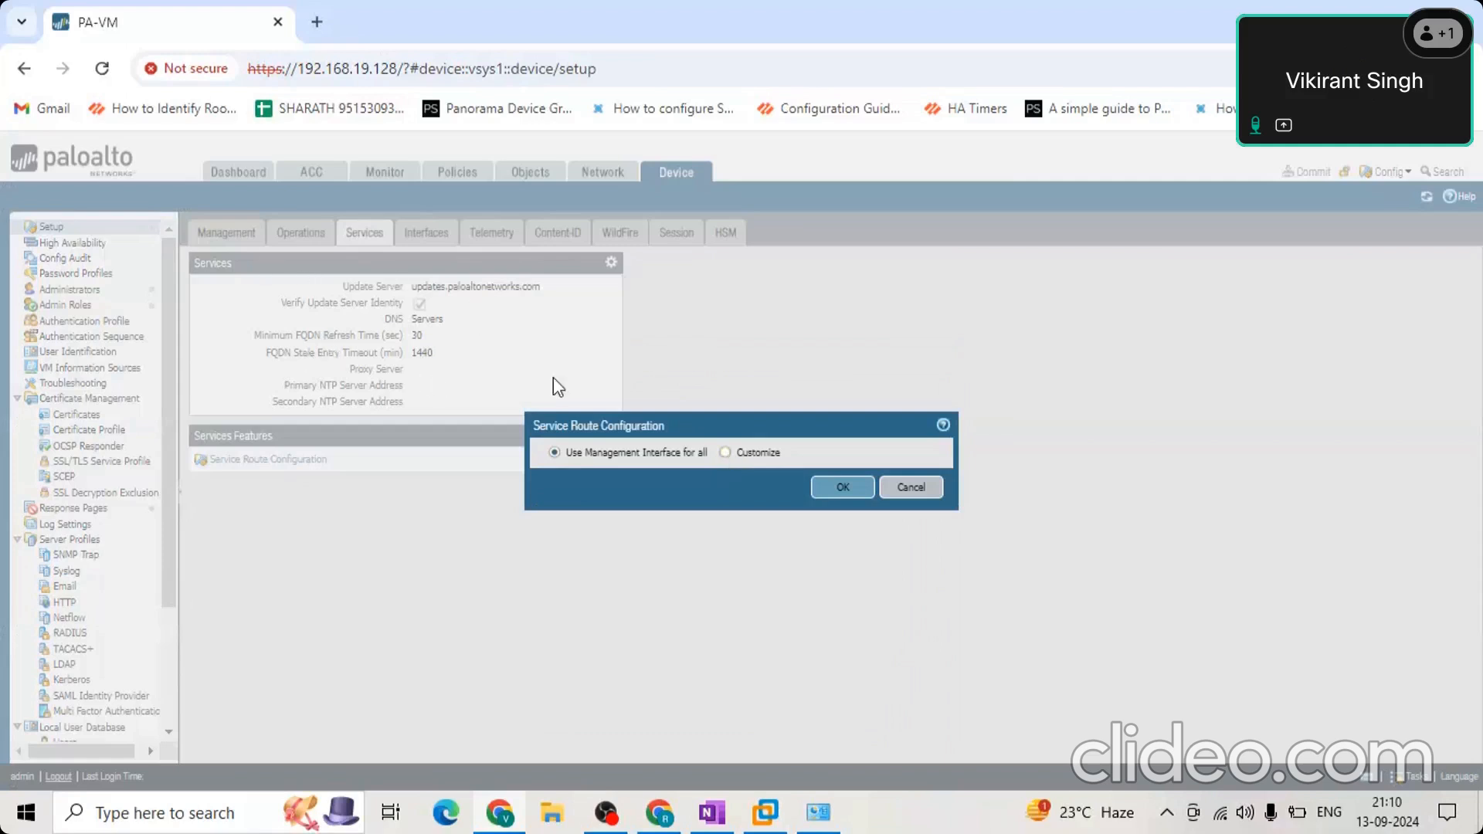
pyautogui.click(723, 453)
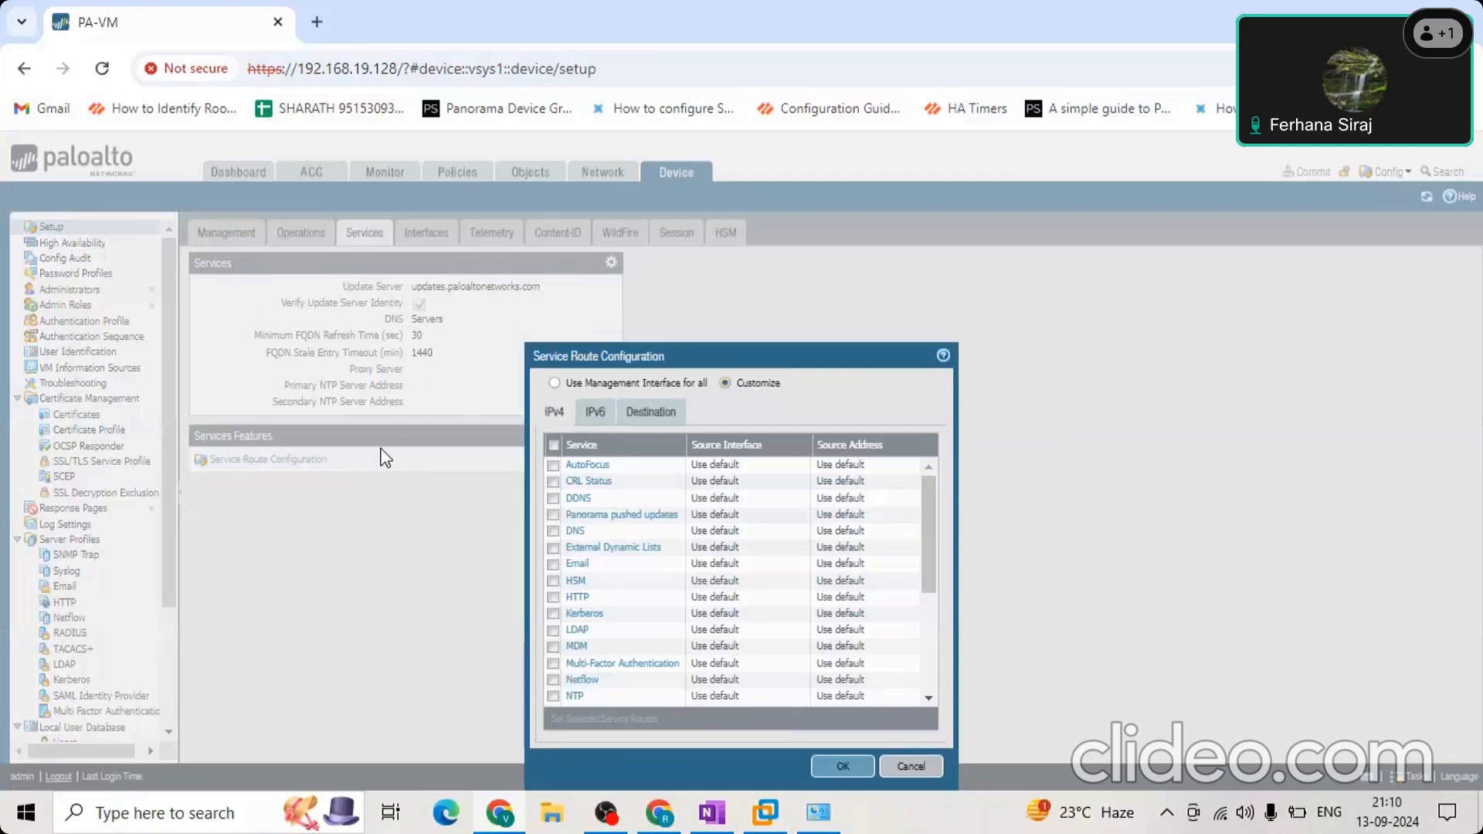
pyautogui.moveTo(929, 507); pyautogui.dragTo(944, 662)
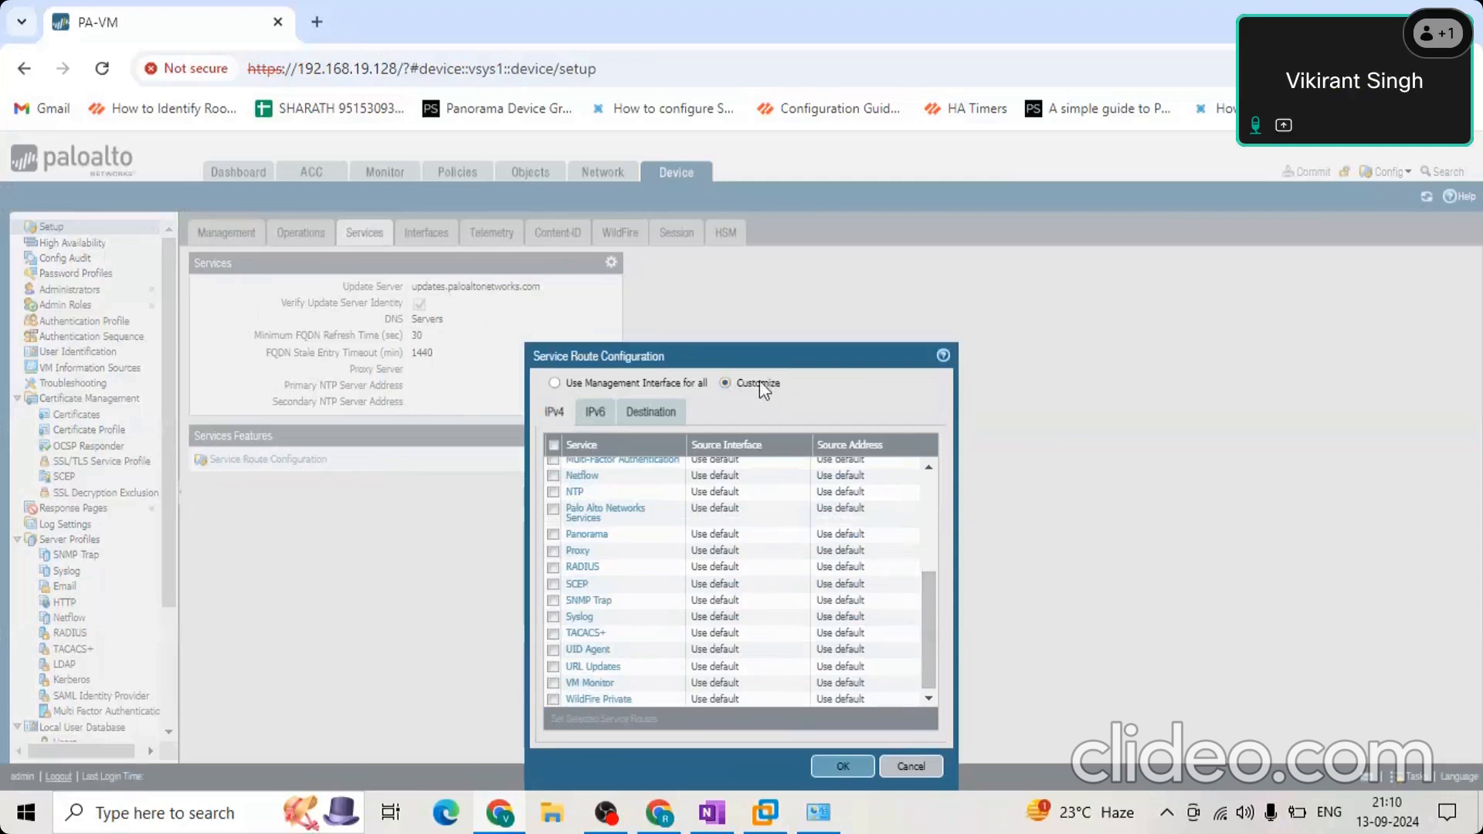
pyautogui.click(554, 493)
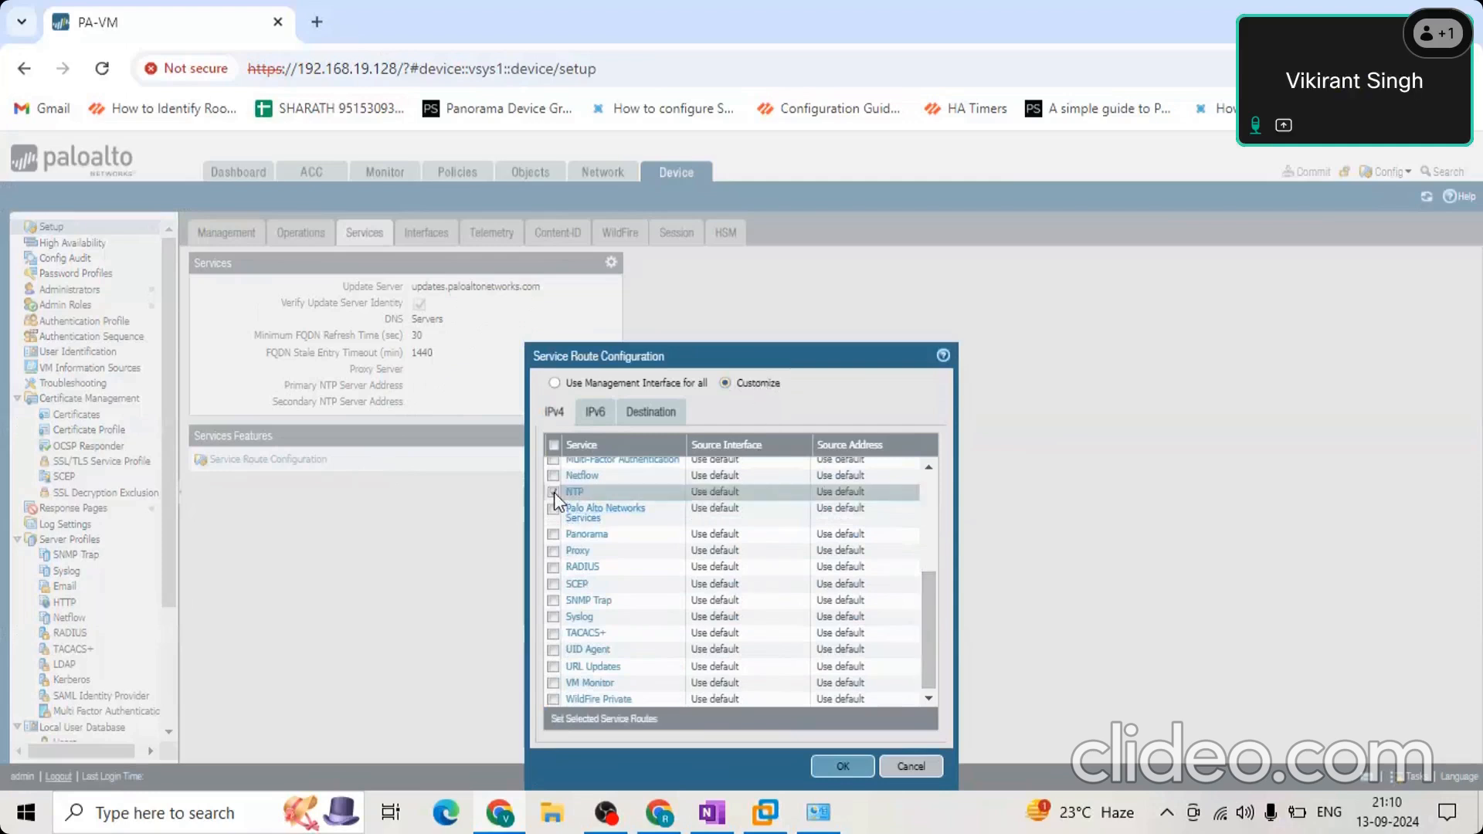
pyautogui.click(554, 493)
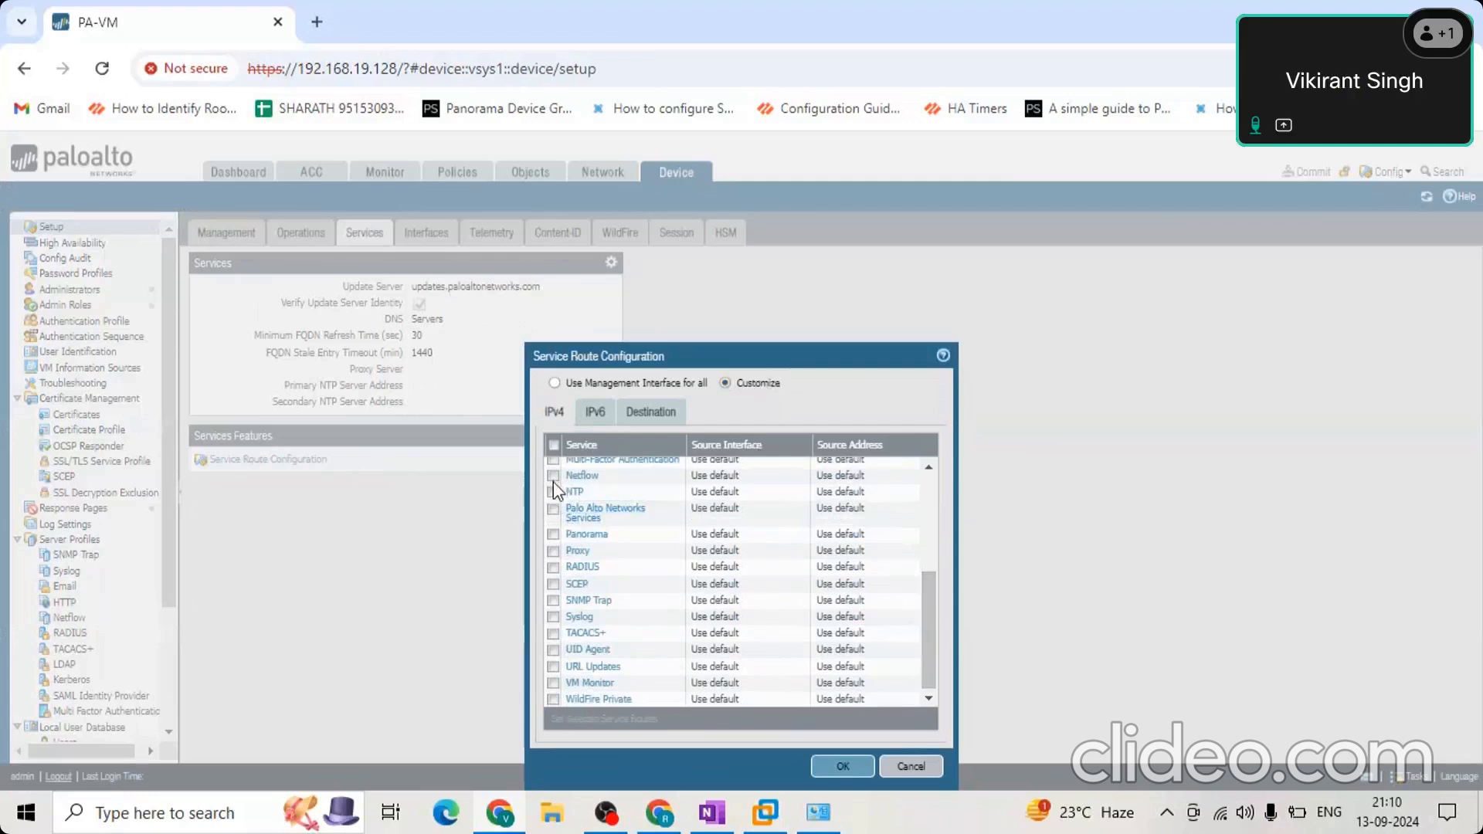
pyautogui.click(576, 491)
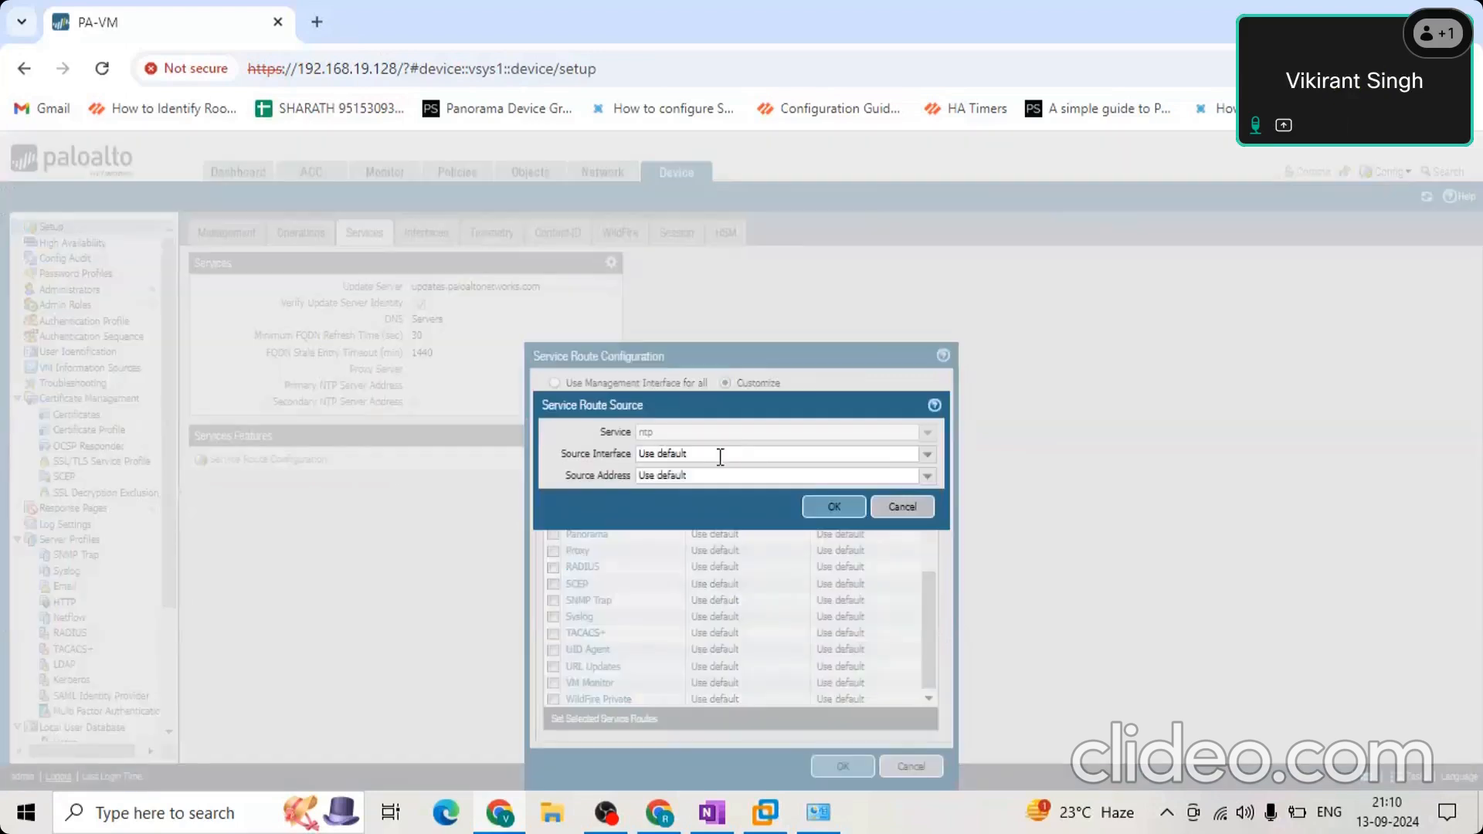
pyautogui.click(928, 454)
pyautogui.click(741, 509)
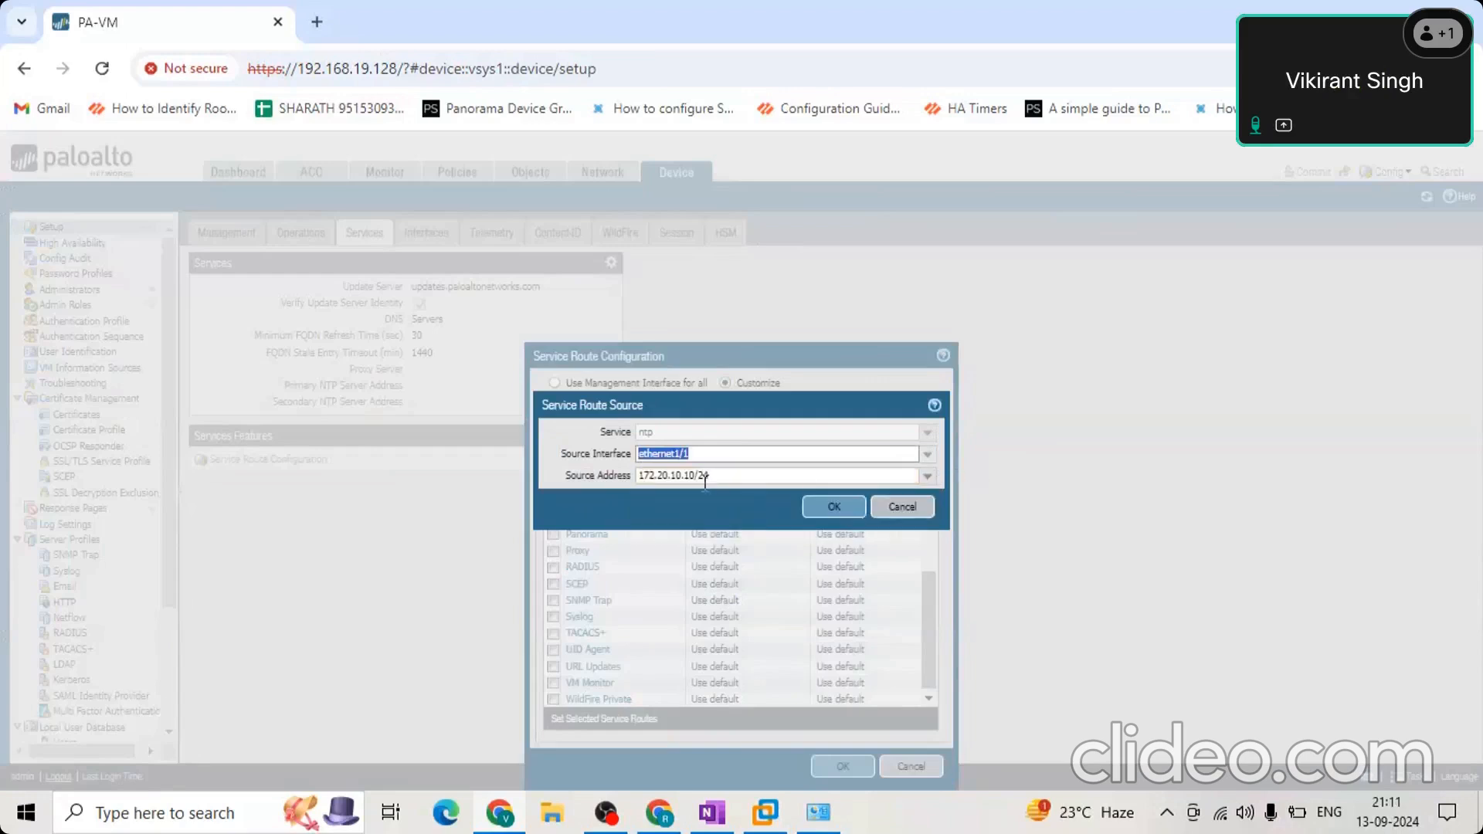
pyautogui.moveTo(725, 477); pyautogui.dragTo(606, 477)
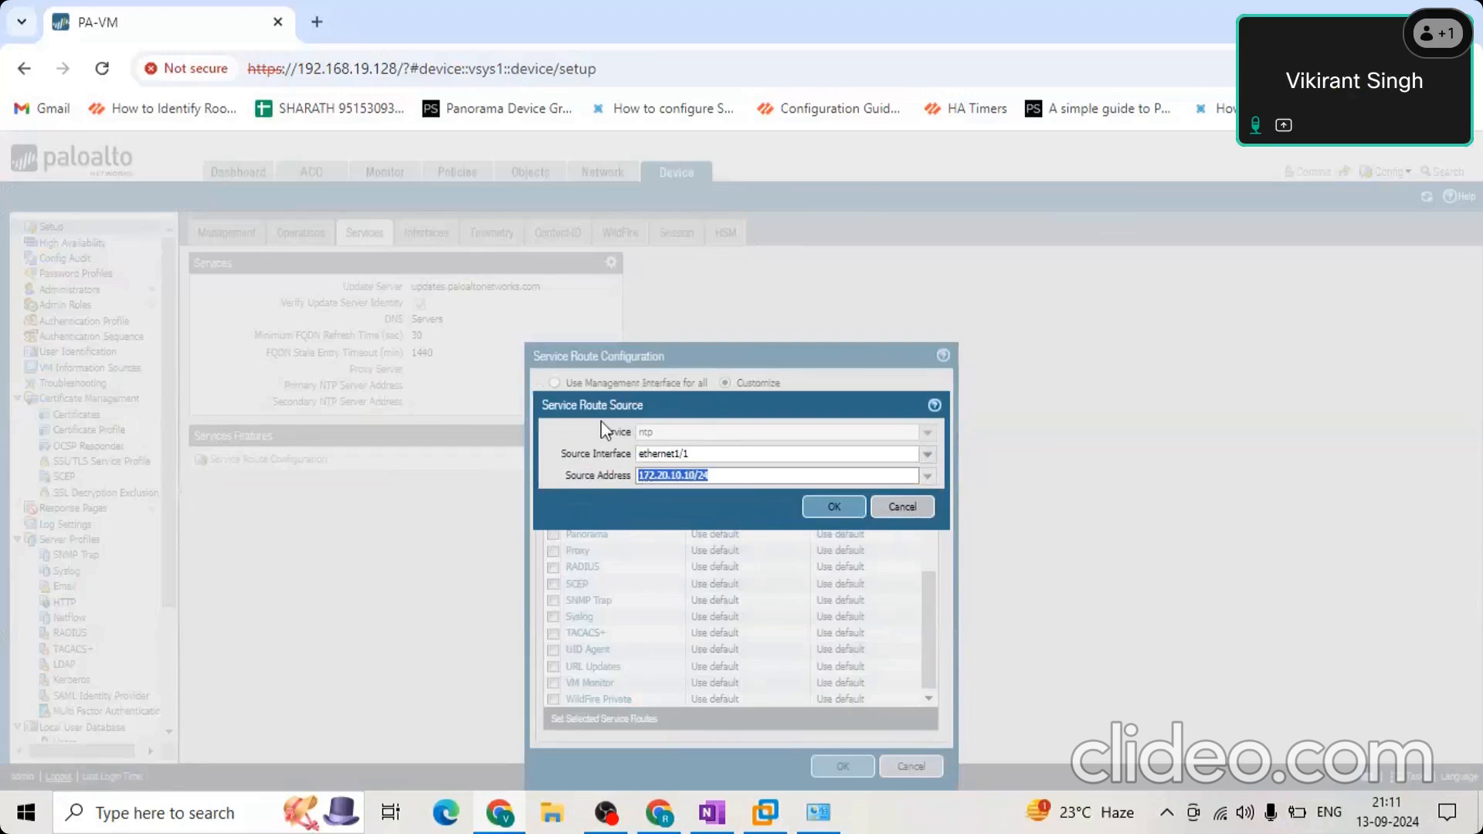
pyautogui.click(917, 507)
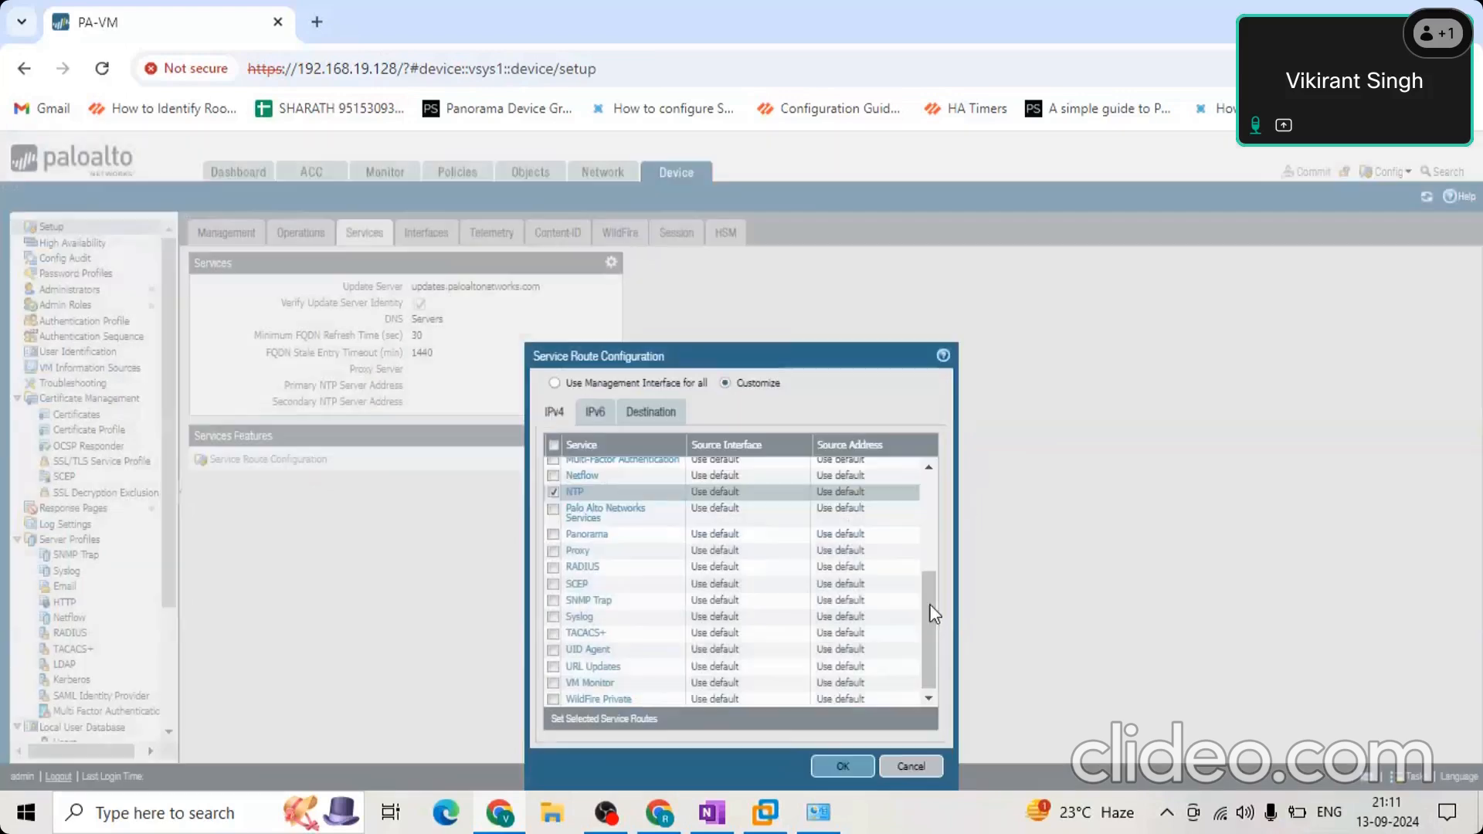
# Try ethernet1/1 with source address 172.20.10.10/24 as the Panorama service route source, and discard the service route changes.
pyautogui.scroll(5, 936, 510)
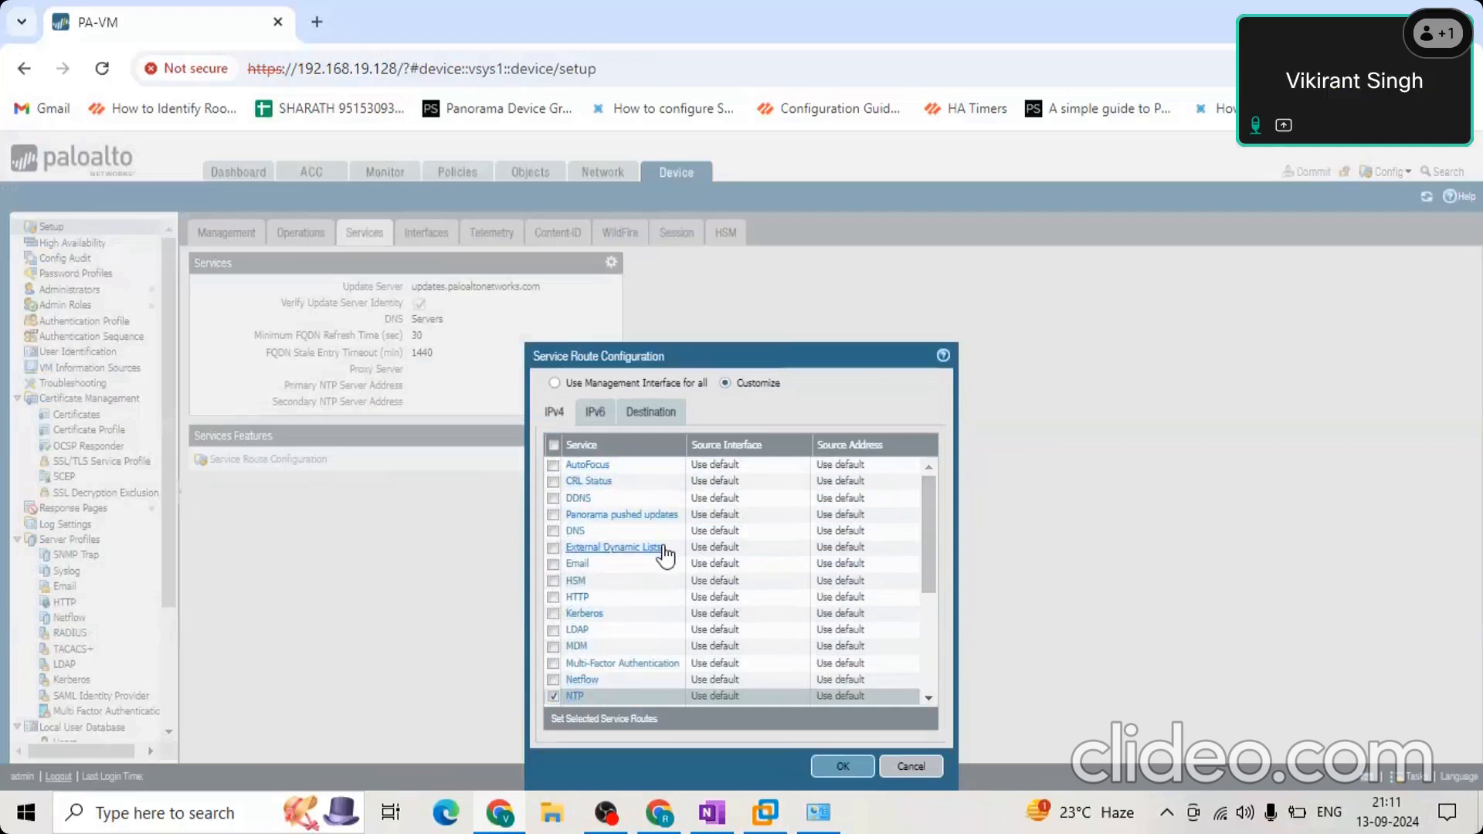
pyautogui.scroll(-3, 931, 548)
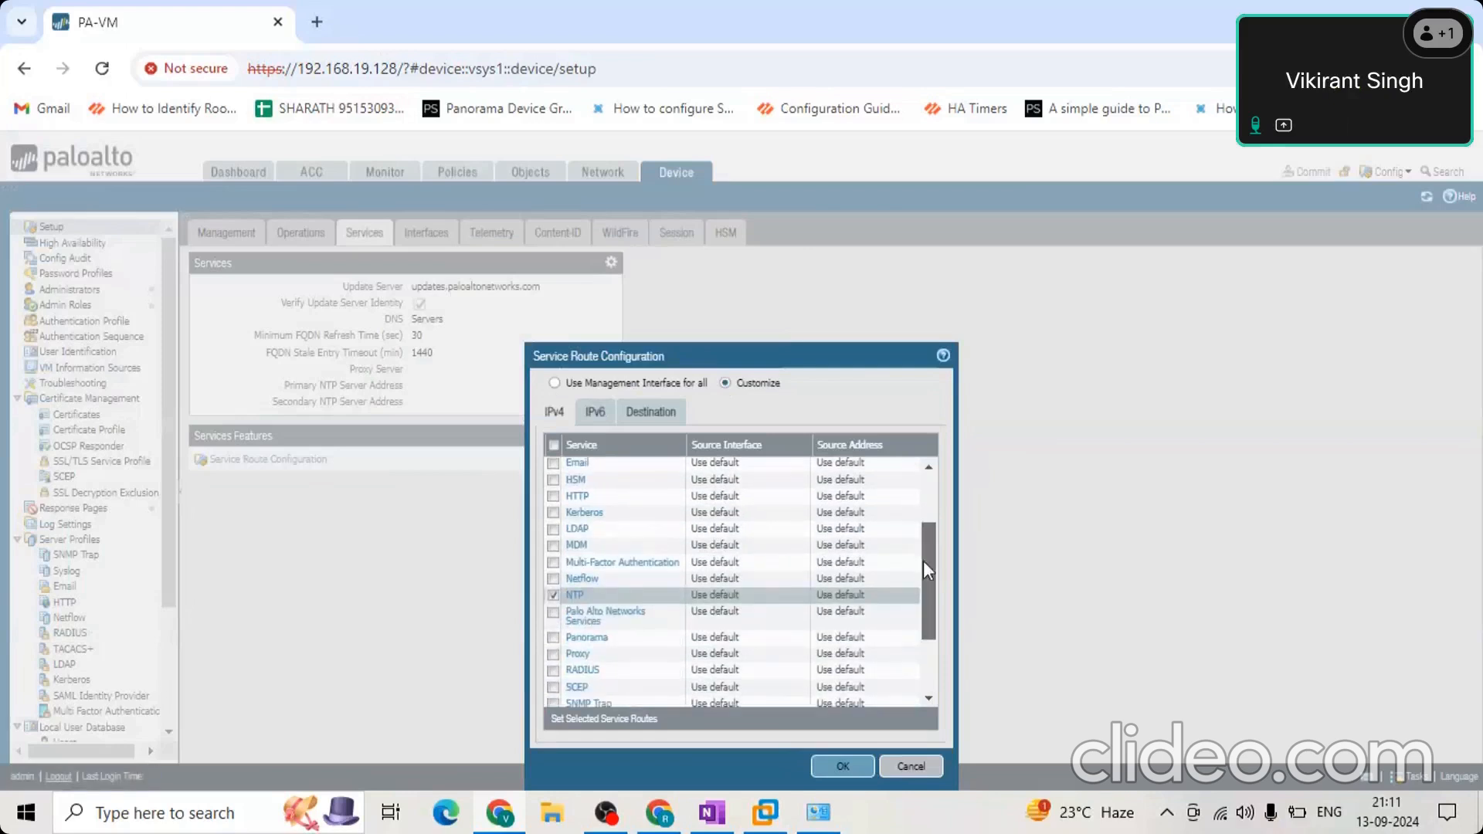
pyautogui.click(587, 572)
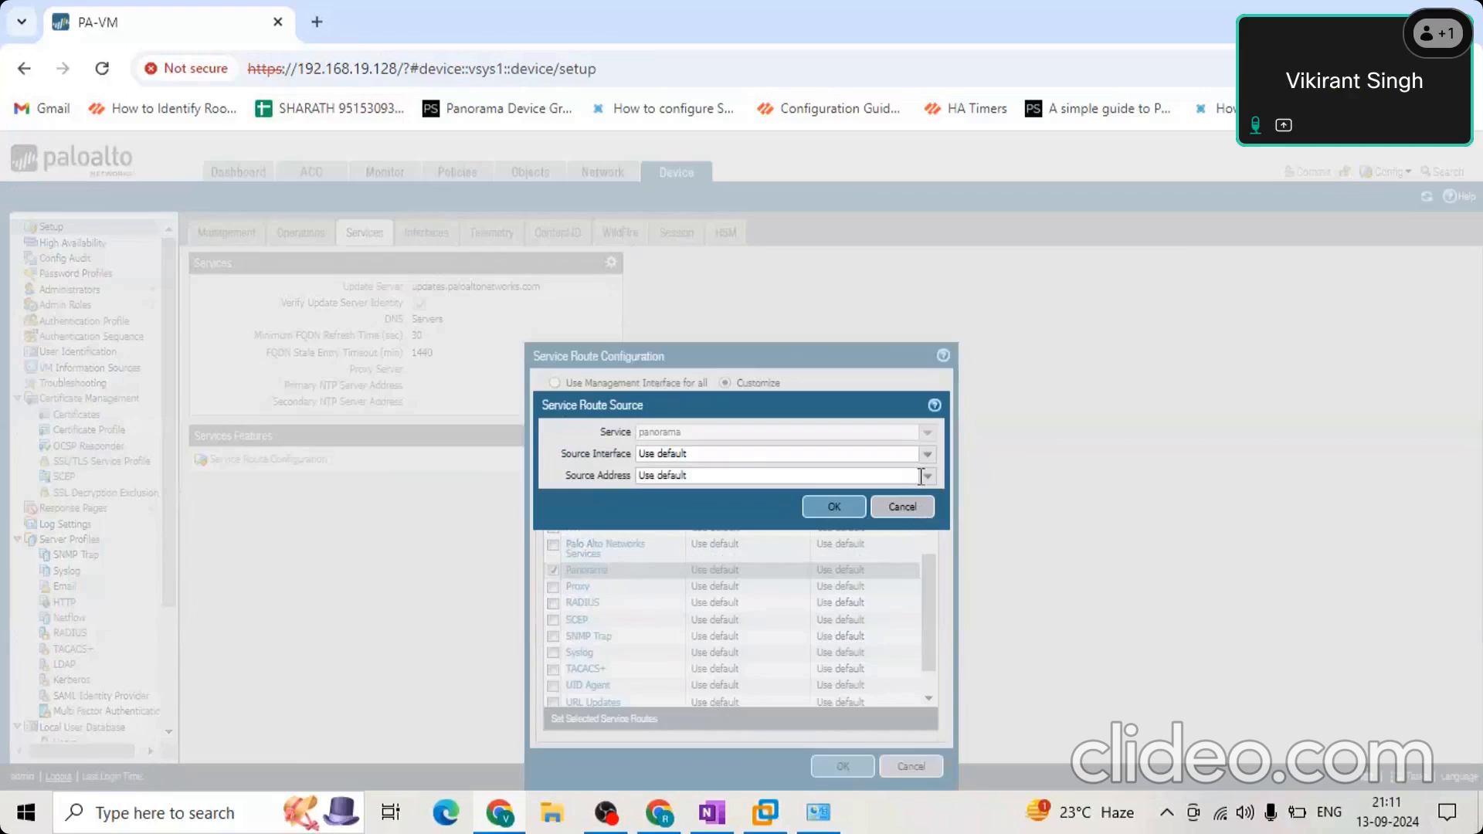
pyautogui.click(926, 454)
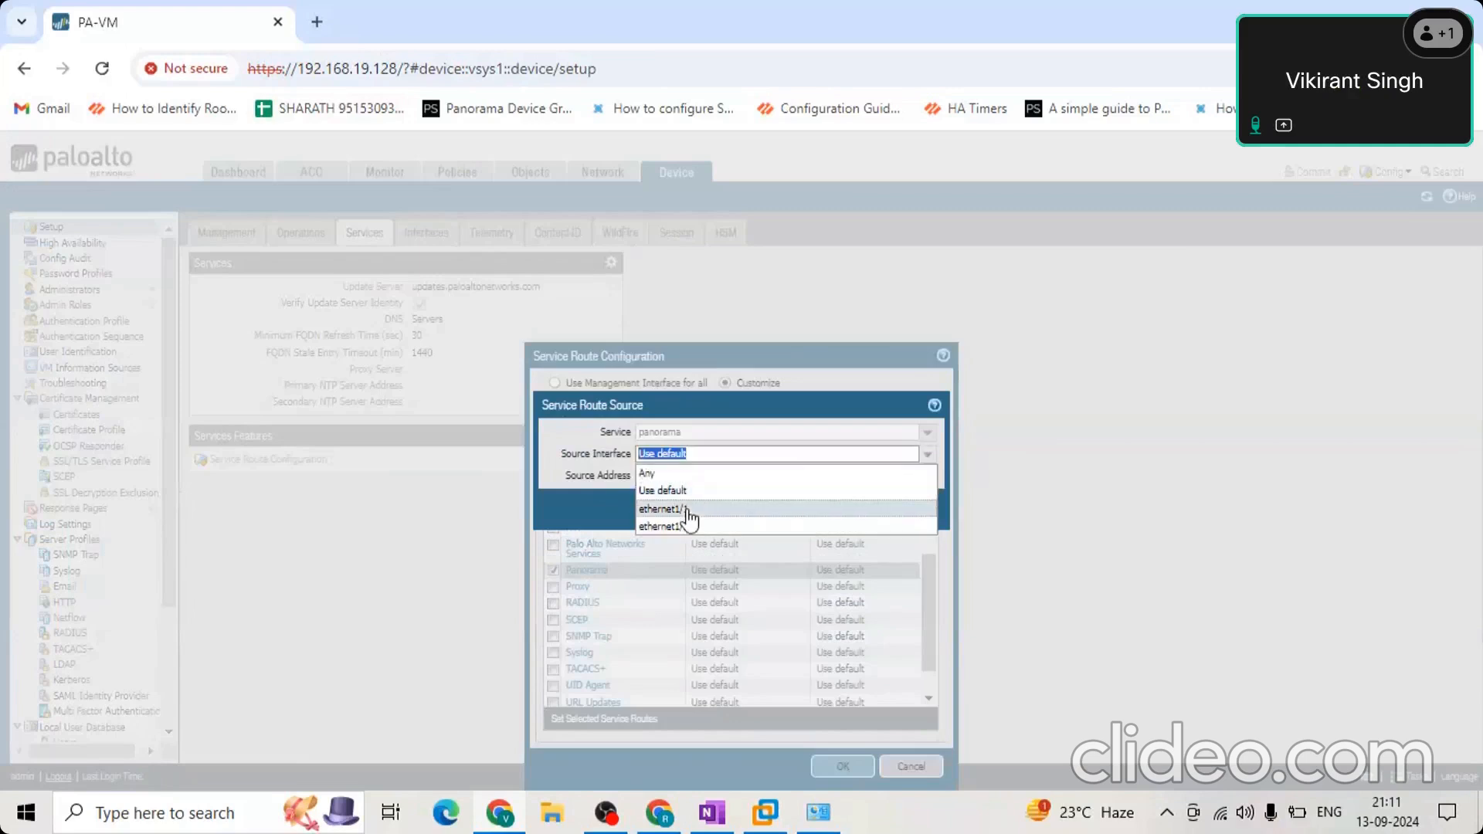
pyautogui.click(686, 510)
pyautogui.click(927, 456)
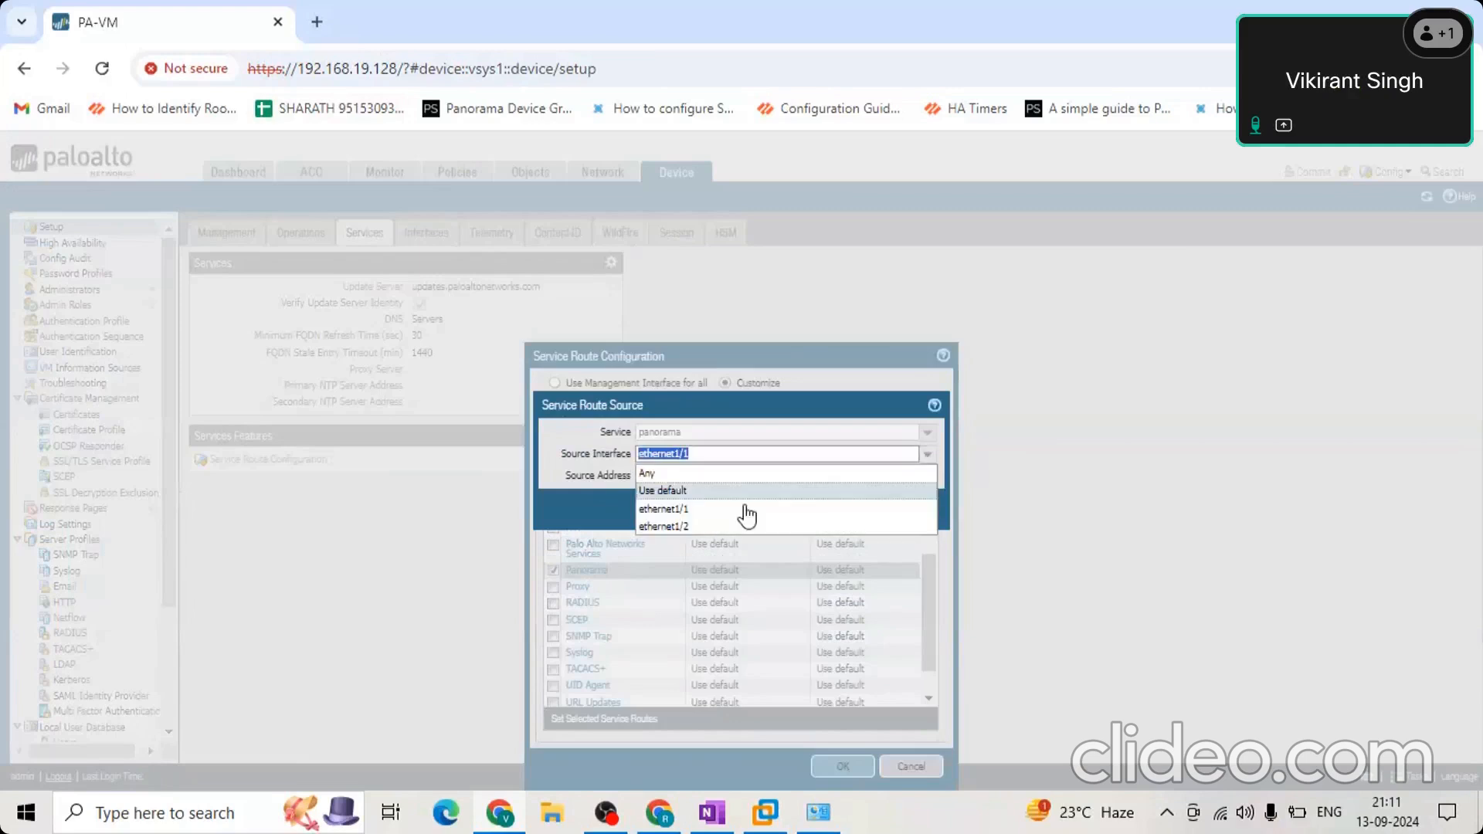
pyautogui.click(732, 490)
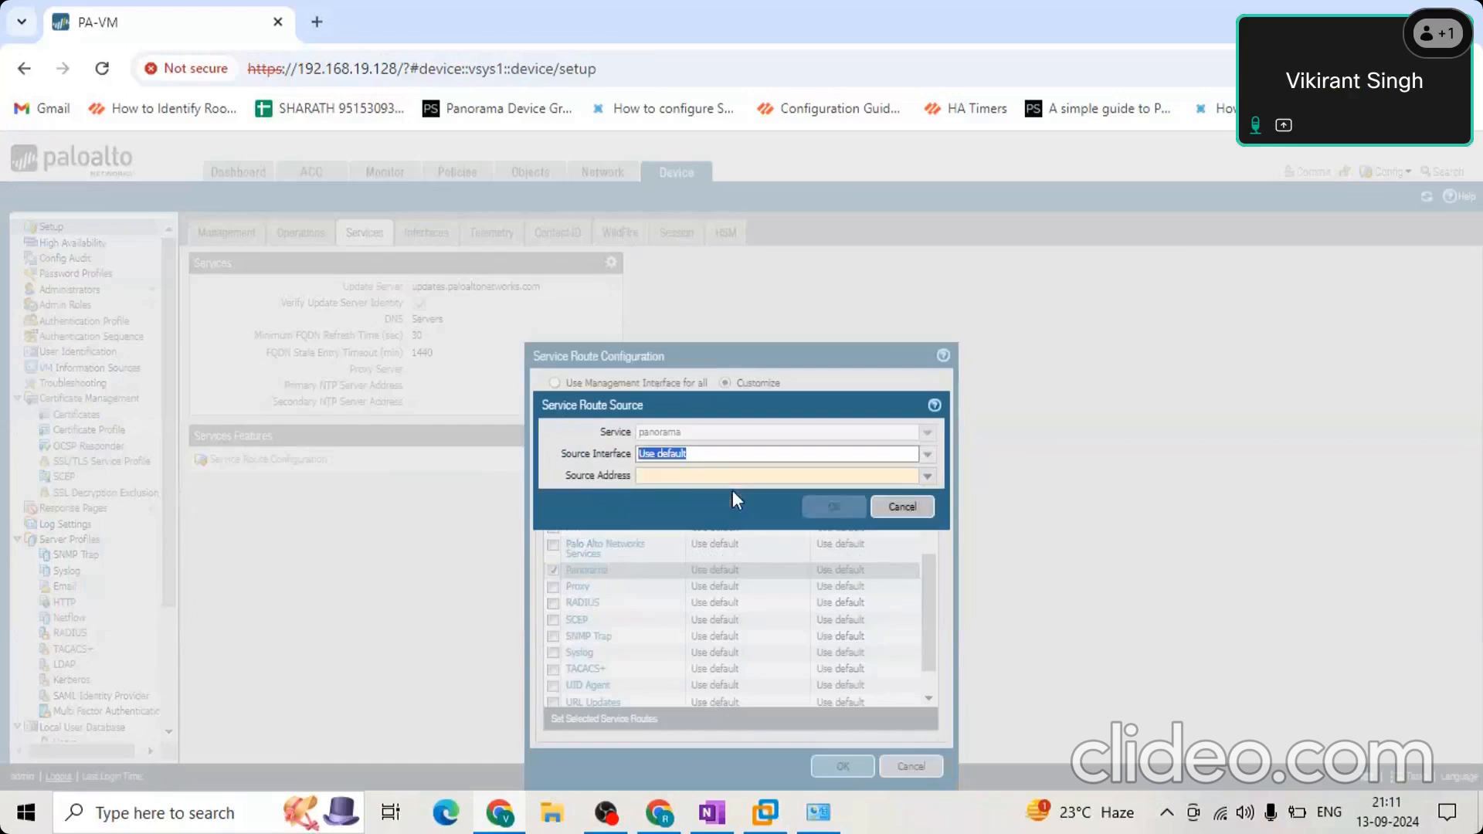
pyautogui.click(930, 477)
pyautogui.click(772, 456)
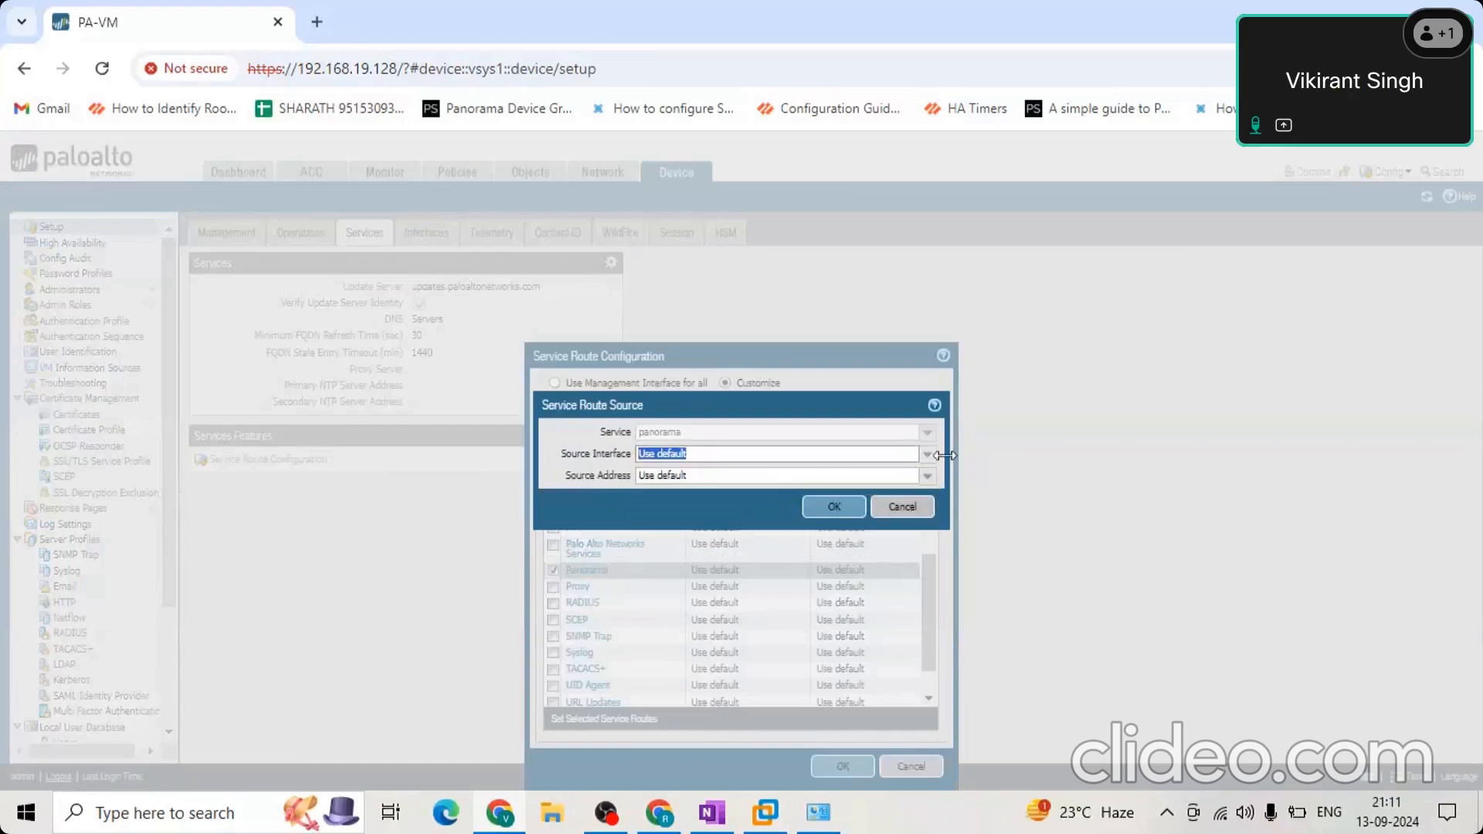
pyautogui.click(927, 456)
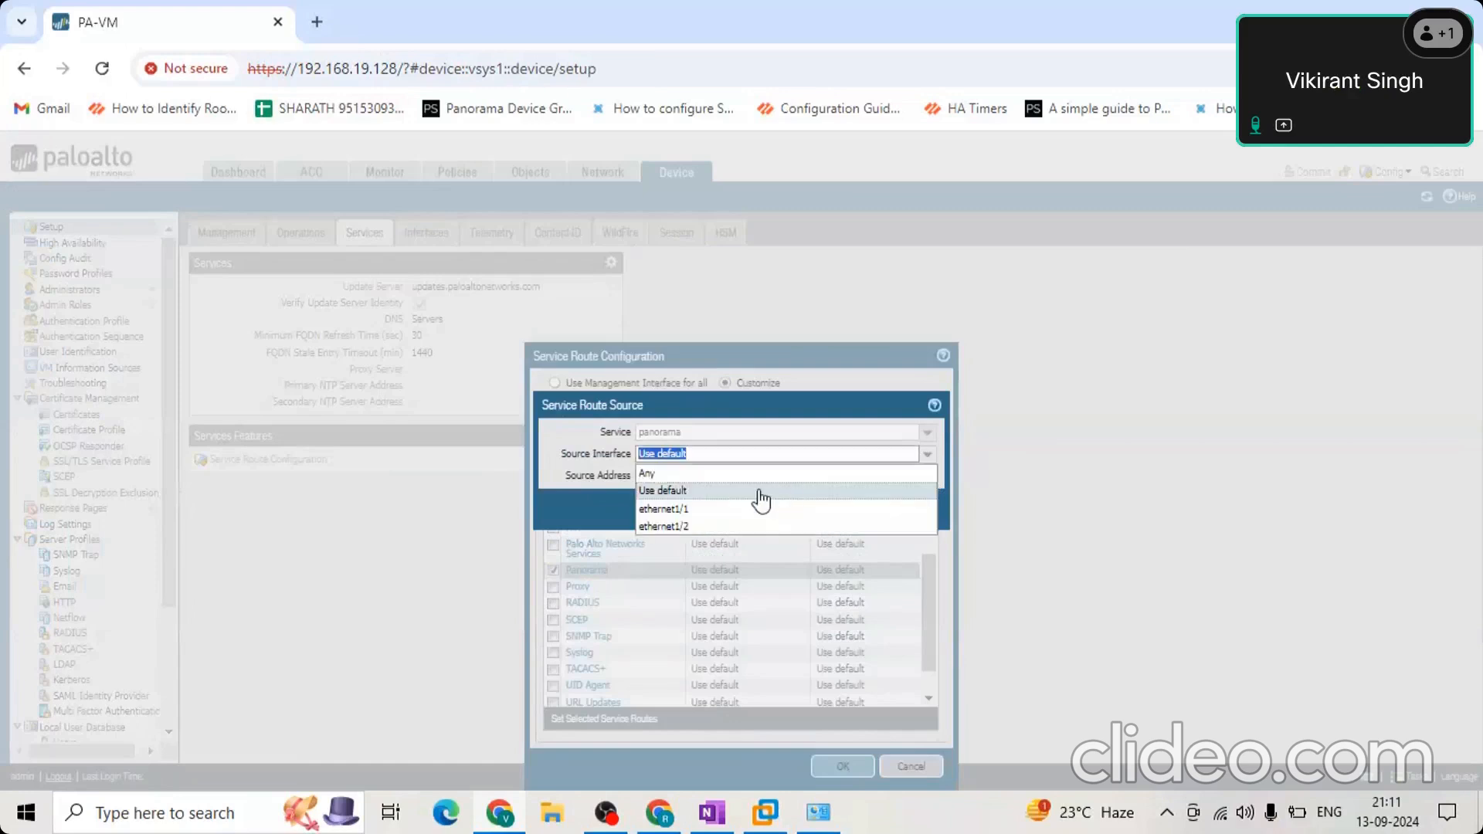
pyautogui.click(753, 509)
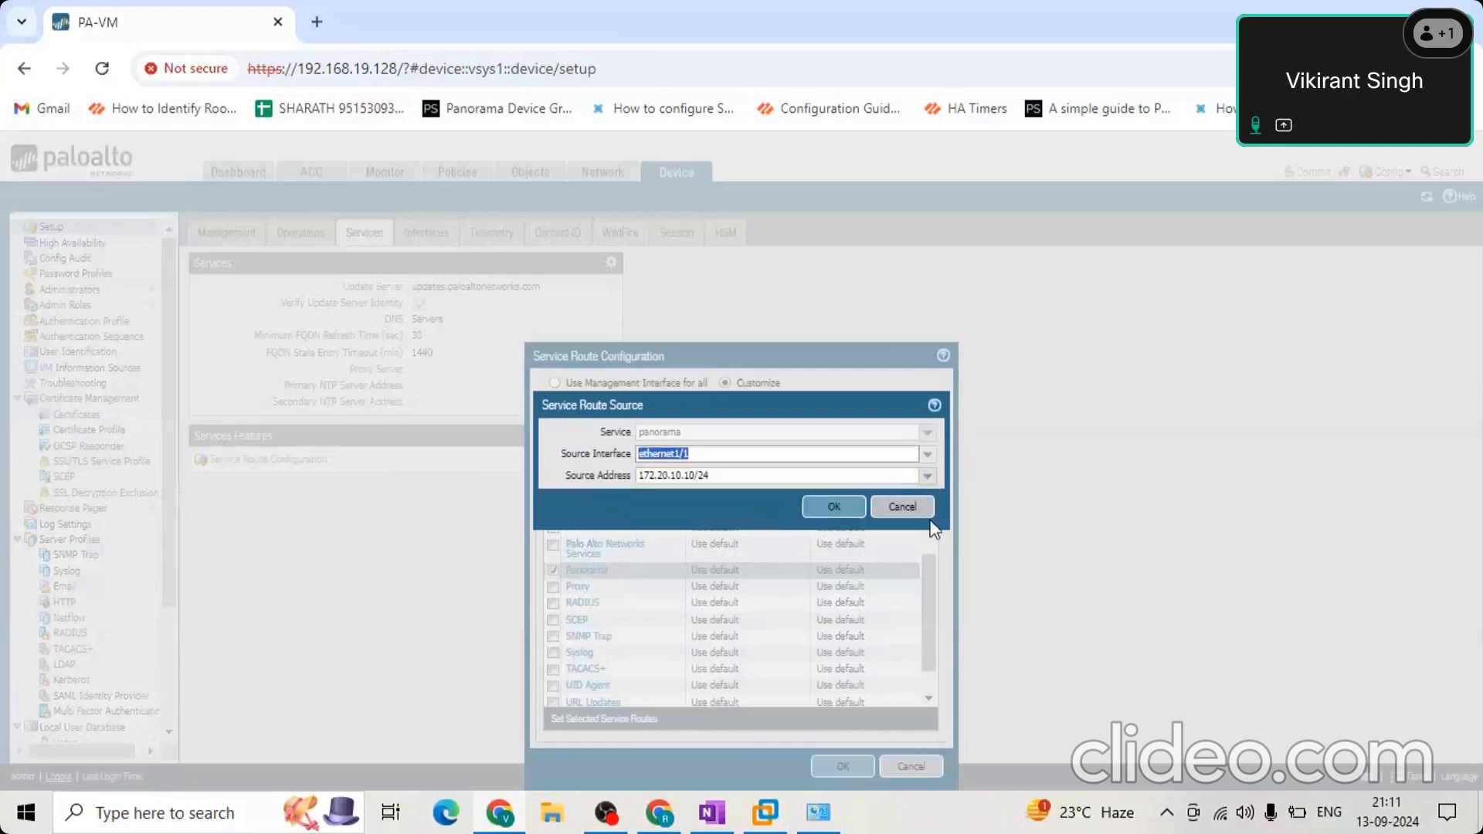
pyautogui.click(922, 513)
pyautogui.click(913, 764)
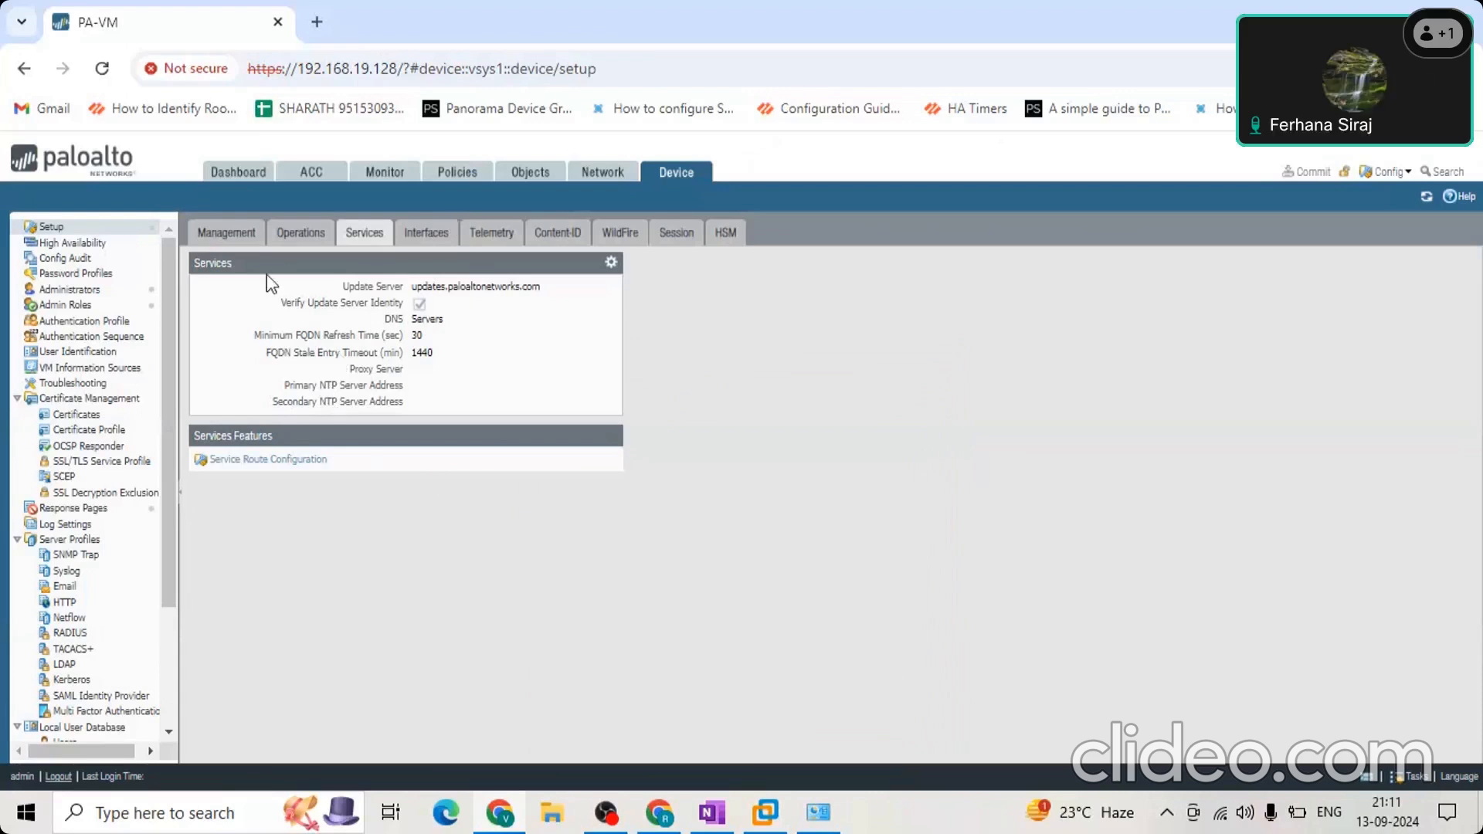
# Look over the device setup's Management, Services and Interfaces settings, ending on the Management settings.
pyautogui.click(207, 232)
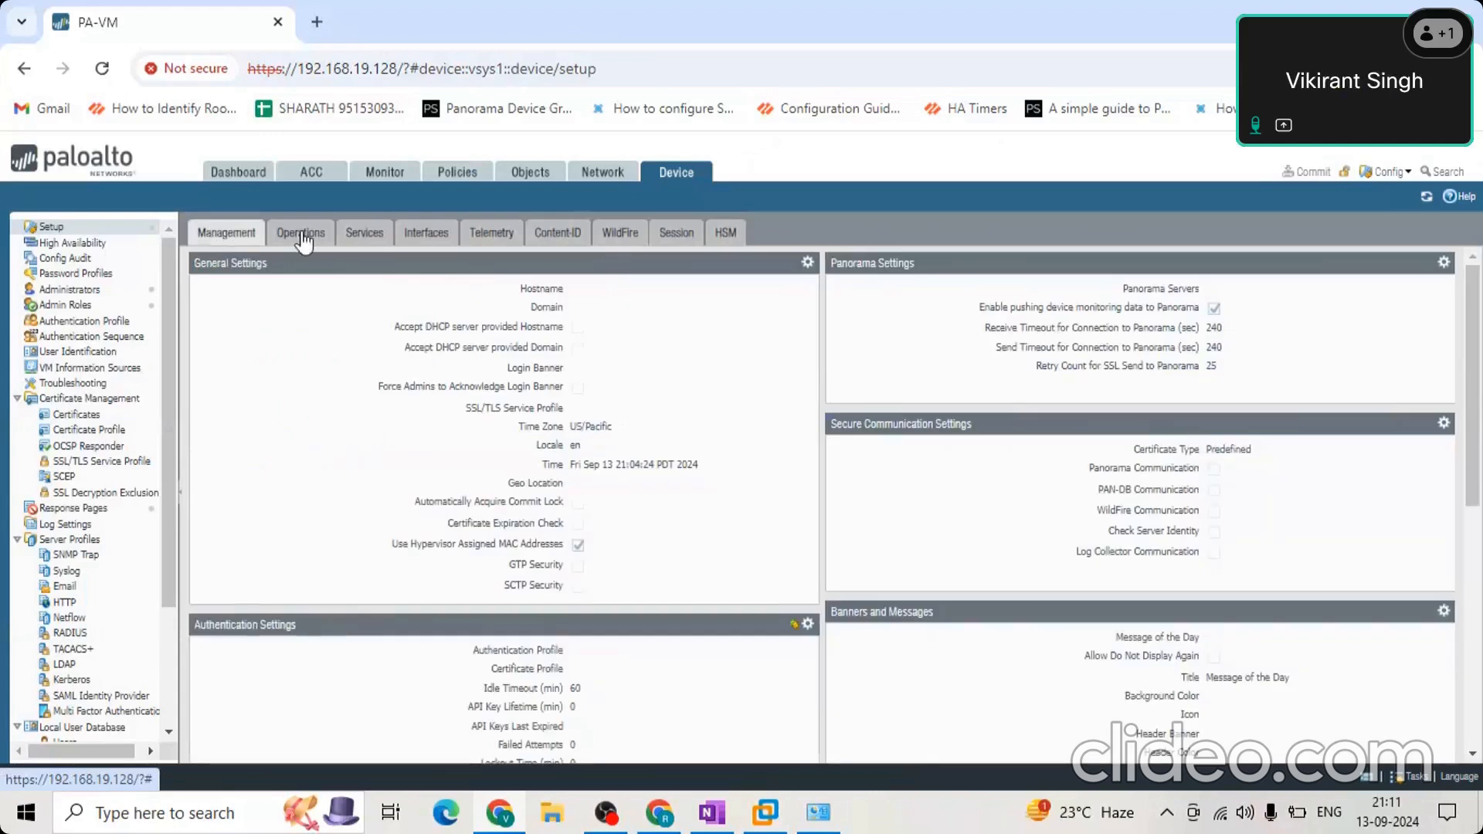
pyautogui.click(368, 234)
pyautogui.click(425, 242)
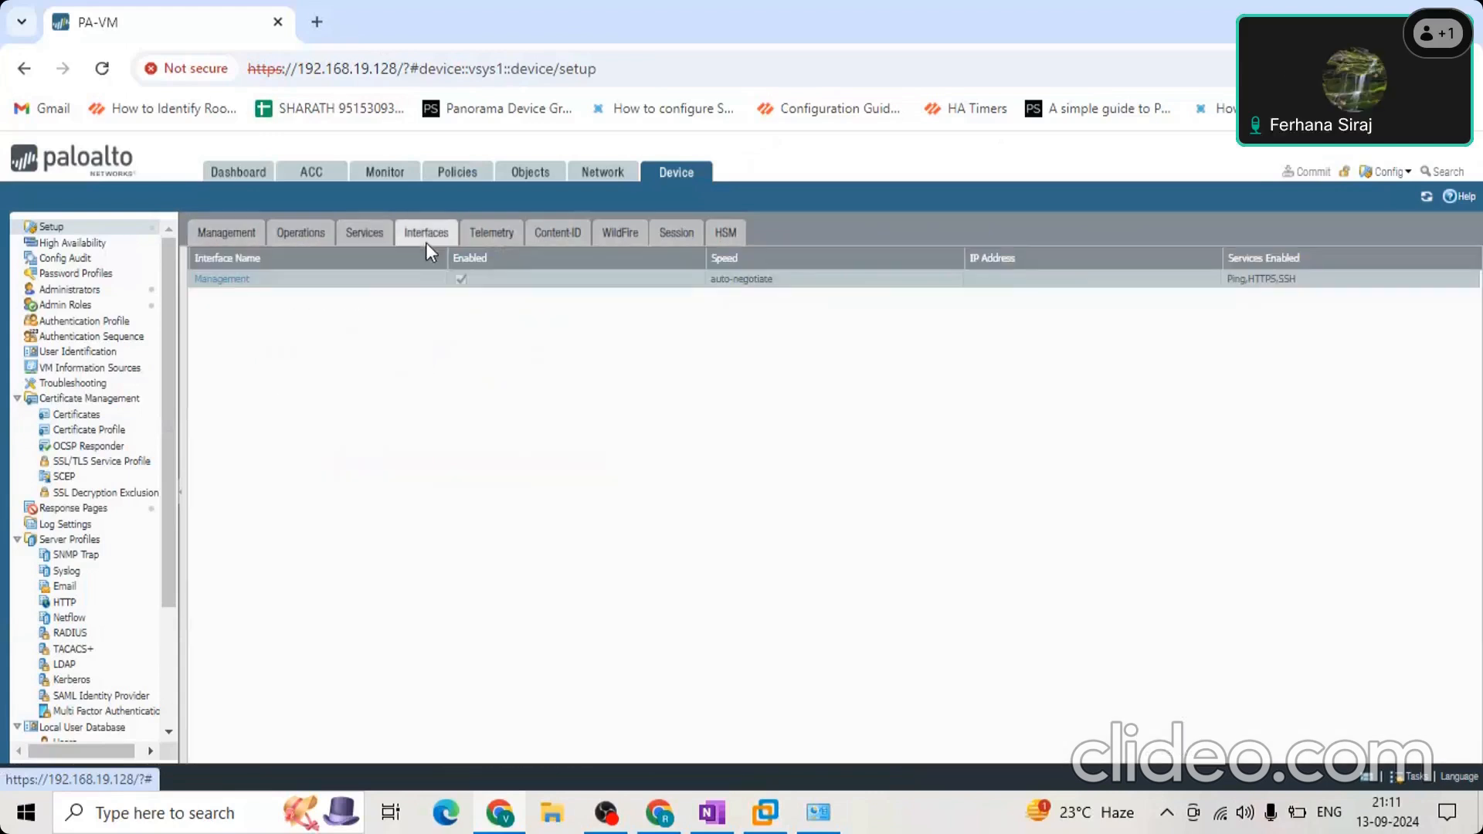
pyautogui.click(207, 234)
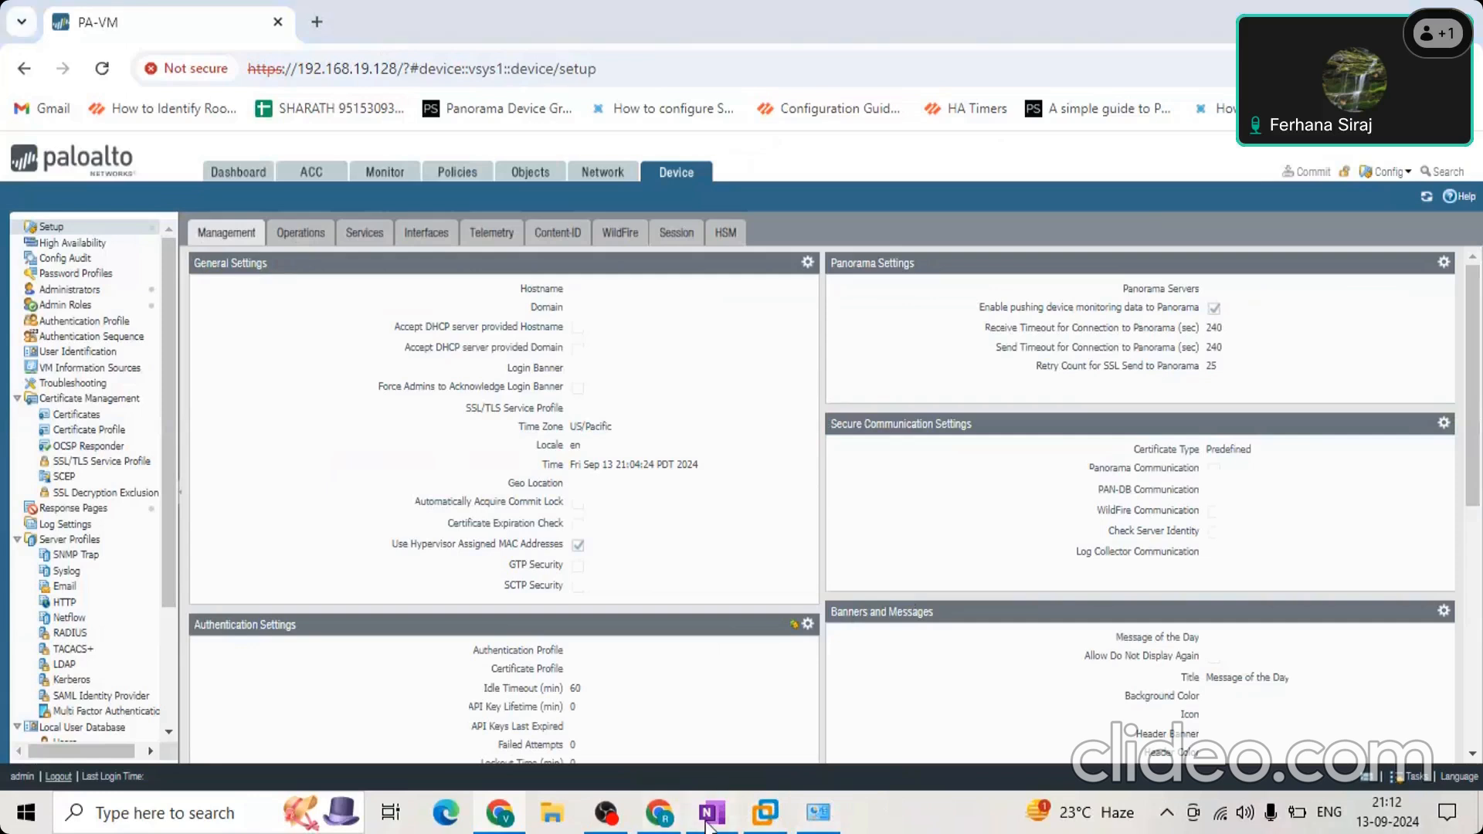
# Switch to OneNote and open the New Section 10 notes on setting up network access for external services.
pyautogui.click(707, 821)
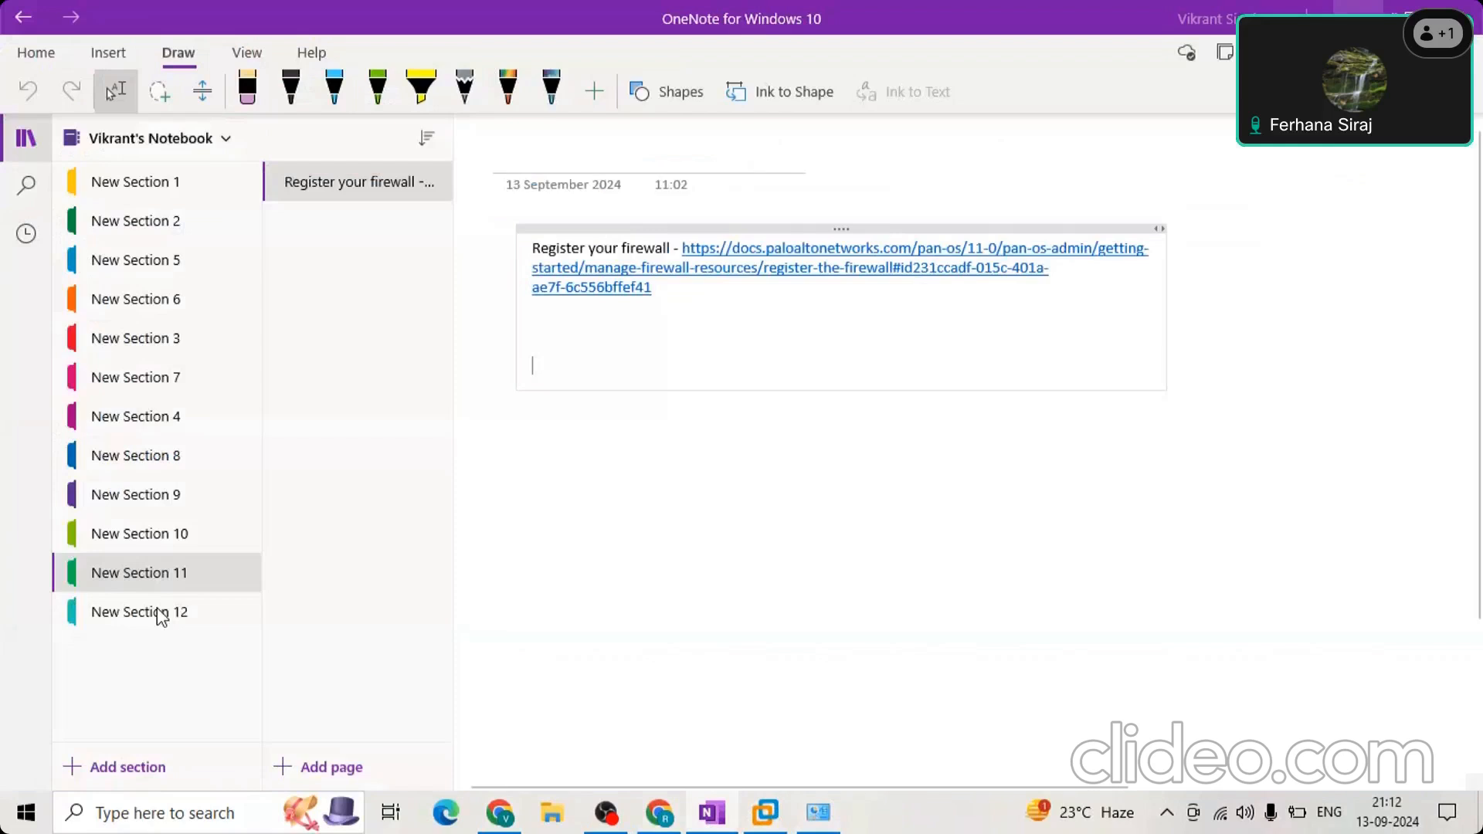
pyautogui.click(165, 550)
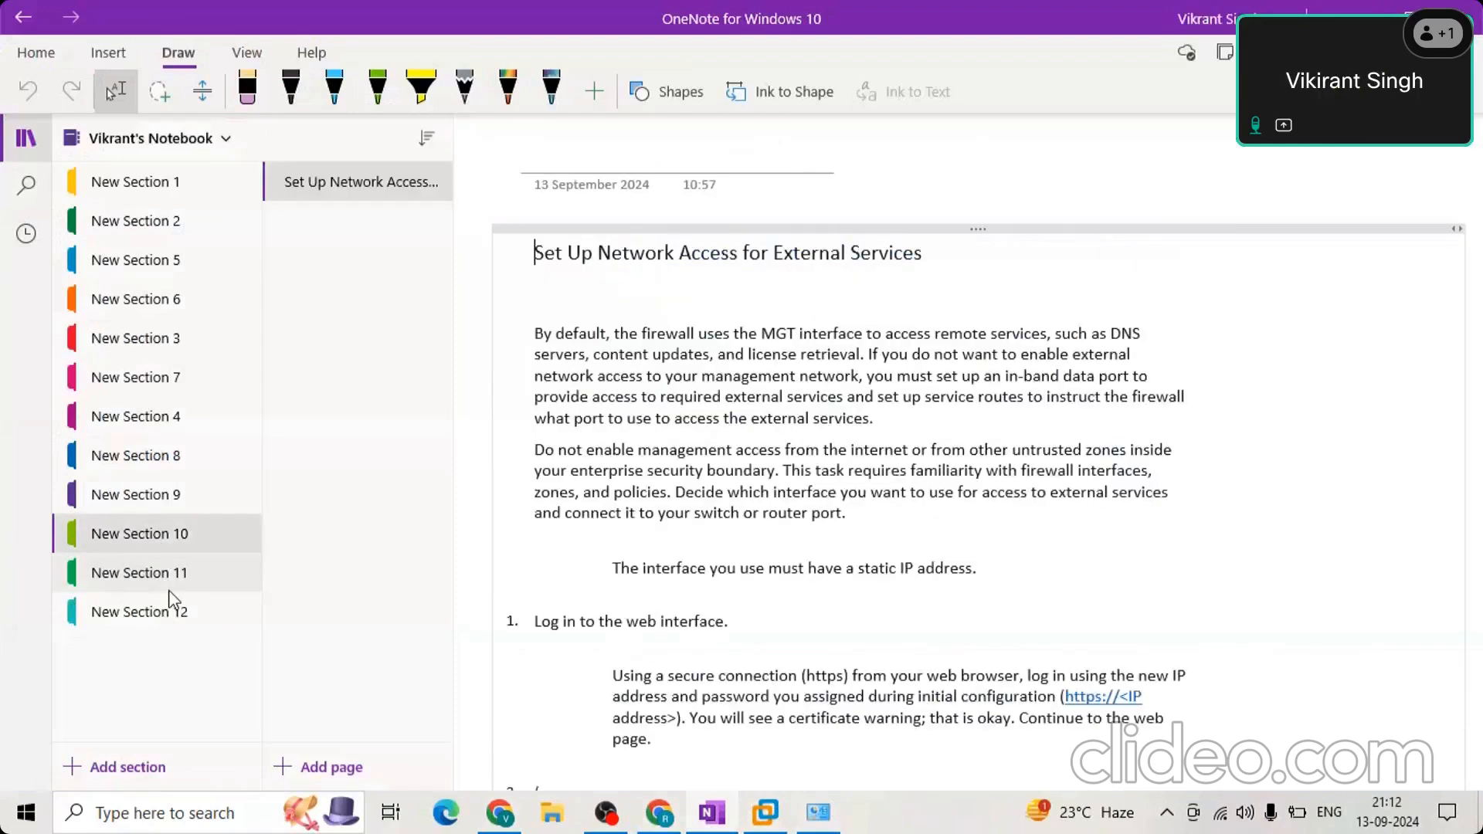